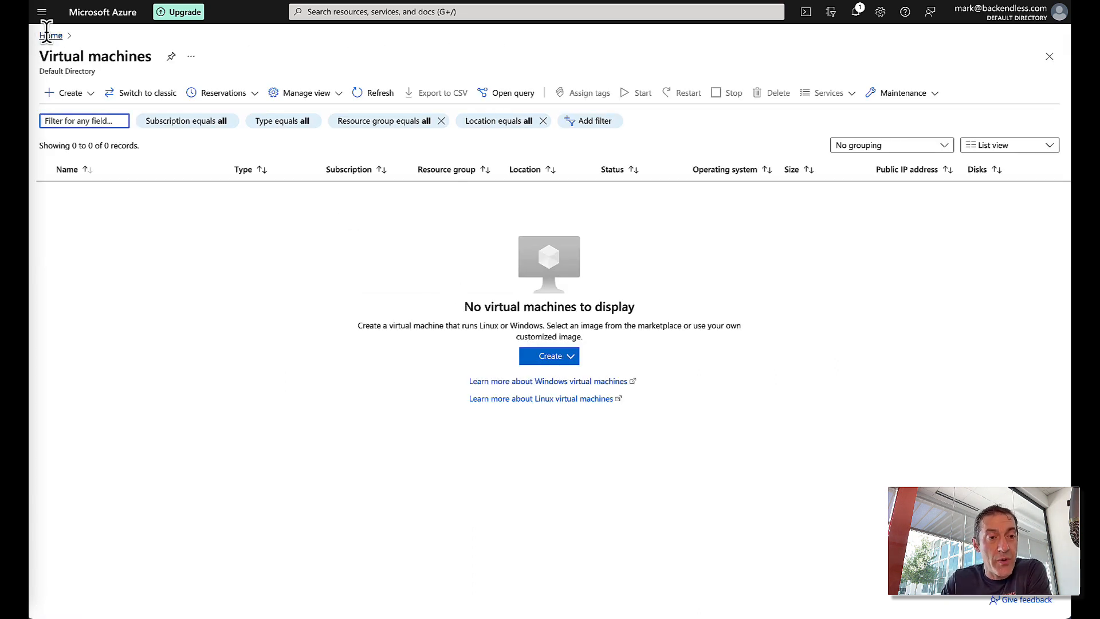
- Start a new Azure virtual machine and review its Free Trial, East US, Ubuntu Server 20.04 defaults
{"action": "left_click", "coordinate": [555, 355]}
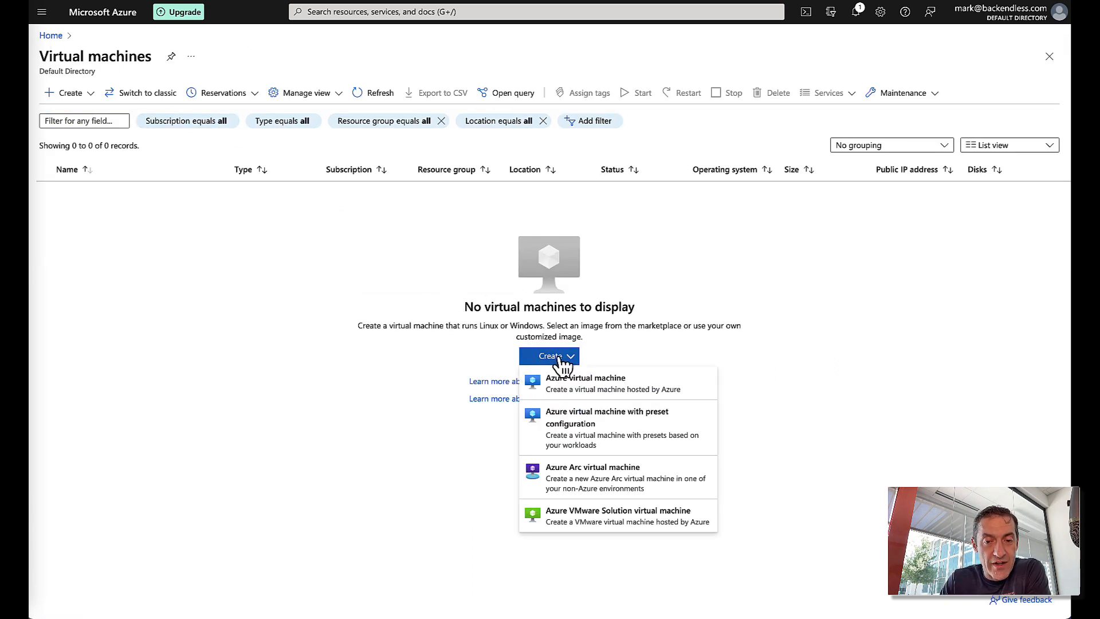
{"action": "left_click", "coordinate": [583, 392]}
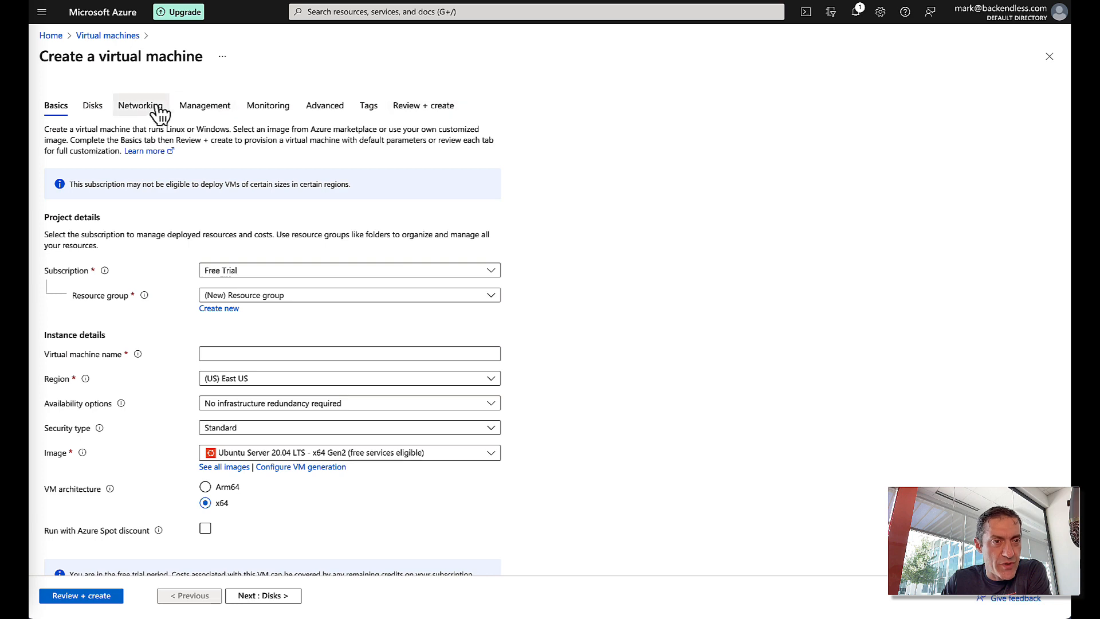
{"action": "scroll", "coordinate": [558, 127], "scroll_direction": "down", "scroll_amount": 1}
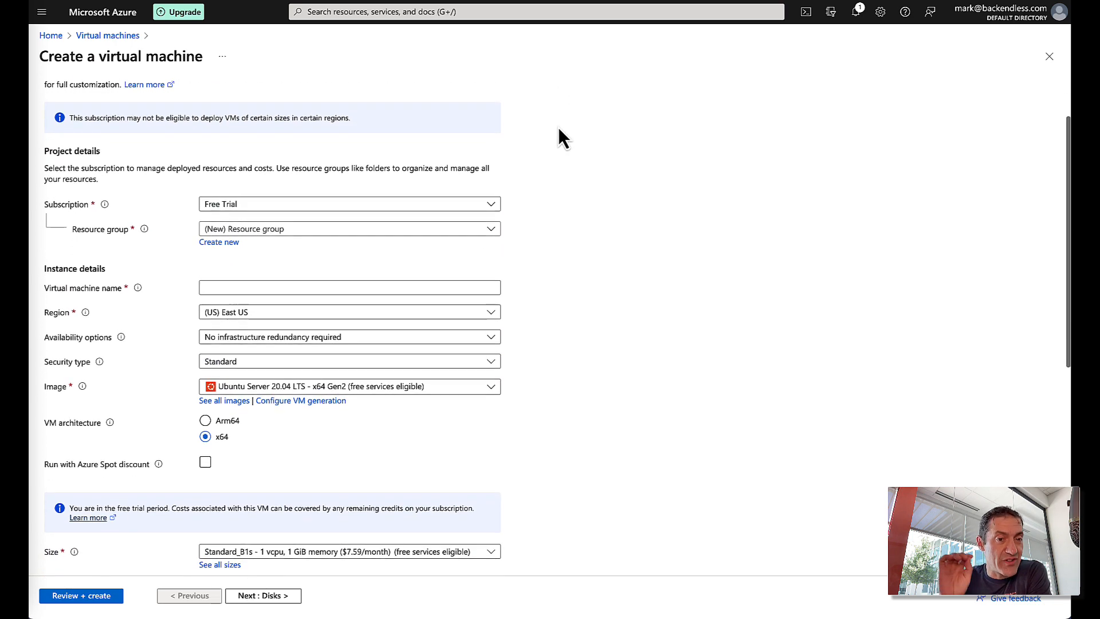
{"action": "scroll", "coordinate": [558, 127], "scroll_direction": "up", "scroll_amount": 1}
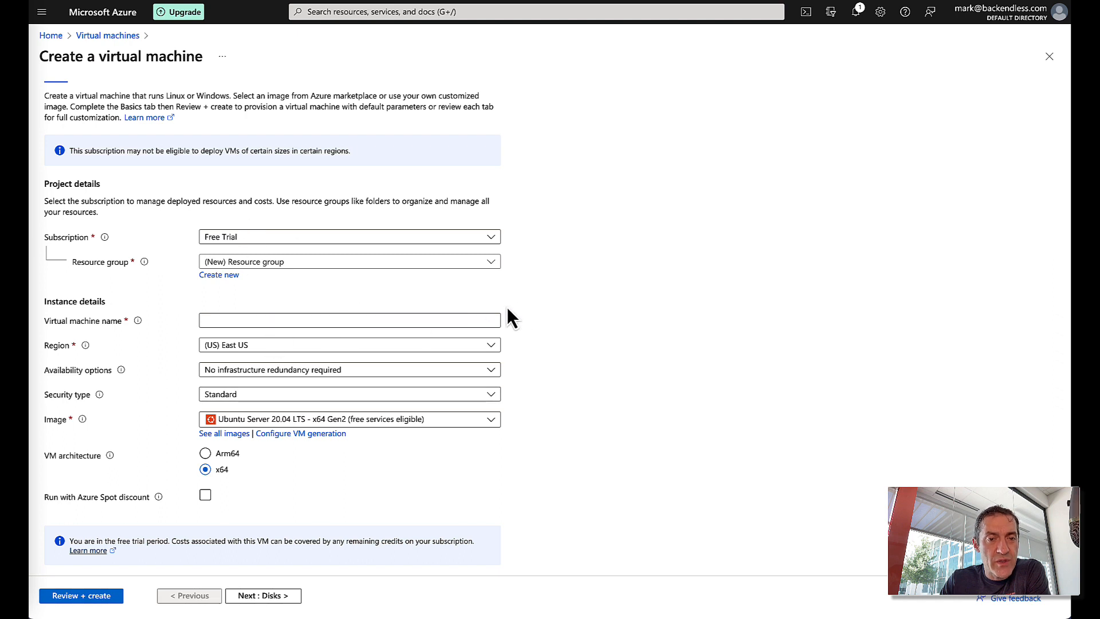
{"action": "scroll", "coordinate": [518, 268], "scroll_direction": "down", "scroll_amount": 1}
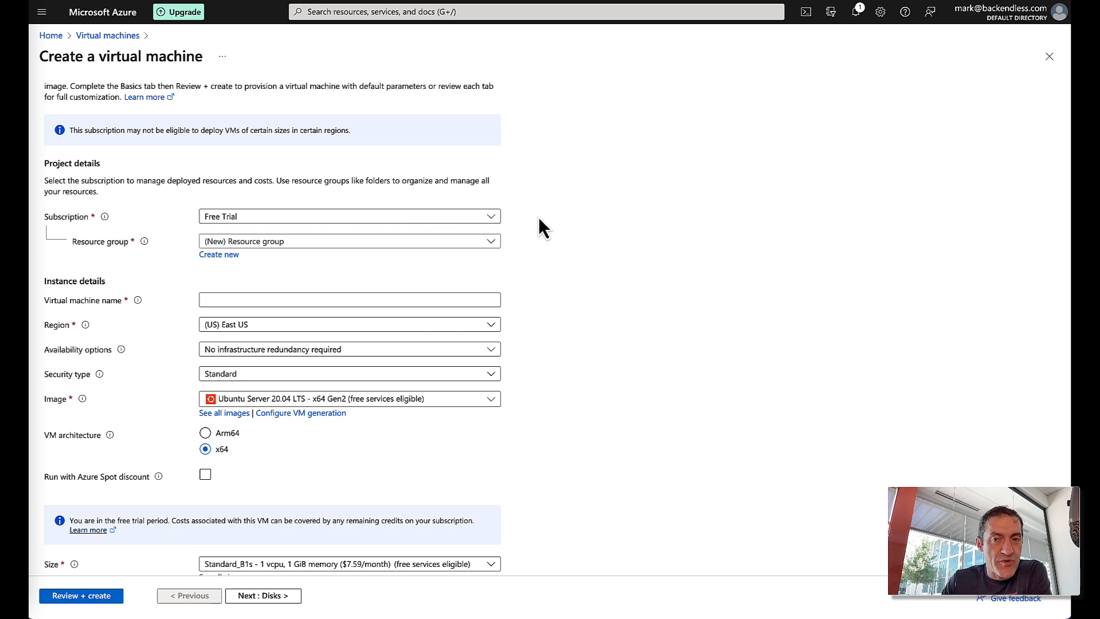
{"action": "scroll", "coordinate": [539, 218], "scroll_direction": "down", "scroll_amount": 1}
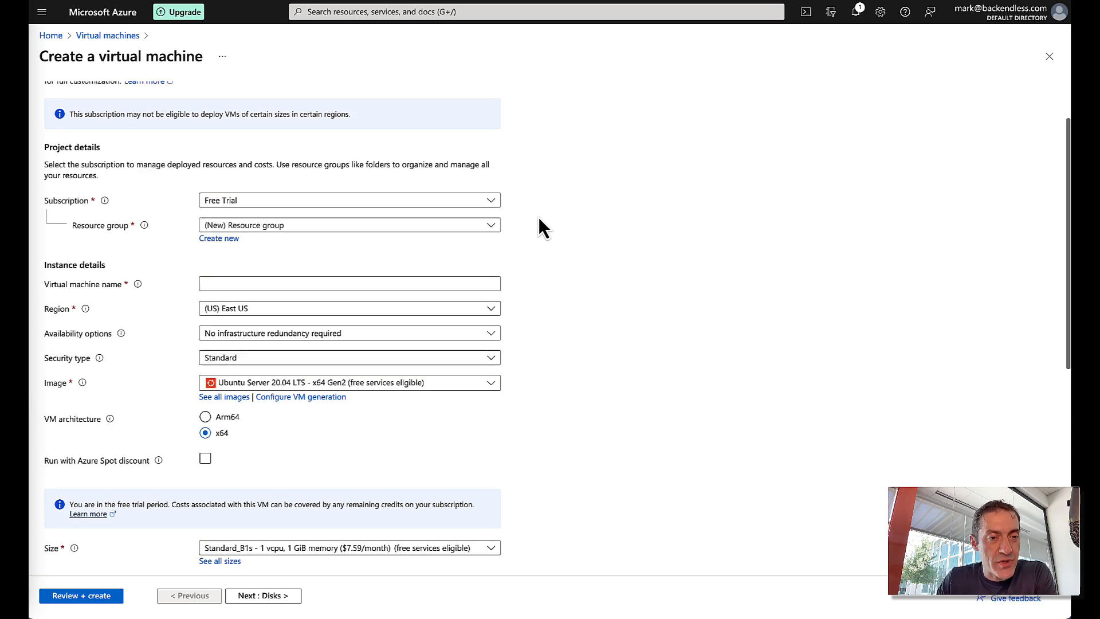
{"action": "scroll", "coordinate": [539, 217], "scroll_direction": "up", "scroll_amount": 1}
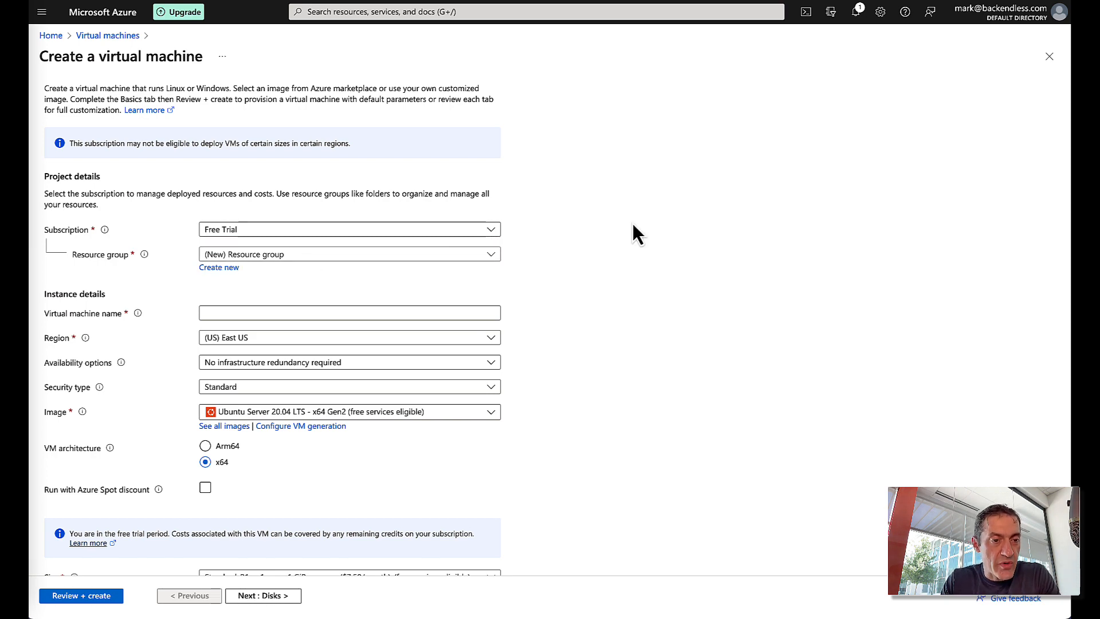
{"action": "scroll", "coordinate": [662, 226], "scroll_direction": "down", "scroll_amount": 1}
- Enter BackendlessProDemo as the virtual machine name, leaving the region at (US) East US
{"action": "left_click", "coordinate": [413, 278]}
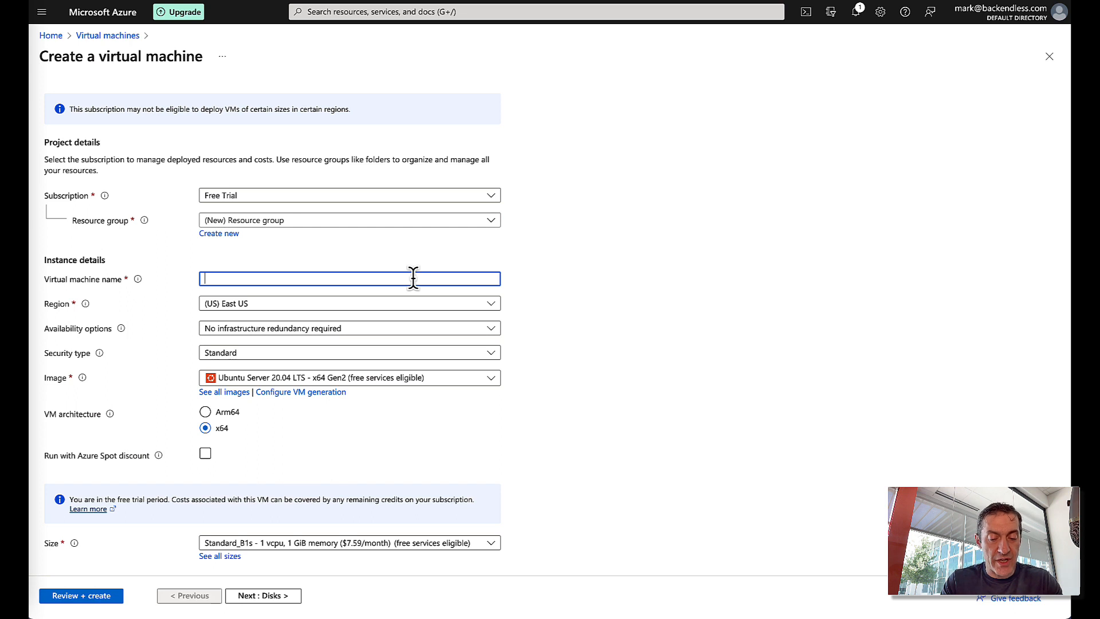
{"action": "type", "text": "Backendl"}
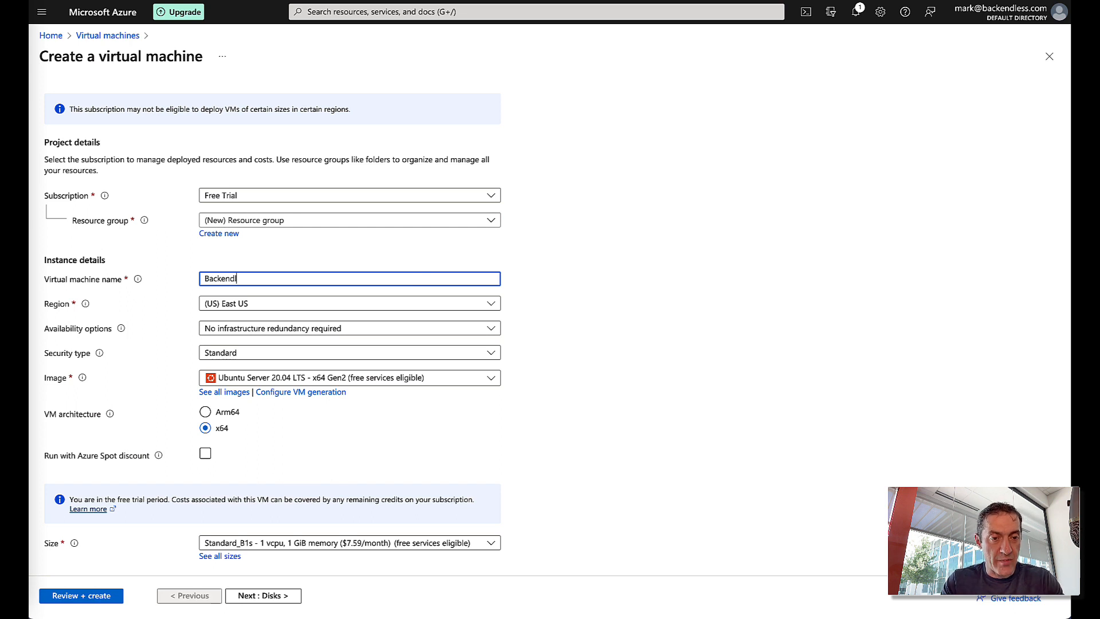
{"action": "type", "text": "essProDemo"}
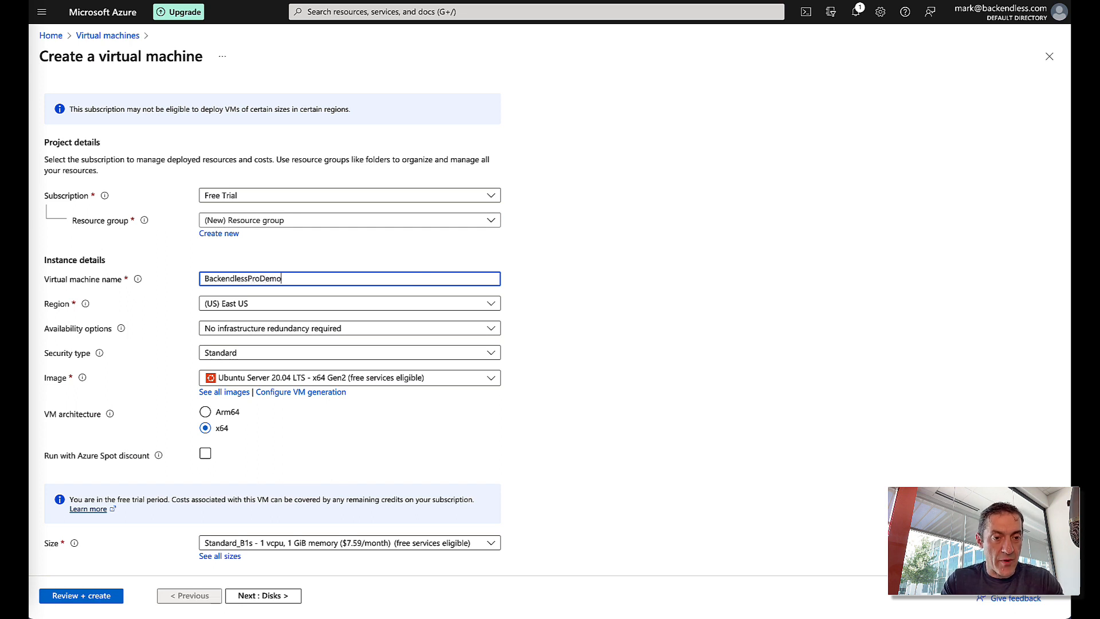
{"action": "left_click", "coordinate": [292, 307]}
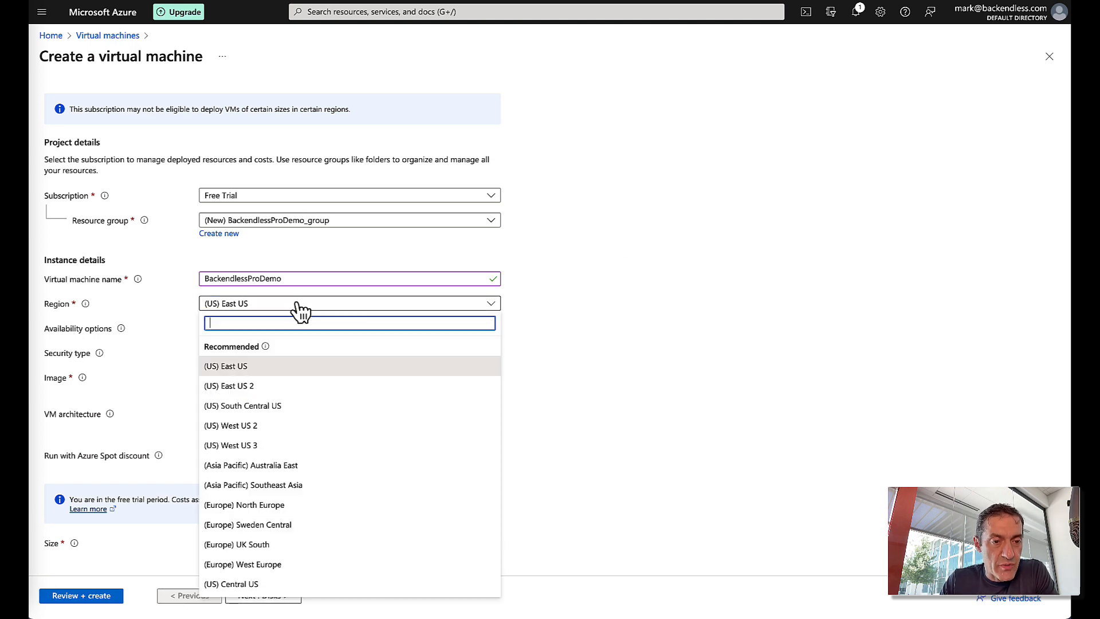
{"action": "left_click", "coordinate": [526, 332]}
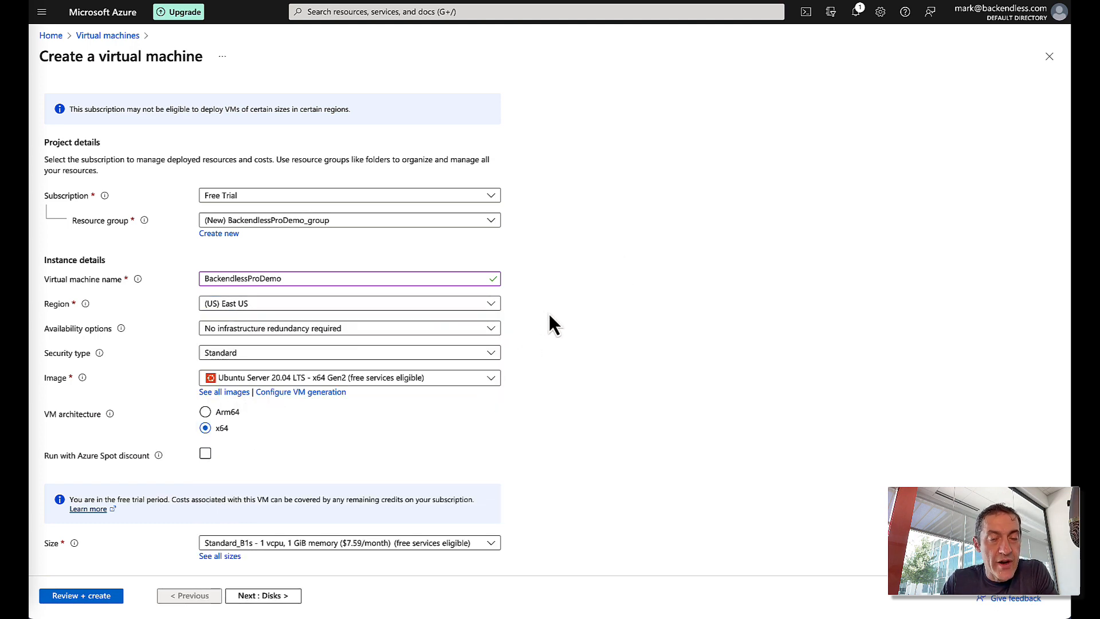
{"action": "scroll", "coordinate": [590, 282], "scroll_direction": "down", "scroll_amount": 1}
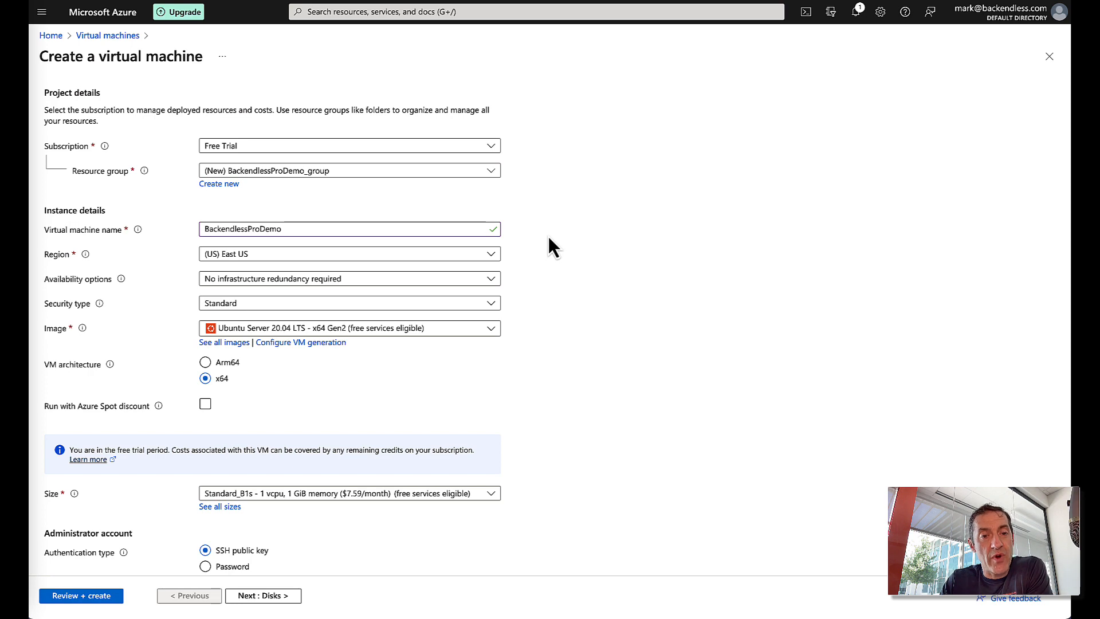
{"action": "scroll", "coordinate": [548, 236], "scroll_direction": "down", "scroll_amount": 2}
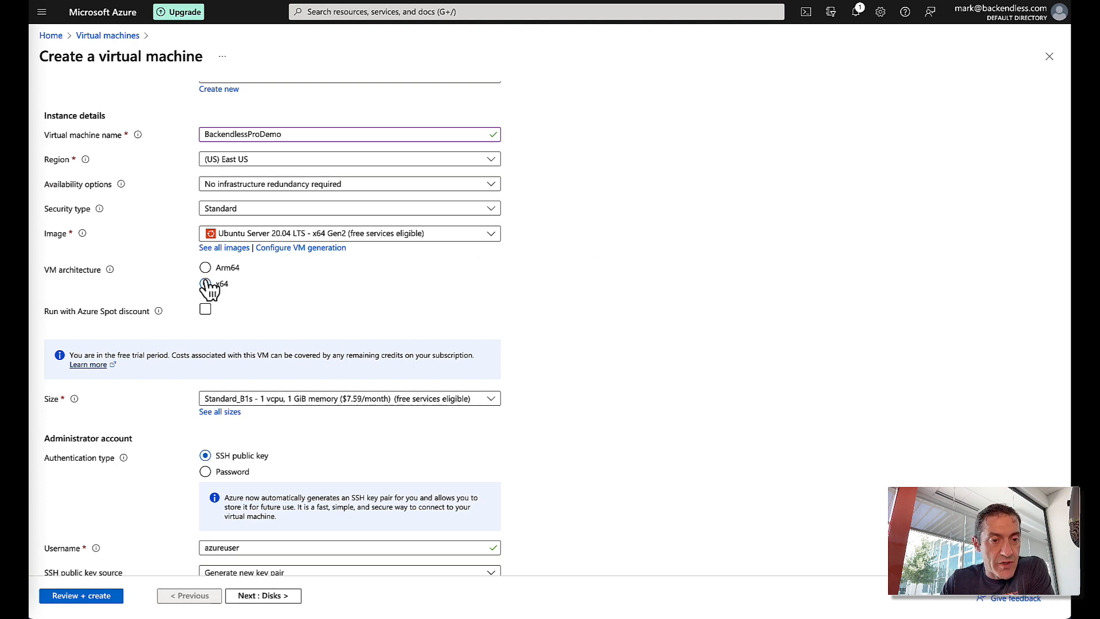
{"action": "scroll", "coordinate": [590, 265], "scroll_direction": "down", "scroll_amount": 3}
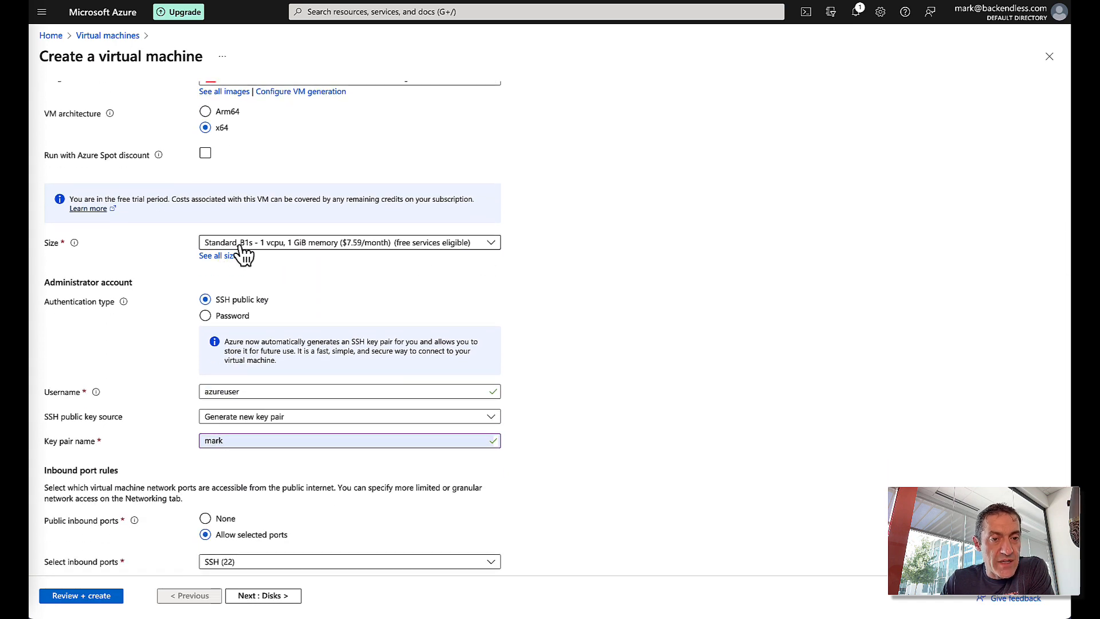
- Choose the Standard_D4s_v3 VM size (4 vcpus, 16 GiB memory)
{"action": "left_click", "coordinate": [280, 245]}
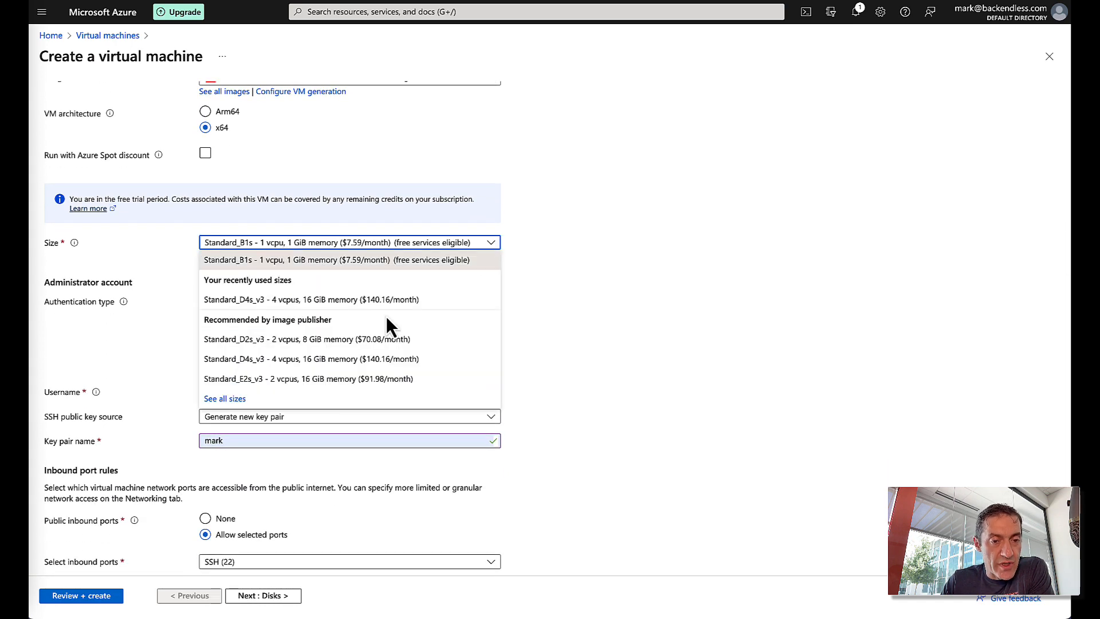
{"action": "left_click", "coordinate": [293, 361]}
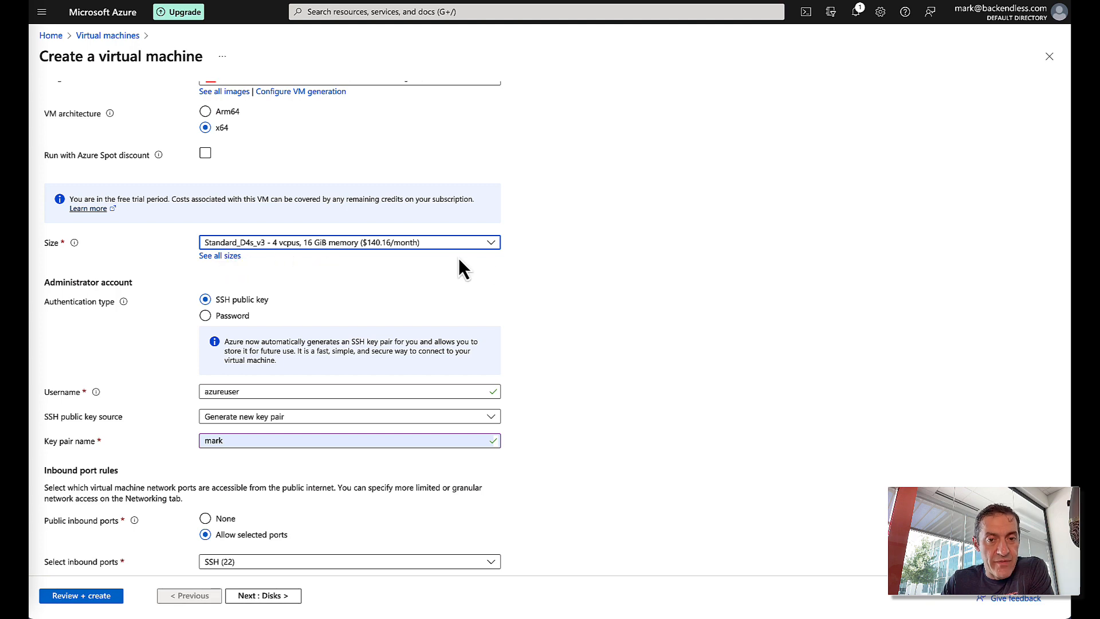
{"action": "scroll", "coordinate": [530, 262], "scroll_direction": "down", "scroll_amount": 2}
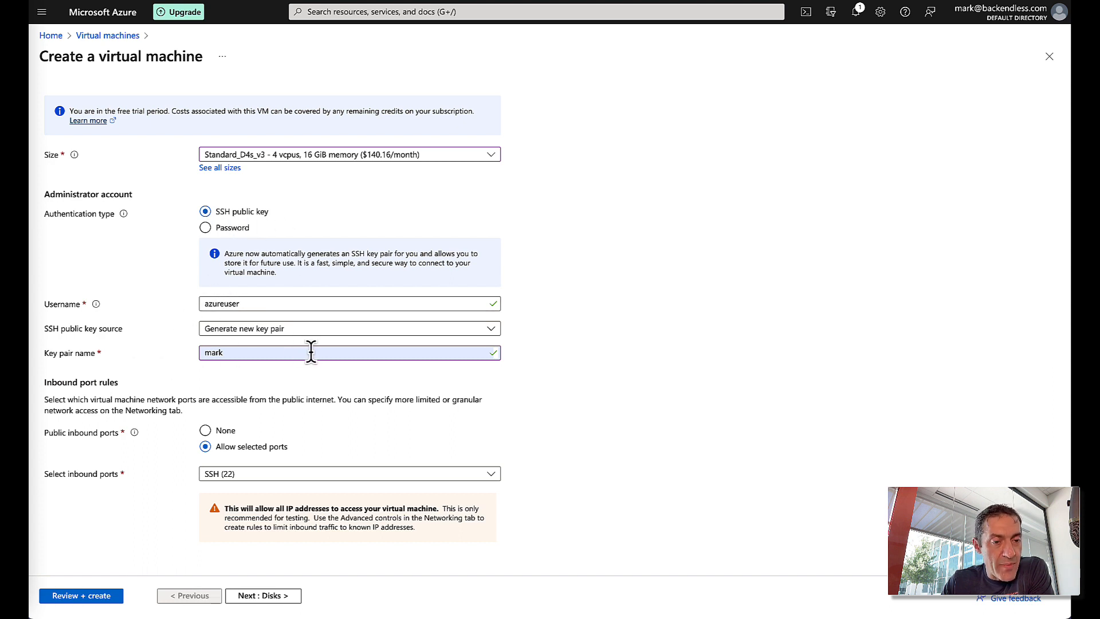
- Replace the SSH key pair name with myKeyPair
{"action": "left_click", "coordinate": [234, 352]}
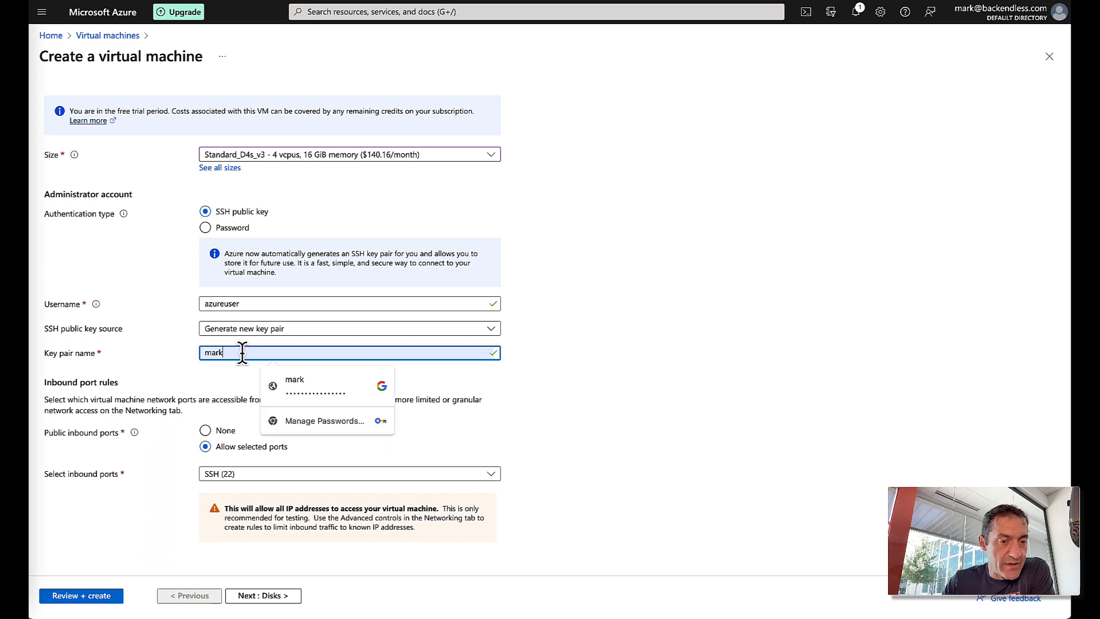
{"action": "left_click", "coordinate": [555, 338]}
{"action": "left_click", "coordinate": [252, 354]}
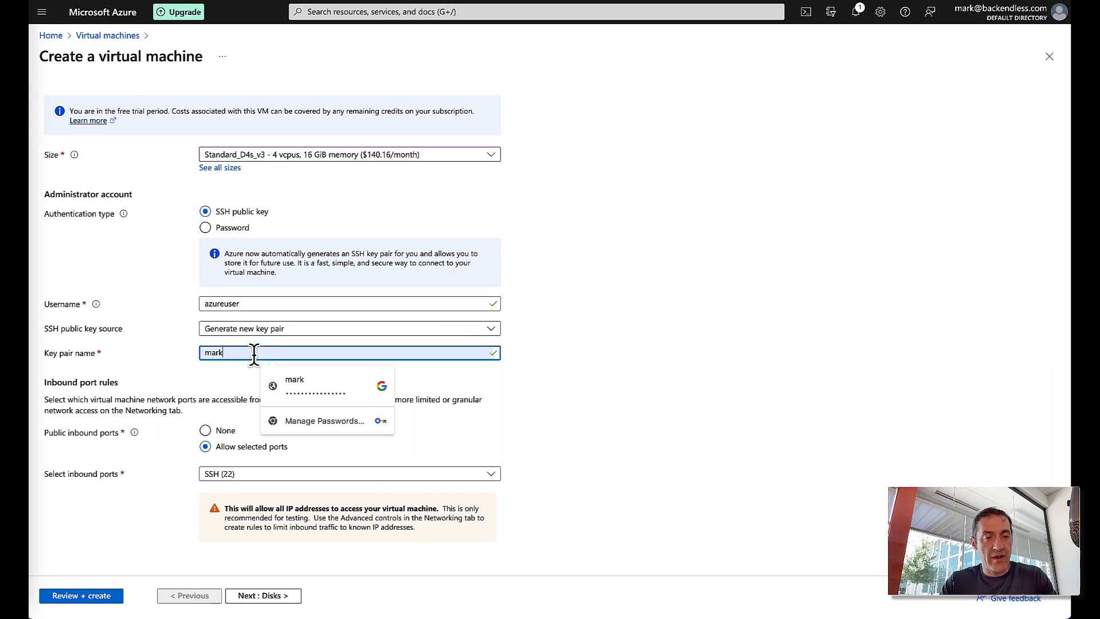
{"action": "left_click_drag", "start_coordinate": [253, 354], "coordinate": [159, 352]}
{"action": "type", "text": "my"}
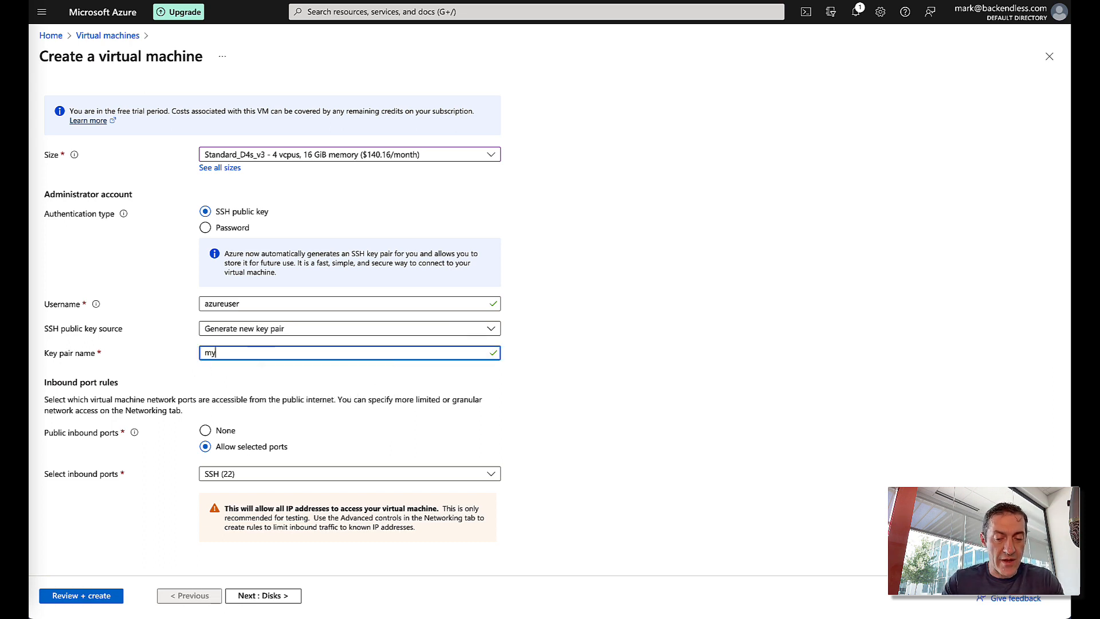
{"action": "type", "text": "KeyPai"}
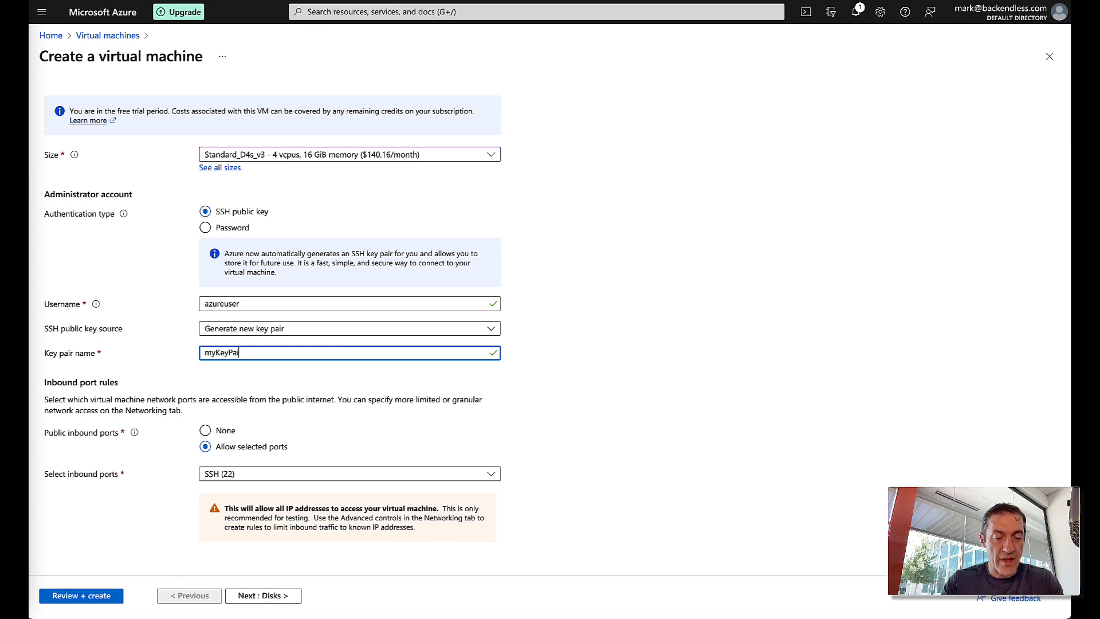
{"action": "type", "text": "r"}
{"action": "left_click", "coordinate": [585, 342]}
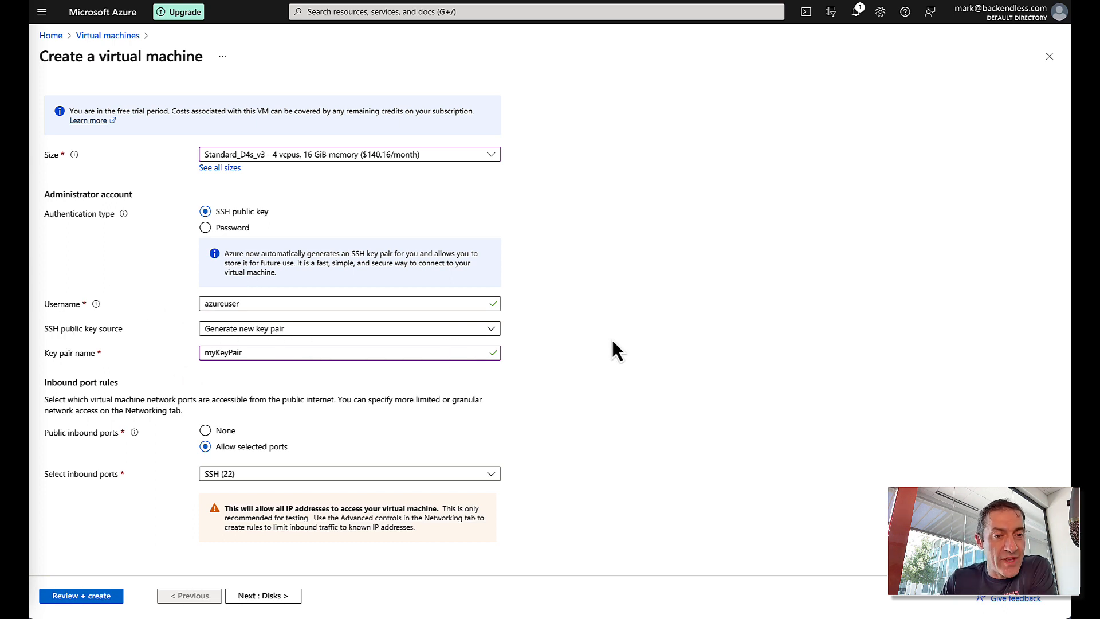
{"action": "scroll", "coordinate": [612, 340], "scroll_direction": "down", "scroll_amount": 1}
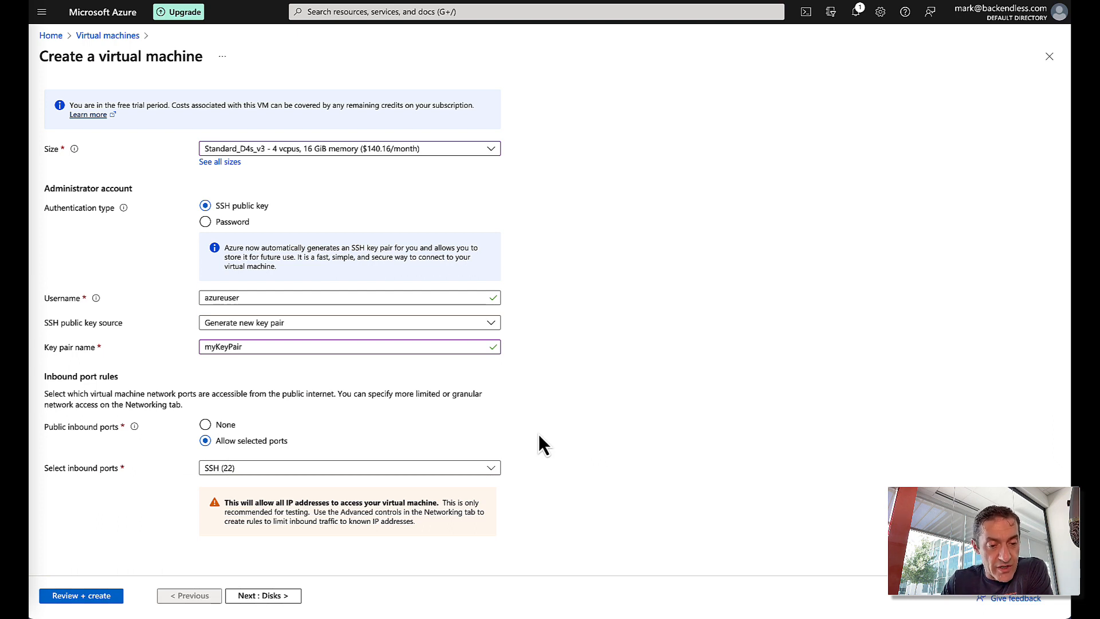
- Keep the default disk settings, dismiss the save-password popup, and continue to Networking
{"action": "left_click", "coordinate": [279, 597]}
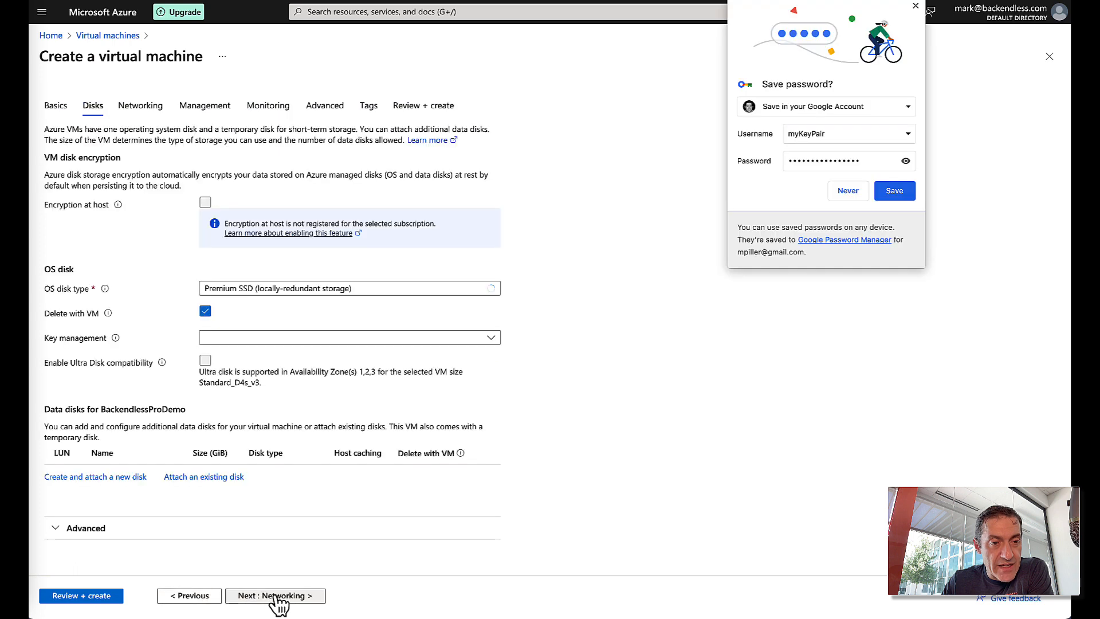
{"action": "left_click", "coordinate": [916, 6]}
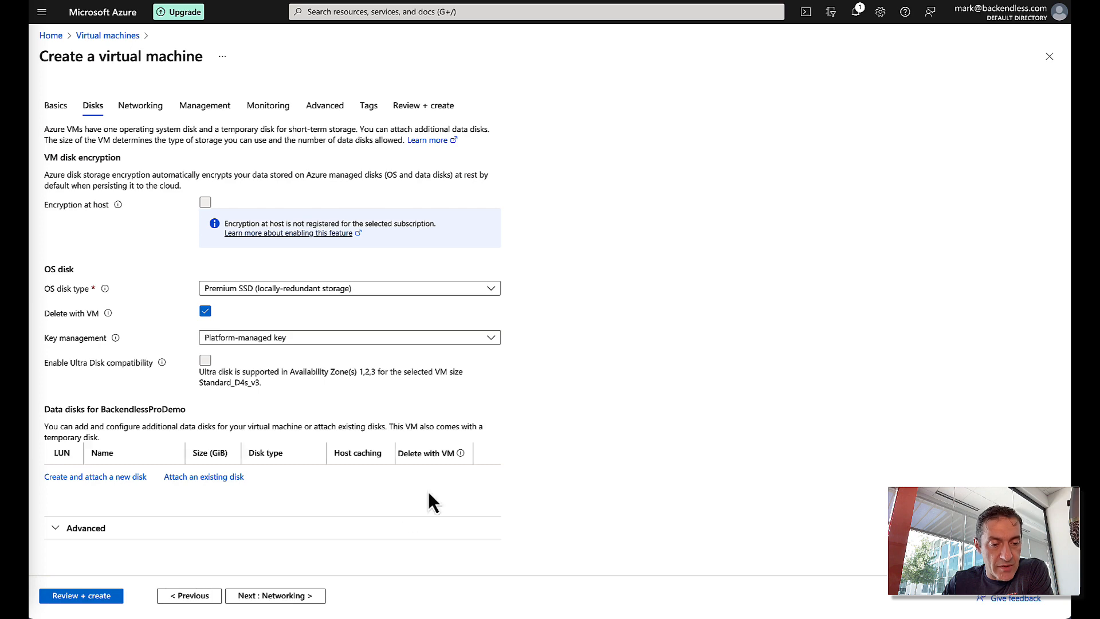
{"action": "left_click", "coordinate": [303, 597]}
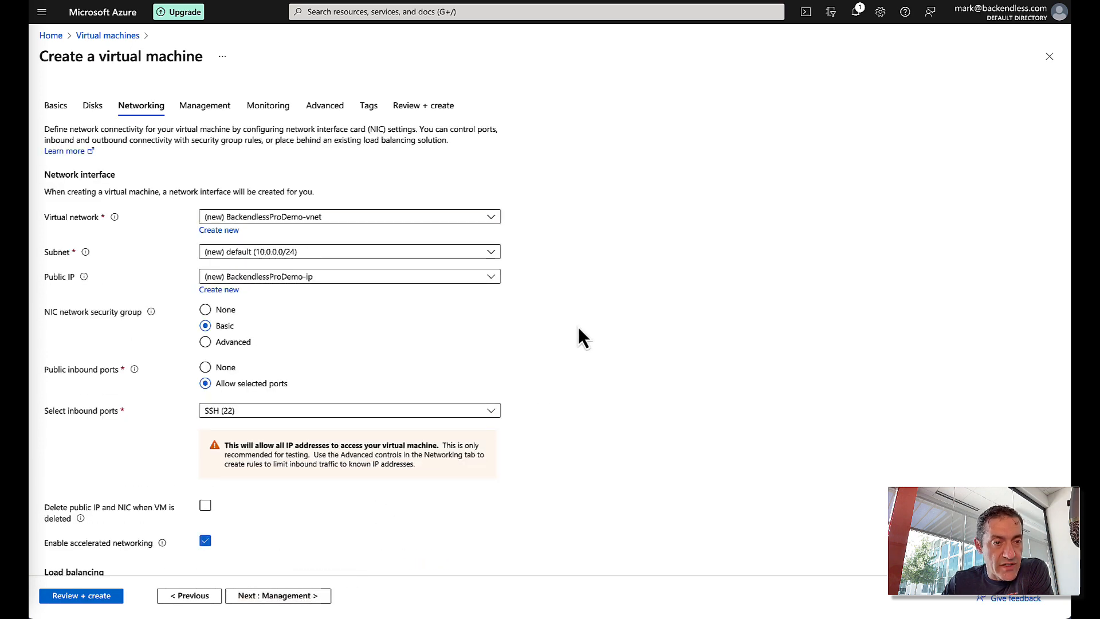
- Accept the proposed BackendlessProDemo-vnet and 10.0.0.0/24 subnet networking and continue to Management
{"action": "scroll", "coordinate": [579, 327], "scroll_direction": "down", "scroll_amount": 1}
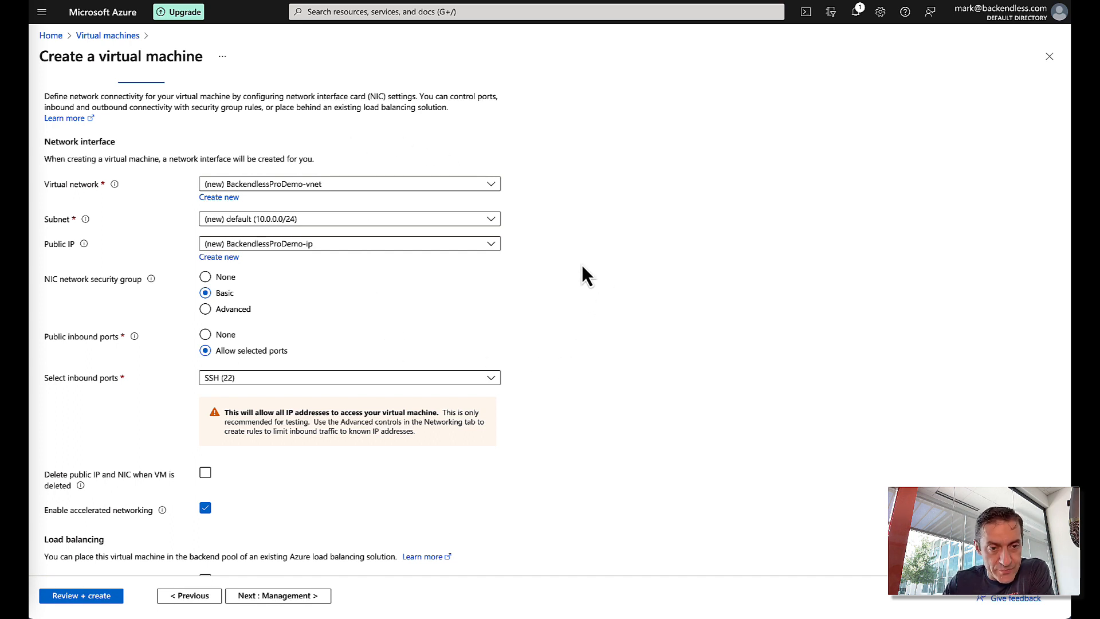
{"action": "scroll", "coordinate": [582, 274], "scroll_direction": "down", "scroll_amount": 1}
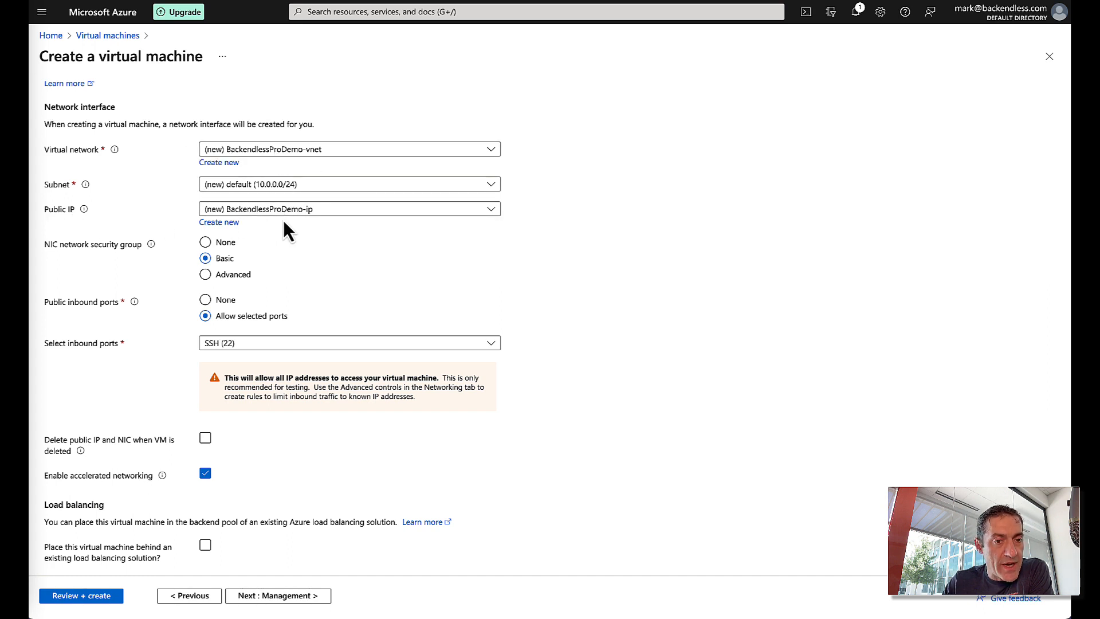
{"action": "scroll", "coordinate": [575, 245], "scroll_direction": "down", "scroll_amount": 1}
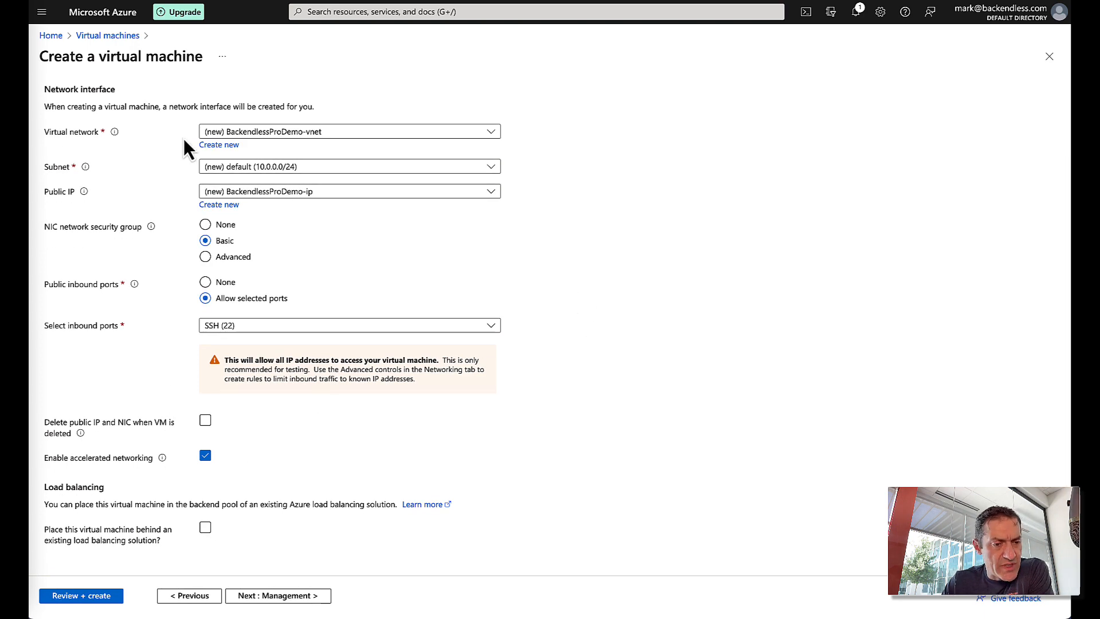
{"action": "left_click", "coordinate": [294, 596]}
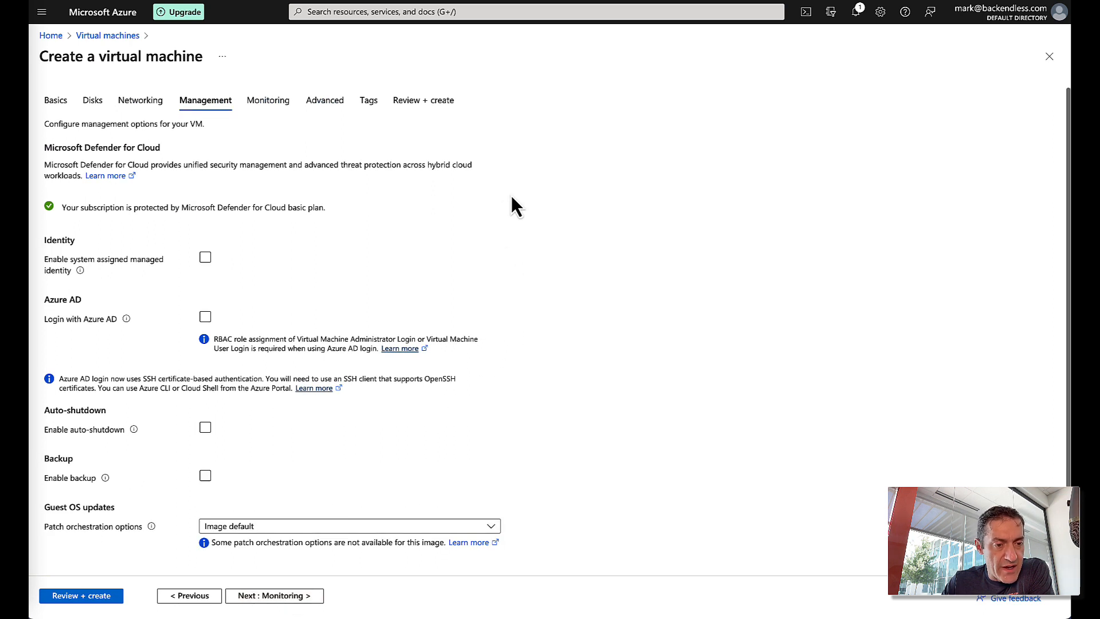
- Skip past Monitoring to the Advanced tab and tick Enable user data
{"action": "left_click", "coordinate": [285, 597]}
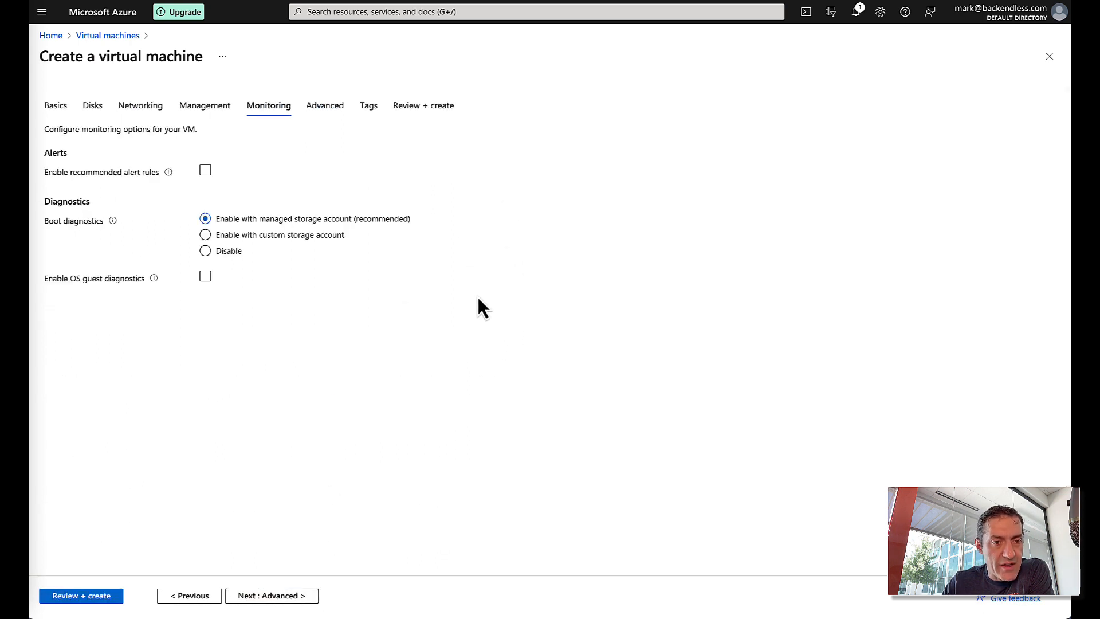
{"action": "left_click", "coordinate": [287, 595]}
{"action": "scroll", "coordinate": [572, 238], "scroll_direction": "down", "scroll_amount": 1}
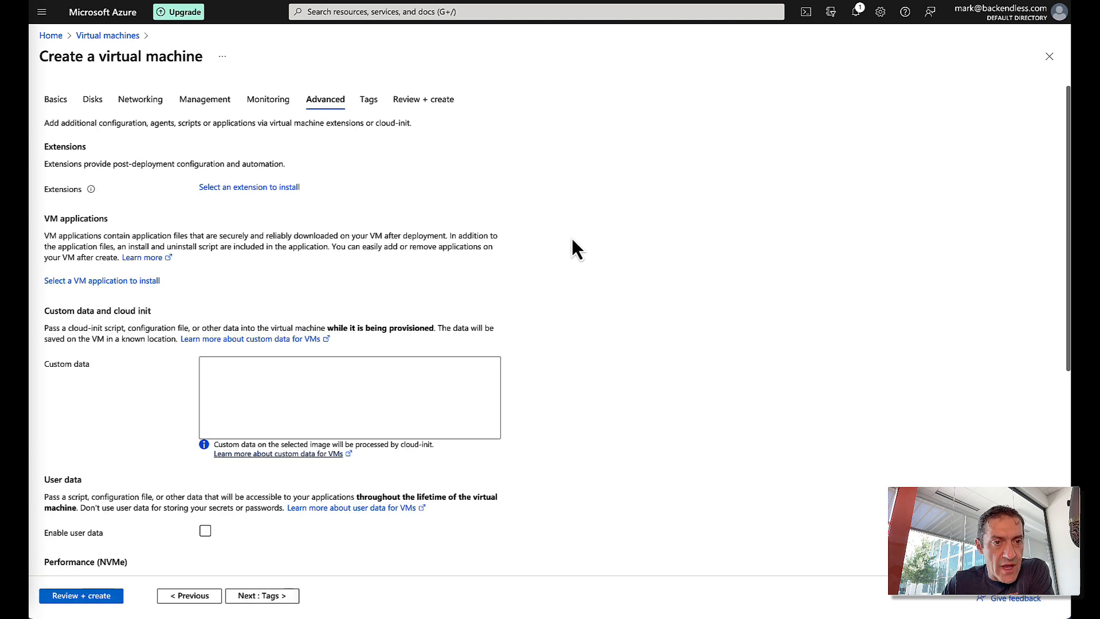
{"action": "scroll", "coordinate": [571, 239], "scroll_direction": "up", "scroll_amount": 1}
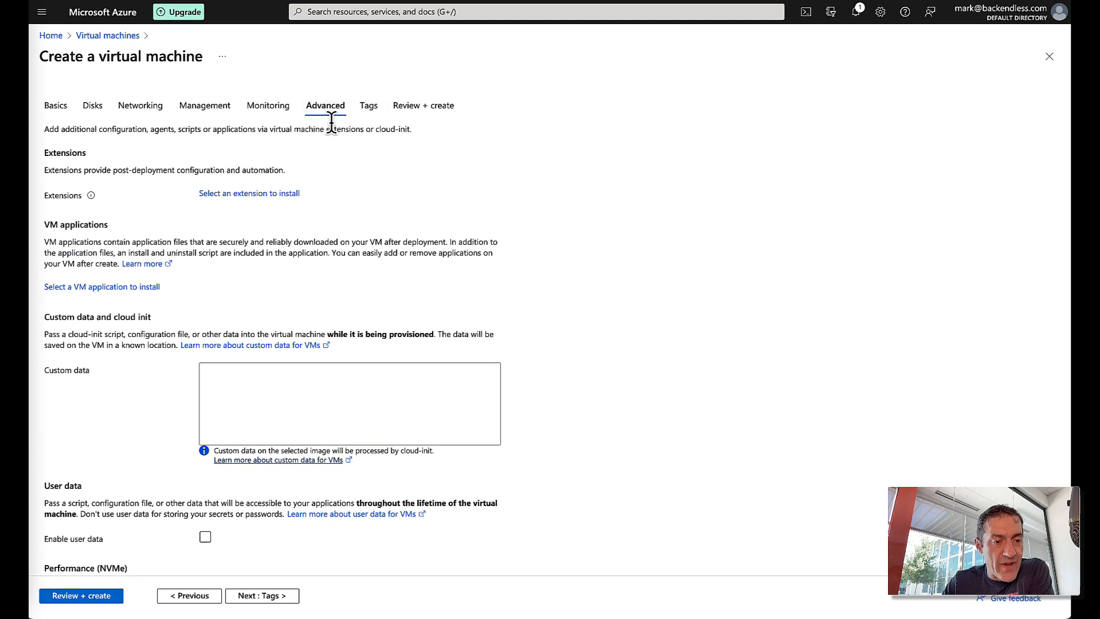
{"action": "scroll", "coordinate": [516, 304], "scroll_direction": "down", "scroll_amount": 1}
{"action": "scroll", "coordinate": [514, 297], "scroll_direction": "down", "scroll_amount": 2}
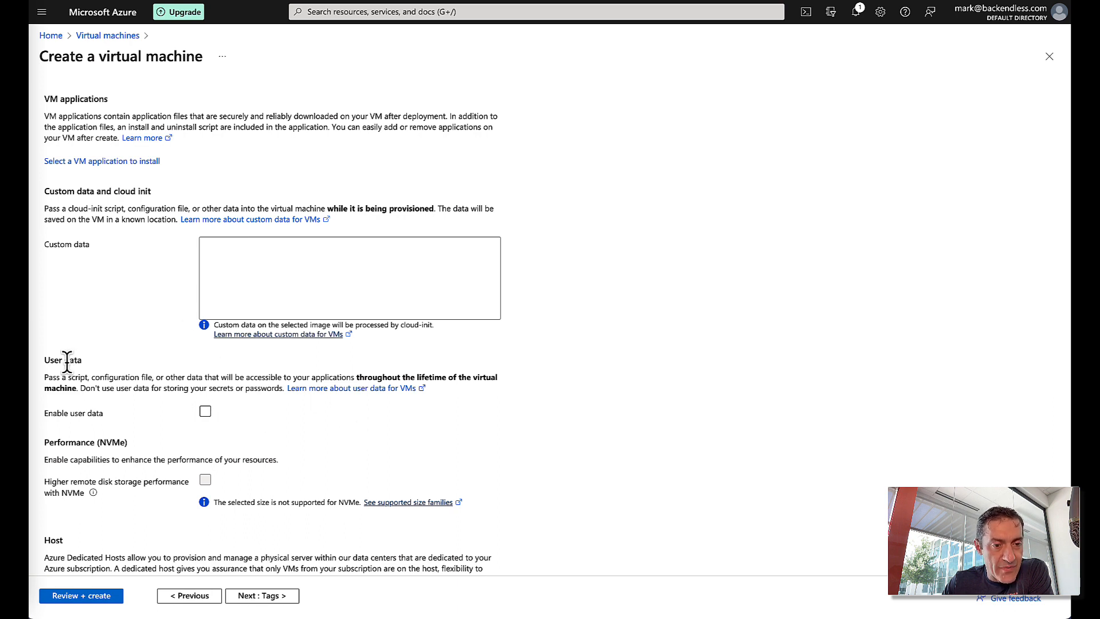
{"action": "left_click", "coordinate": [205, 411]}
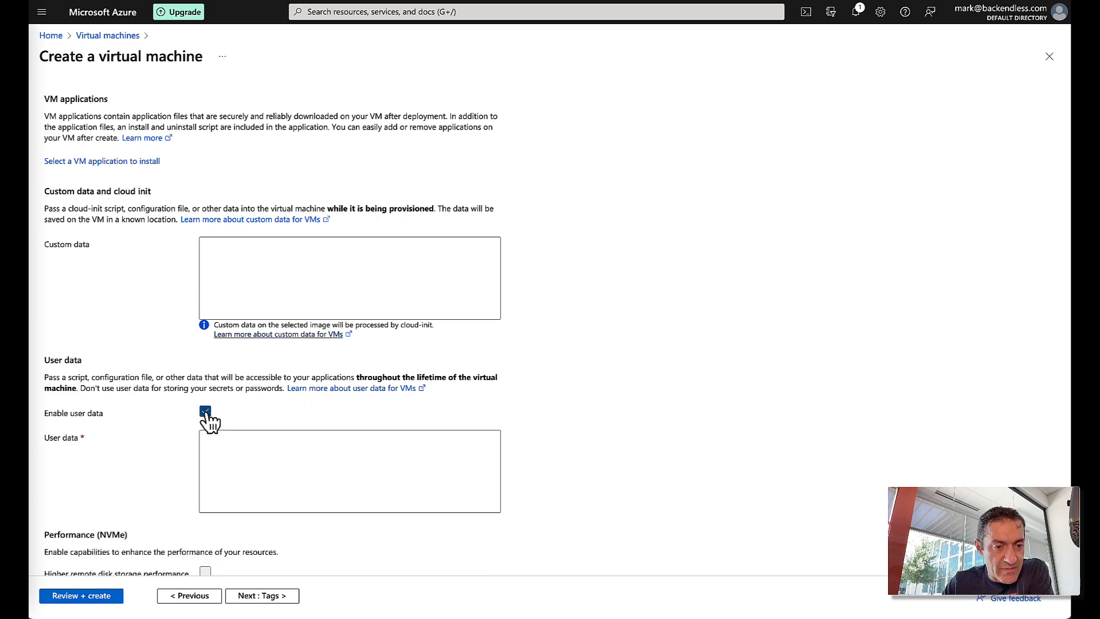
{"action": "left_click", "coordinate": [394, 455]}
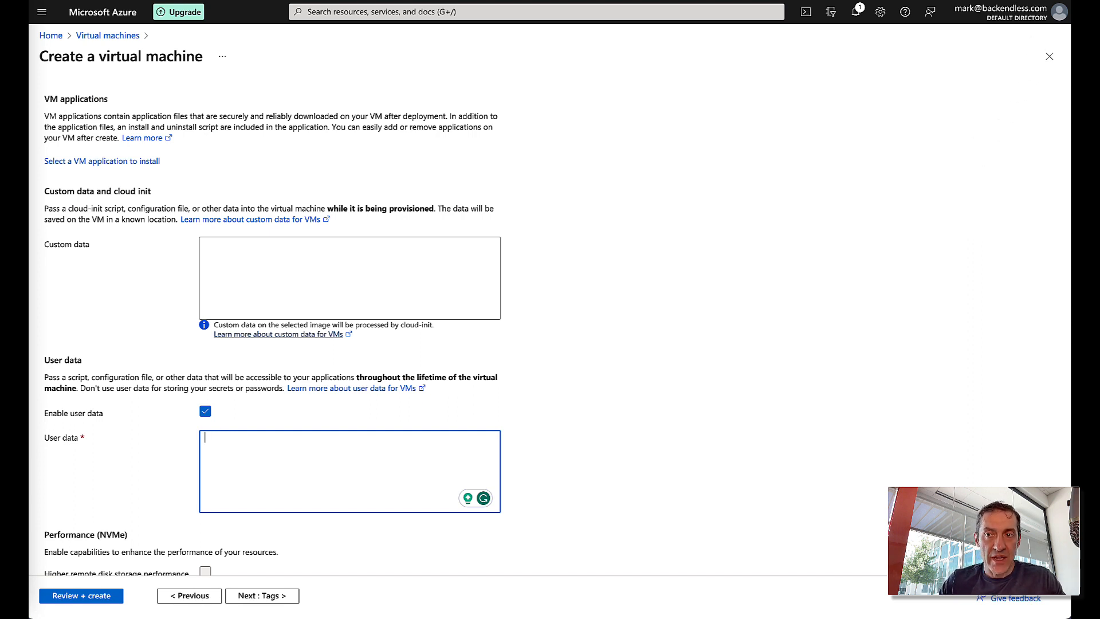
- Load github.com/backendless in a new browser tab
{"action": "key", "text": "super+t"}
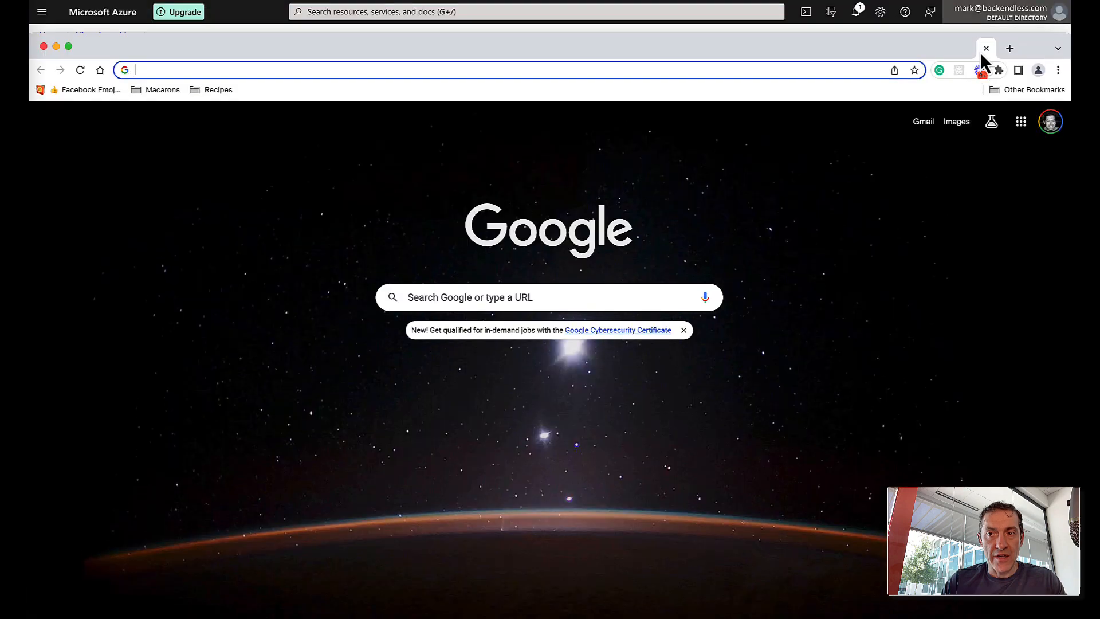
{"action": "type", "text": "git"}
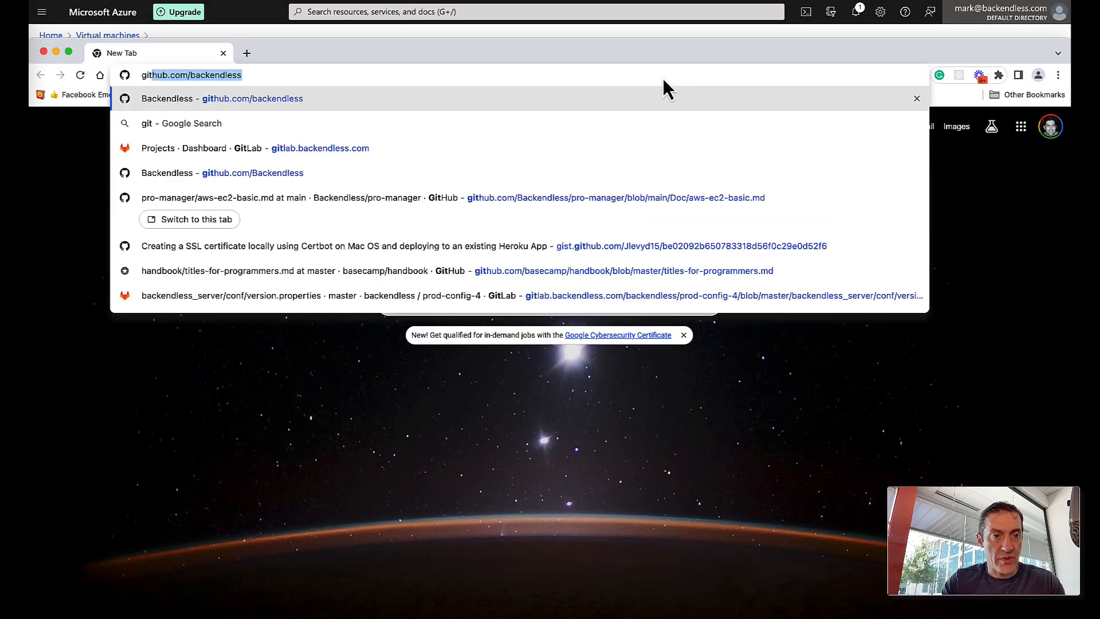
{"action": "left_click", "coordinate": [663, 76]}
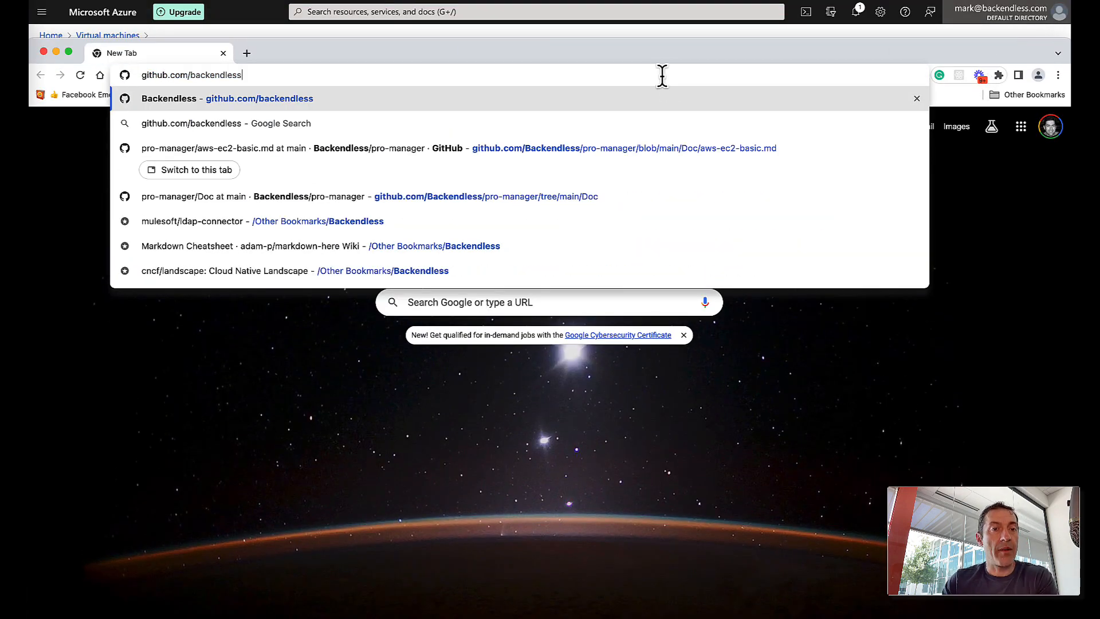
{"action": "key", "text": "Return"}
{"action": "scroll", "coordinate": [421, 304], "scroll_direction": "down", "scroll_amount": 5}
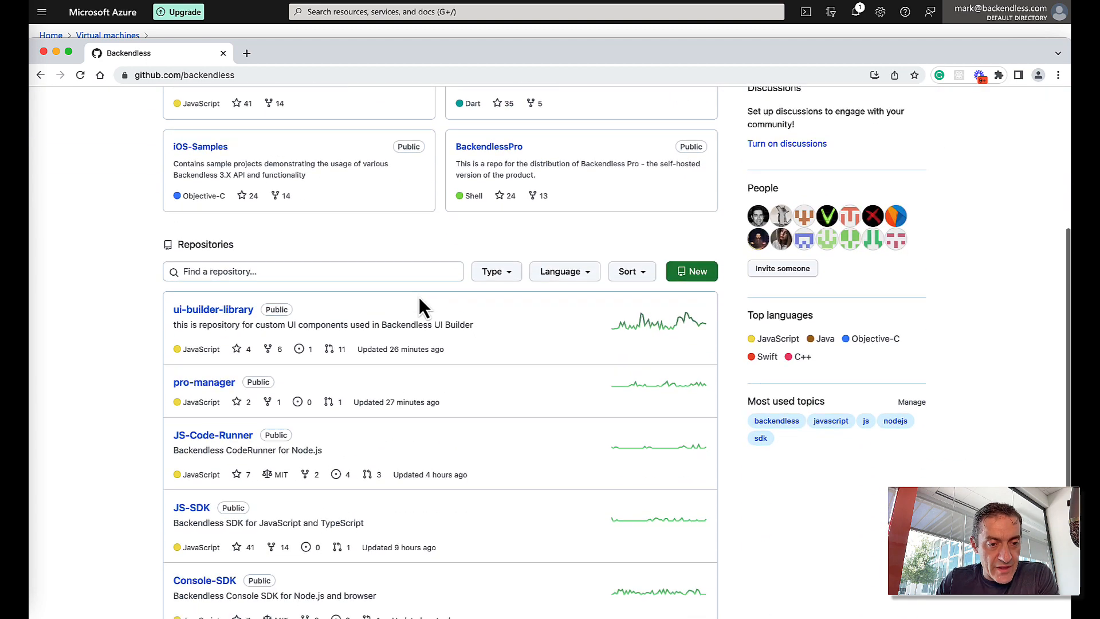
{"action": "scroll", "coordinate": [418, 297], "scroll_direction": "down", "scroll_amount": 3}
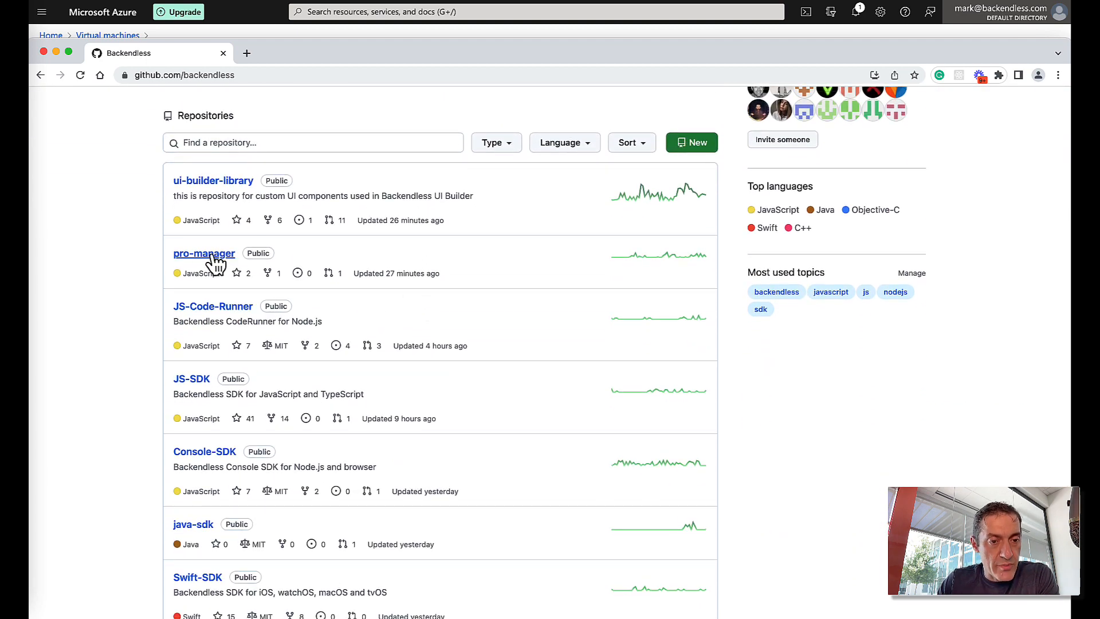
- Open pro-manager's Doc/azure.md guide and copy its bash user data script
{"action": "left_click", "coordinate": [216, 256]}
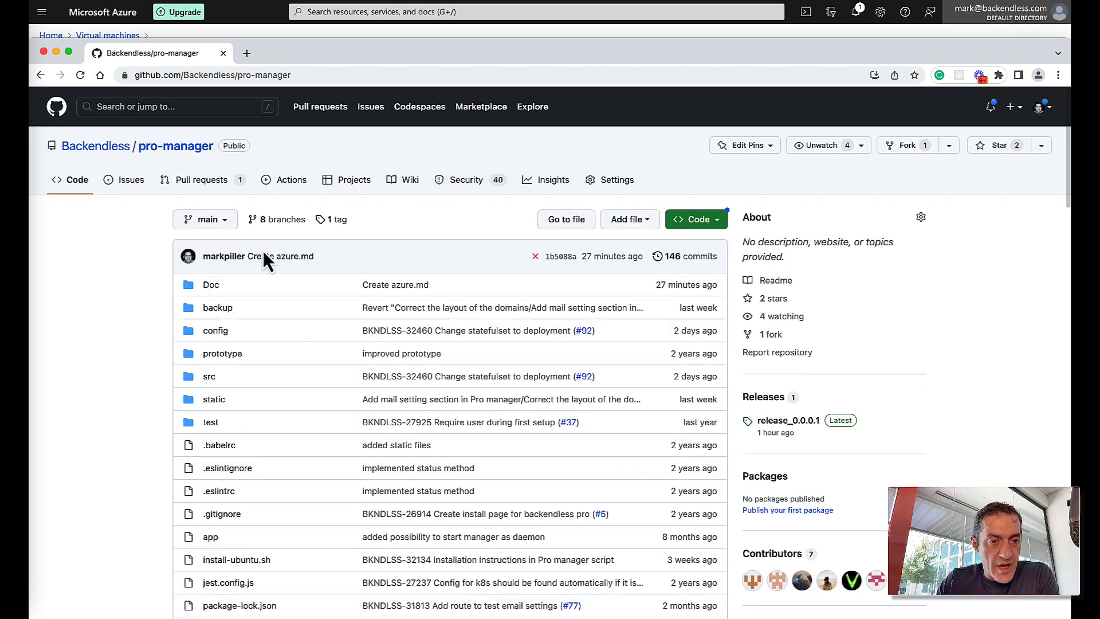
{"action": "left_click", "coordinate": [212, 286]}
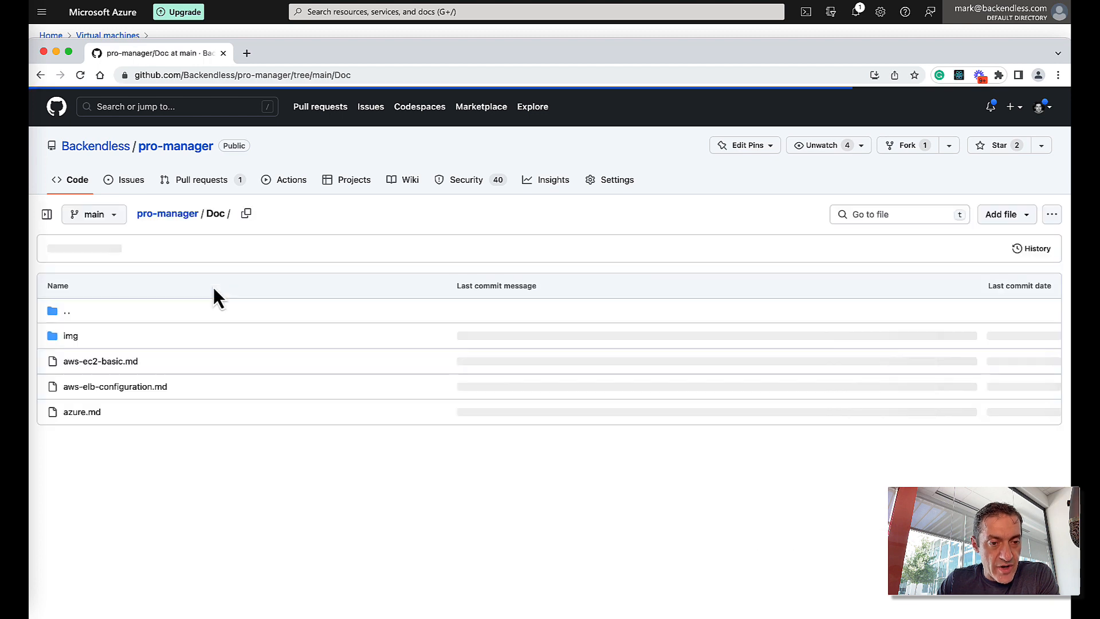
{"action": "left_click", "coordinate": [73, 412]}
{"action": "left_click_drag", "start_coordinate": [448, 62], "coordinate": [451, 27]}
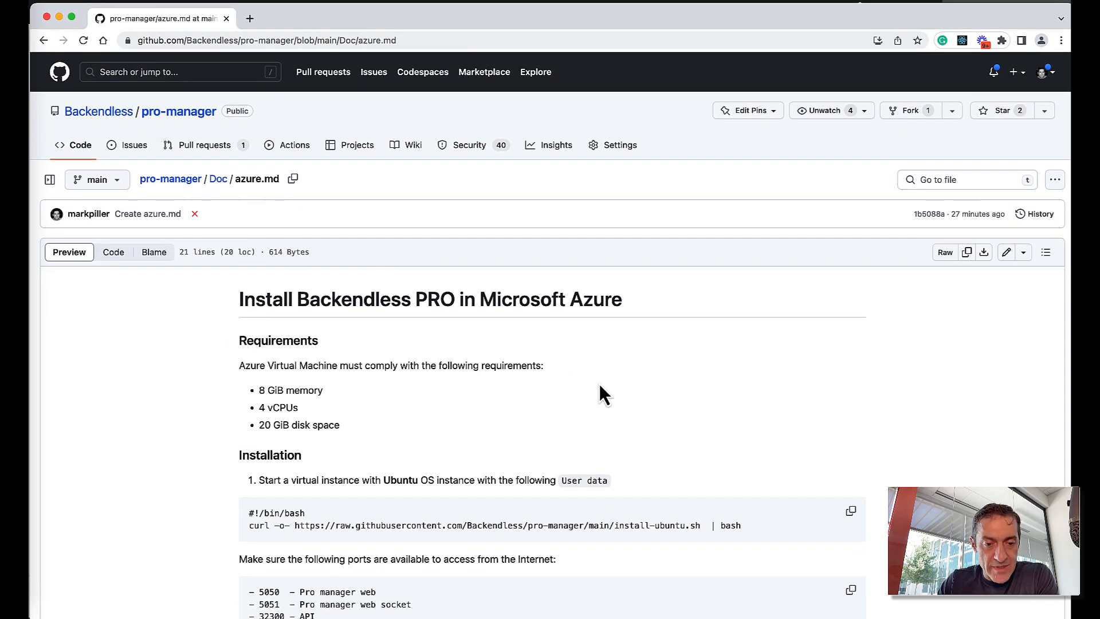
{"action": "scroll", "coordinate": [599, 390], "scroll_direction": "down", "scroll_amount": 2}
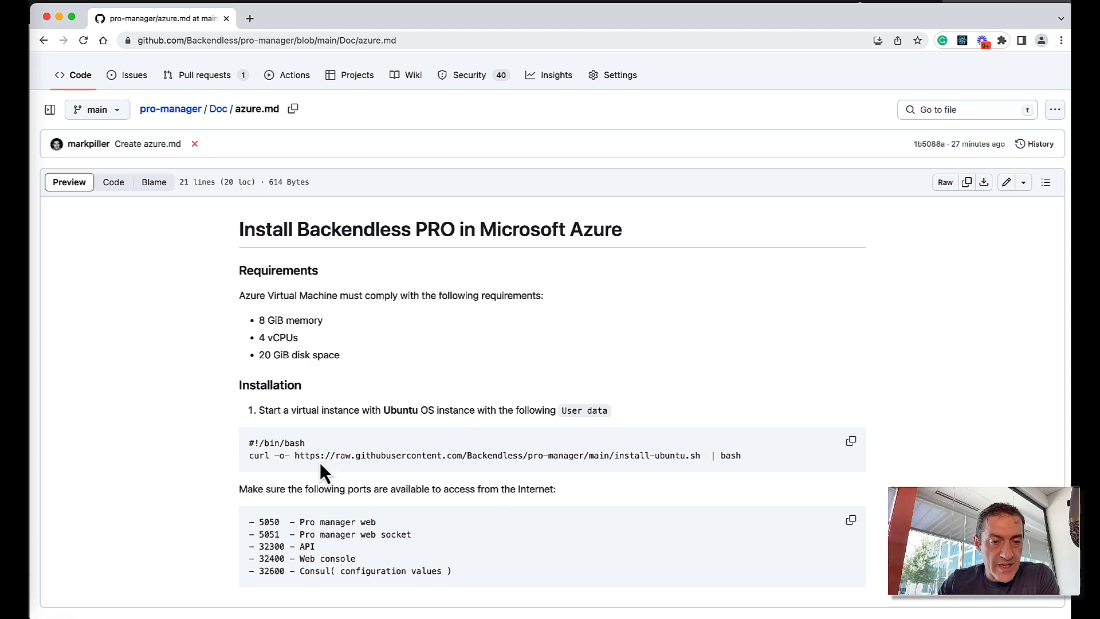
{"action": "left_click", "coordinate": [851, 442]}
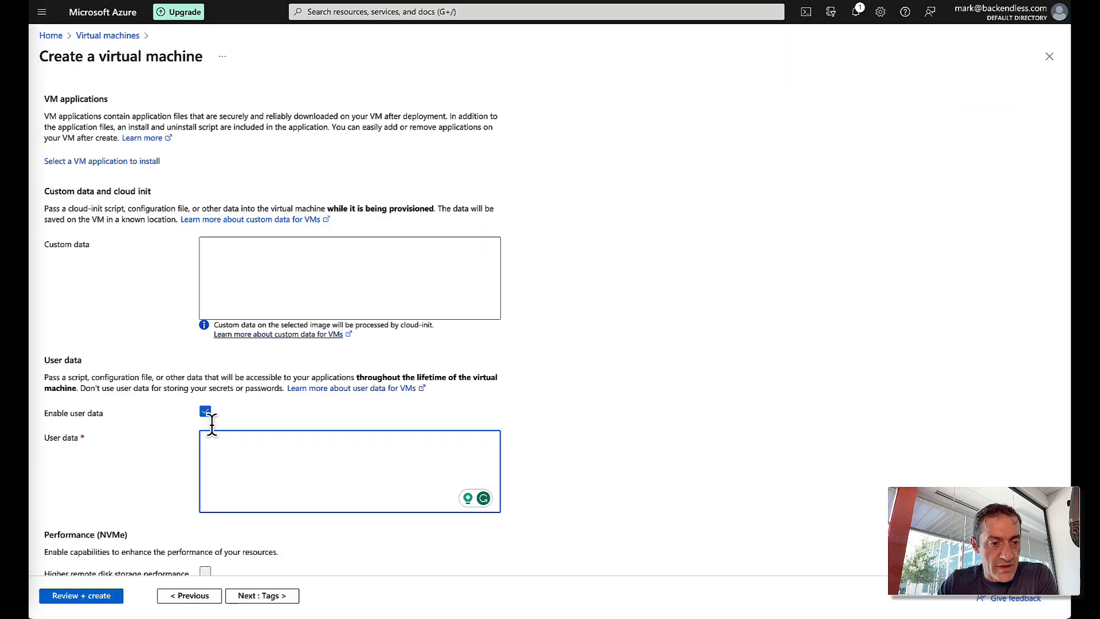
- Paste the Backendless install script into the VM's User data box
{"action": "left_click", "coordinate": [241, 465]}
{"action": "key", "text": "ctrl+v"}
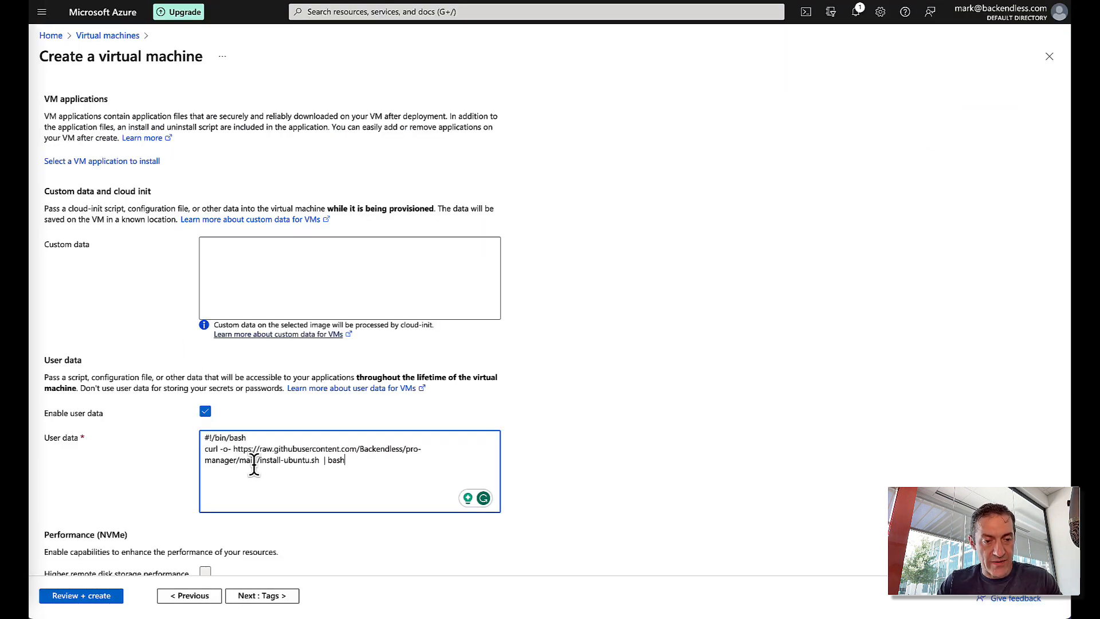
{"action": "scroll", "coordinate": [539, 444], "scroll_direction": "down", "scroll_amount": 3}
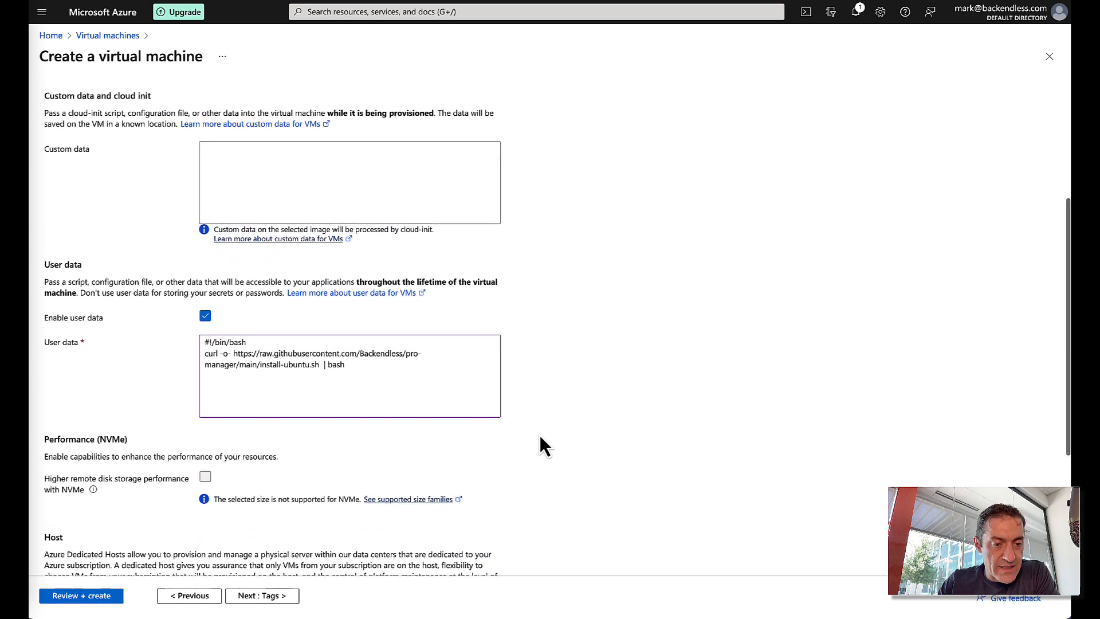
{"action": "scroll", "coordinate": [540, 434], "scroll_direction": "down", "scroll_amount": 3}
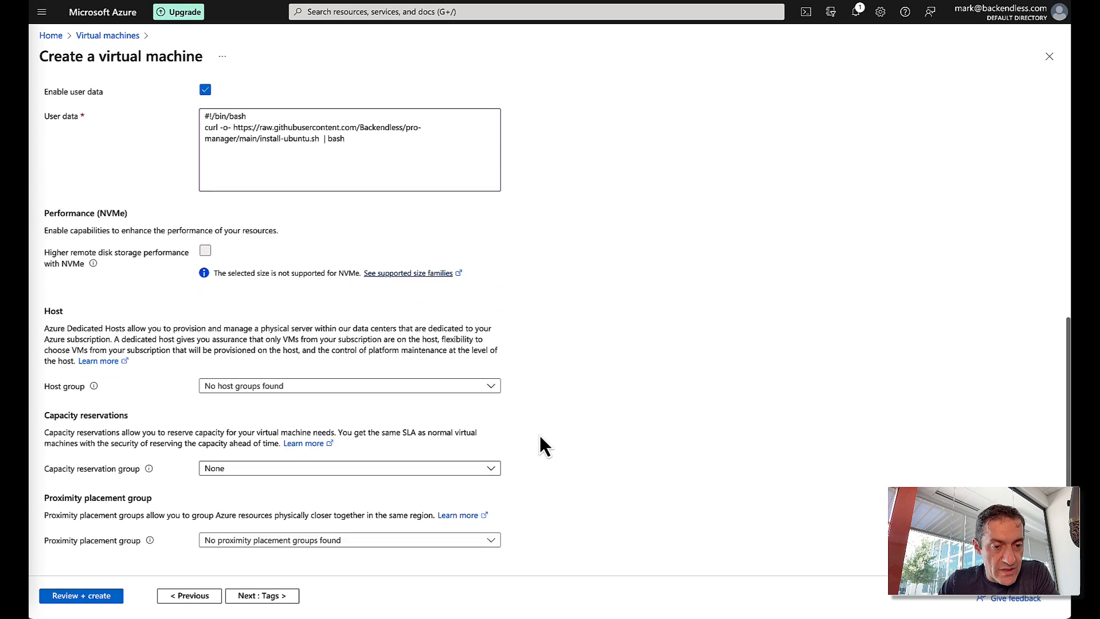
- Pass Review + create validation and start creating the virtual machine
{"action": "left_click", "coordinate": [280, 597]}
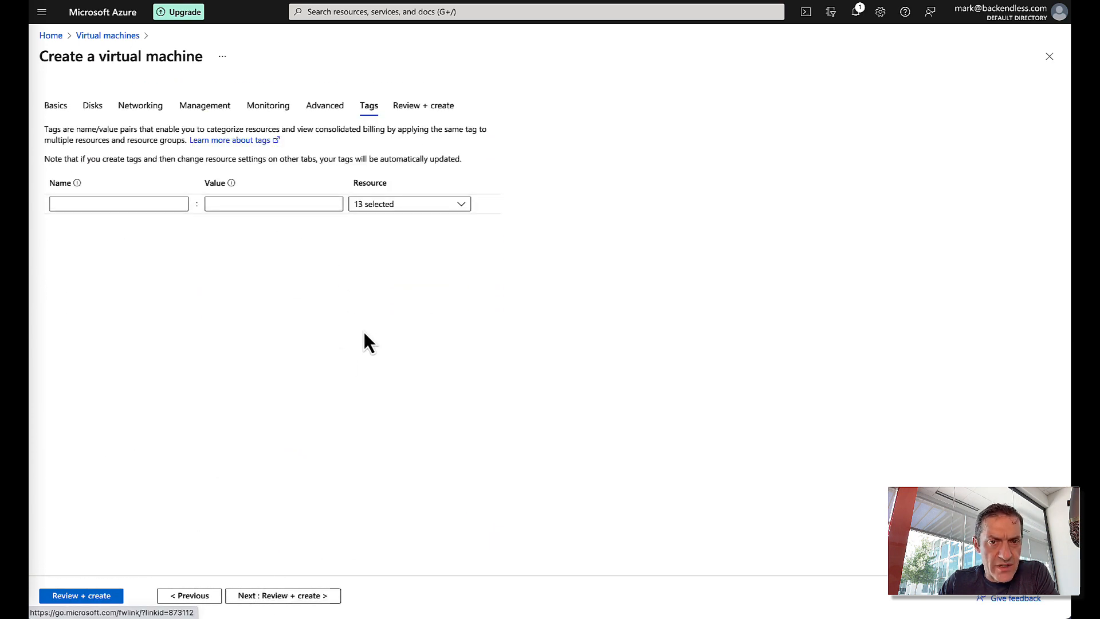
{"action": "left_click", "coordinate": [300, 596]}
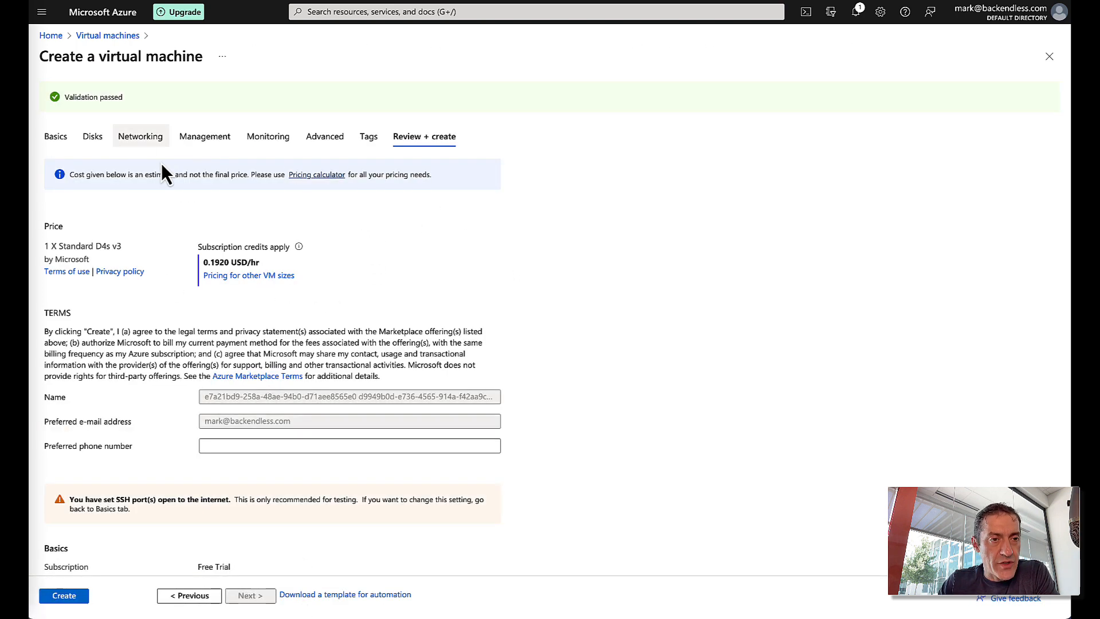
{"action": "scroll", "coordinate": [612, 309], "scroll_direction": "down", "scroll_amount": 5}
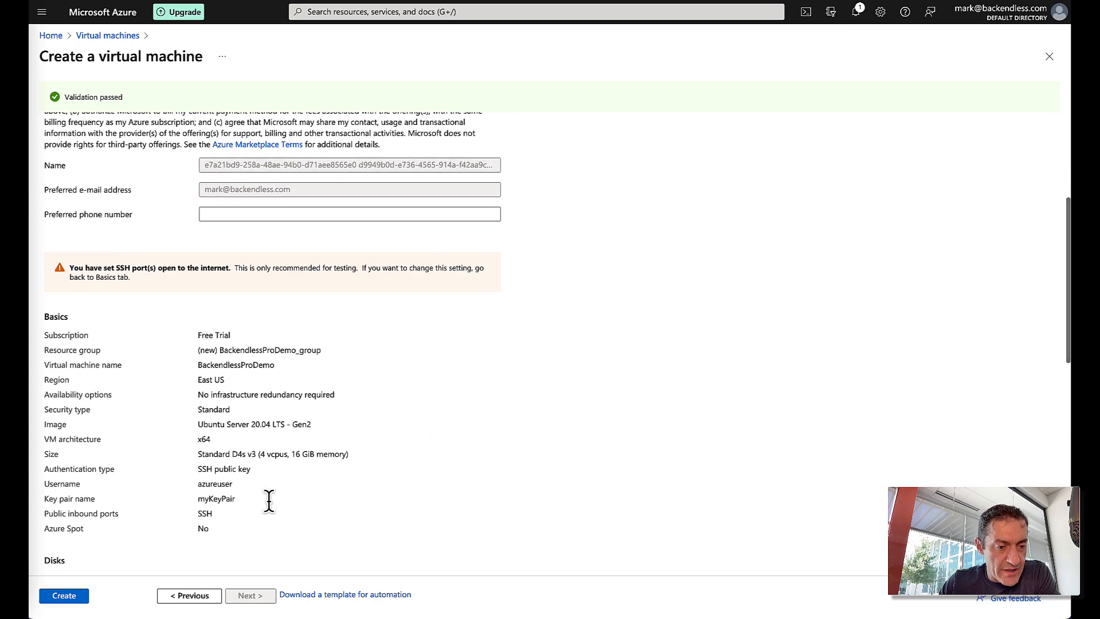
{"action": "left_click", "coordinate": [75, 600]}
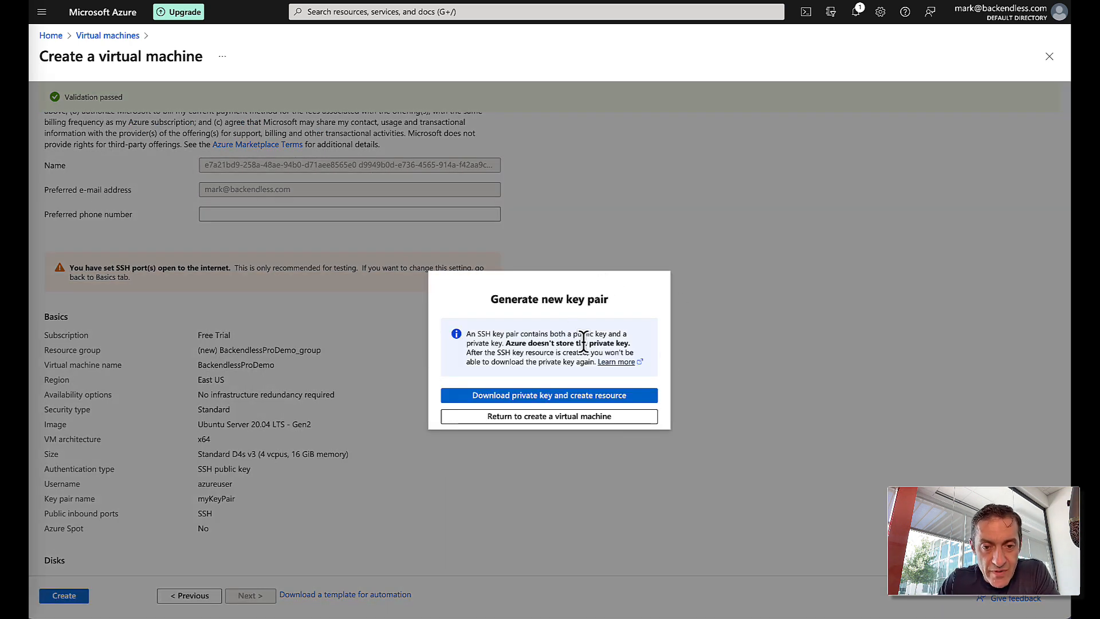
- Download the private key as myKeyPair-azure.pem and launch the VM deployment
{"action": "left_click", "coordinate": [541, 396]}
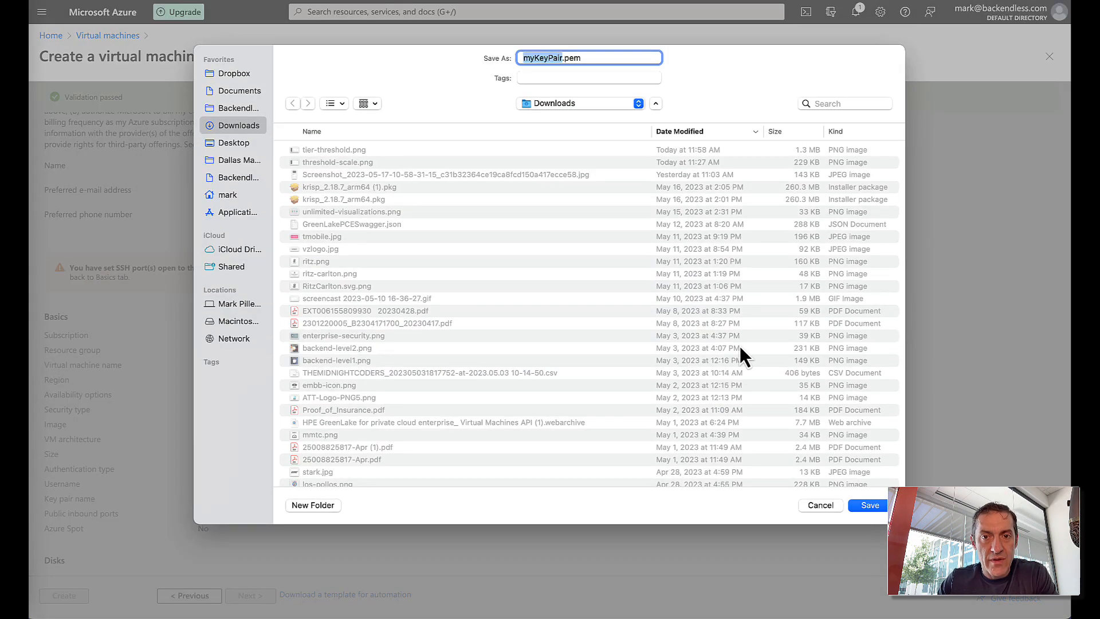
{"action": "left_click", "coordinate": [562, 56]}
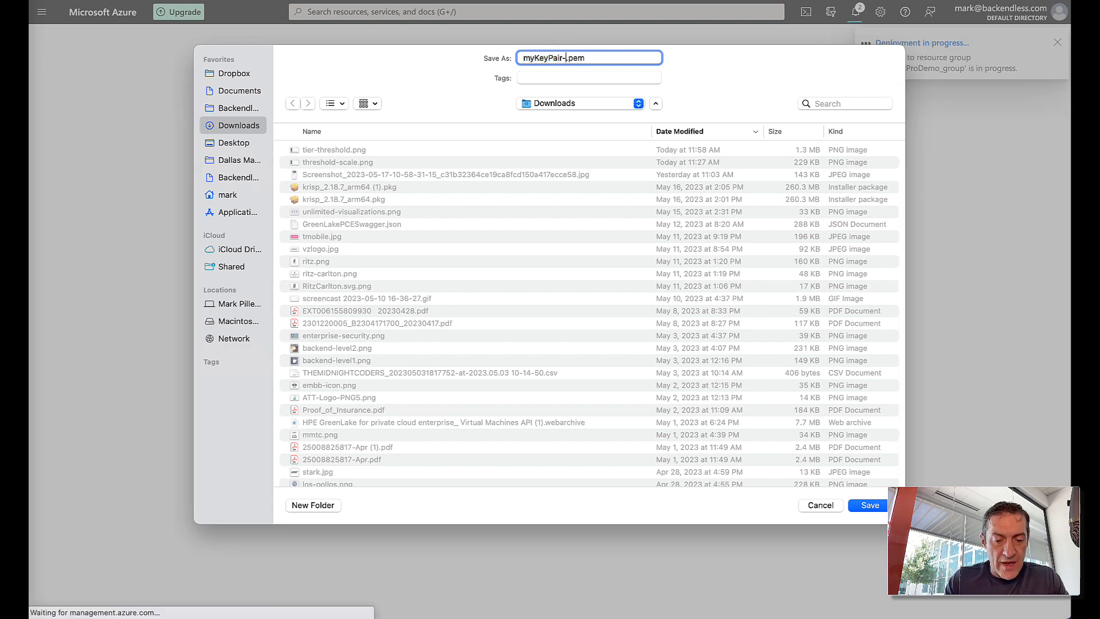
{"action": "type", "text": "-azure"}
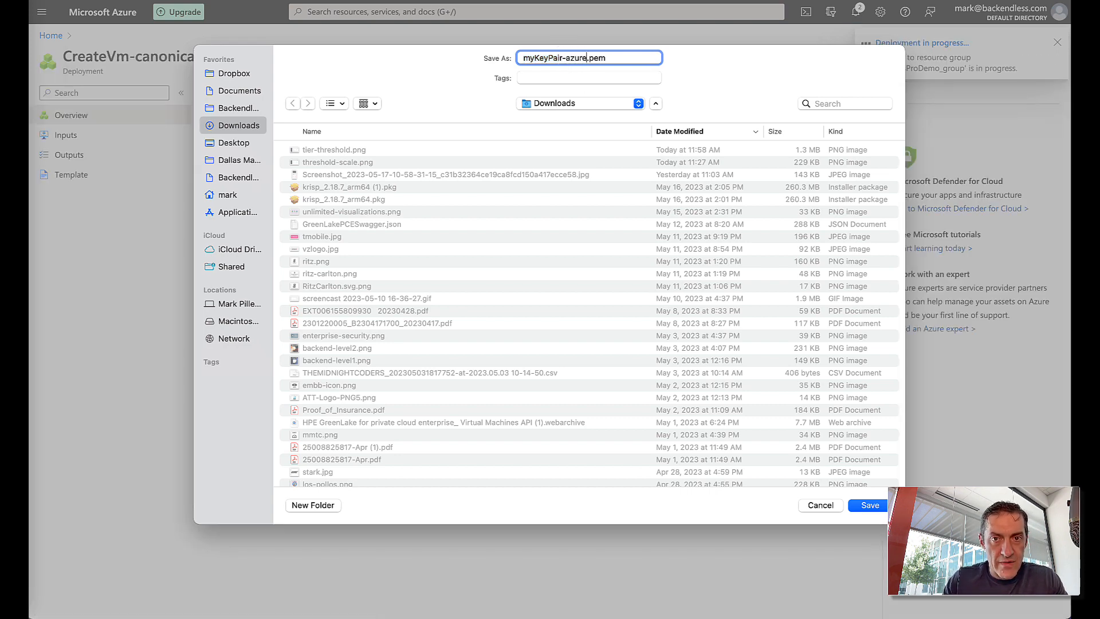
{"action": "left_click", "coordinate": [878, 508]}
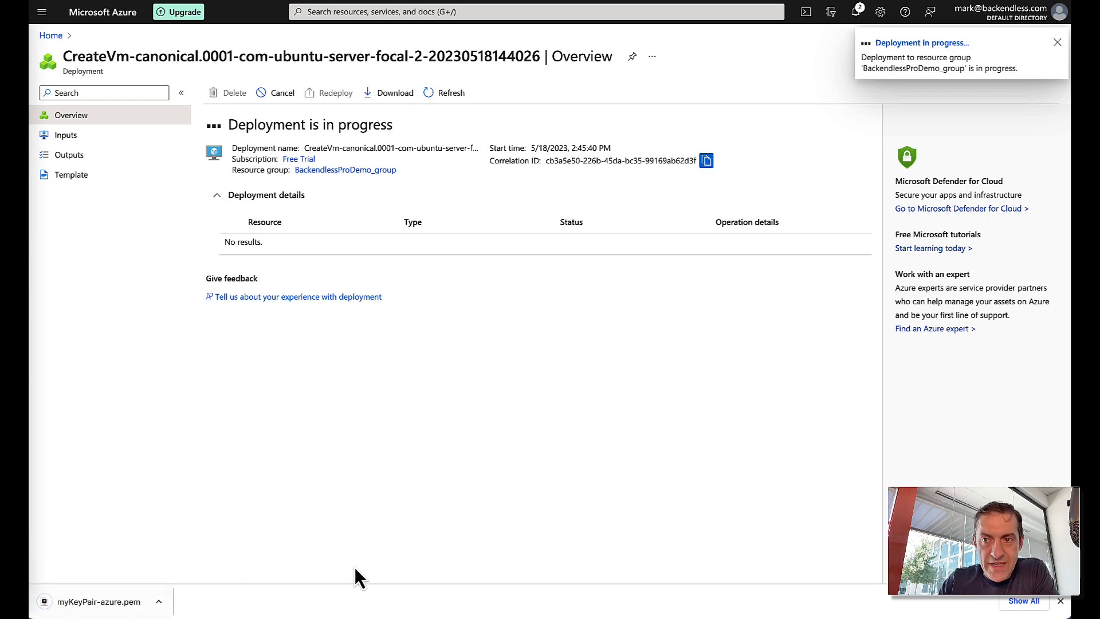
- Close the download bar and dismiss the Deployment succeeded notification
{"action": "left_click", "coordinate": [1060, 601]}
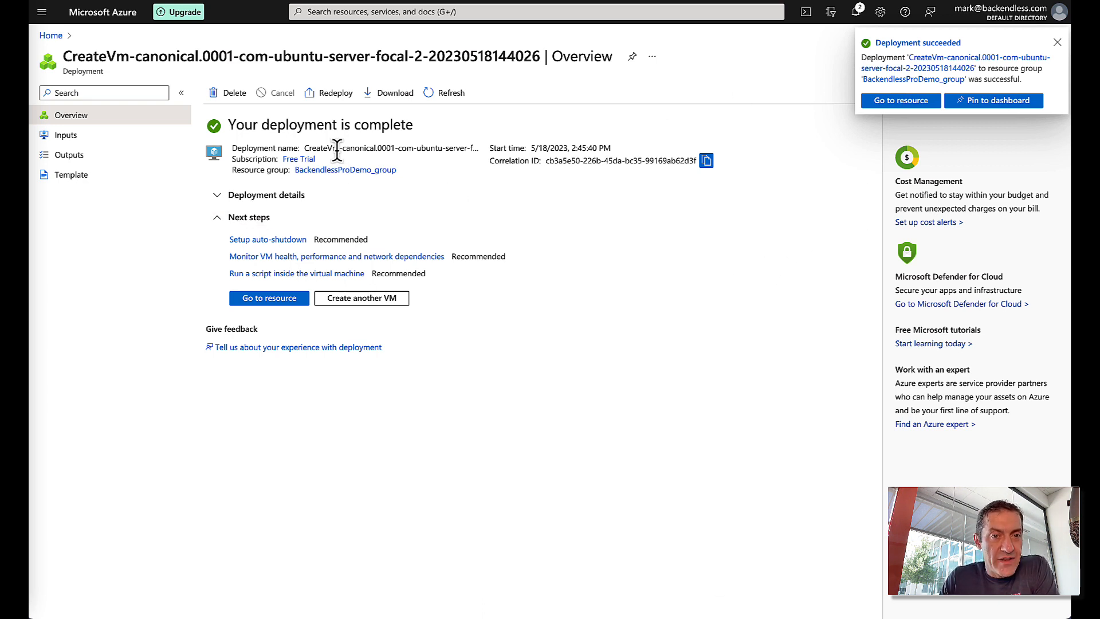
{"action": "left_click", "coordinate": [1057, 43]}
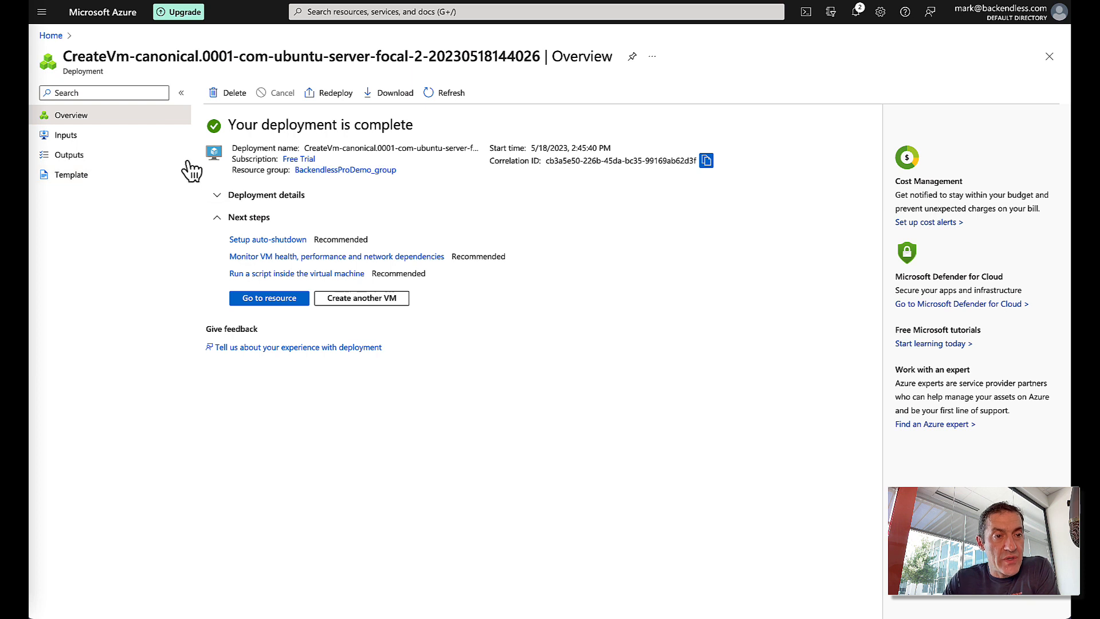
- Go from portal Home to the BackendlessProDemo VM's Networking page
{"action": "left_click", "coordinate": [51, 36]}
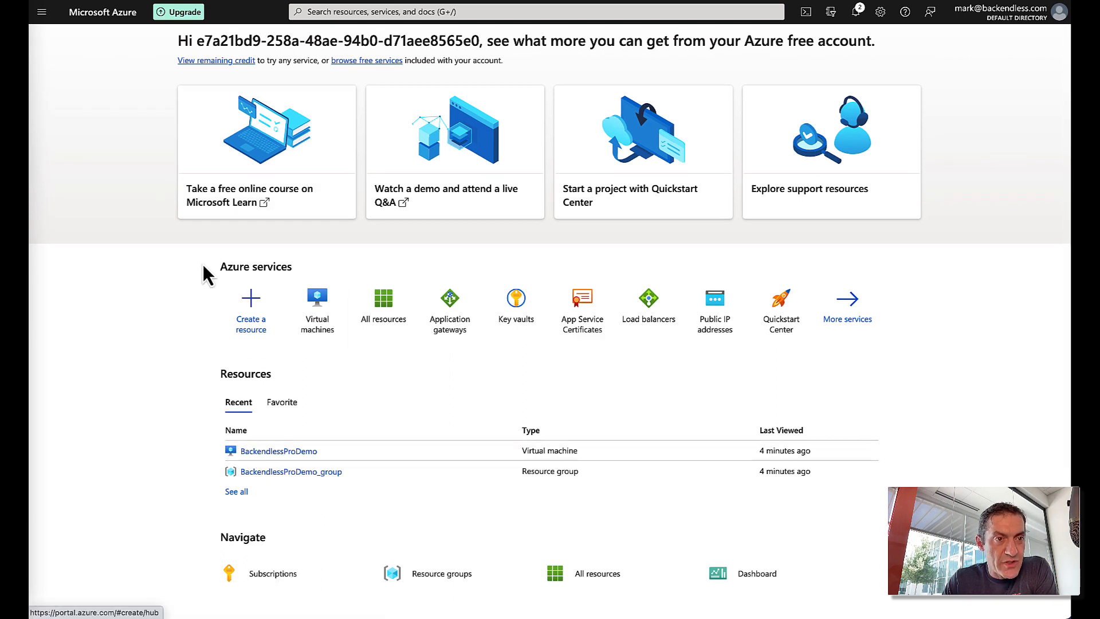
{"action": "scroll", "coordinate": [203, 263], "scroll_direction": "up", "scroll_amount": 1}
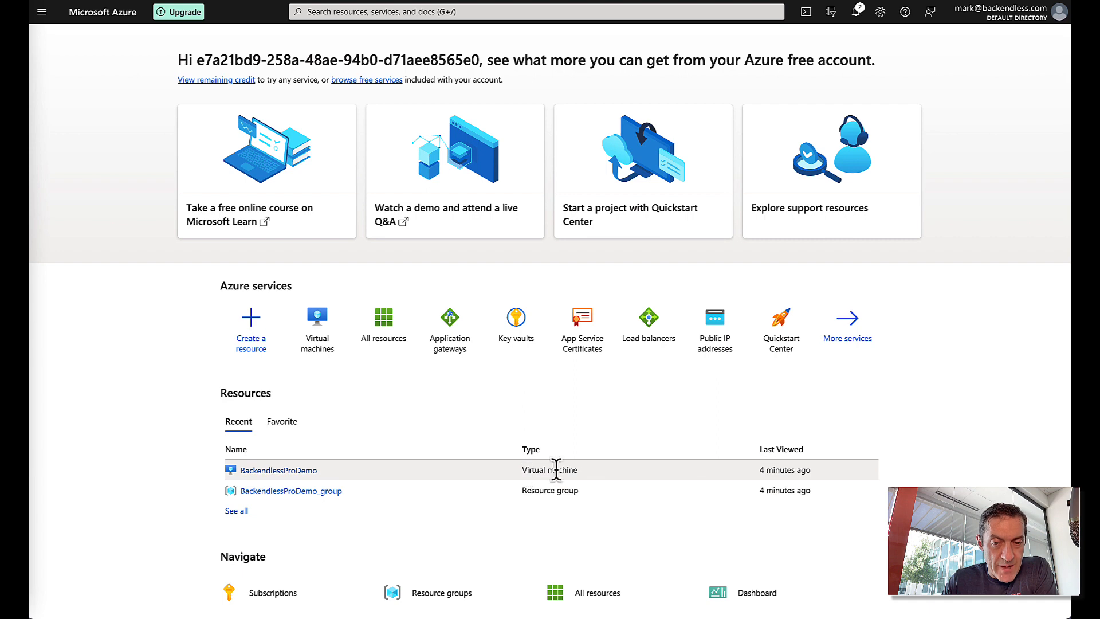
{"action": "left_click", "coordinate": [299, 473]}
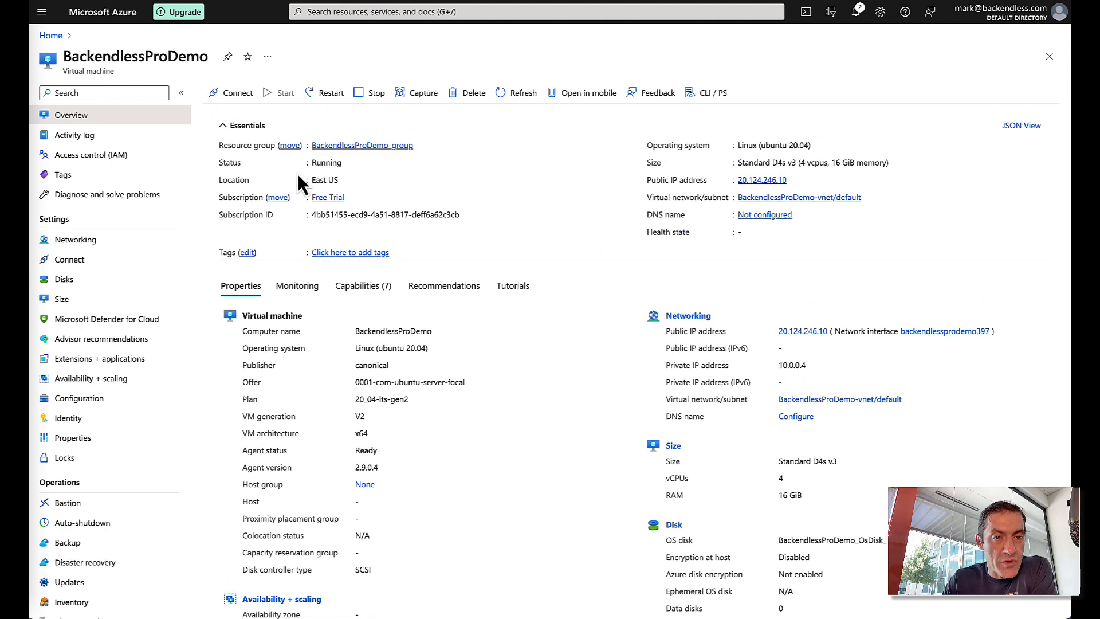
{"action": "left_click", "coordinate": [88, 242]}
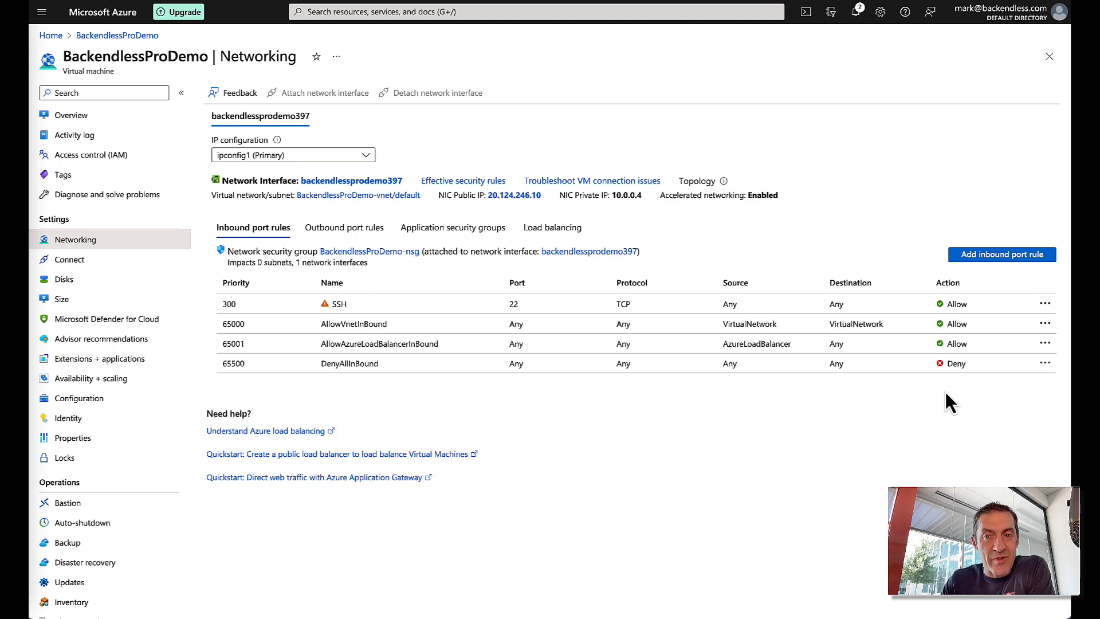
- Add an inbound port rule for port 5050 with the description 'Pro Manager'
{"action": "left_click", "coordinate": [1002, 255]}
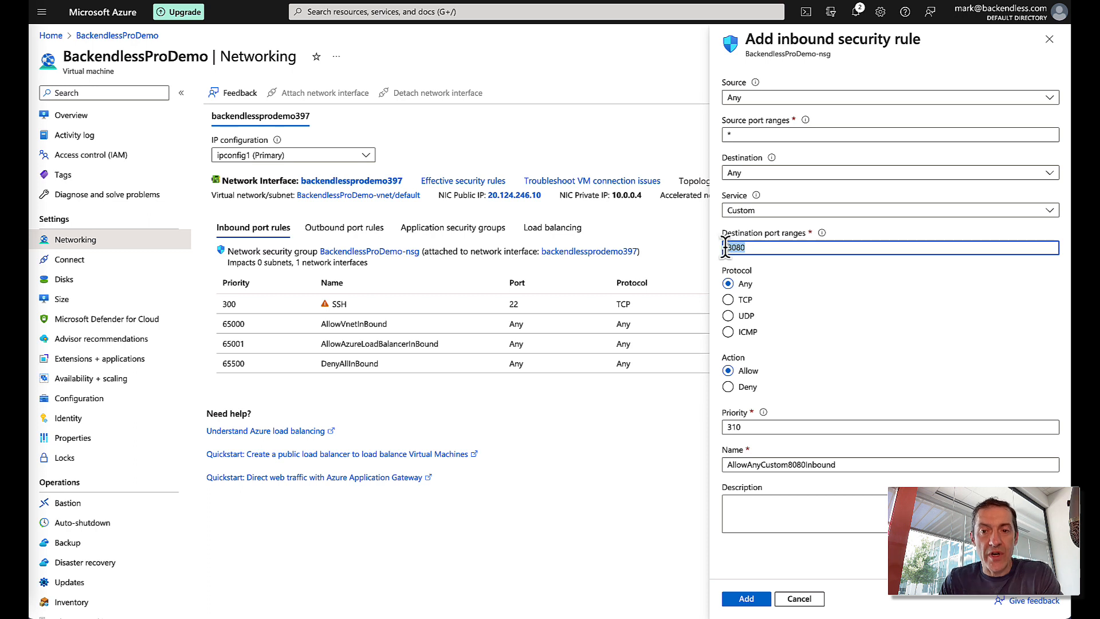
{"action": "type", "text": "5050"}
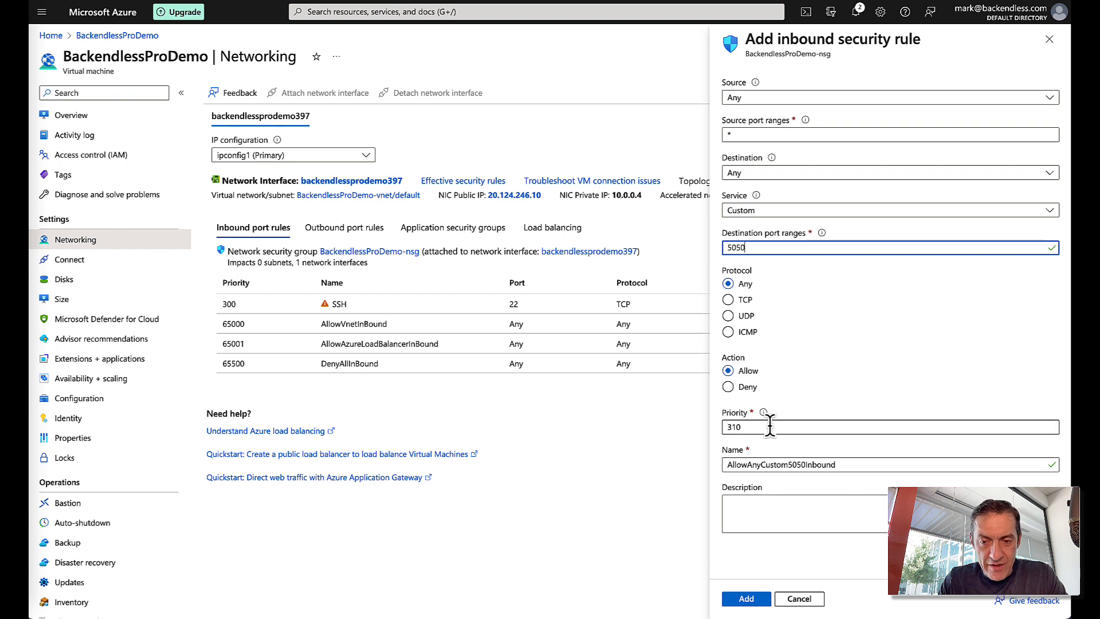
{"action": "left_click", "coordinate": [769, 514]}
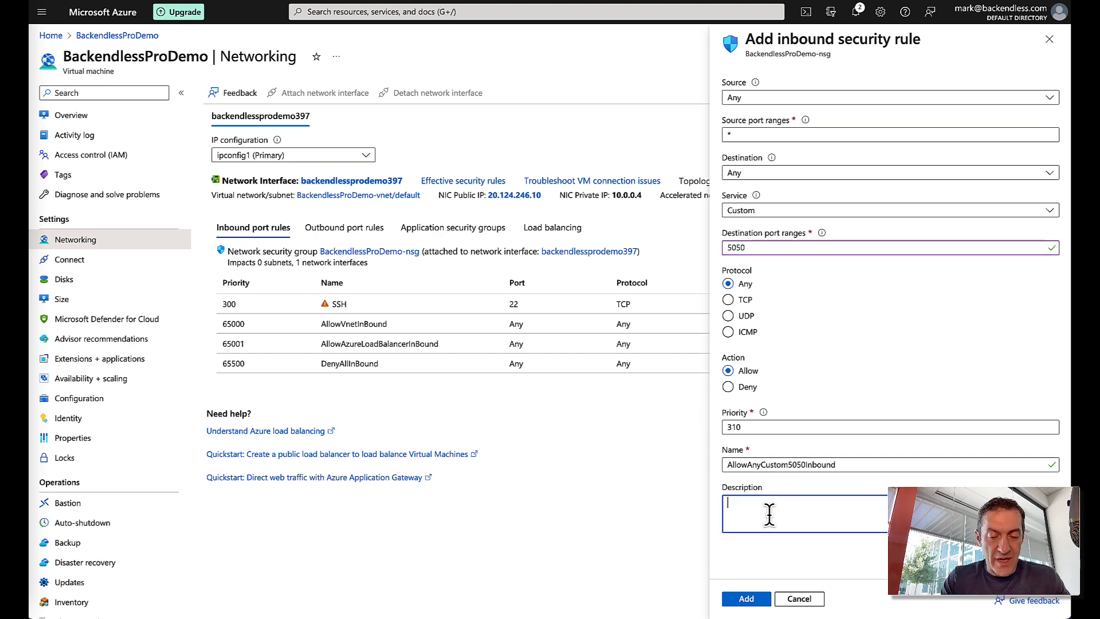
{"action": "type", "text": "Pro Manager access port"}
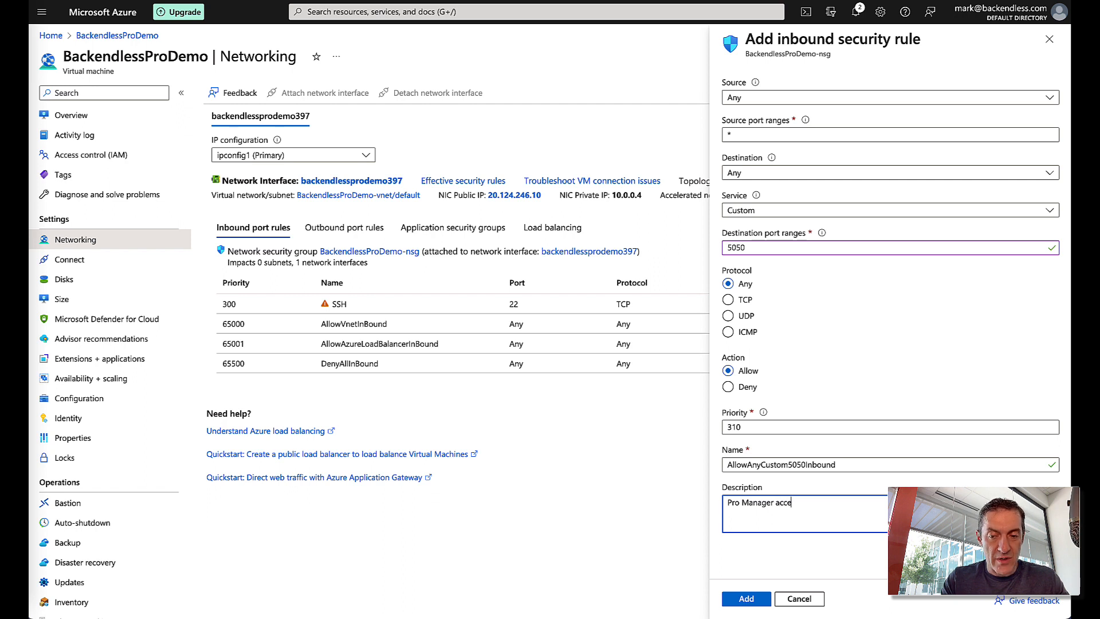
{"action": "left_click", "coordinate": [747, 598]}
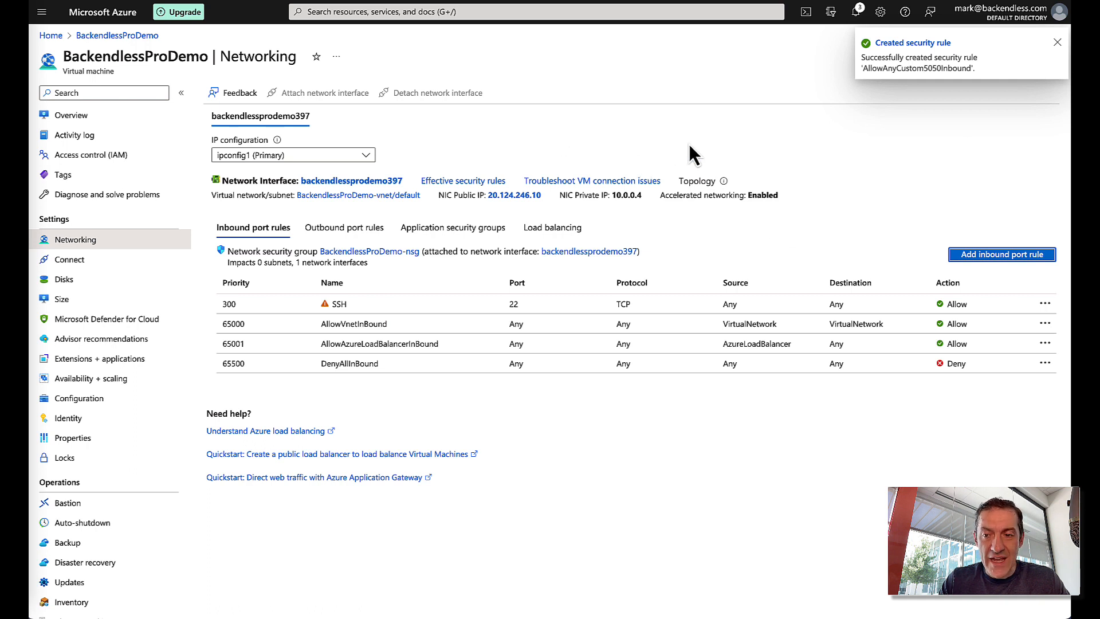
{"action": "left_click", "coordinate": [981, 252]}
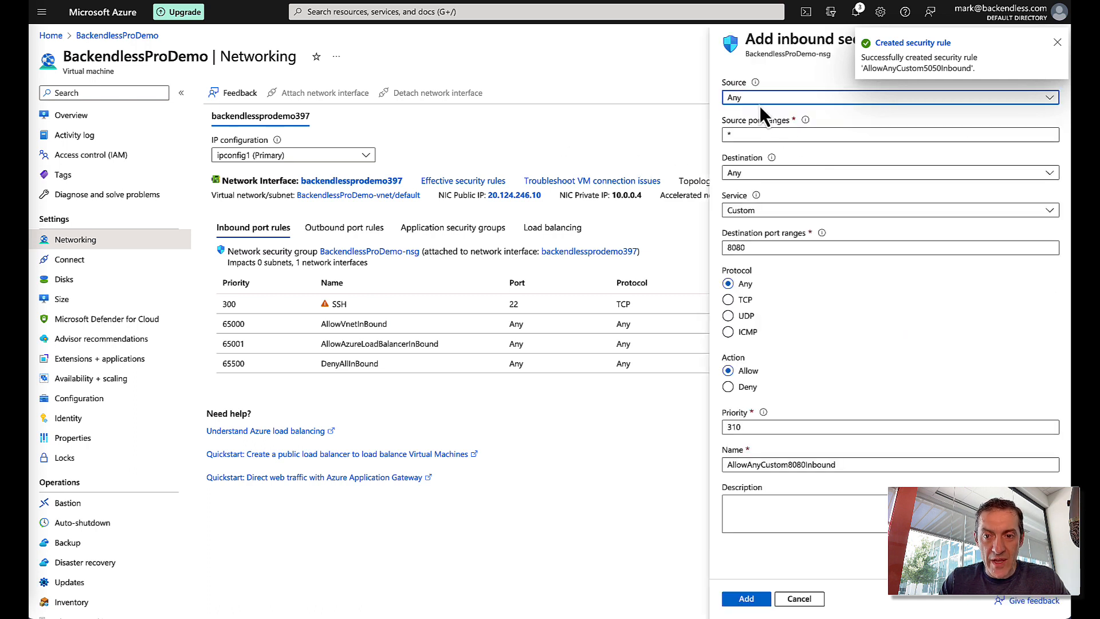
- Add an inbound rule for port 5051 at priority 311, described 'Pro Manager real-time port'
{"action": "double_click", "coordinate": [762, 248]}
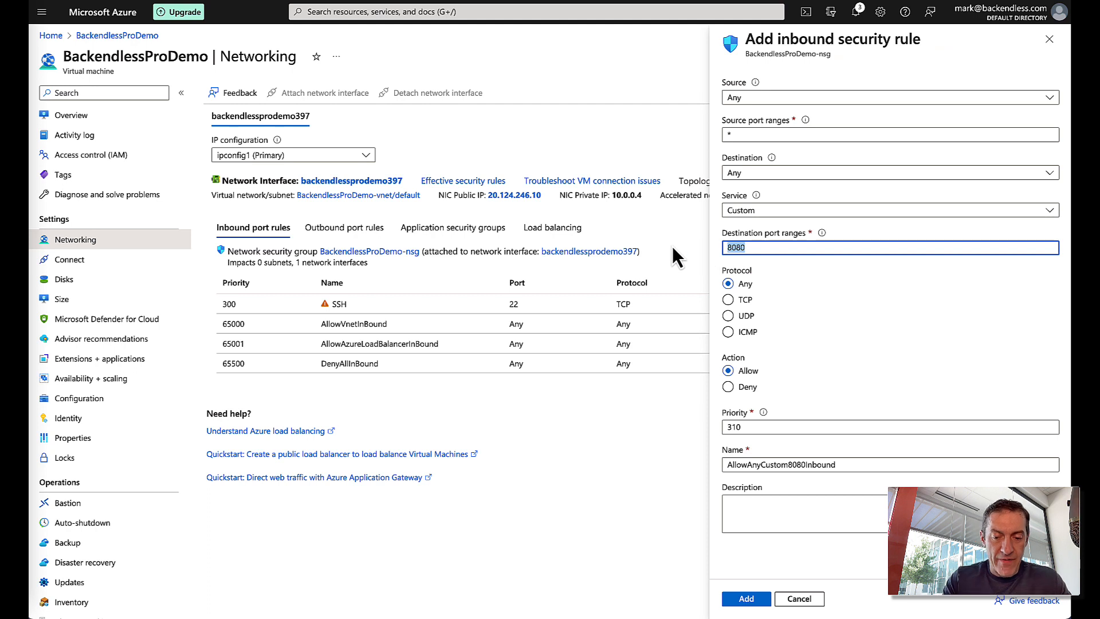
{"action": "type", "text": "6"}
{"action": "key", "text": "BackSpace"}
{"action": "type", "text": "5051"}
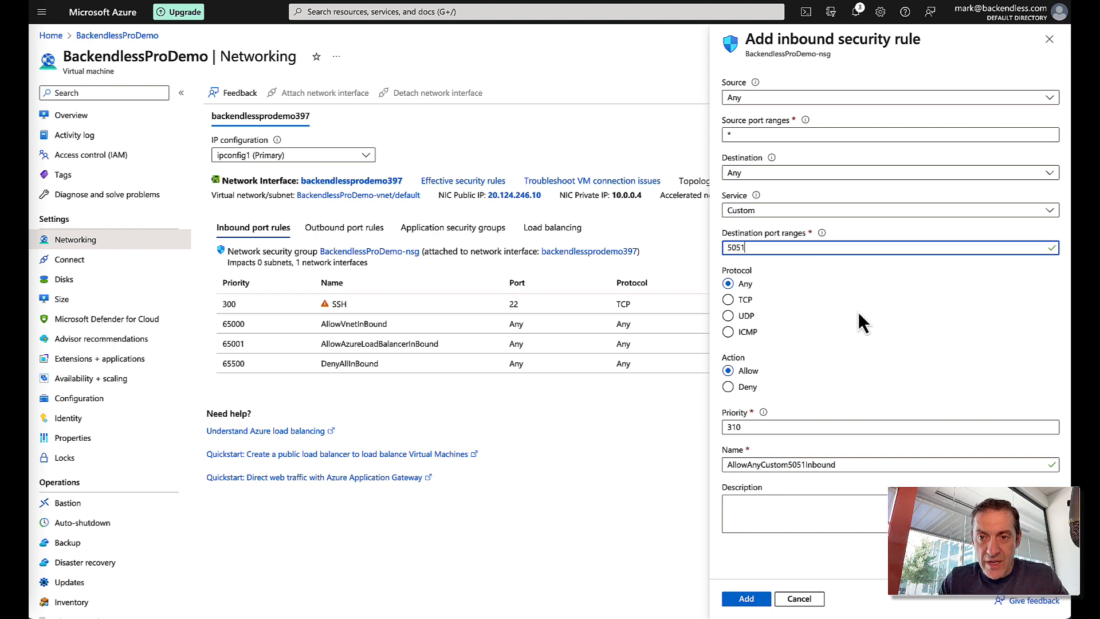
{"action": "left_click", "coordinate": [763, 504]}
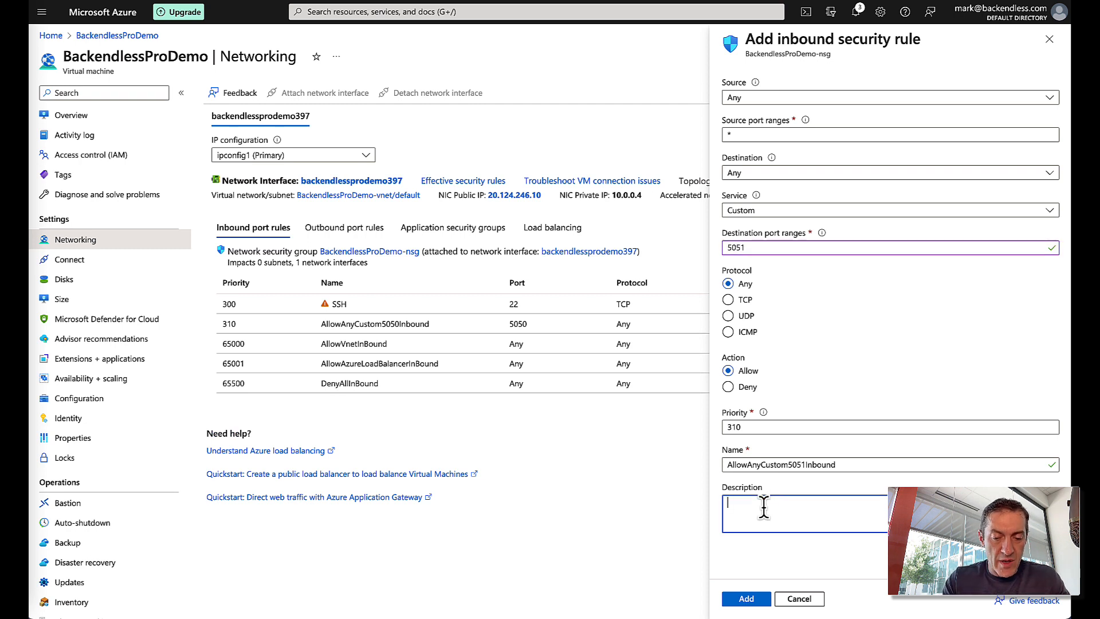
{"action": "type", "text": "Pro Manager r"}
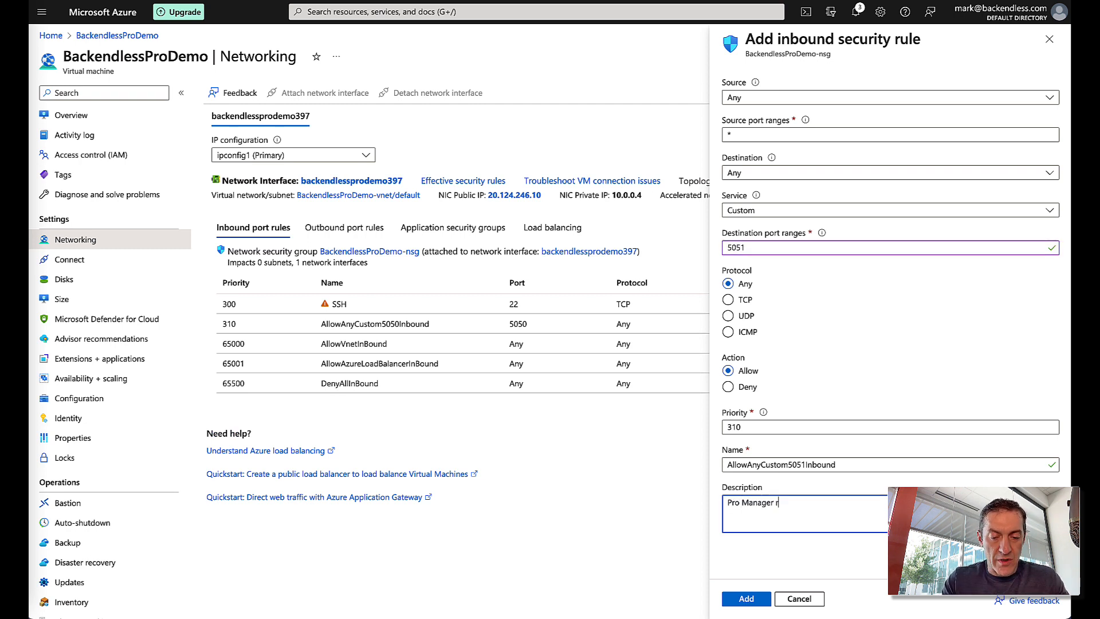
{"action": "type", "text": "eal-time port"}
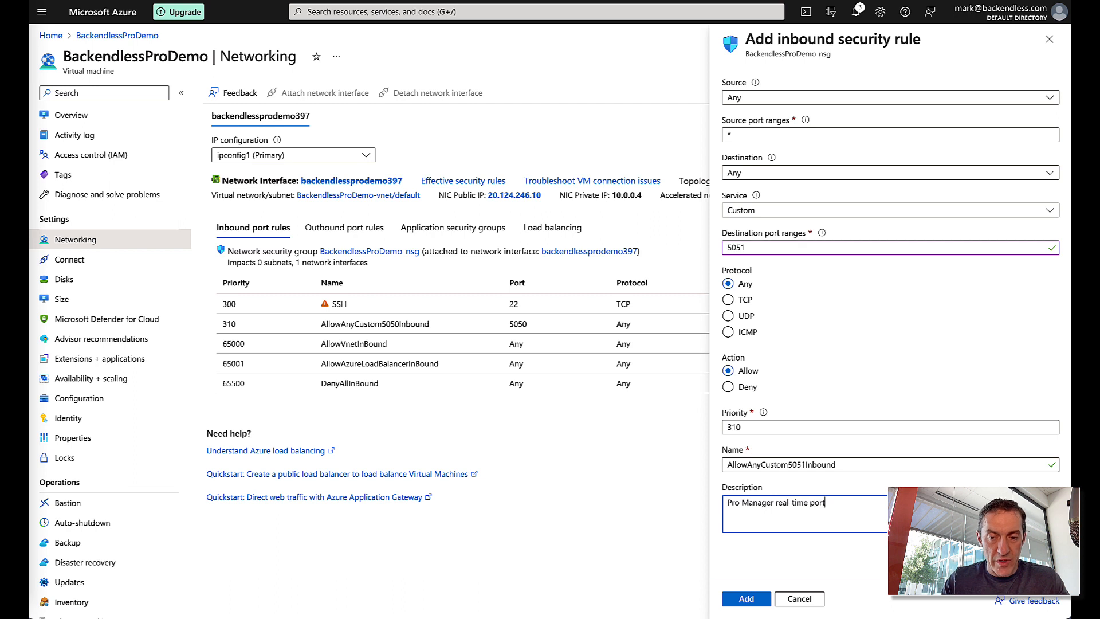
{"action": "left_click", "coordinate": [746, 598]}
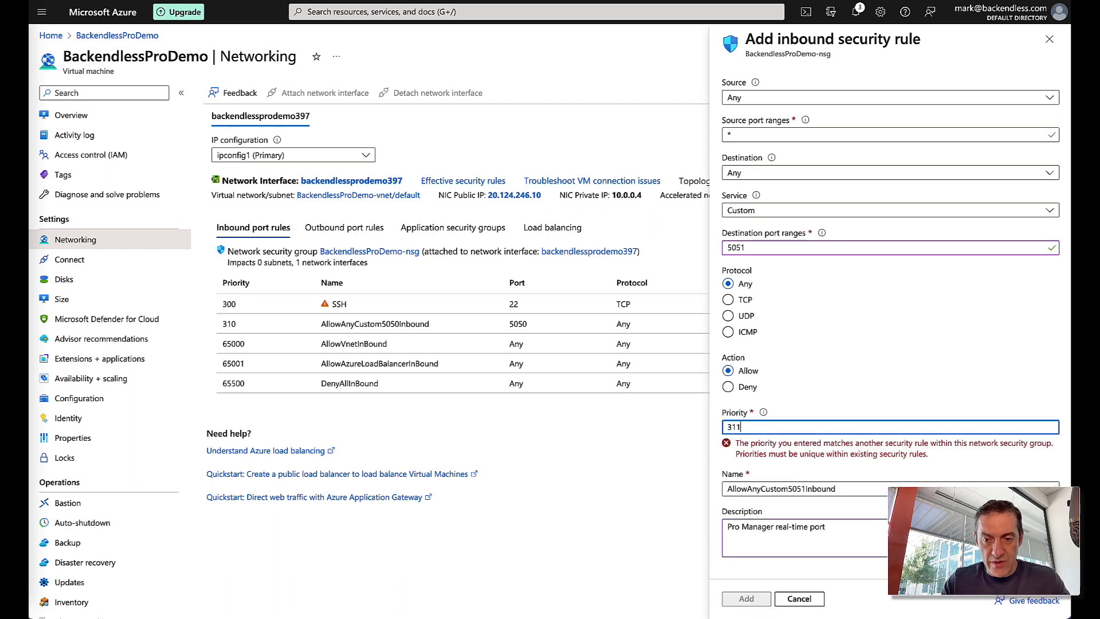
{"action": "key", "text": "BackSpace"}
{"action": "type", "text": "1"}
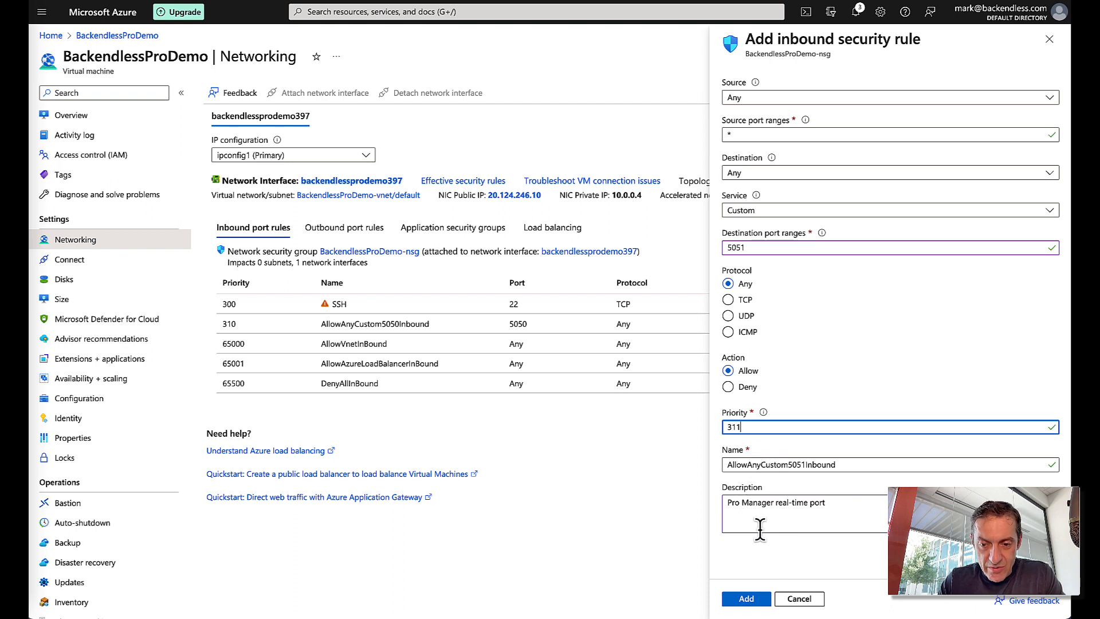
{"action": "left_click", "coordinate": [754, 598]}
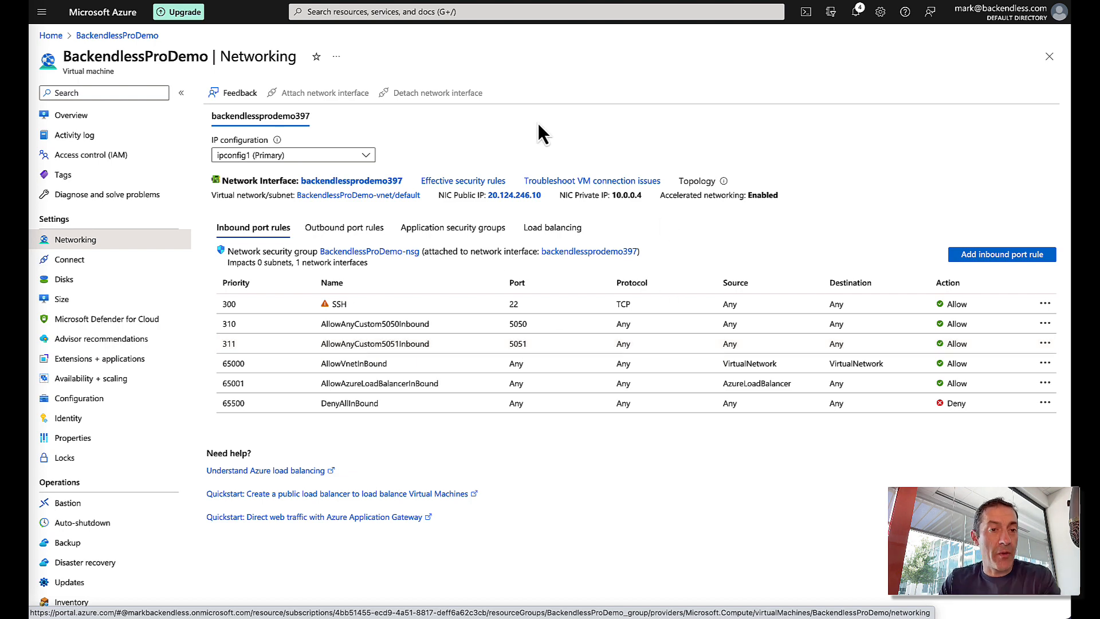
- Copy the VM's public IP 20.124.246.10 from its Overview page
{"action": "left_click", "coordinate": [74, 115]}
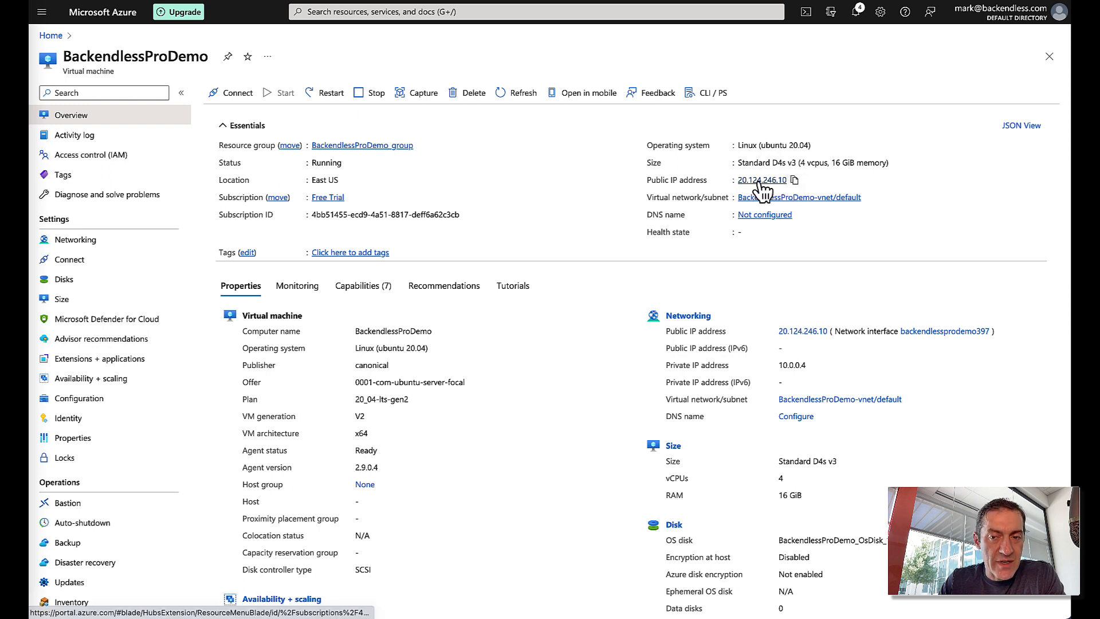
{"action": "left_click", "coordinate": [794, 180]}
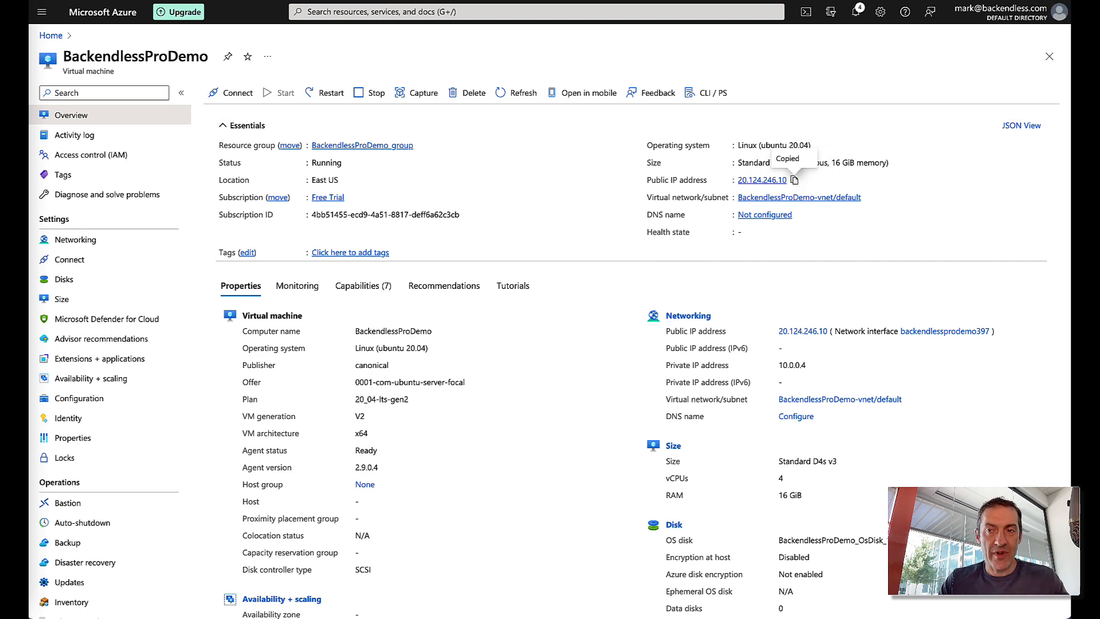
{"action": "key", "text": "super+t"}
- Load 20.124.246.10:5050 in the browser to reach the Backendless Pro installer
{"action": "key", "text": "super+v"}
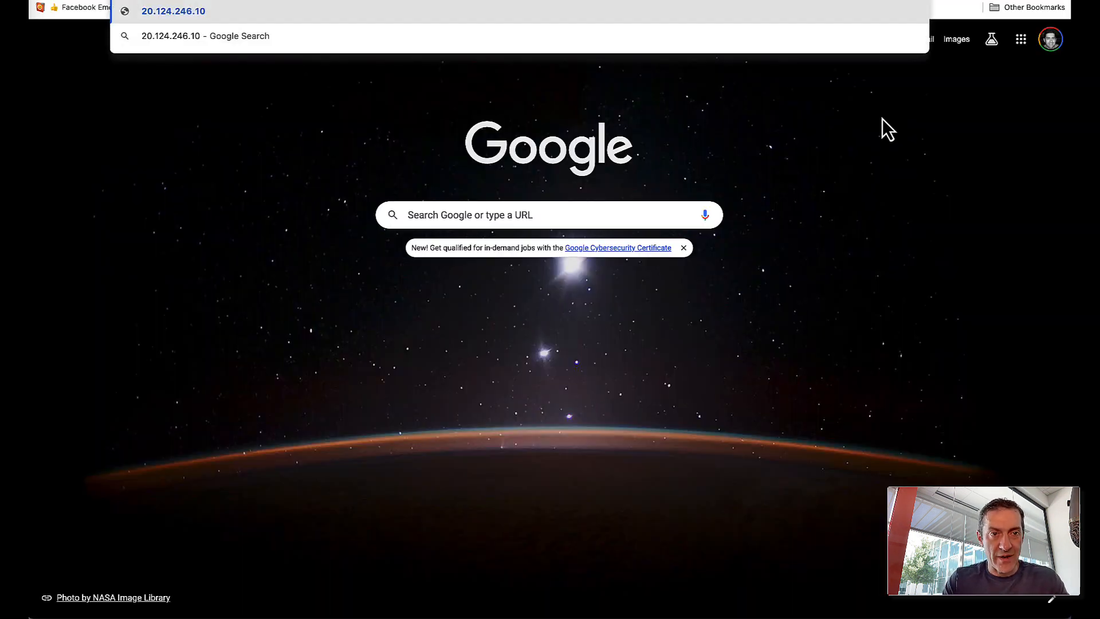
{"action": "type", "text": ":5050"}
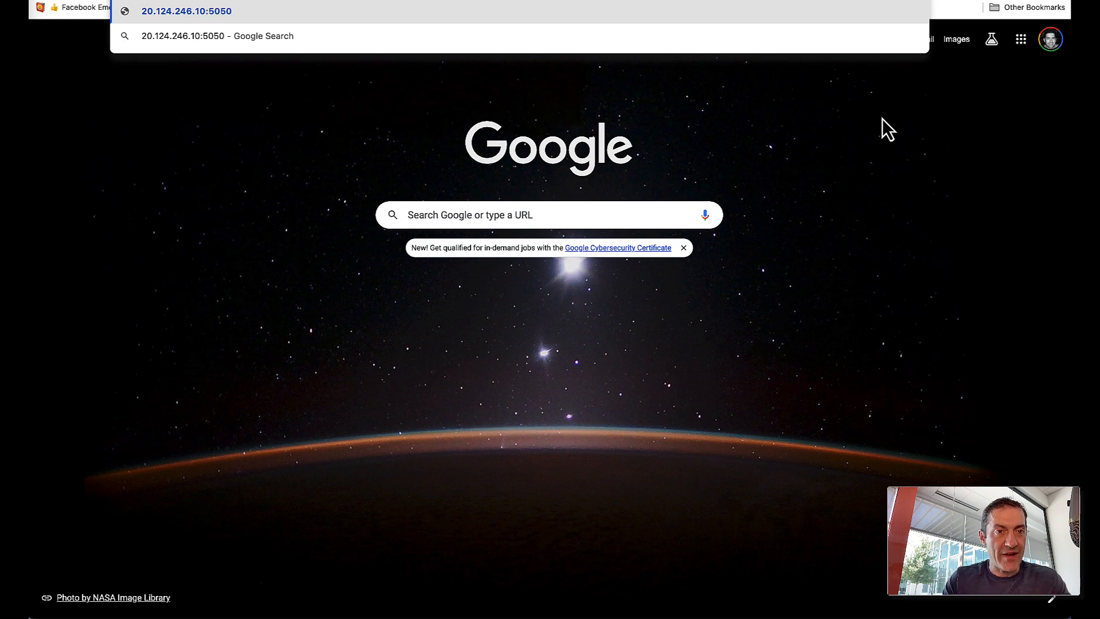
{"action": "key", "text": "Return"}
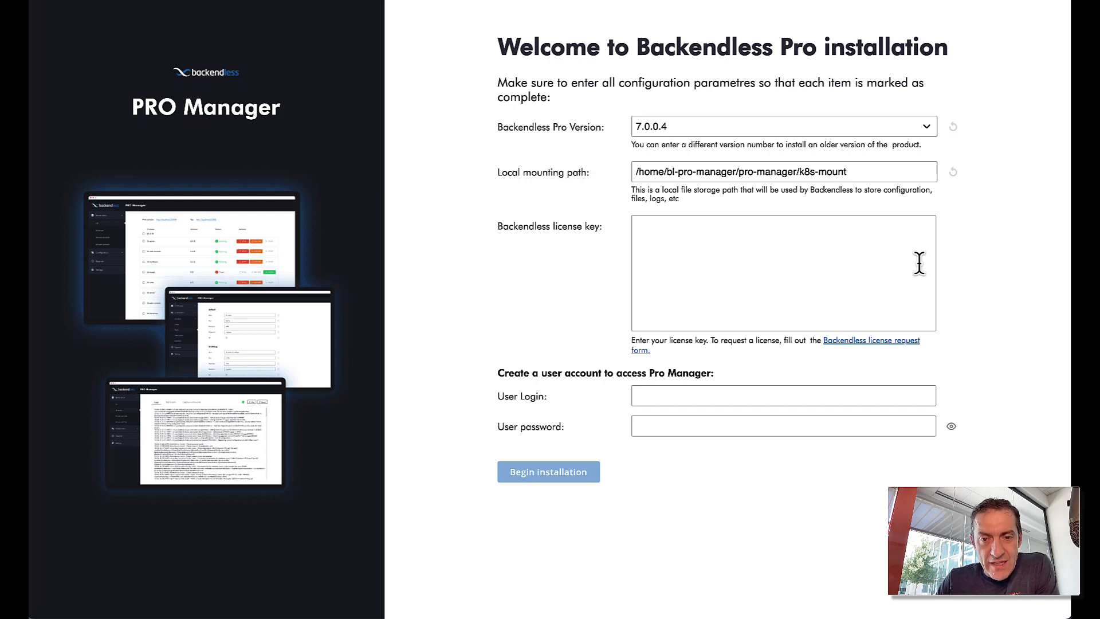
- Enter 'admin' as user login, fill in the password, and paste the license key
{"action": "left_click", "coordinate": [827, 255]}
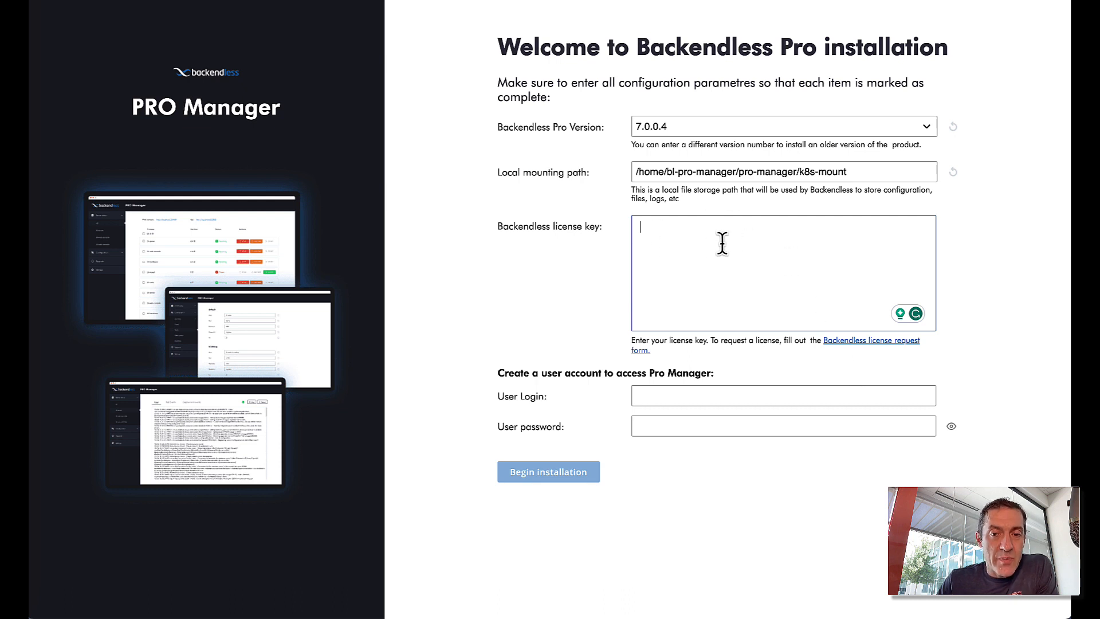
{"action": "left_click", "coordinate": [656, 397]}
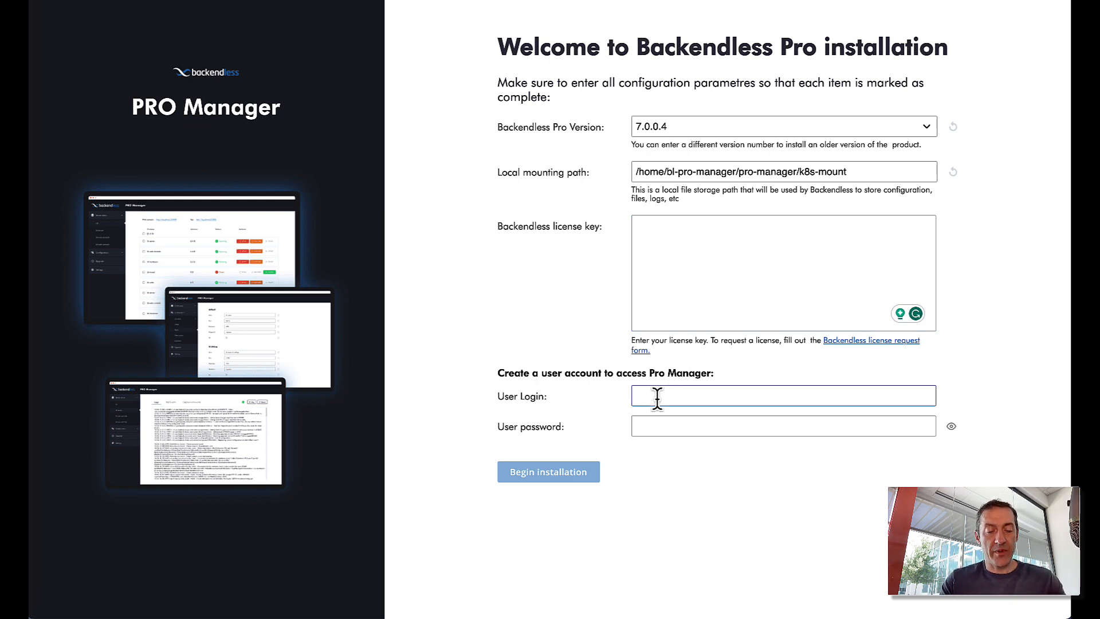
{"action": "type", "text": "admin"}
{"action": "key", "text": "Tab"}
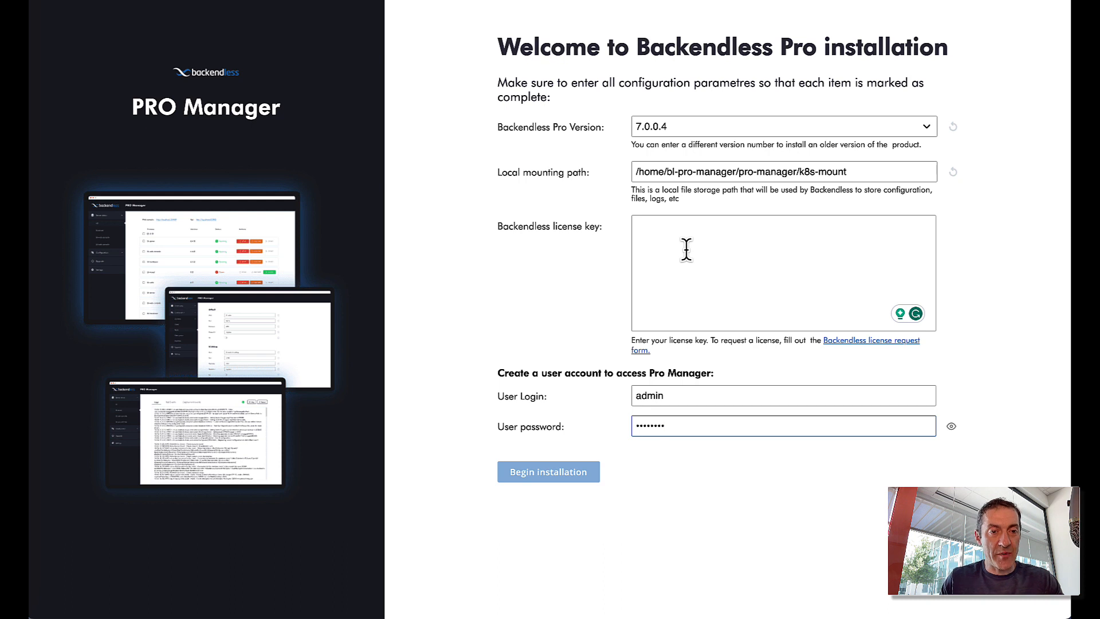
{"action": "left_click", "coordinate": [798, 240]}
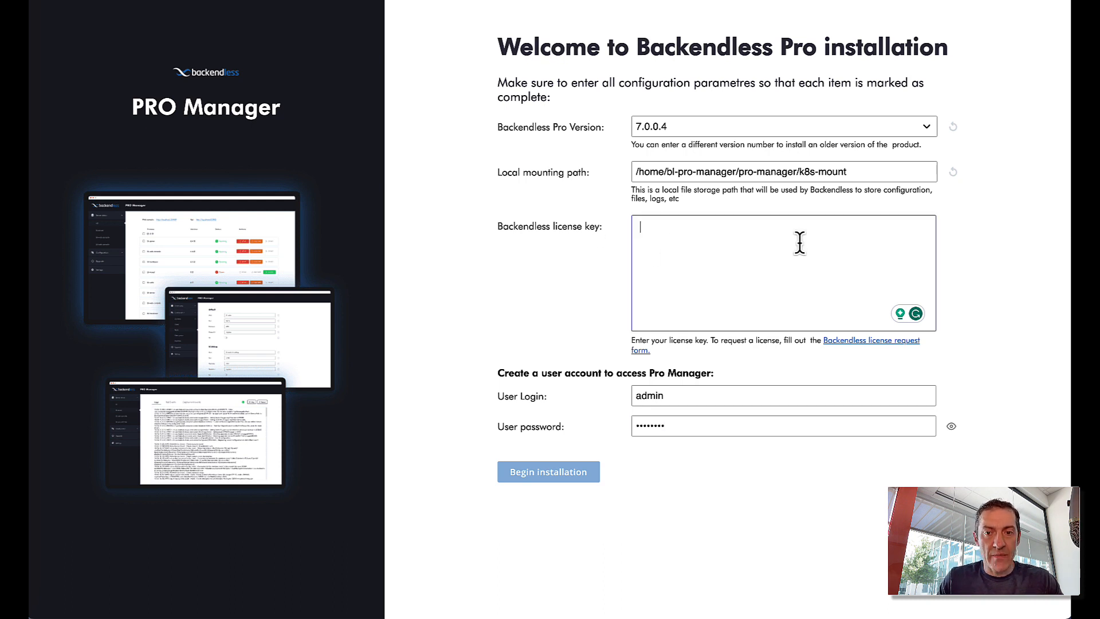
{"action": "key", "text": "ctrl+v"}
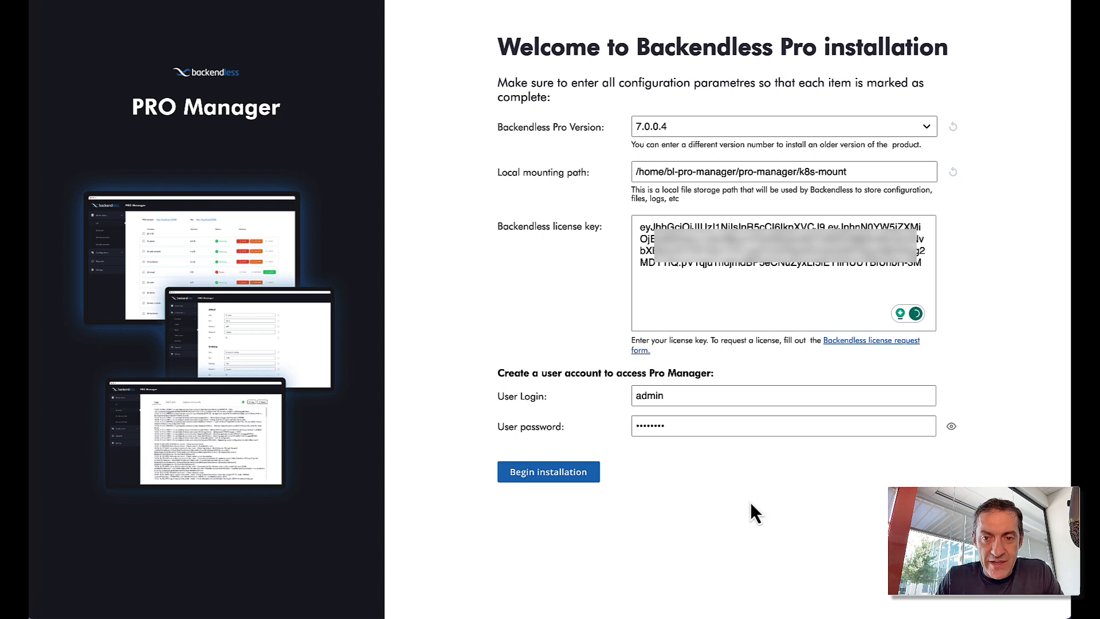
- Run the Backendless Pro installation until all services are created, then open Manage Backendless
{"action": "left_click", "coordinate": [537, 472]}
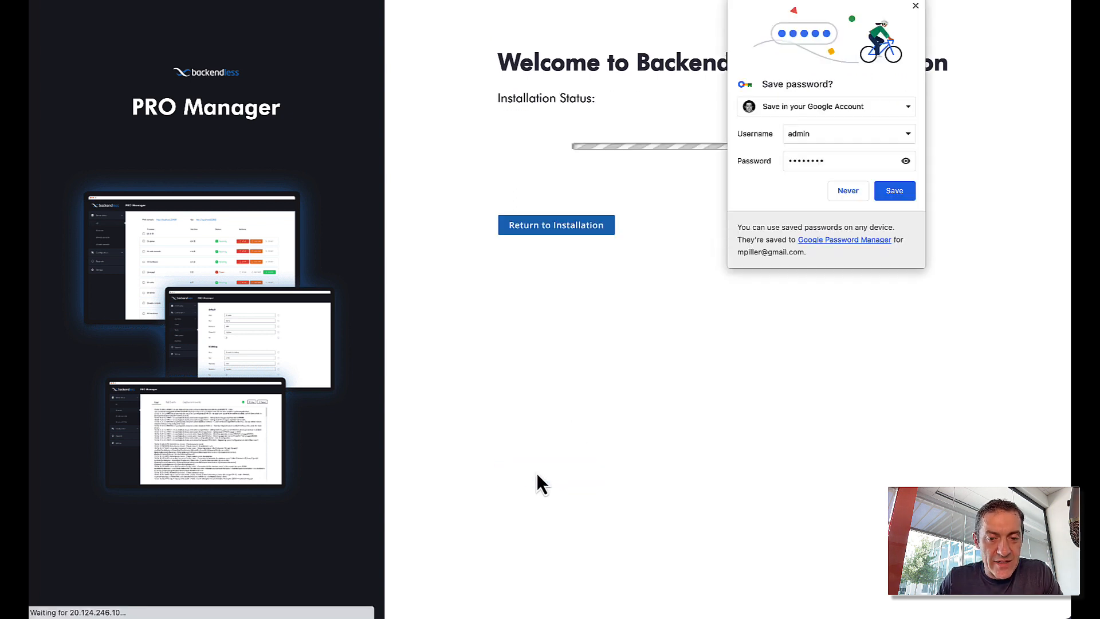
{"action": "left_click", "coordinate": [915, 7]}
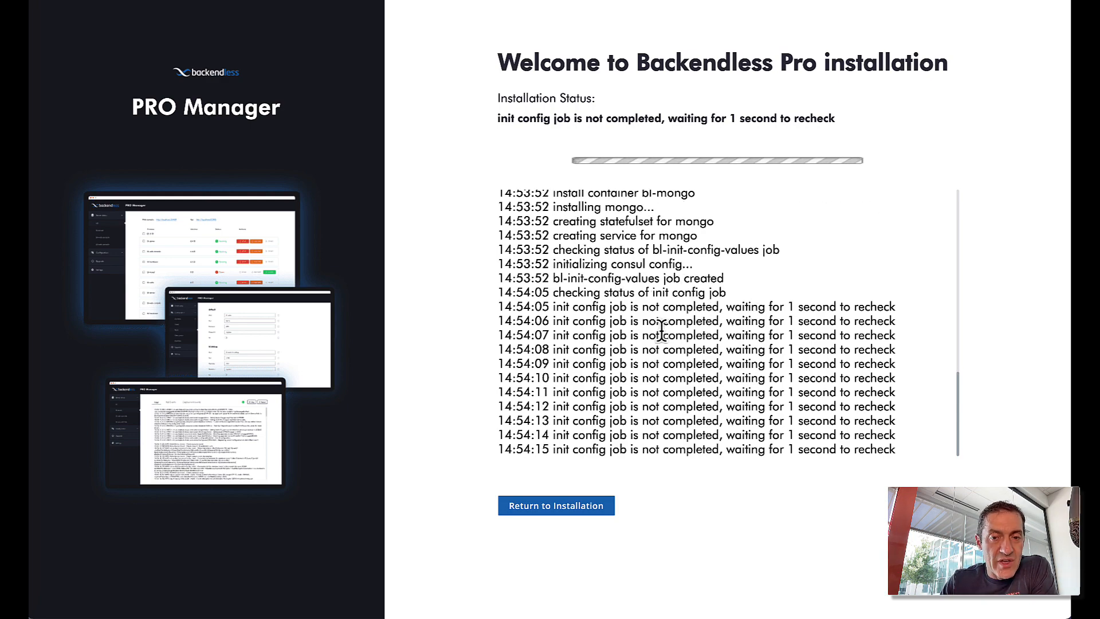
{"action": "scroll", "coordinate": [661, 331], "scroll_direction": "up", "scroll_amount": 2}
{"action": "scroll", "coordinate": [661, 331], "scroll_direction": "down", "scroll_amount": 3}
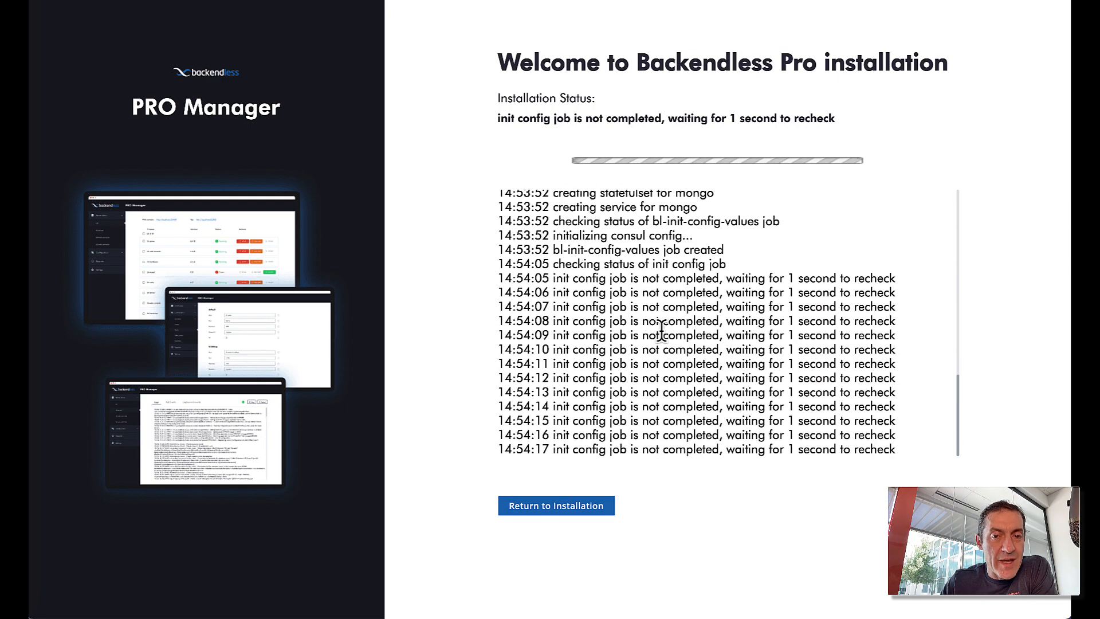
{"action": "scroll", "coordinate": [661, 331], "scroll_direction": "up", "scroll_amount": 10}
{"action": "scroll", "coordinate": [587, 296], "scroll_direction": "up", "scroll_amount": 10}
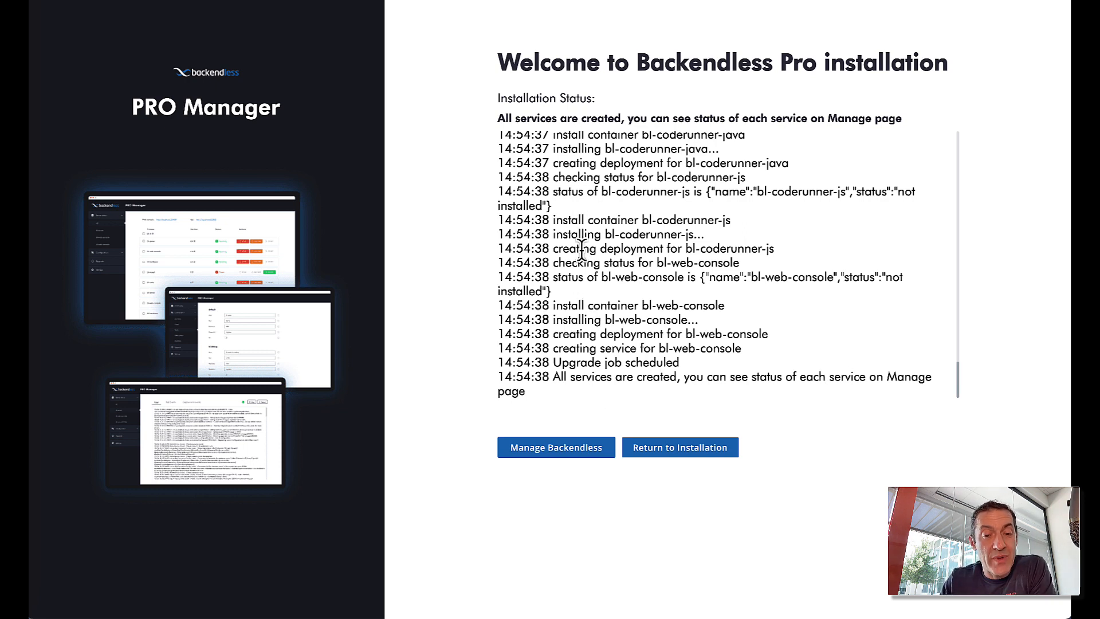
{"action": "left_click", "coordinate": [556, 452]}
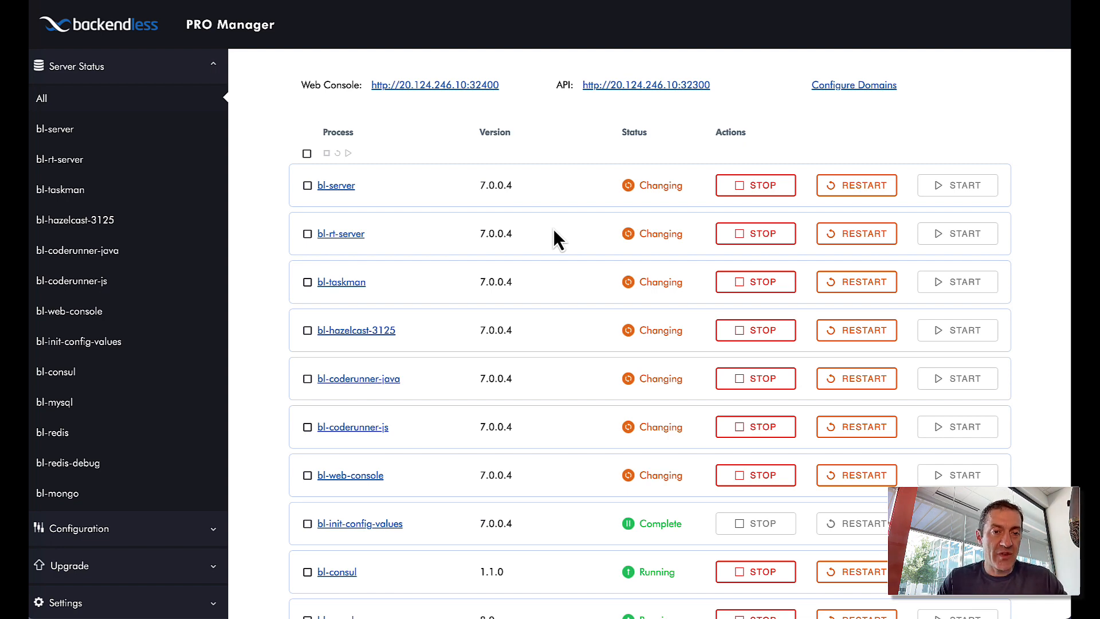
{"action": "scroll", "coordinate": [343, 195], "scroll_direction": "down", "scroll_amount": 3}
{"action": "scroll", "coordinate": [342, 195], "scroll_direction": "up", "scroll_amount": 3}
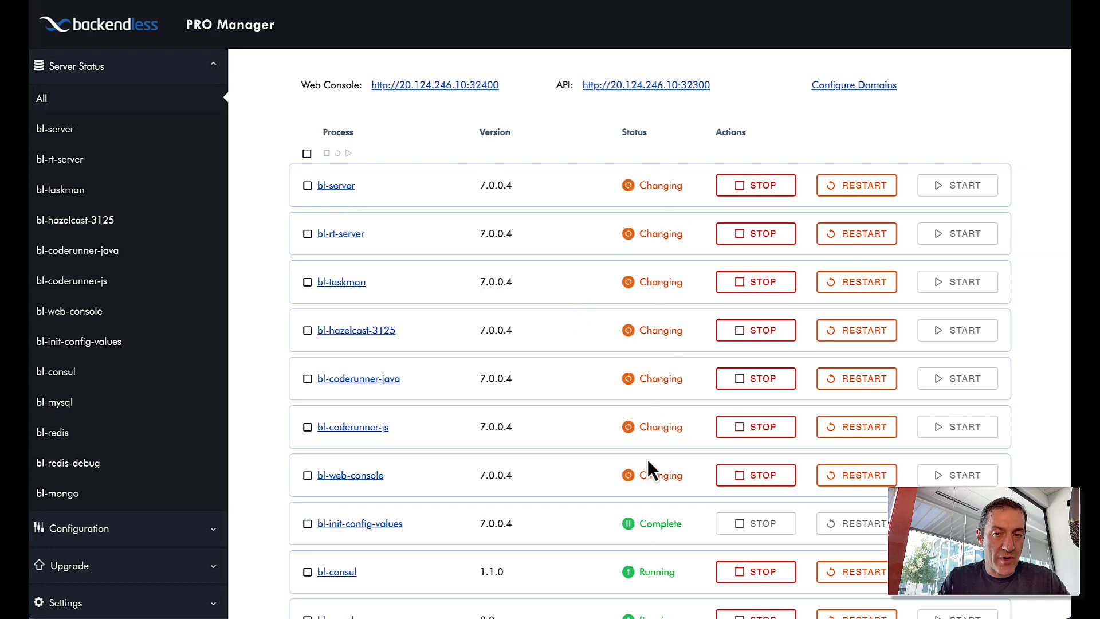
{"action": "scroll", "coordinate": [630, 397], "scroll_direction": "down", "scroll_amount": 2}
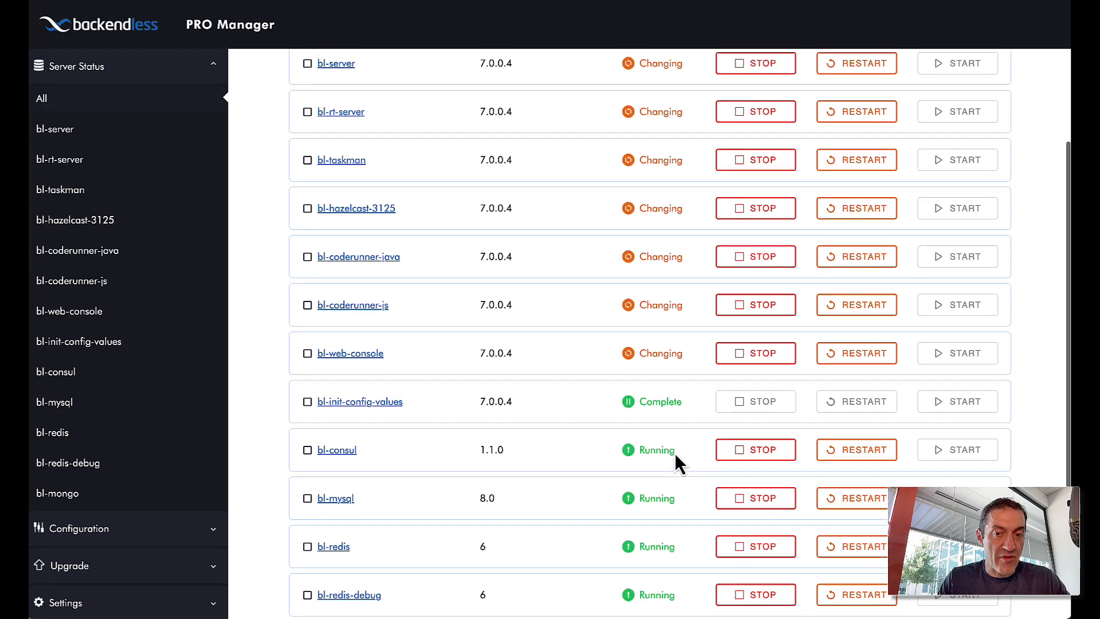
{"action": "scroll", "coordinate": [673, 435], "scroll_direction": "up", "scroll_amount": 2}
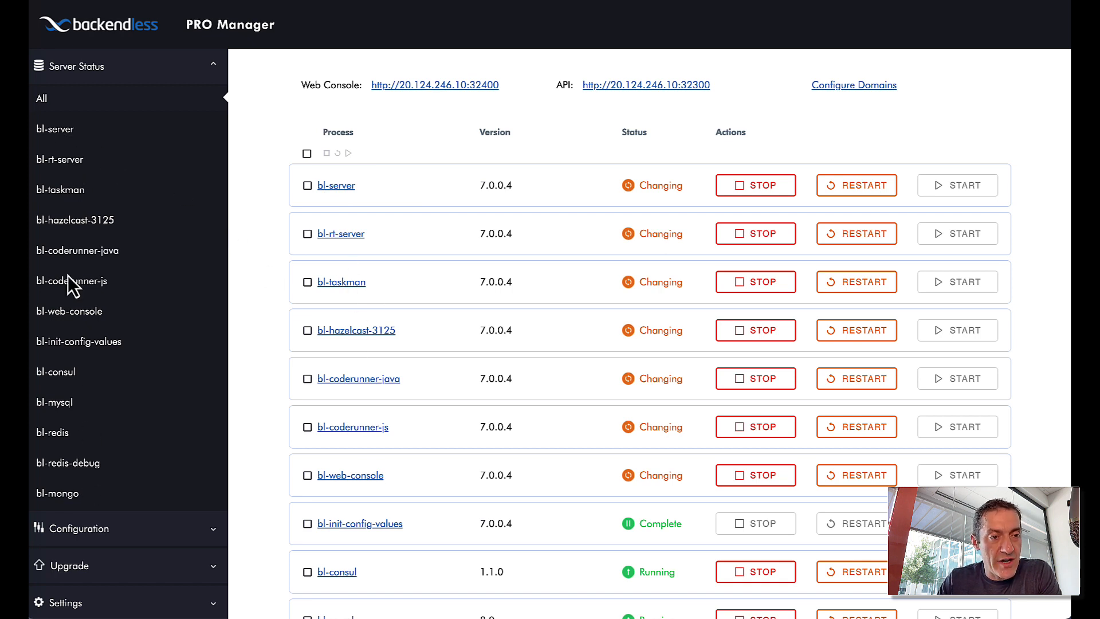
- View the bl-server, bl-rt-server, bl-hazelcast-3125 and bl-coderunner-js logs, then show all processes
{"action": "left_click", "coordinate": [73, 133]}
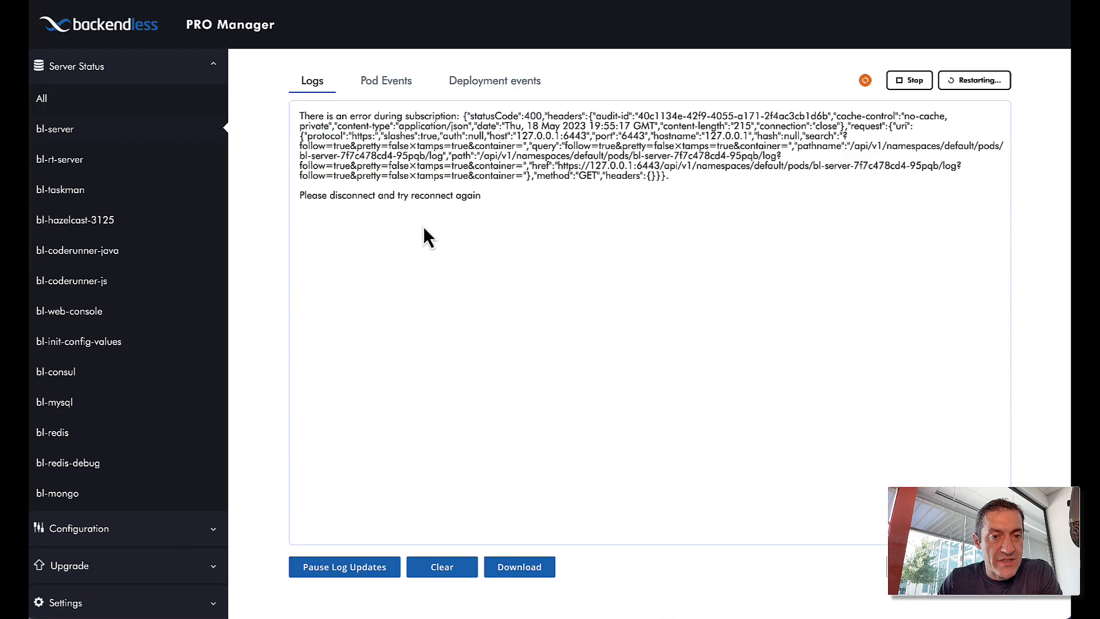
{"action": "left_click", "coordinate": [73, 164]}
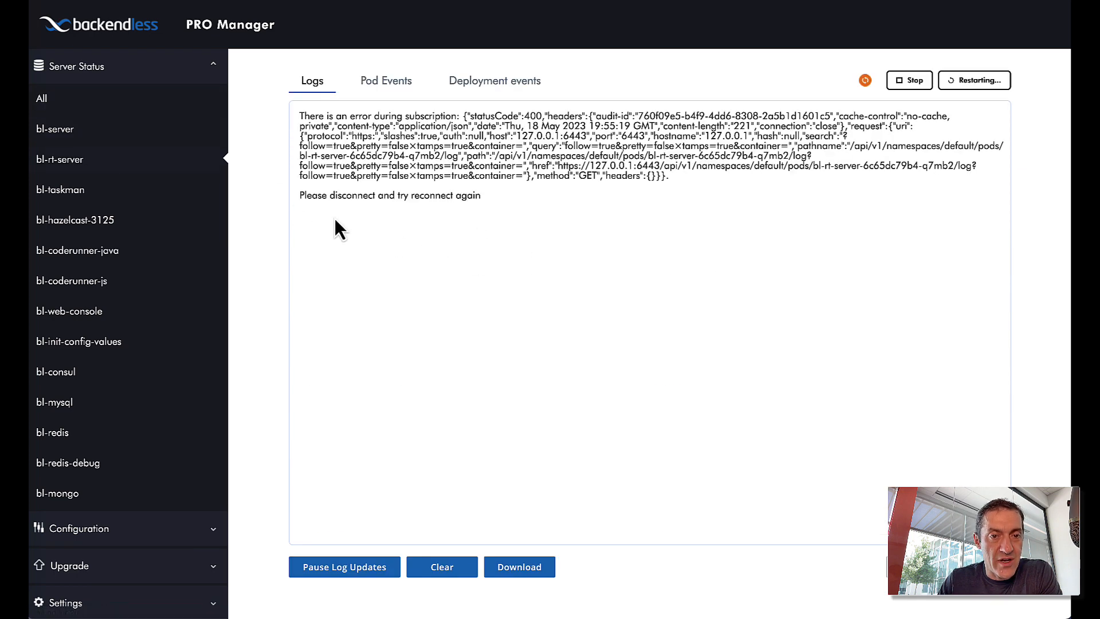
{"action": "left_click", "coordinate": [70, 228]}
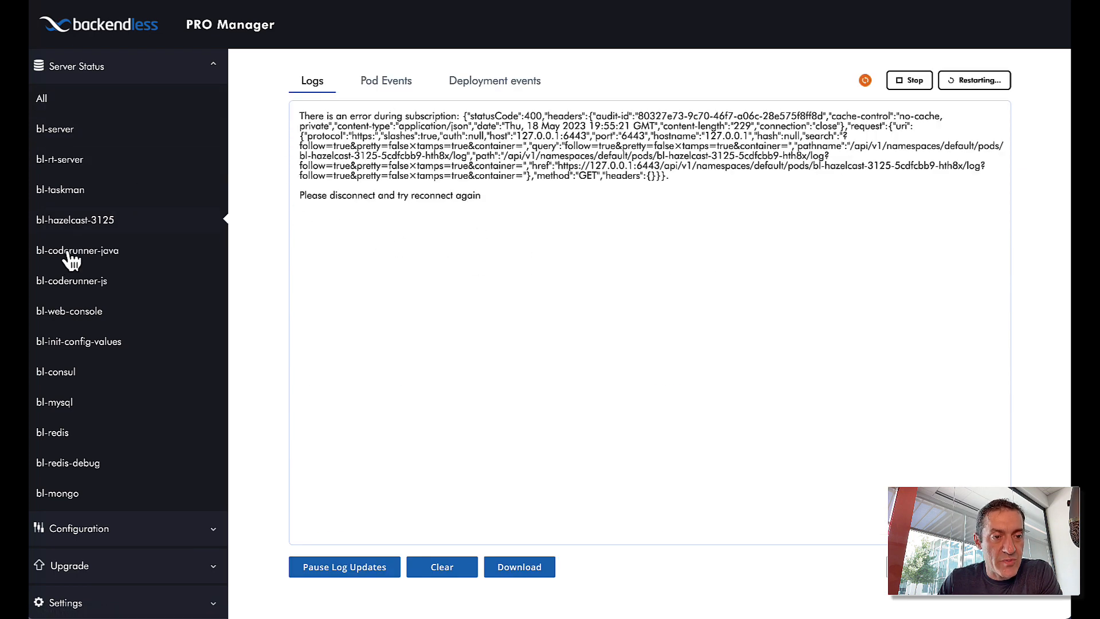
{"action": "left_click", "coordinate": [63, 283]}
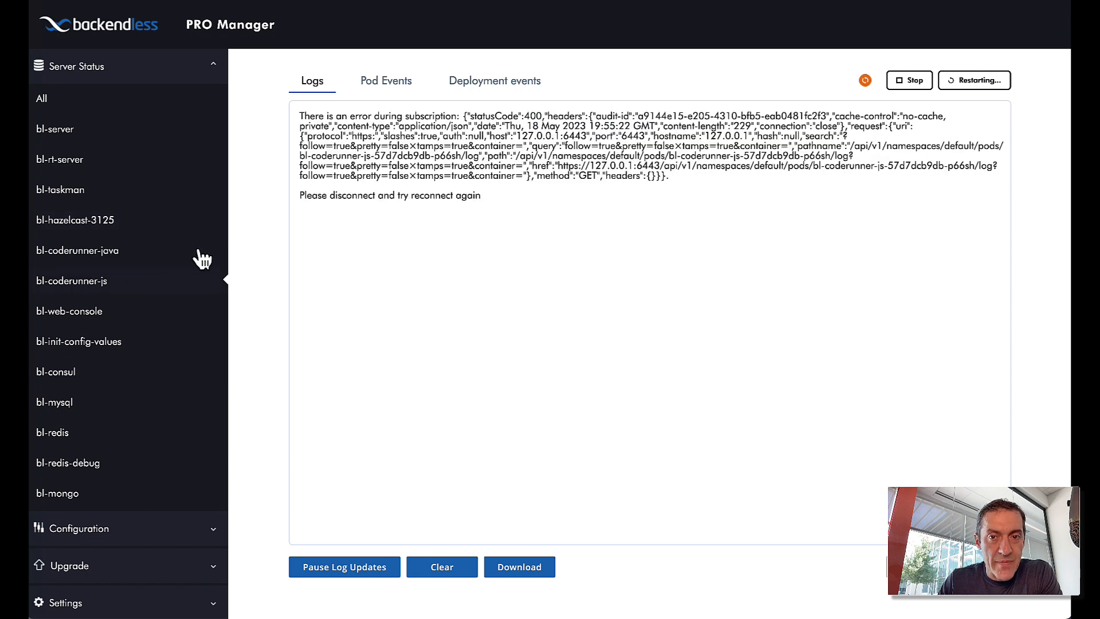
{"action": "left_click", "coordinate": [57, 132]}
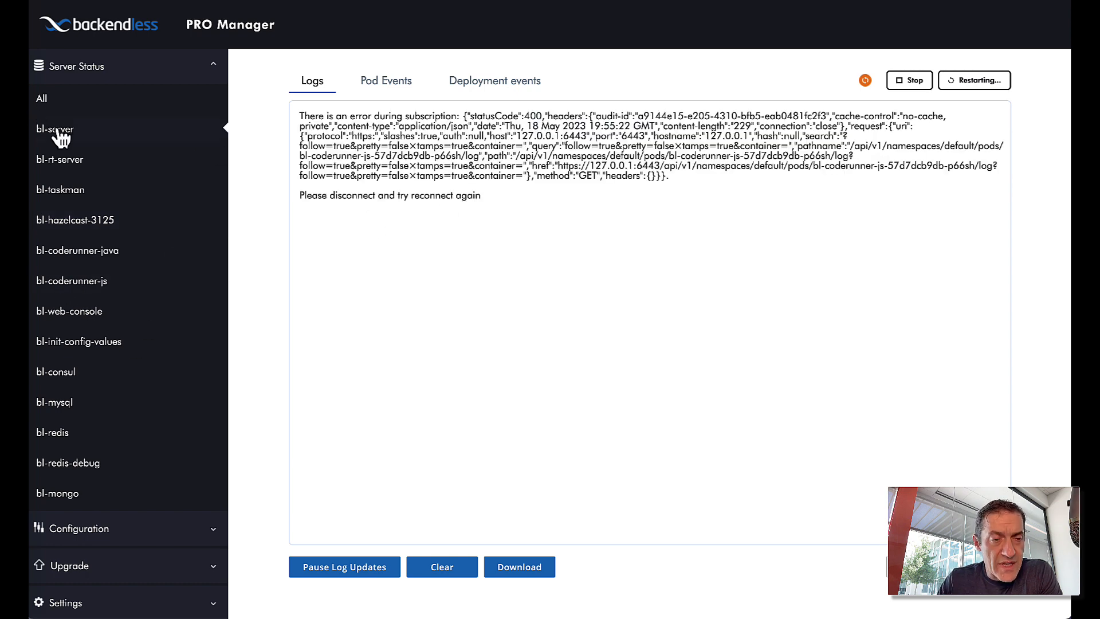
{"action": "left_click", "coordinate": [45, 101]}
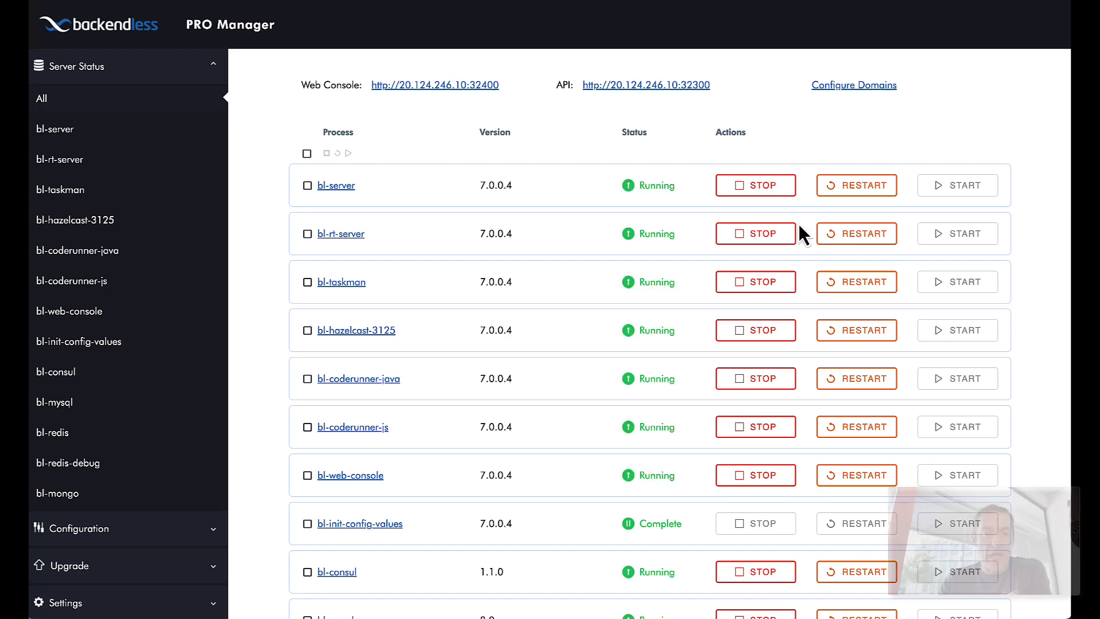
- Confirm every service shows Running, then return to the Azure portal
{"action": "scroll", "coordinate": [692, 269], "scroll_direction": "down", "scroll_amount": 3}
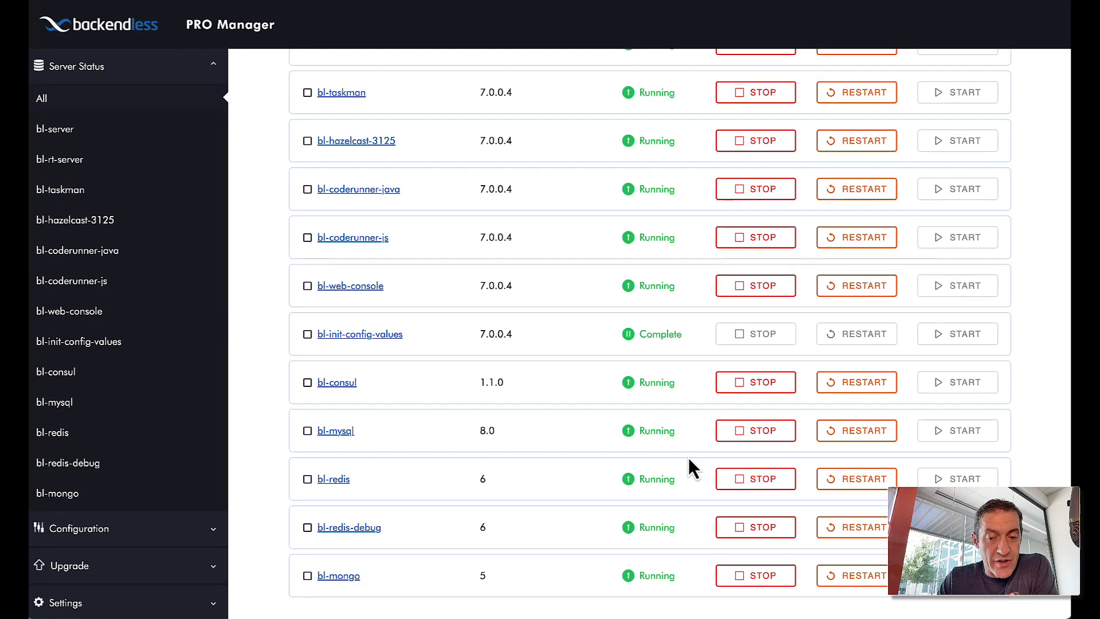
{"action": "scroll", "coordinate": [688, 456], "scroll_direction": "up", "scroll_amount": 3}
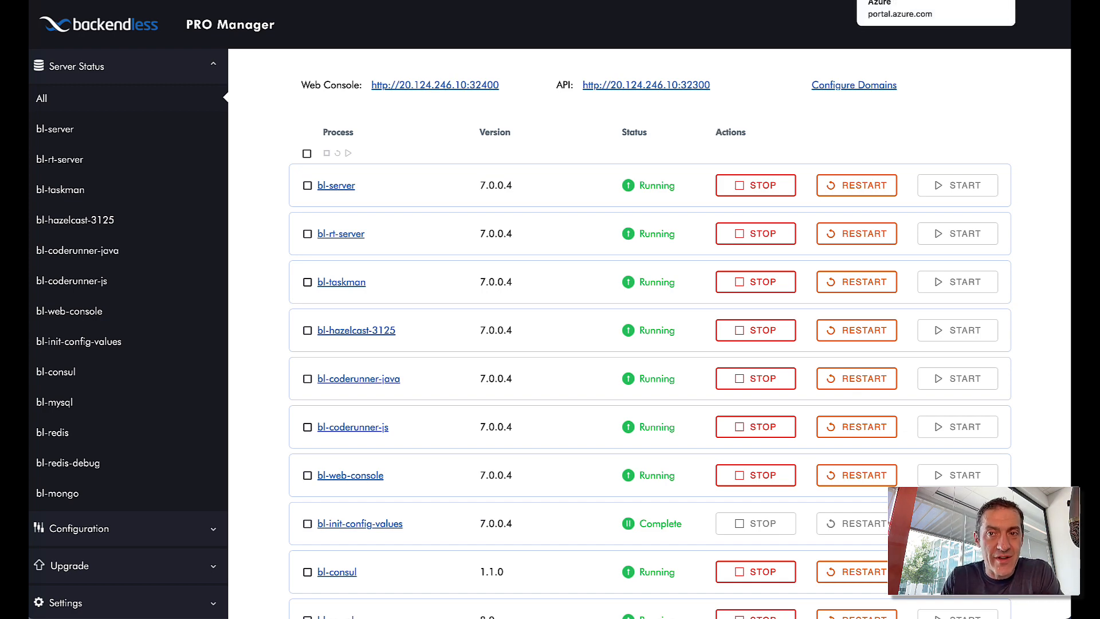
{"action": "left_click", "coordinate": [911, 1]}
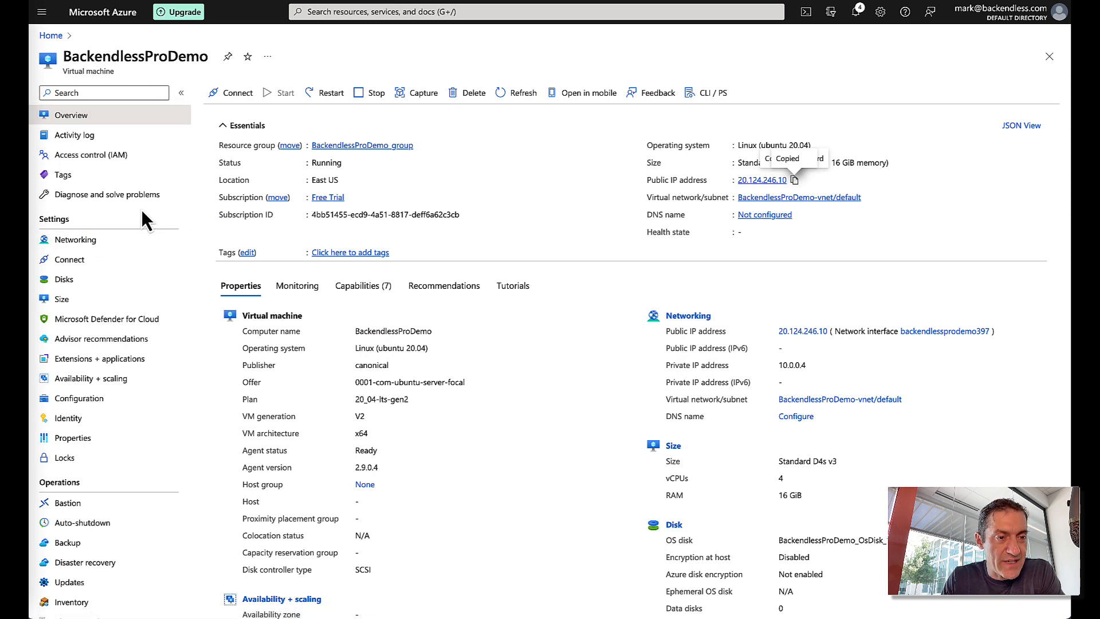
- Add inbound rule ConsolePort allowing port 32400, with description 'Console'
{"action": "left_click", "coordinate": [75, 242]}
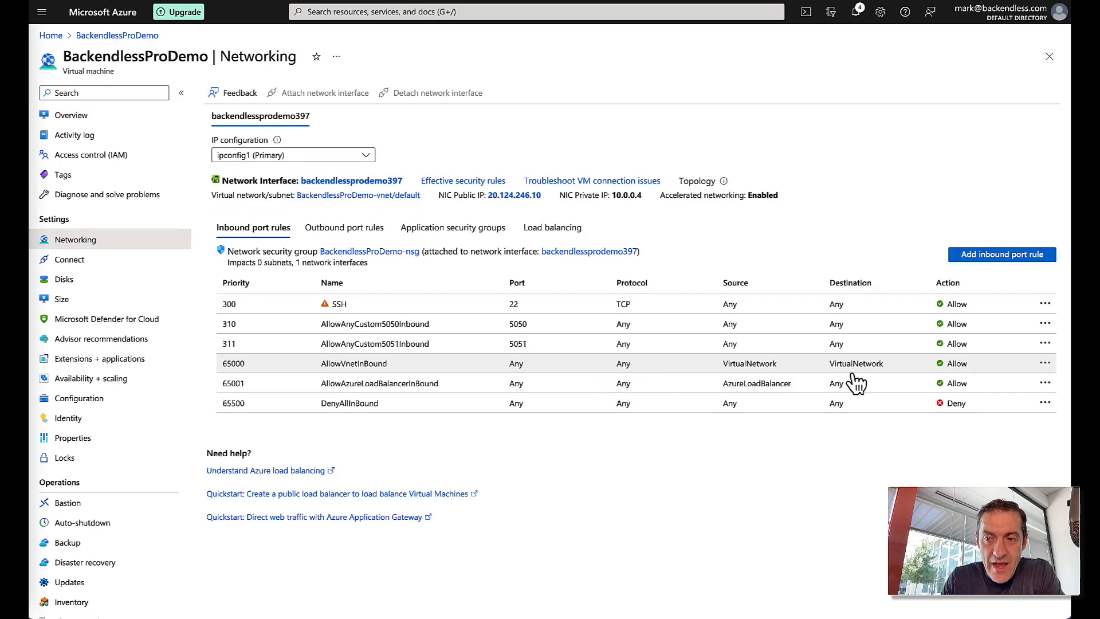
{"action": "left_click", "coordinate": [1000, 255]}
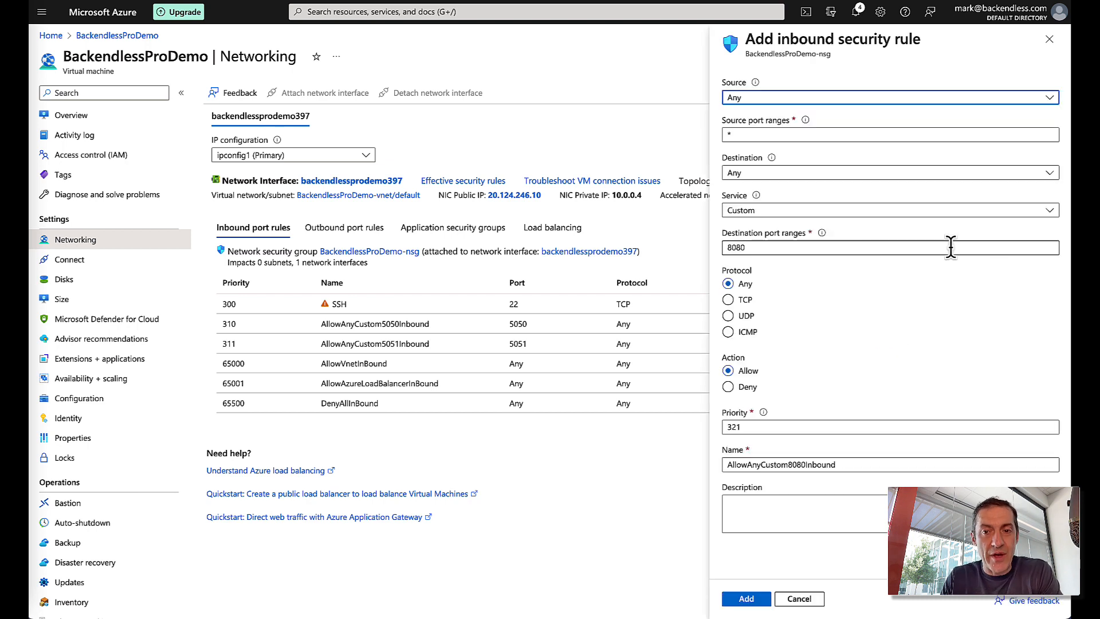
{"action": "double_click", "coordinate": [762, 247]}
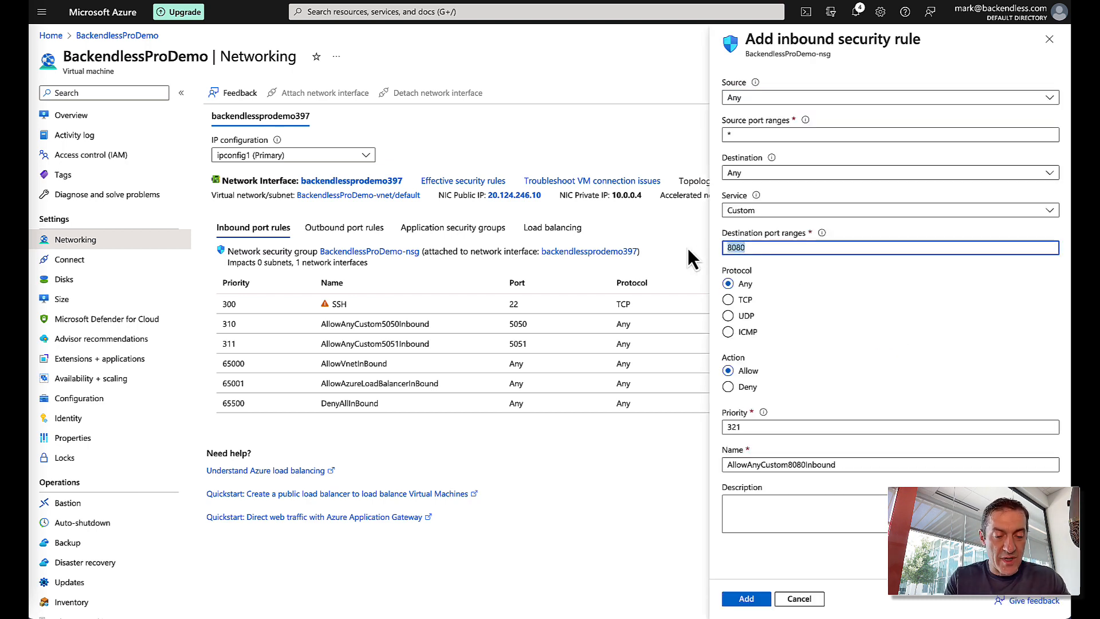
{"action": "type", "text": "324"}
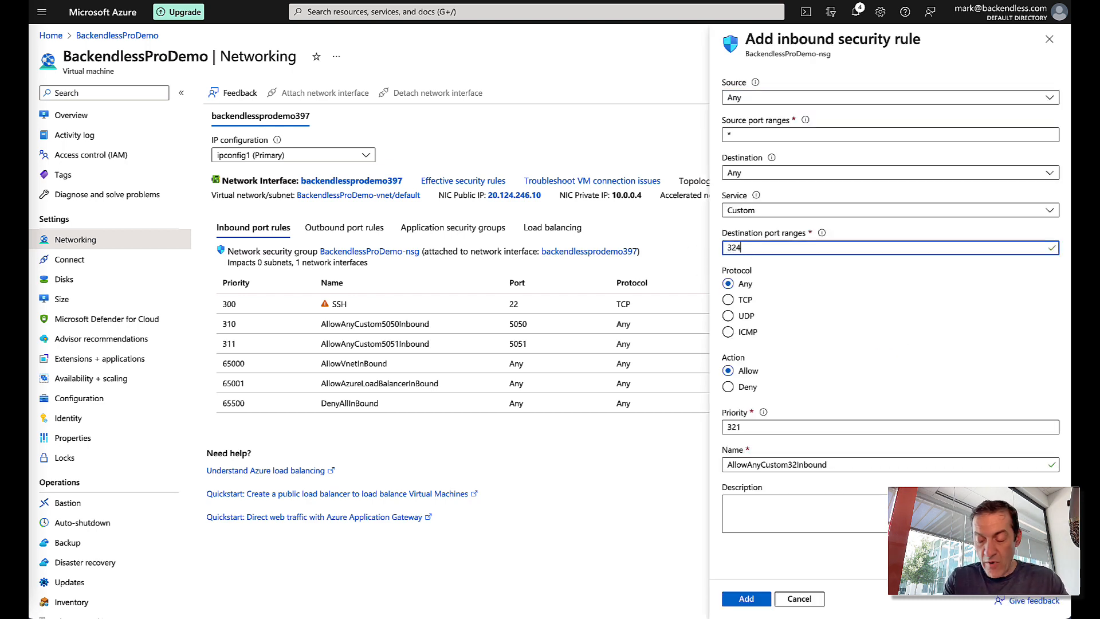
{"action": "type", "text": "00"}
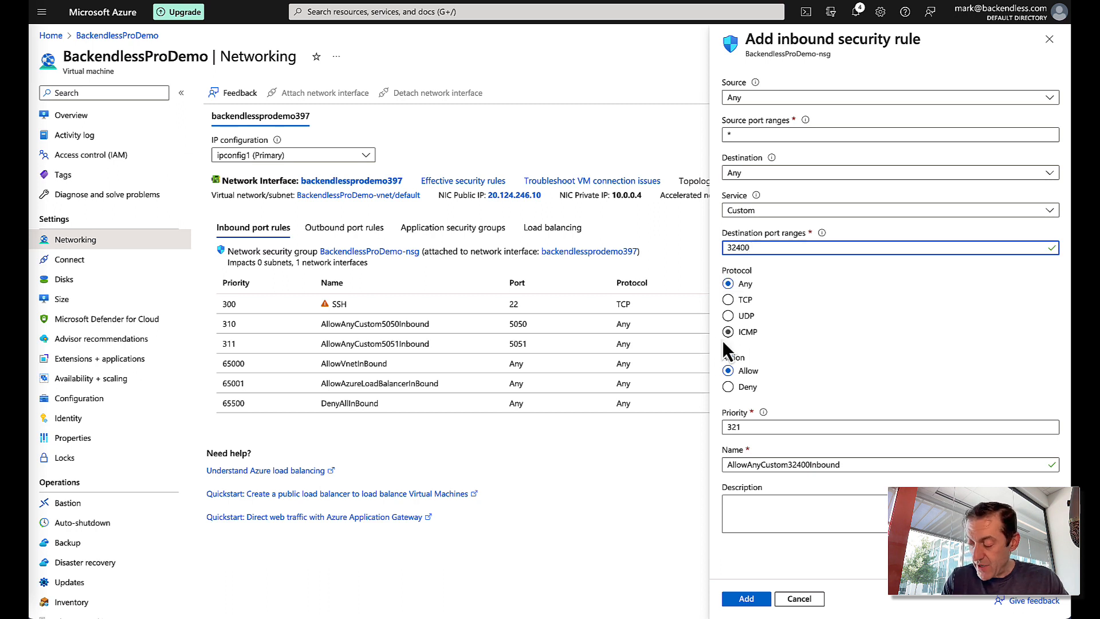
{"action": "left_click", "coordinate": [753, 506]}
{"action": "type", "text": "Console"}
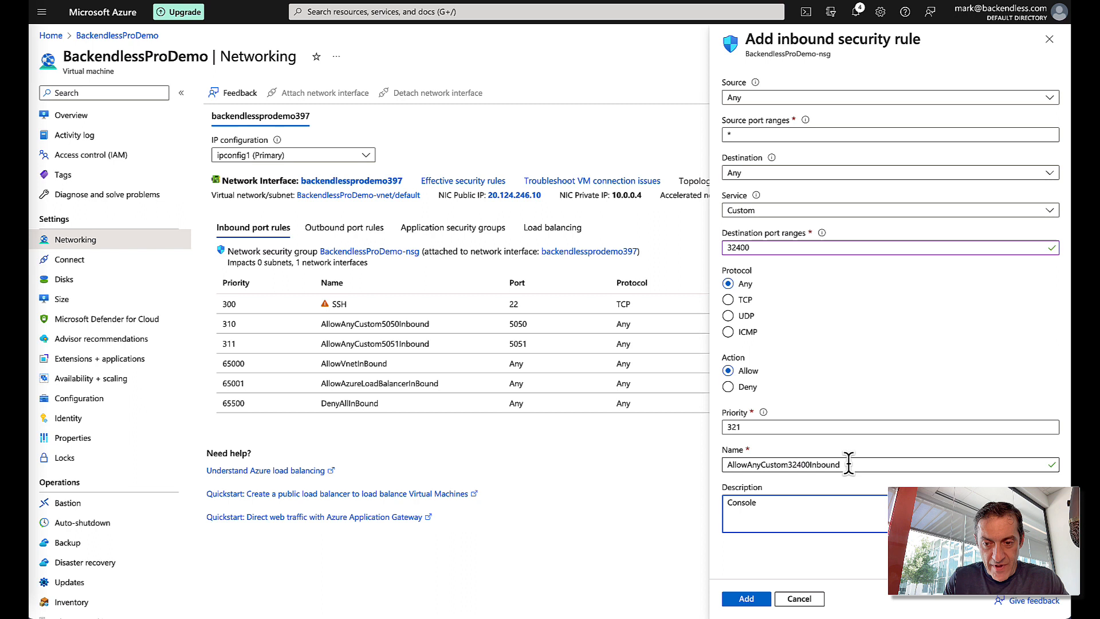
{"action": "left_click_drag", "start_coordinate": [846, 464], "coordinate": [692, 463]}
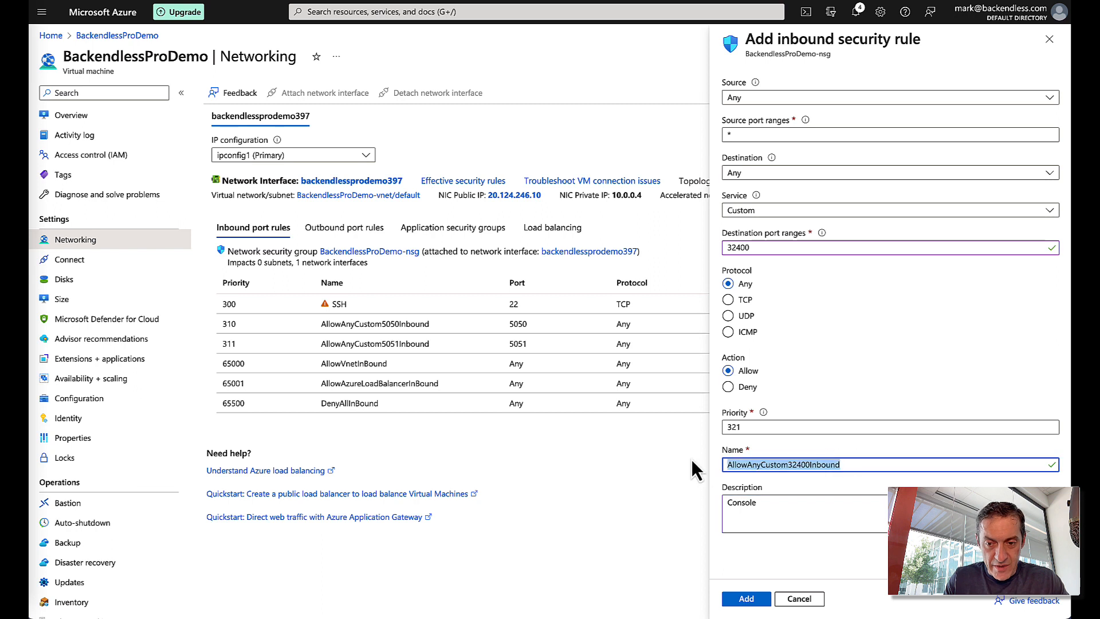
{"action": "type", "text": "ConsolePort"}
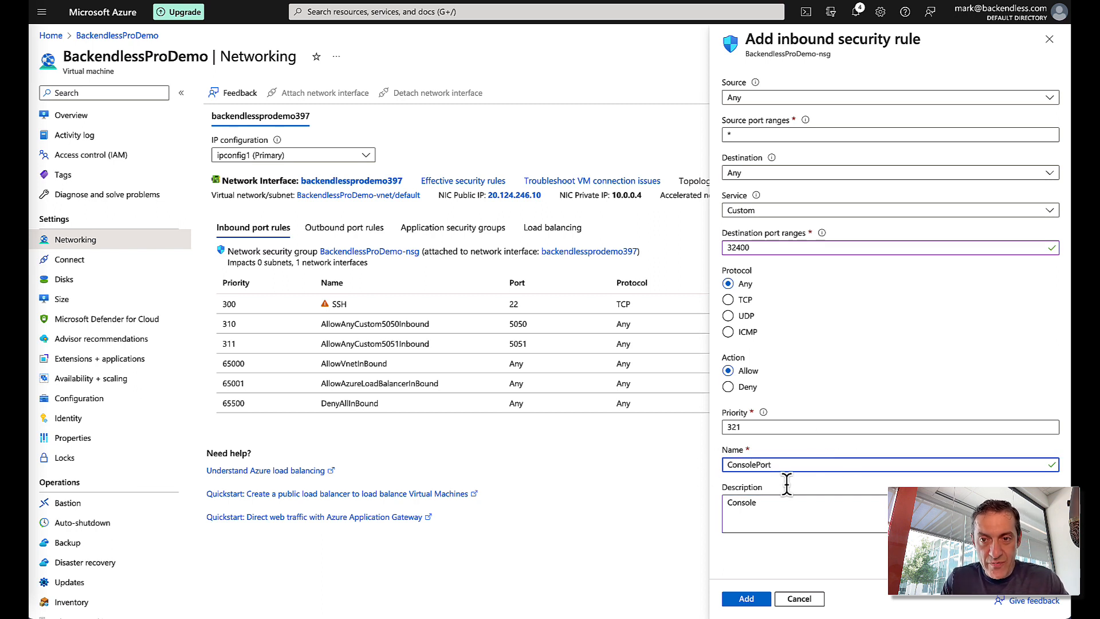
{"action": "left_click", "coordinate": [746, 600]}
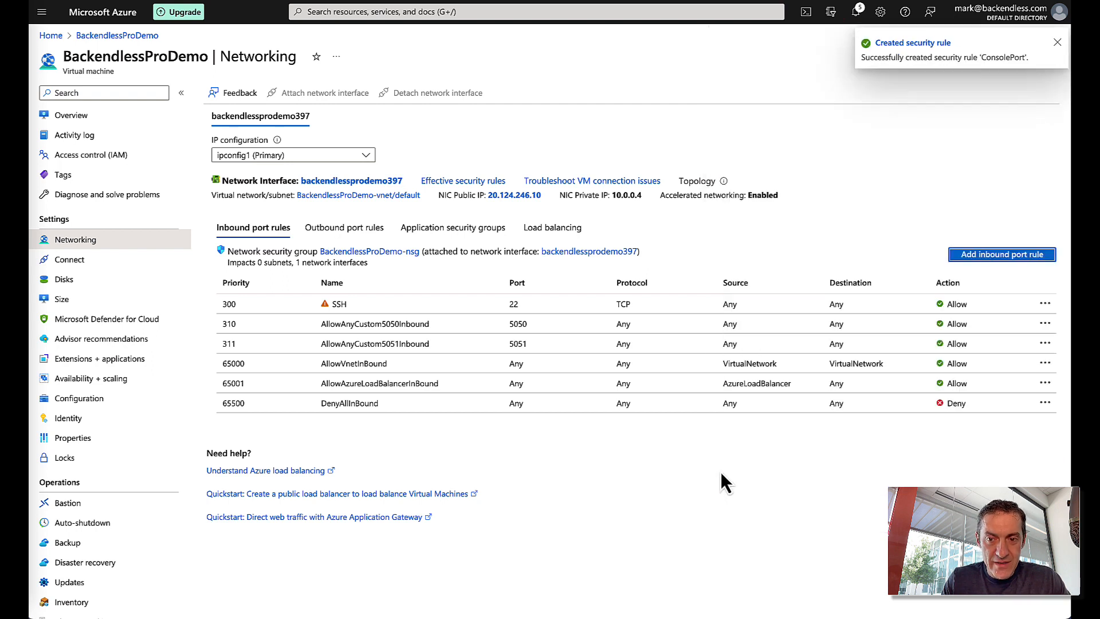
- Start another inbound port rule with destination port 32300 and name it API
{"action": "left_click", "coordinate": [1009, 256]}
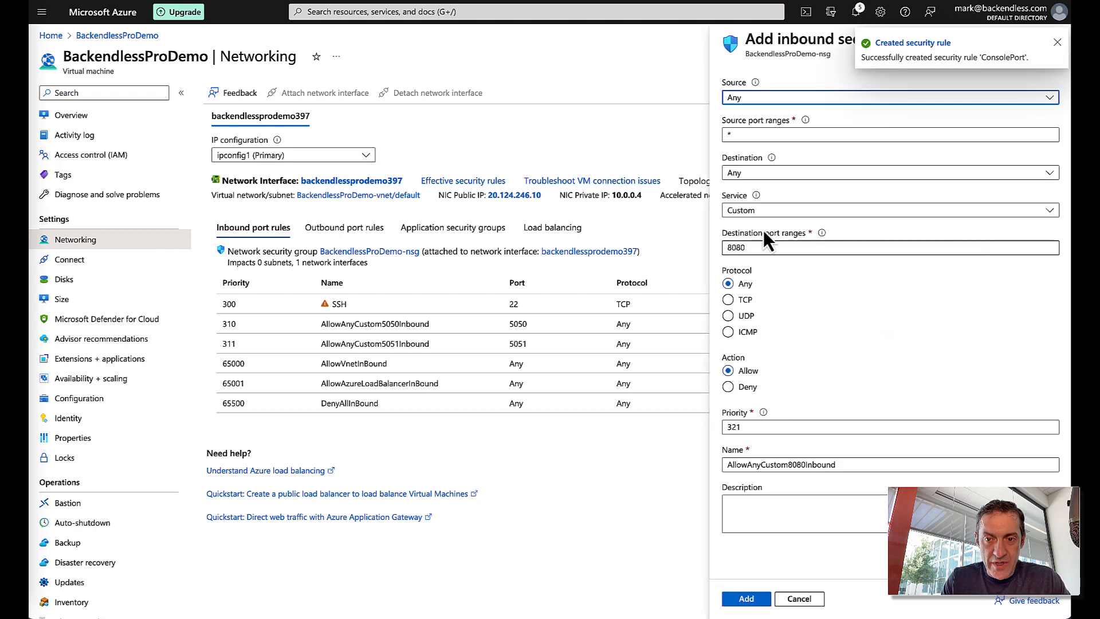
{"action": "double_click", "coordinate": [745, 248]}
{"action": "type", "text": "32"}
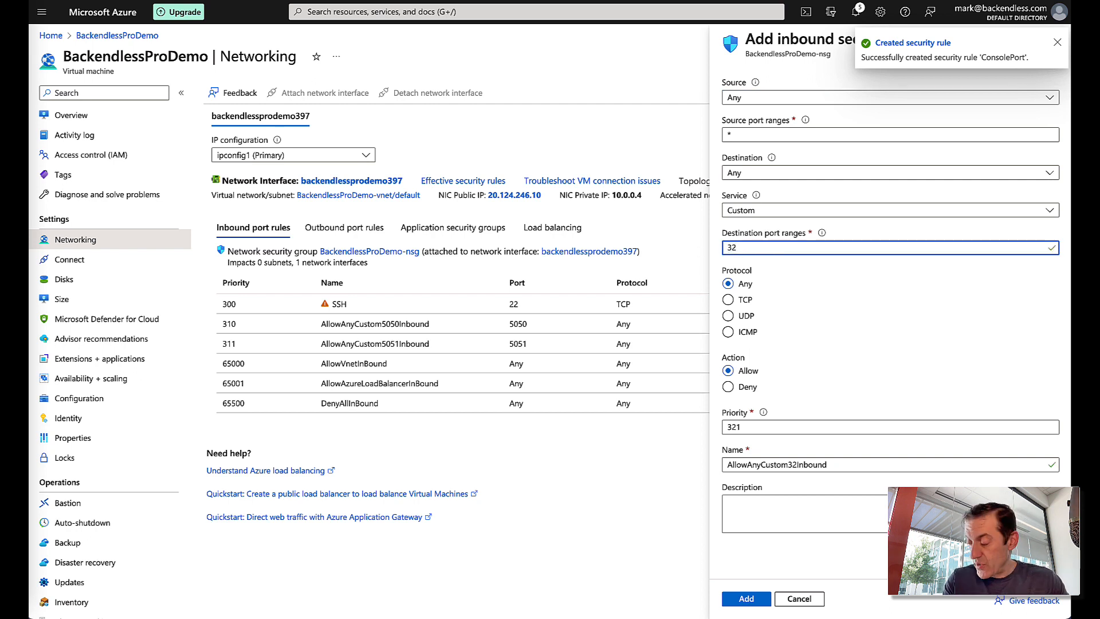
{"action": "type", "text": "300"}
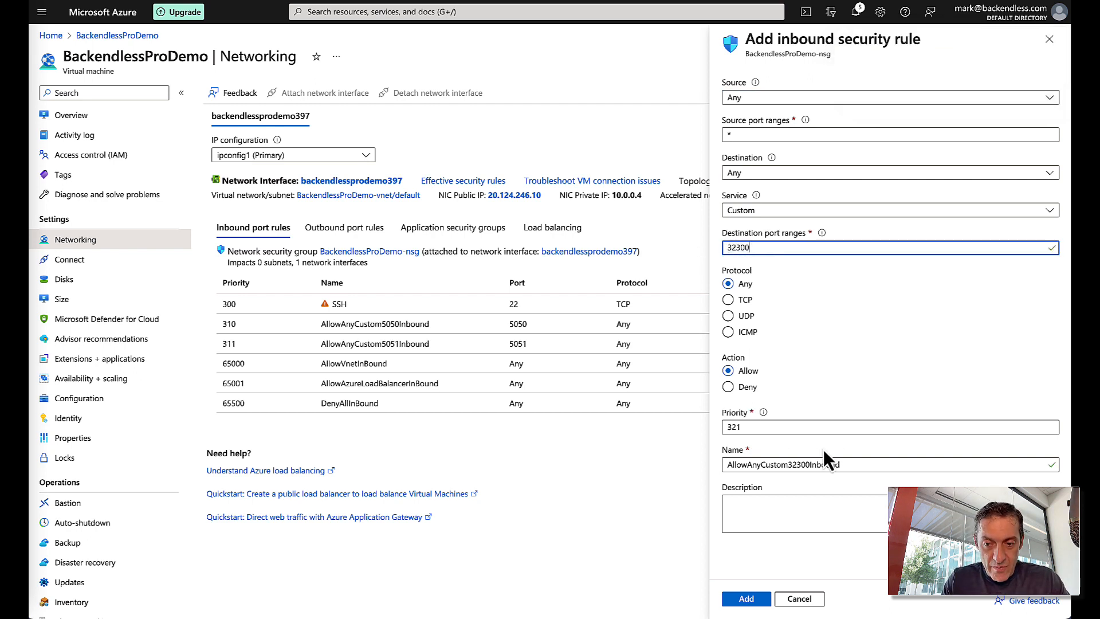
{"action": "double_click", "coordinate": [854, 464]}
{"action": "type", "text": "API"}
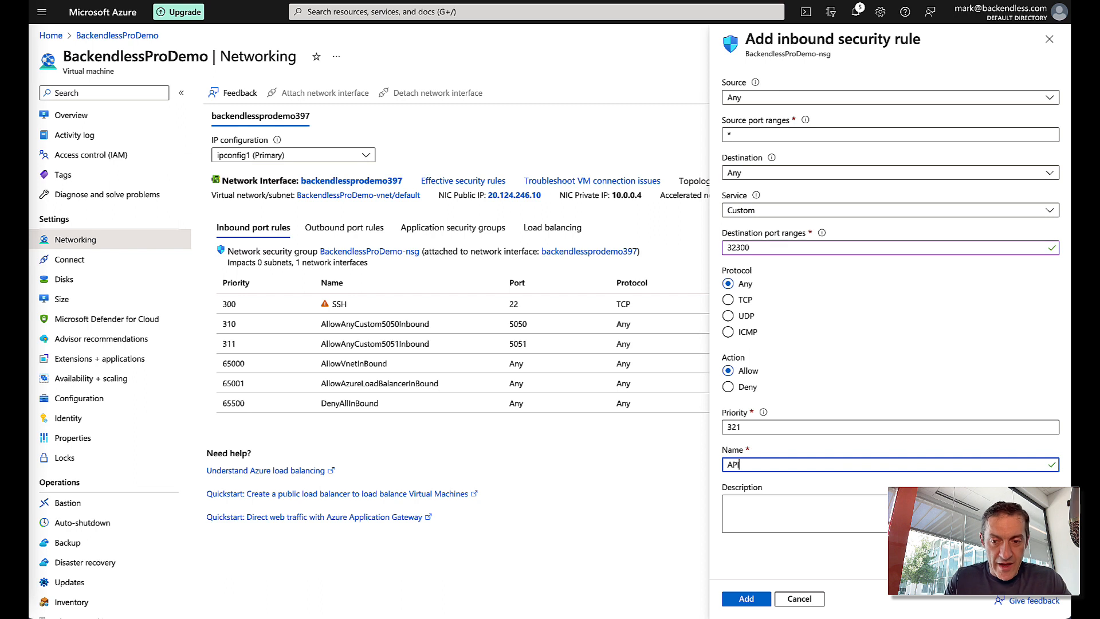
- Change the priority to the unique value 322, complete the name as APIPort, and add the rule
{"action": "left_click", "coordinate": [748, 599]}
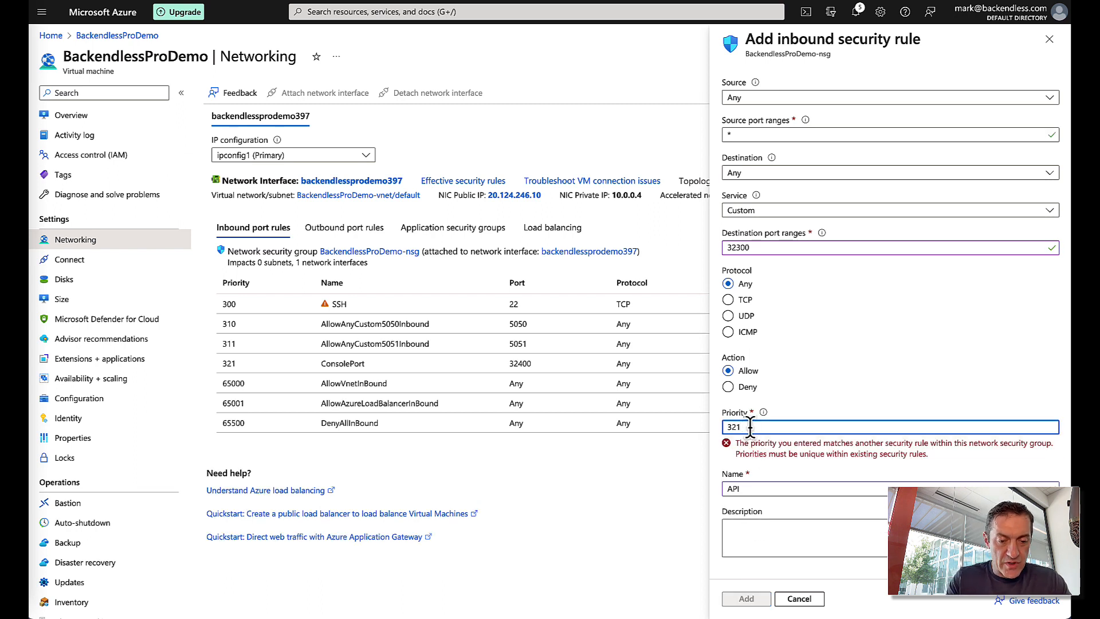
{"action": "key", "text": "BackSpace"}
{"action": "type", "text": "2"}
{"action": "left_click", "coordinate": [763, 464]}
{"action": "type", "text": "Port"}
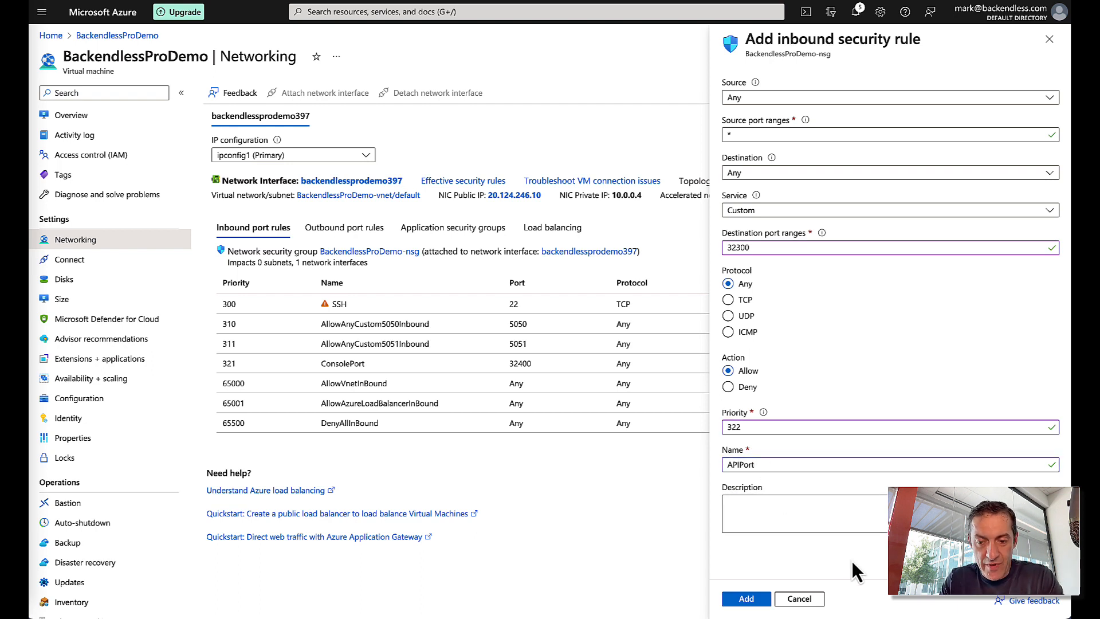
{"action": "left_click", "coordinate": [751, 599]}
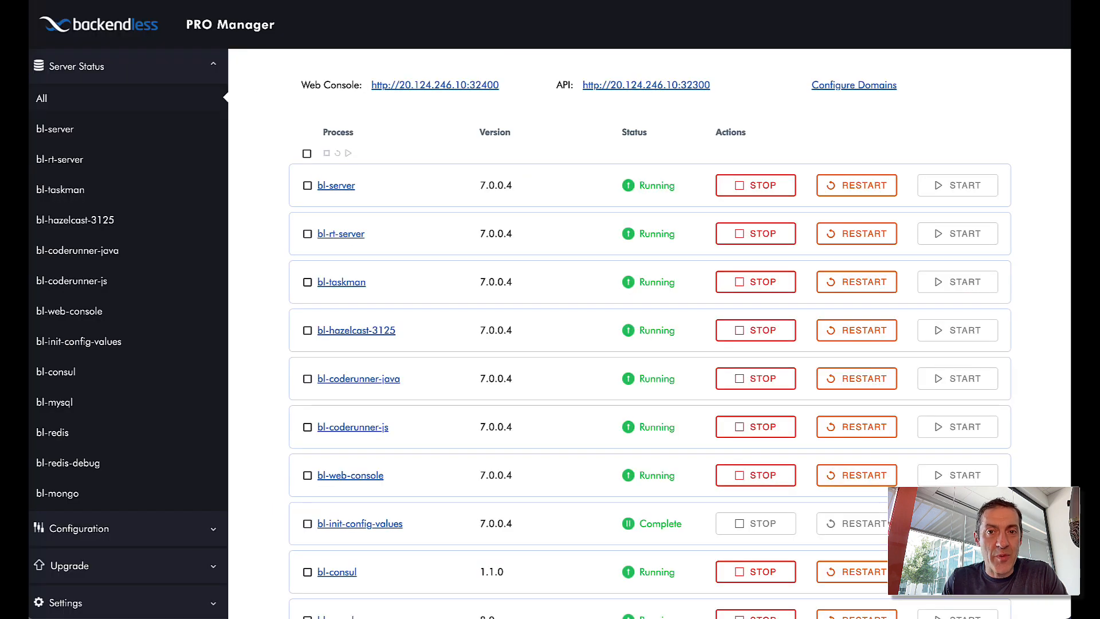
- From the Web Console, create an account with full name, e-mail and password, then register
{"action": "left_click", "coordinate": [435, 86]}
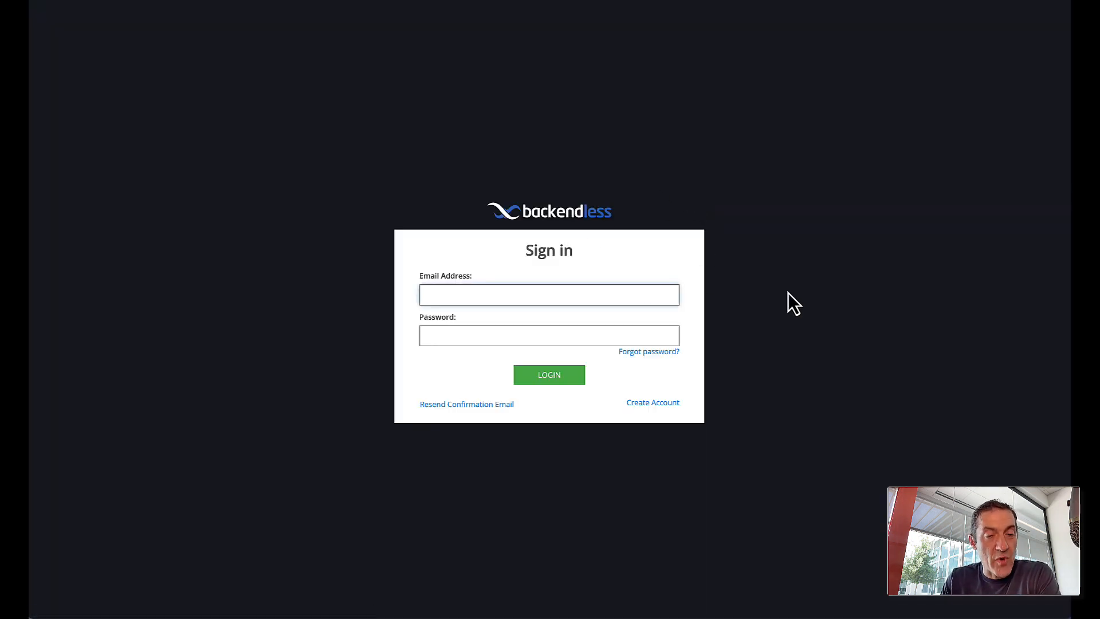
{"action": "left_click", "coordinate": [660, 403]}
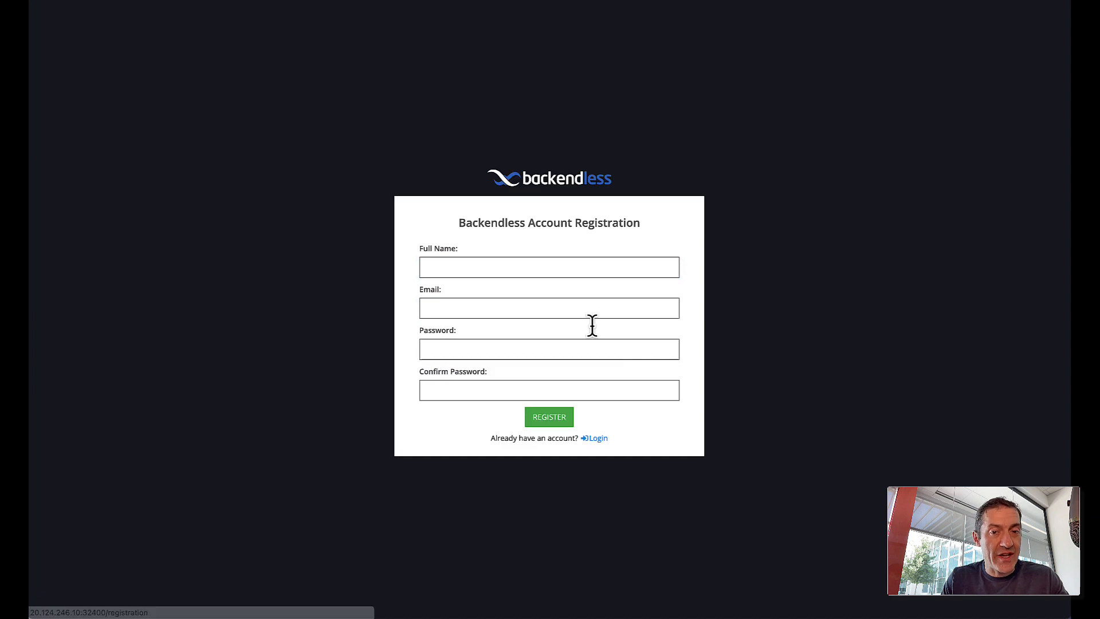
{"action": "left_click", "coordinate": [533, 273]}
{"action": "type", "text": "Mark"}
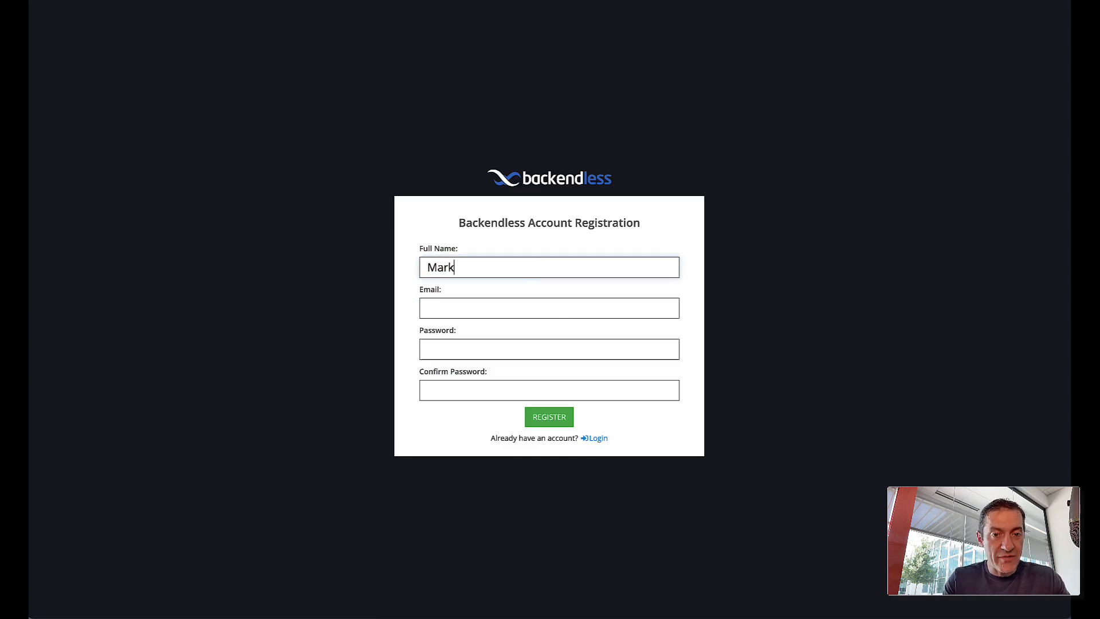
{"action": "key", "text": "Tab"}
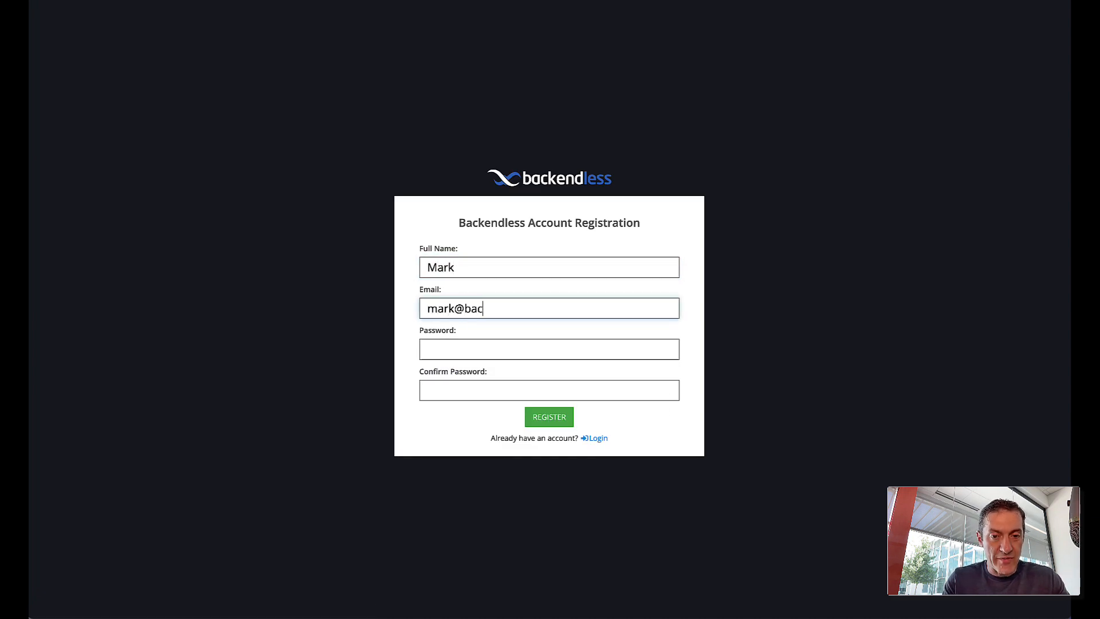
{"action": "key", "text": "Tab"}
{"action": "type", "text": "p"}
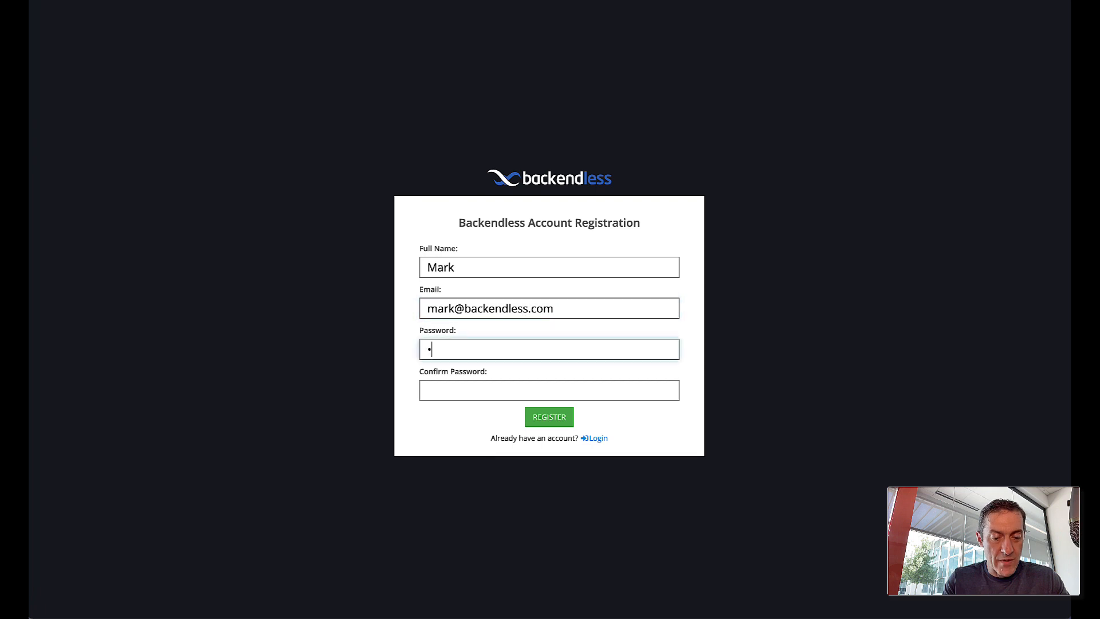
{"action": "type", "text": "assword"}
{"action": "key", "text": "Tab"}
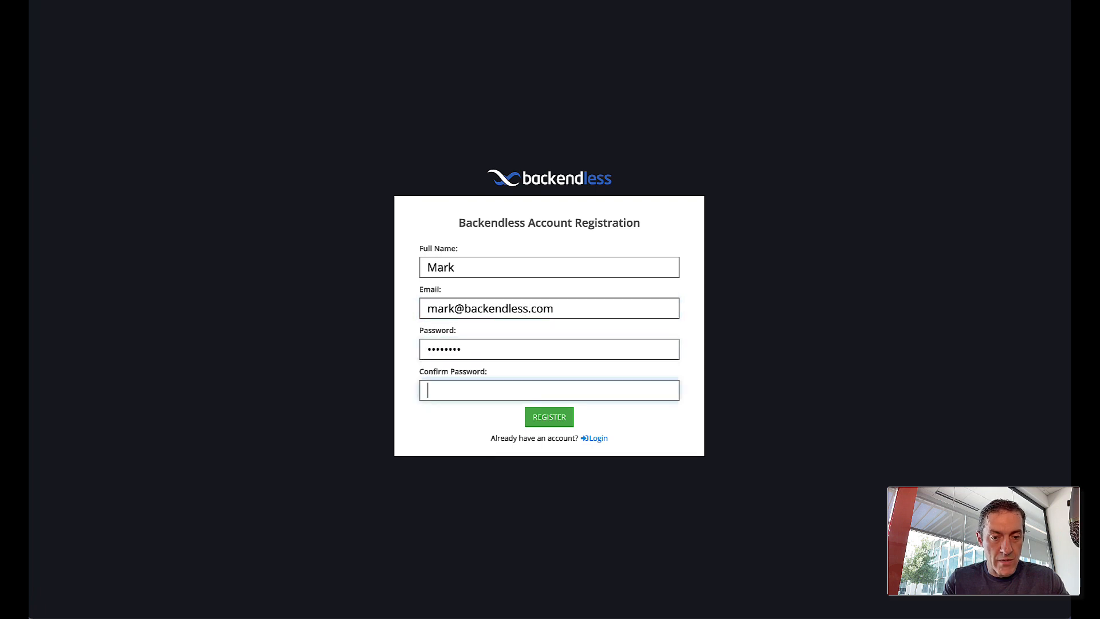
{"action": "type", "text": "password"}
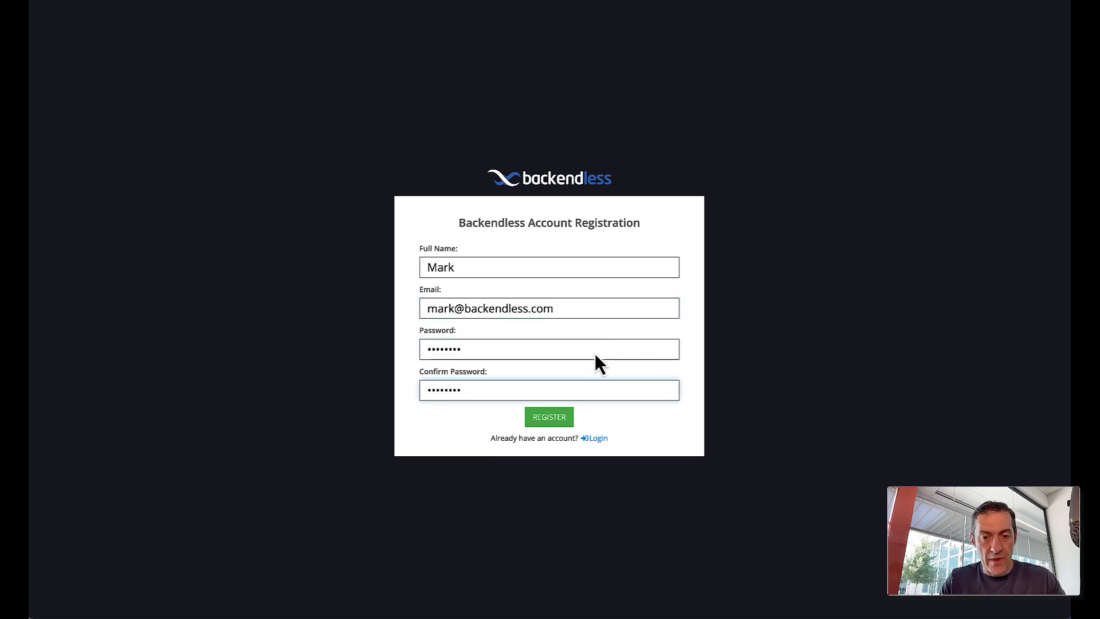
{"action": "left_click", "coordinate": [555, 422]}
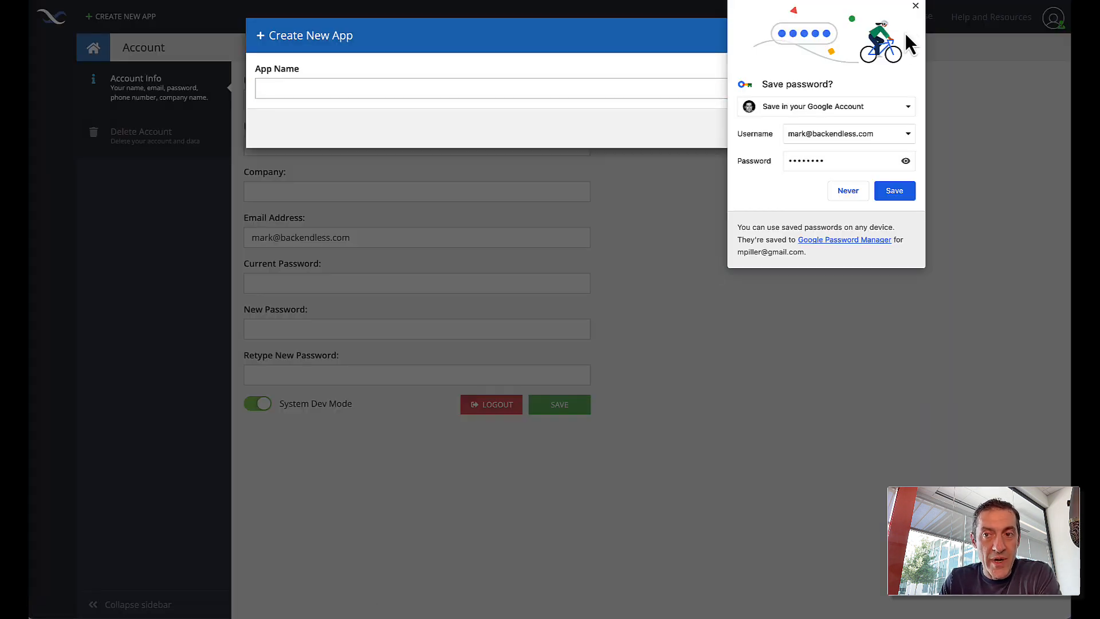
- Dismiss the save-password popup and create a new app named TestApp
{"action": "left_click", "coordinate": [915, 6]}
{"action": "left_click", "coordinate": [513, 89]}
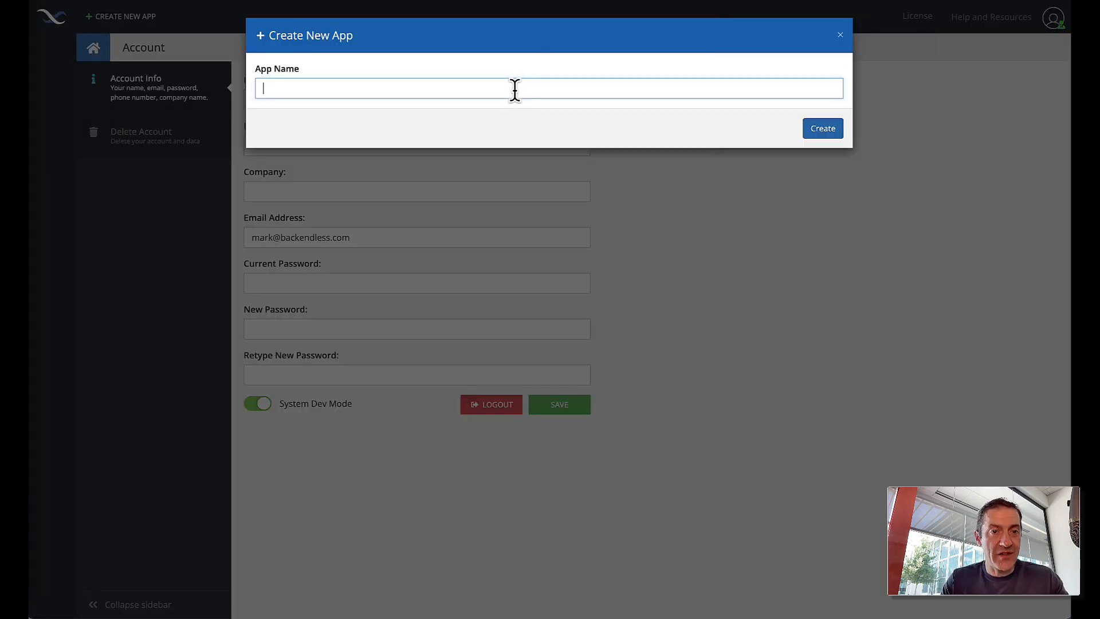
{"action": "type", "text": "TestA"}
{"action": "type", "text": "pp"}
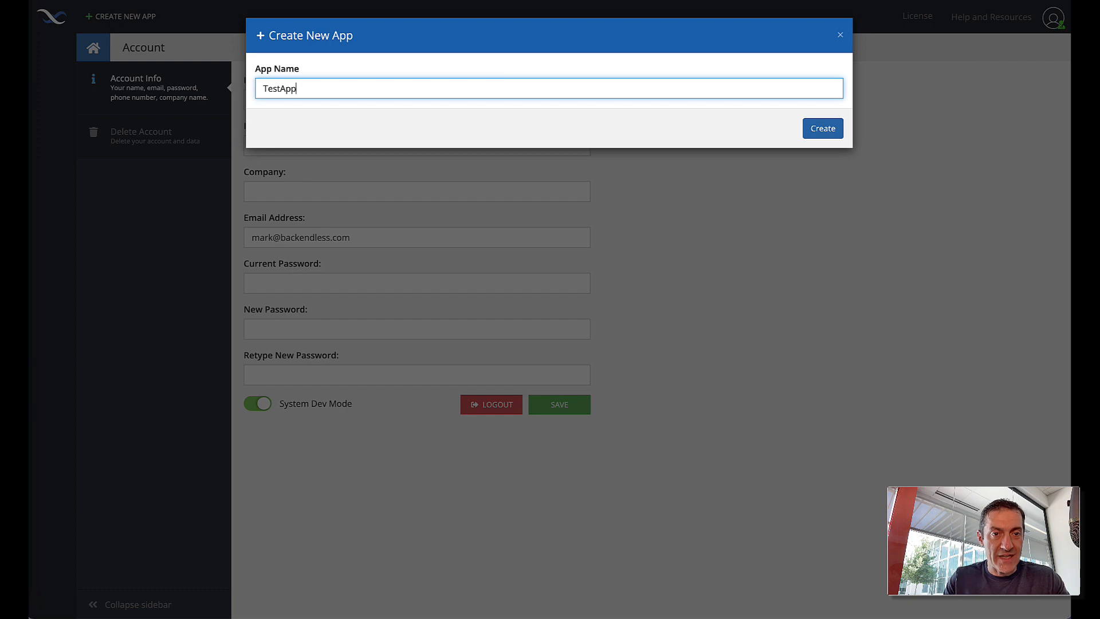
{"action": "left_click", "coordinate": [822, 128]}
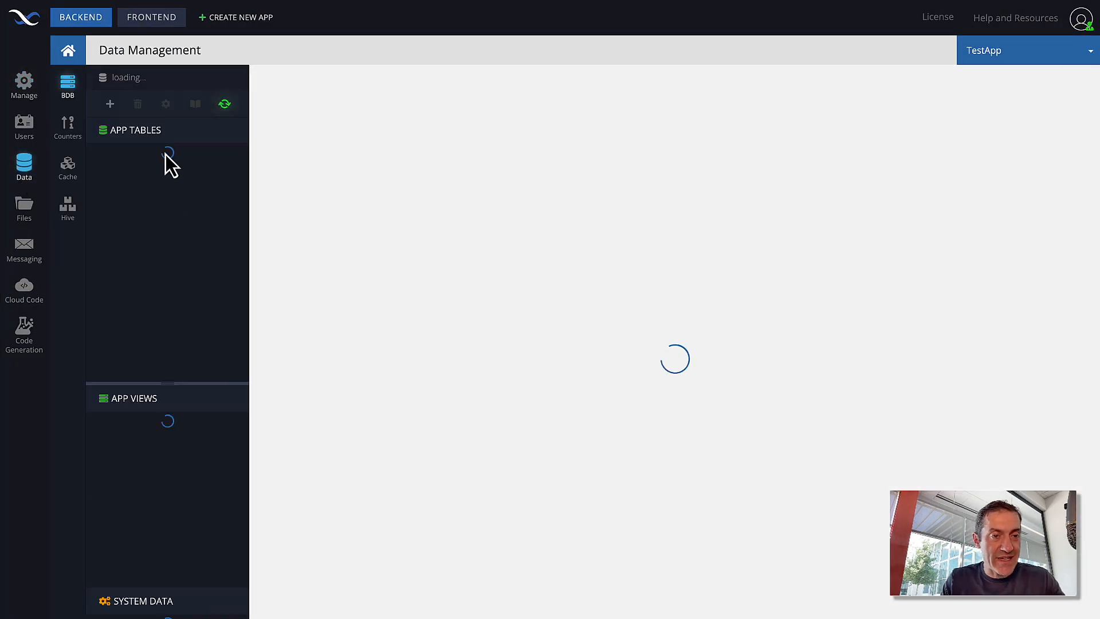
- Add a Person table with a STRING name column and start a new record in its Data Browser
{"action": "left_click", "coordinate": [110, 104]}
{"action": "type", "text": "Pe"}
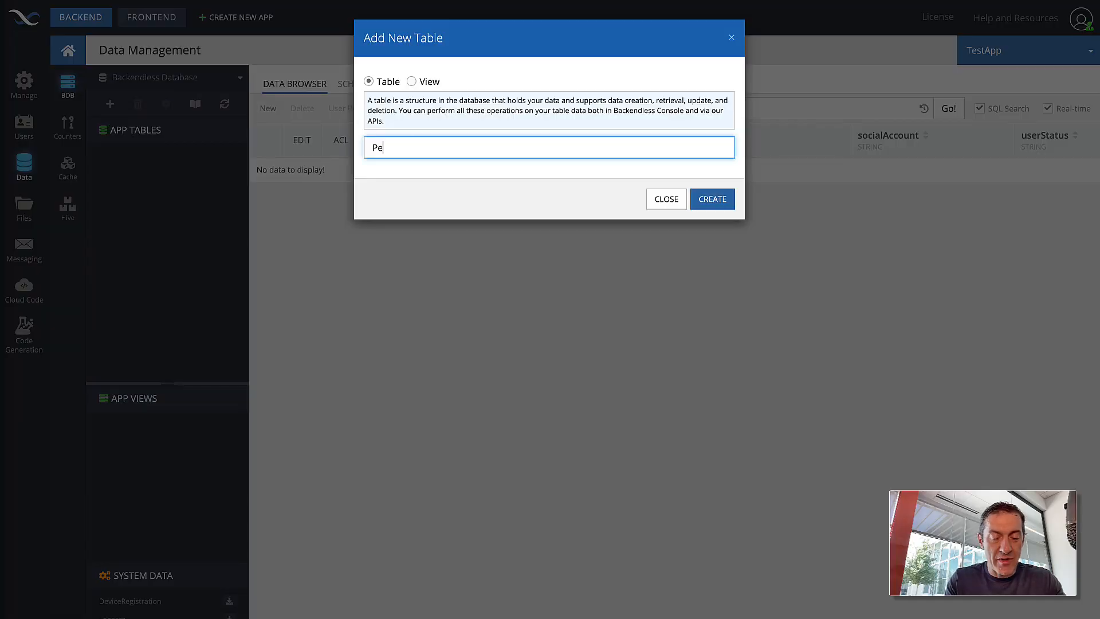
{"action": "type", "text": "rson"}
{"action": "key", "text": "Return"}
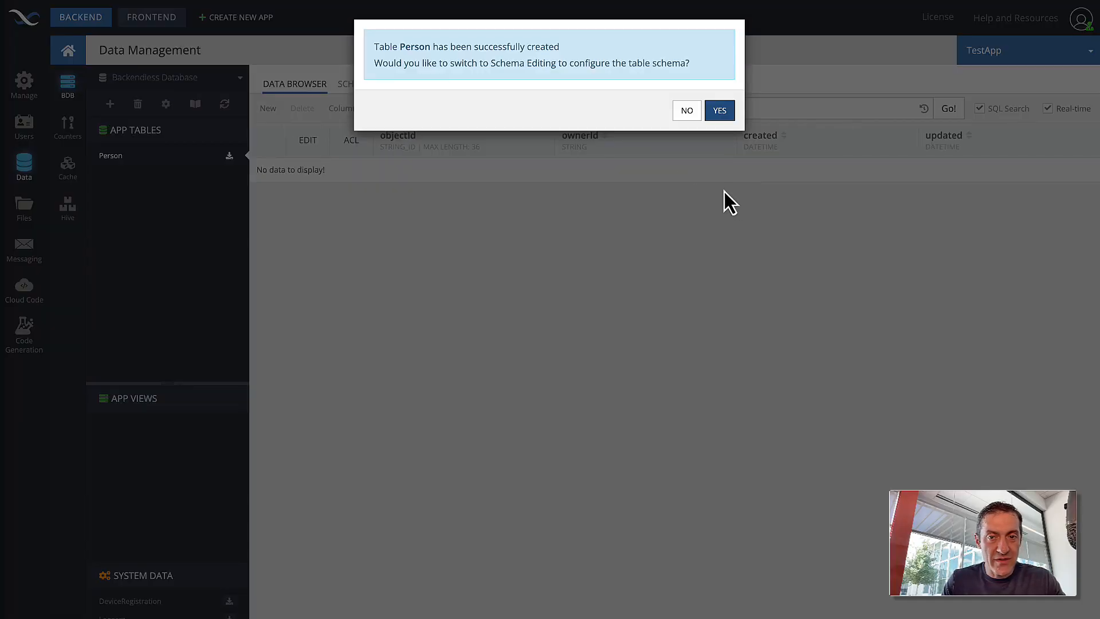
{"action": "left_click", "coordinate": [718, 108]}
{"action": "type", "text": "name"}
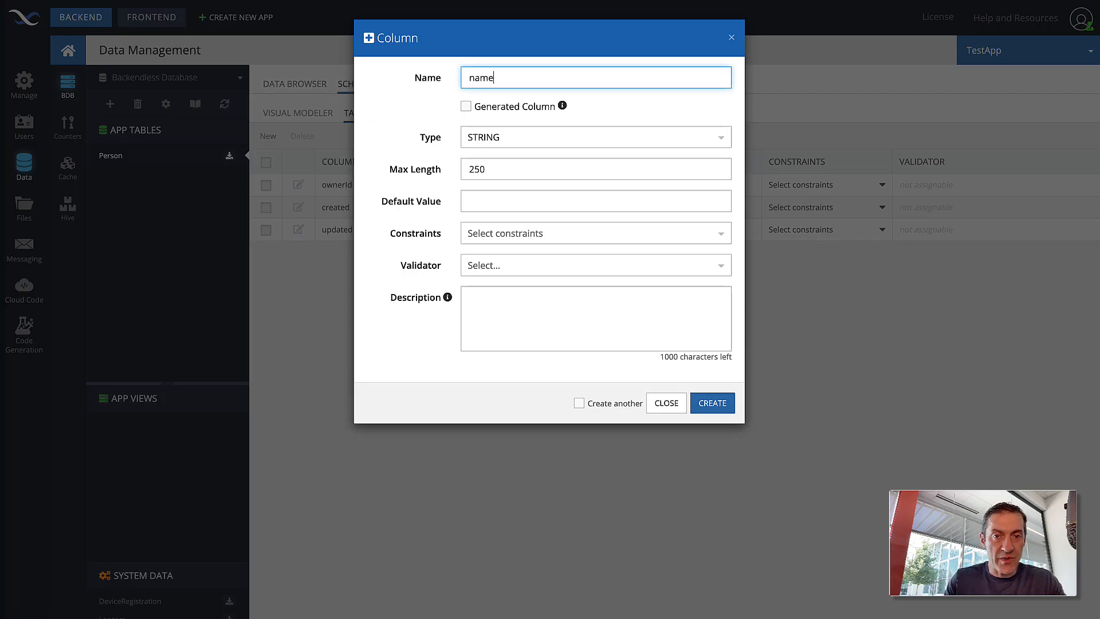
{"action": "left_click", "coordinate": [715, 407]}
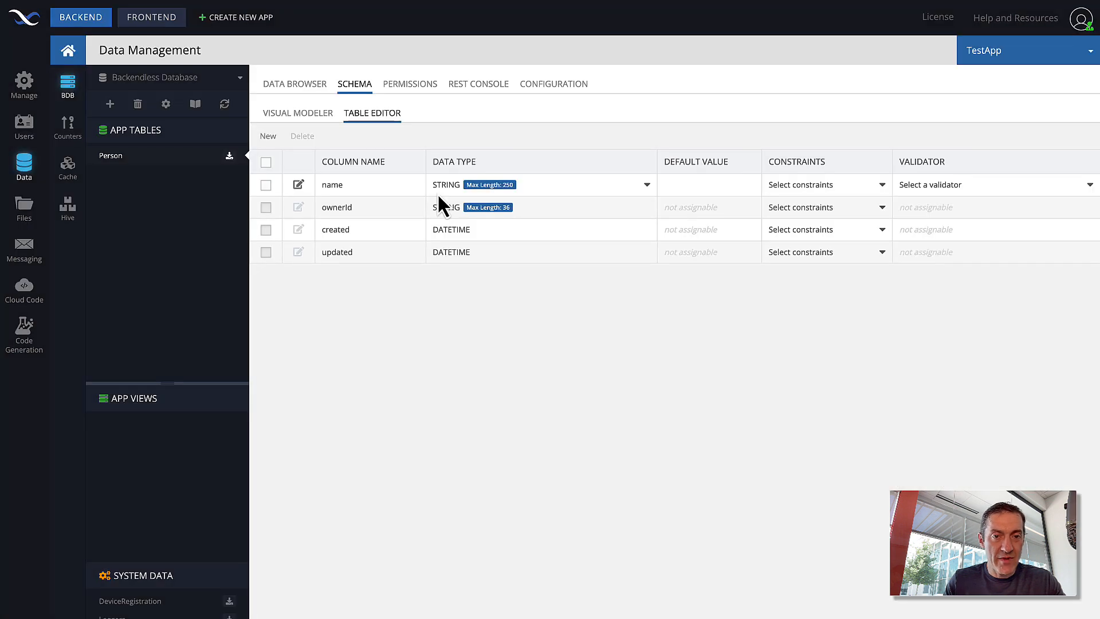
{"action": "left_click", "coordinate": [287, 85]}
{"action": "left_click", "coordinate": [268, 109]}
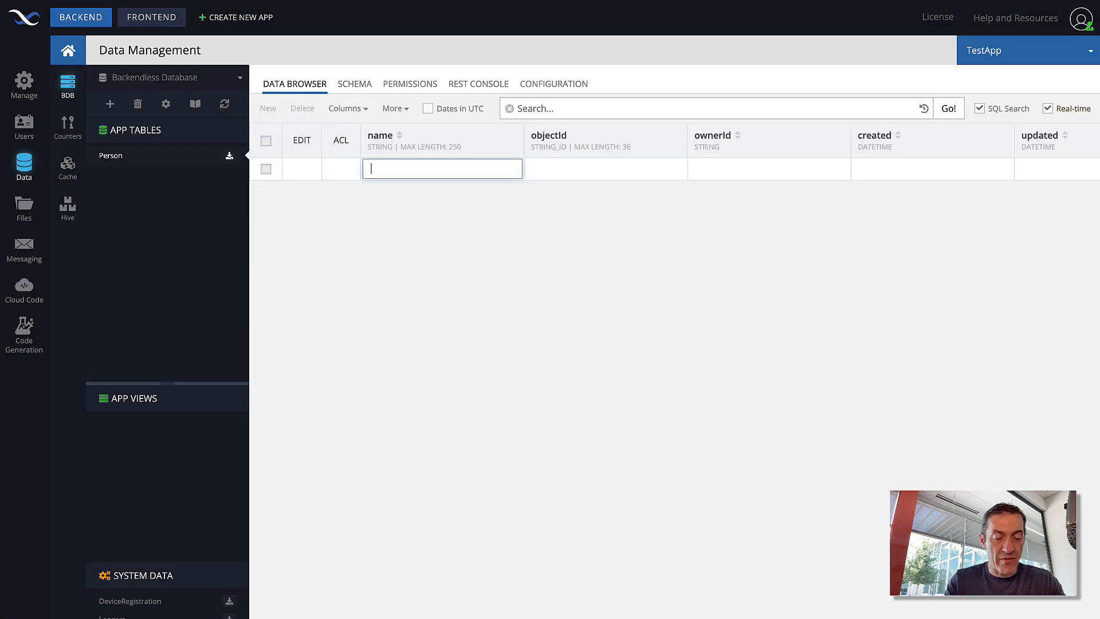
- Save two Person records with the names David and Anna
{"action": "type", "text": "David"}
{"action": "key", "text": "Return"}
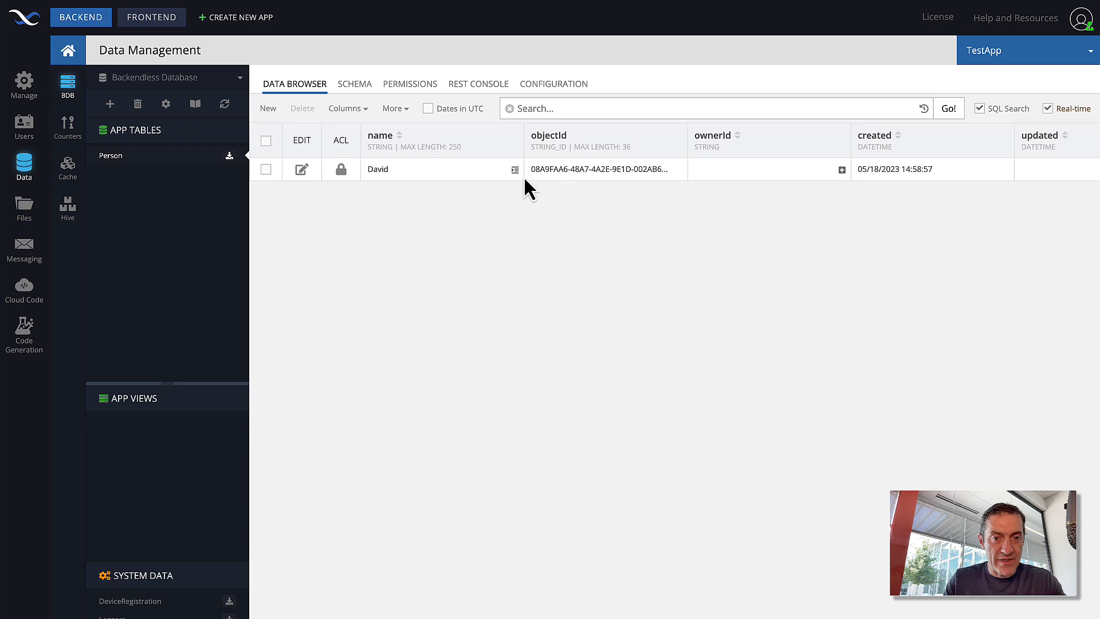
{"action": "left_click", "coordinate": [268, 108]}
{"action": "type", "text": "Anna"}
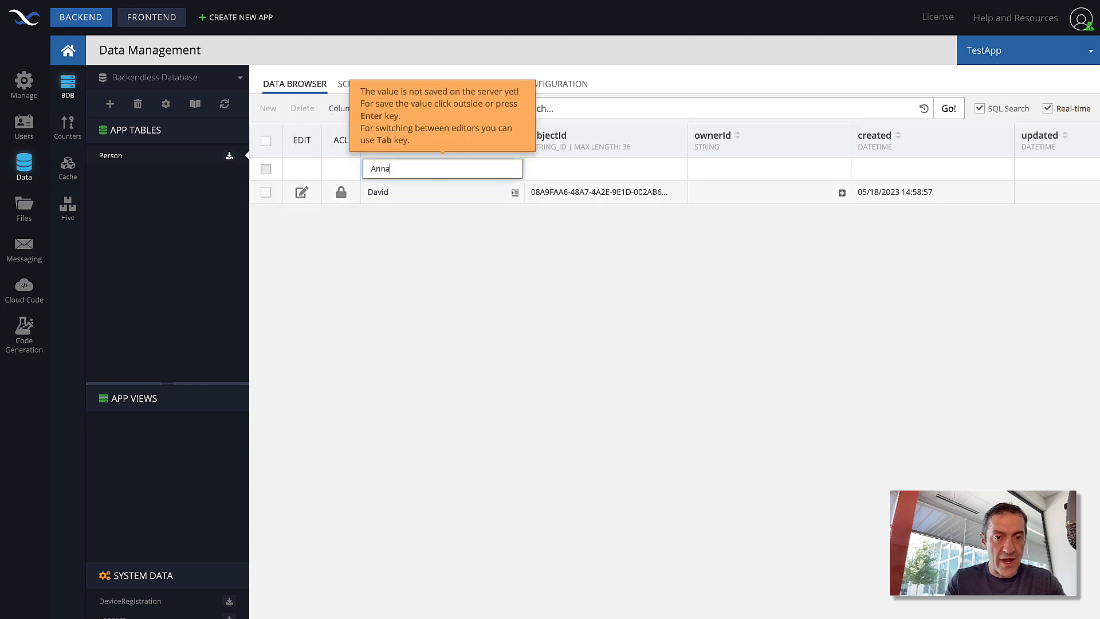
{"action": "key", "text": "Return"}
- Send a GET request for Person in the REST Console and widen the JSON response pane
{"action": "left_click", "coordinate": [496, 86]}
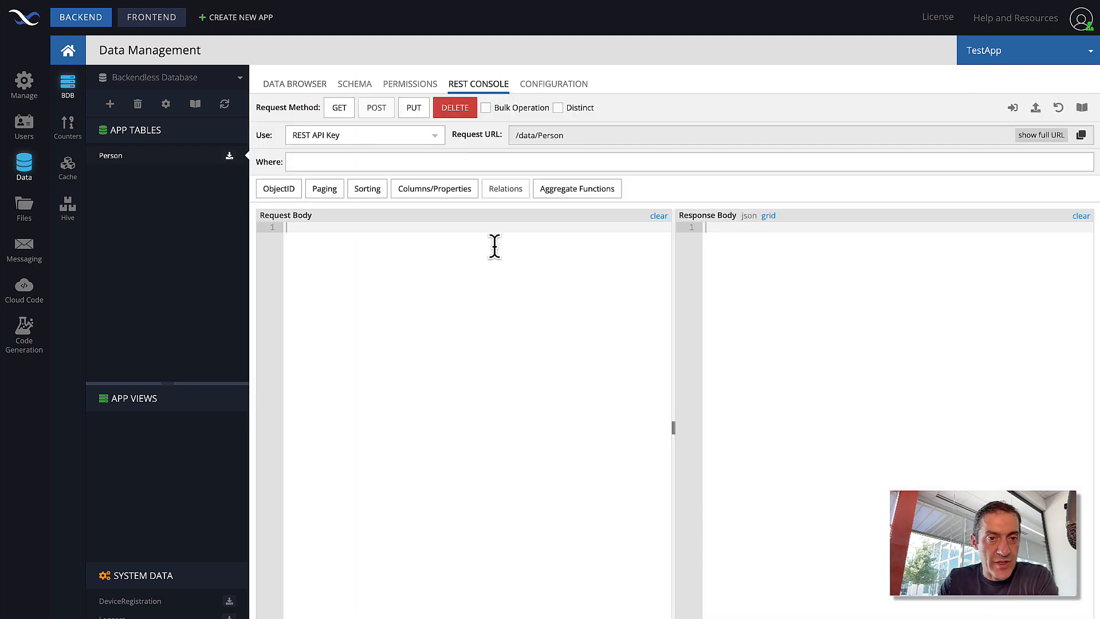
{"action": "left_click", "coordinate": [343, 112]}
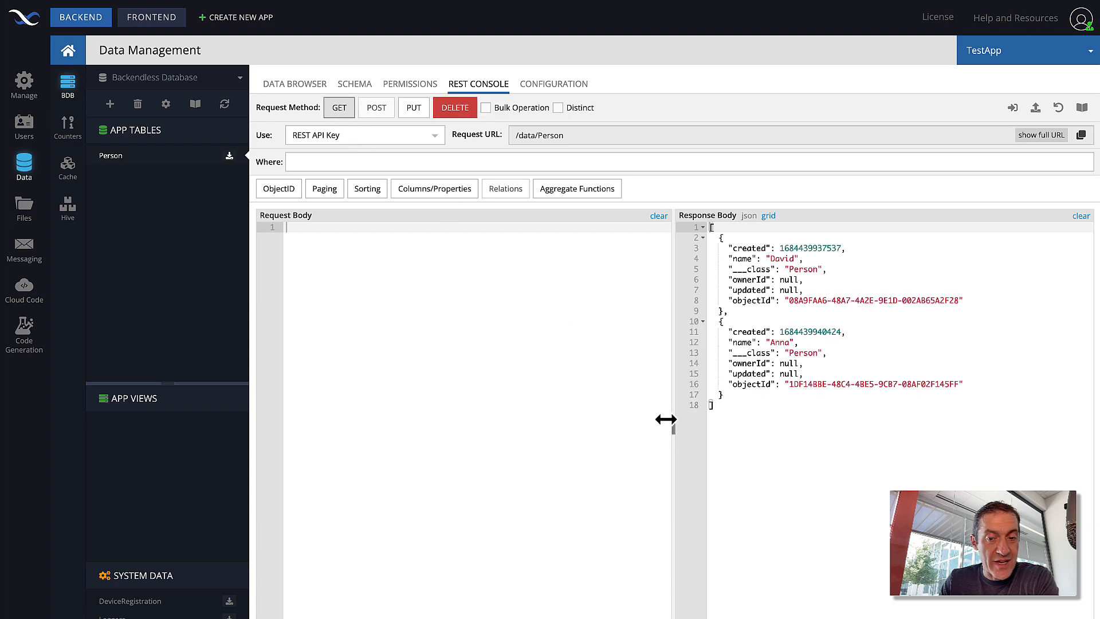
{"action": "left_click_drag", "start_coordinate": [675, 425], "coordinate": [610, 423]}
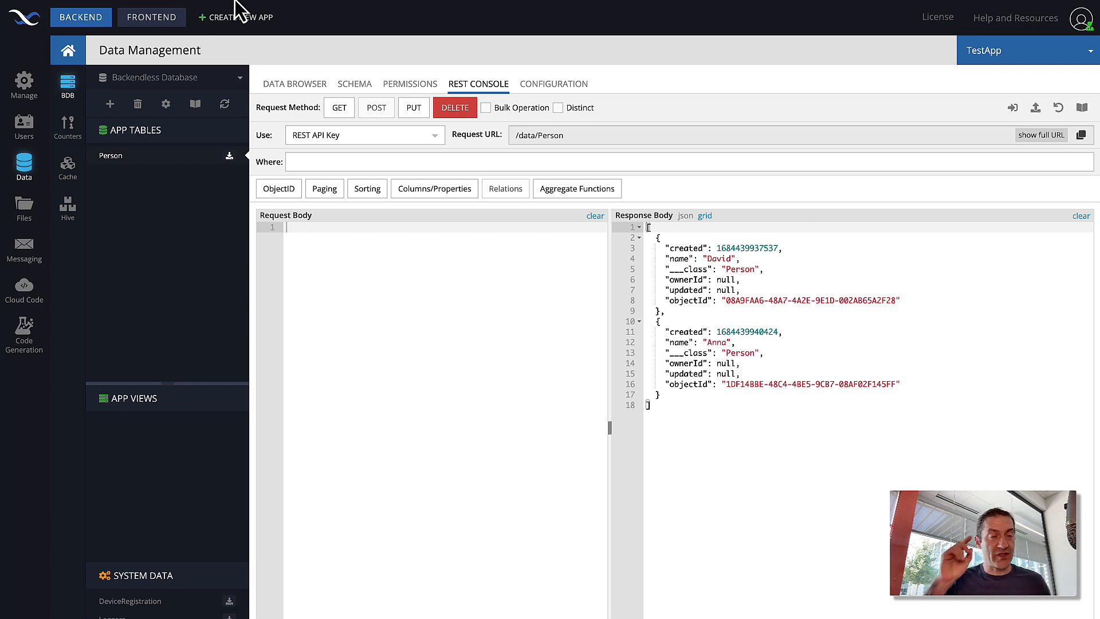
- Show the full request URL and highlight its server address 20.124.246.10 and port 32300
{"action": "left_click", "coordinate": [1037, 136]}
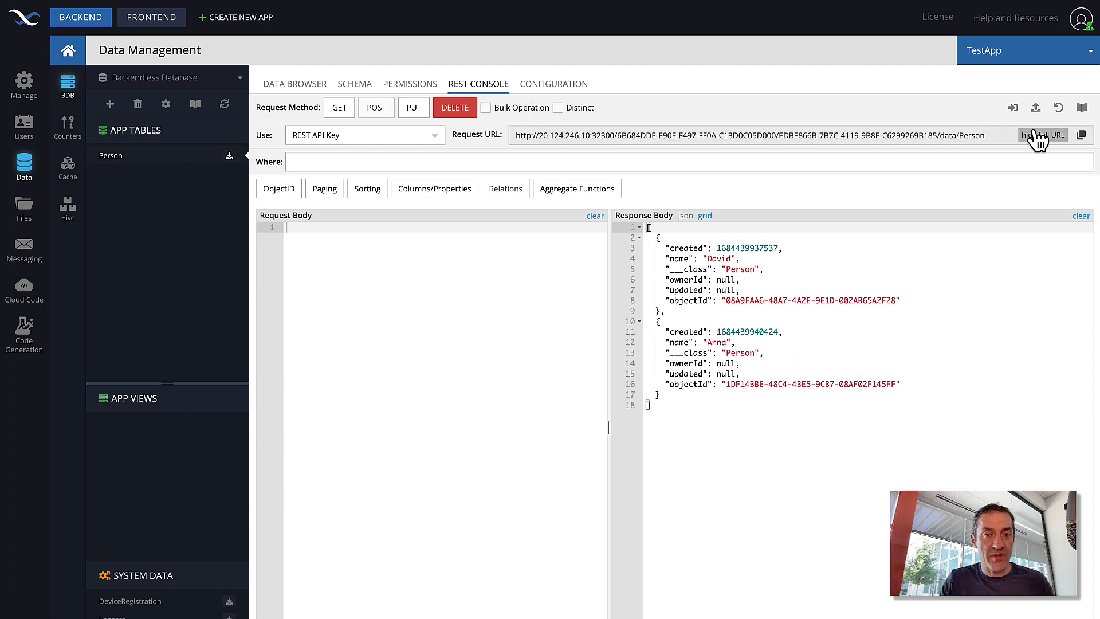
{"action": "left_click", "coordinate": [540, 136]}
{"action": "left_click_drag", "start_coordinate": [540, 135], "coordinate": [617, 136]}
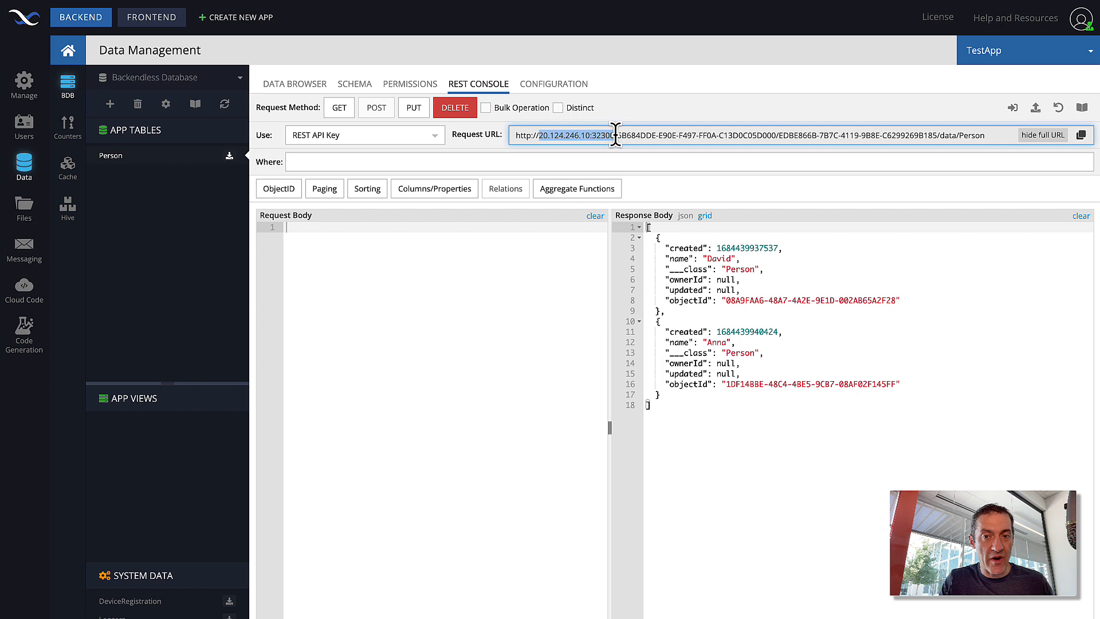
{"action": "left_click", "coordinate": [569, 135]}
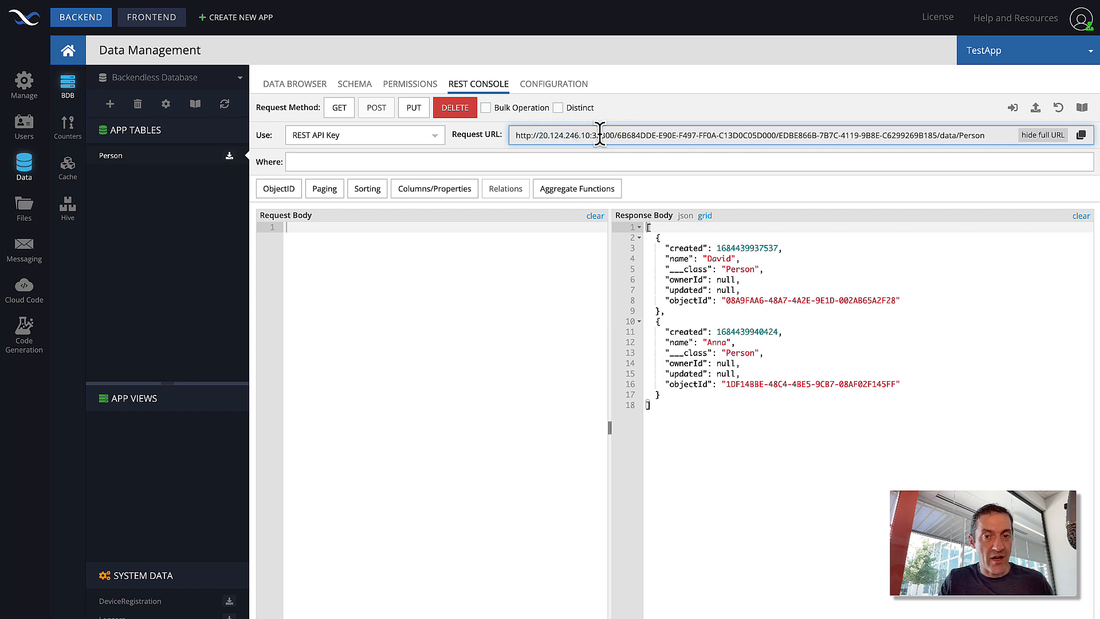
{"action": "double_click", "coordinate": [603, 135]}
{"action": "left_click_drag", "start_coordinate": [539, 136], "coordinate": [589, 135]}
{"action": "left_click", "coordinate": [636, 135]}
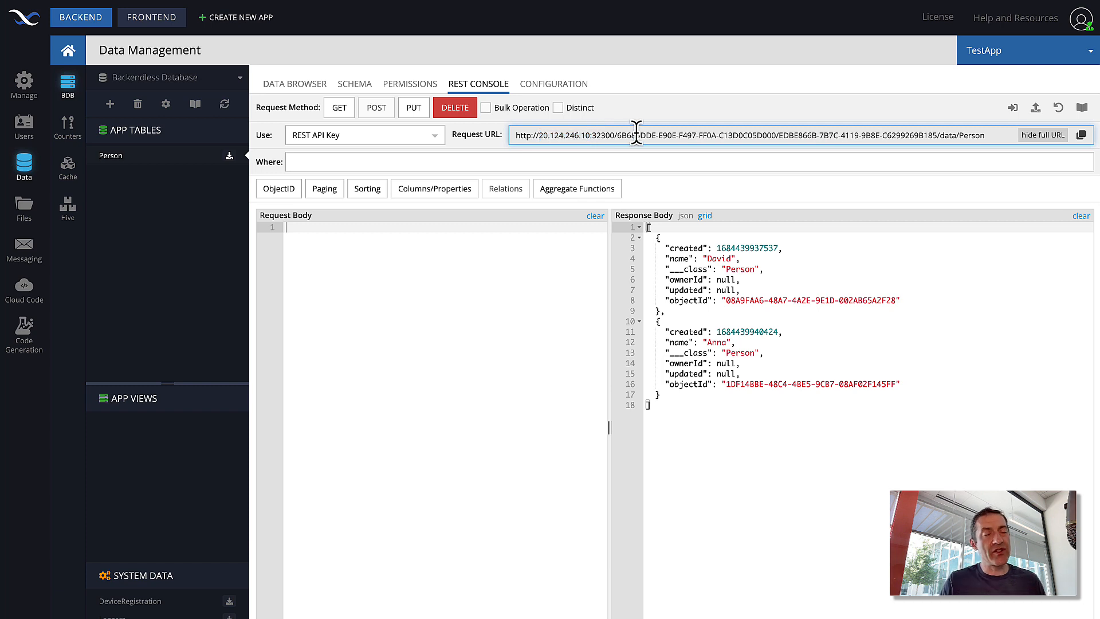
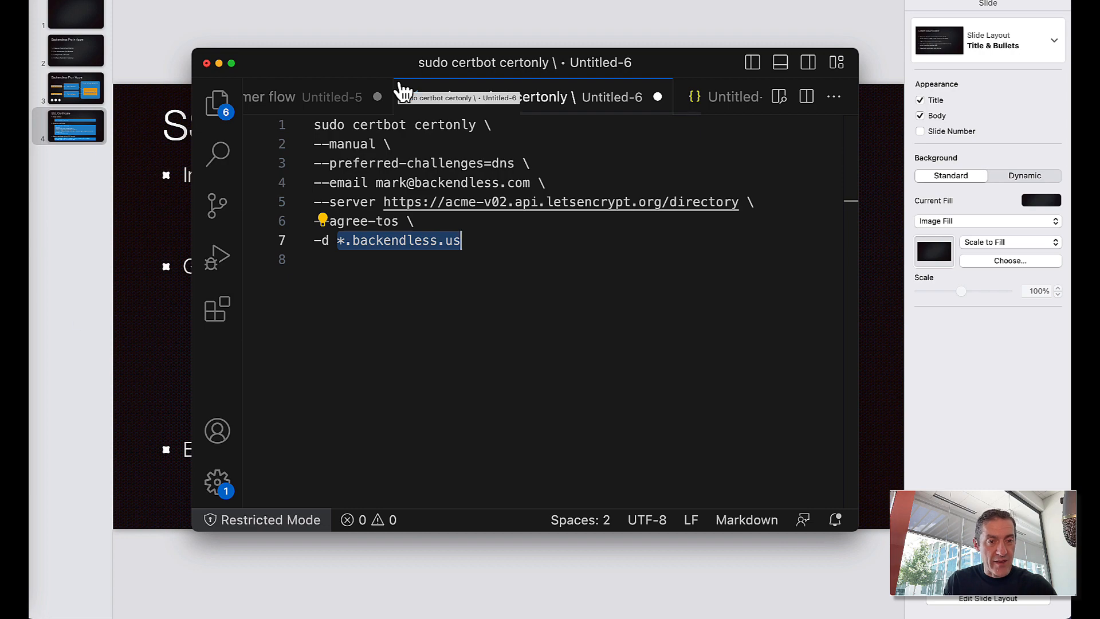
- Switch to the browser showing the backendless.us DNS records
{"action": "key", "text": "super+Tab"}
{"action": "key", "text": "super+Tab"}
{"action": "key", "text": "super+Tab"}
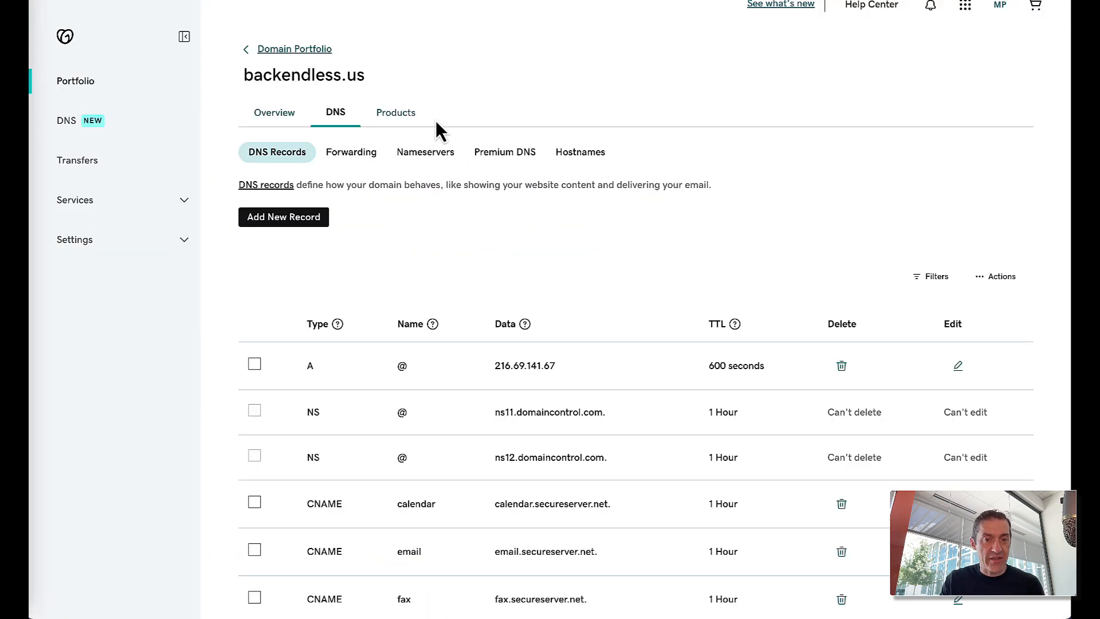
- Select every line of the drafted certbot command and copy it for Terminal
{"action": "scroll", "coordinate": [652, 324], "scroll_direction": "down", "scroll_amount": 1}
{"action": "scroll", "coordinate": [651, 324], "scroll_direction": "up", "scroll_amount": 2}
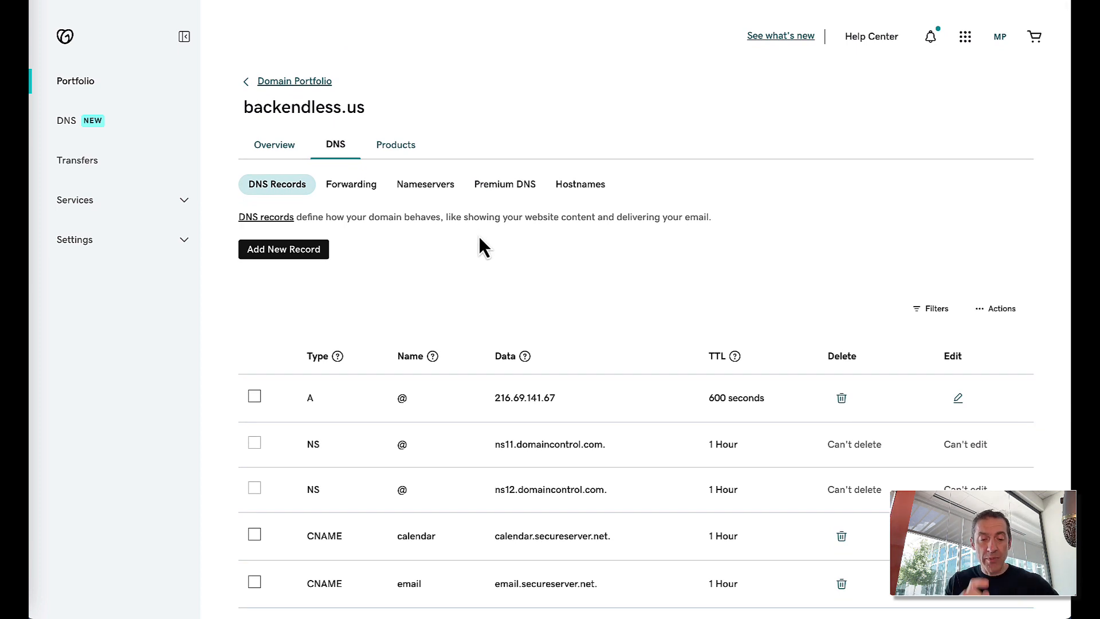
{"action": "key", "text": "super+Tab"}
{"action": "key", "text": "super+Tab"}
{"action": "key", "text": "super+Tab"}
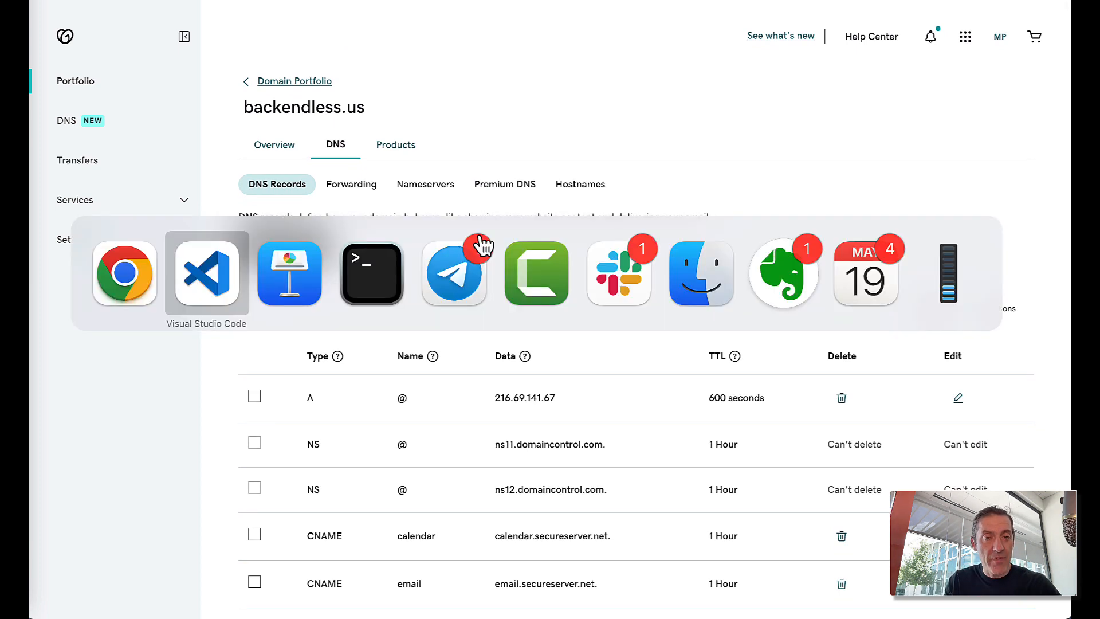
{"action": "key", "text": "super+Tab"}
{"action": "key", "text": "super+Tab"}
{"action": "key", "text": "super+Tab"}
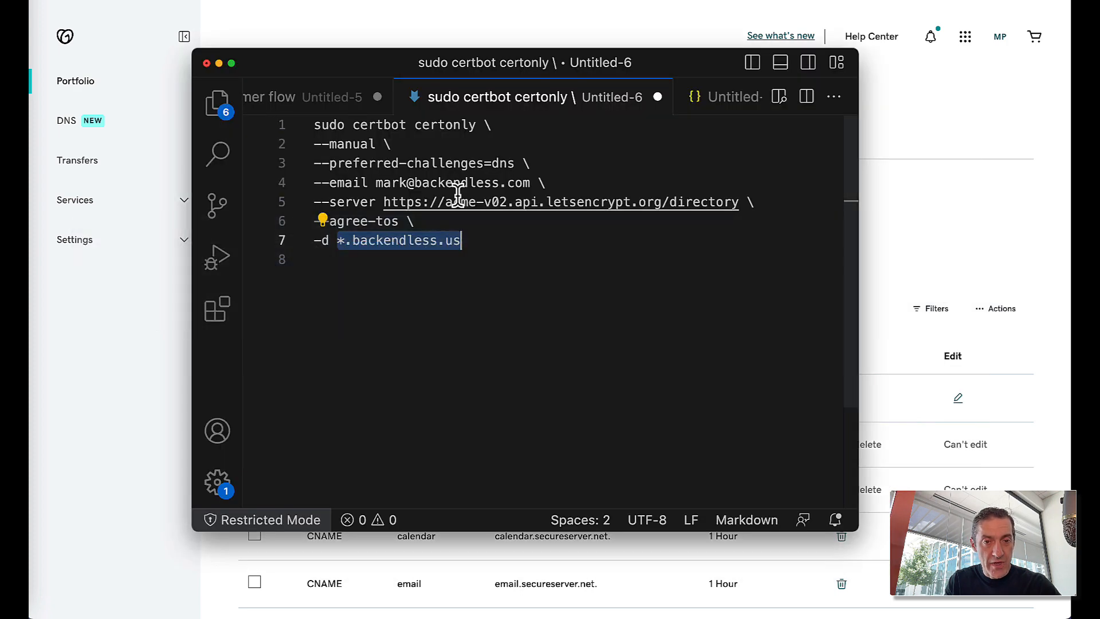
{"action": "left_click_drag", "start_coordinate": [479, 236], "coordinate": [309, 121]}
{"action": "key", "text": "super+c"}
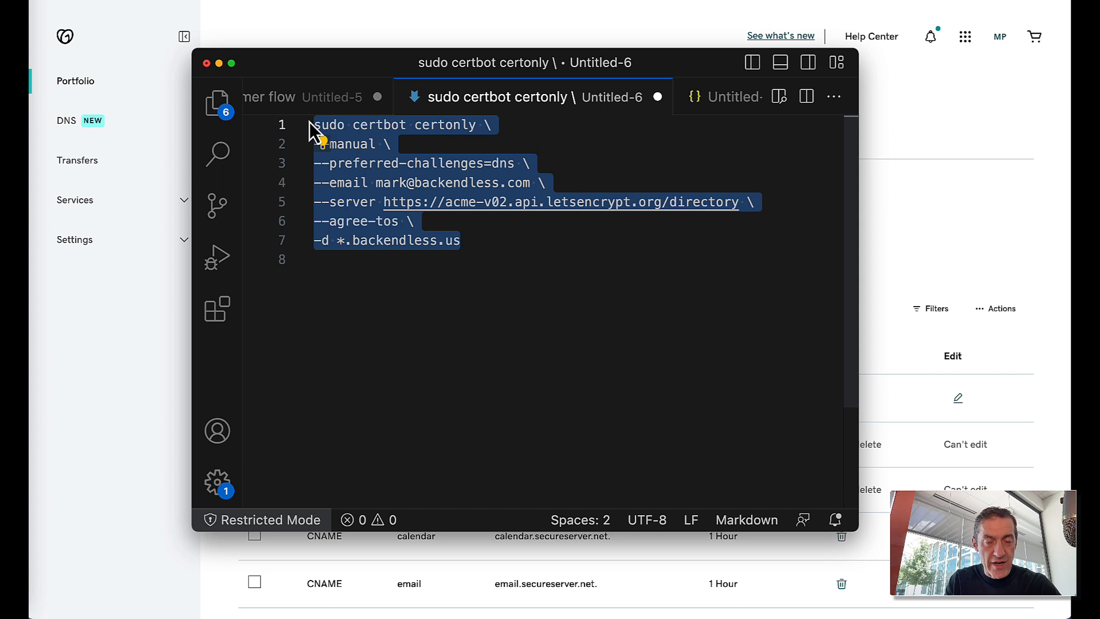
{"action": "key", "text": "super+Tab"}
{"action": "key", "text": "super+Tab"}
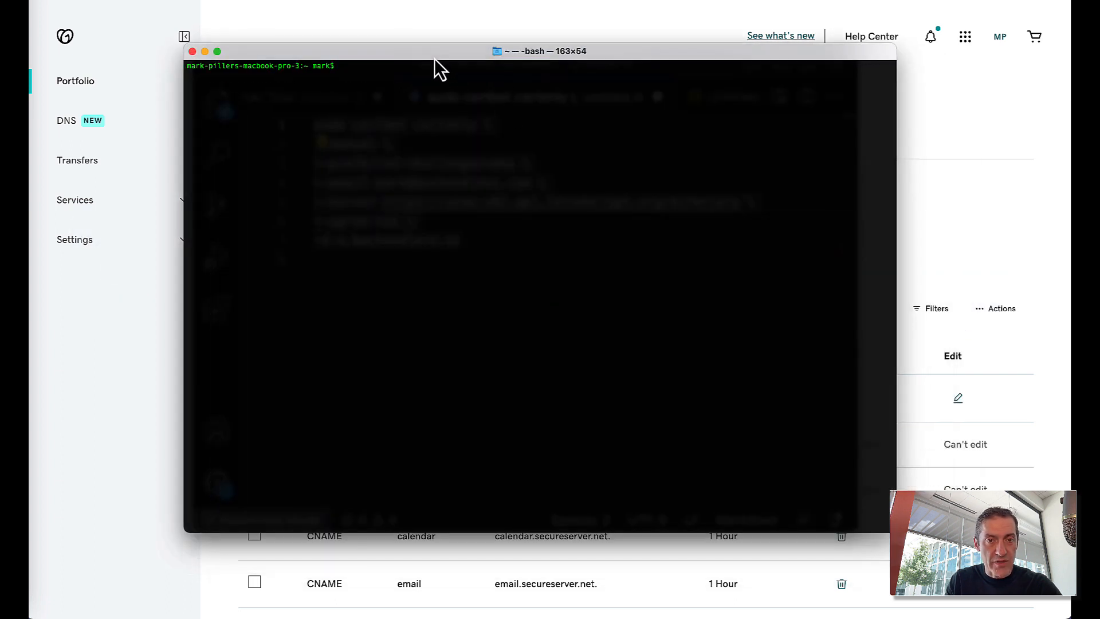
- Paste and run the certbot certonly command, entering the sudo password
{"action": "key", "text": "super+v"}
{"action": "key", "text": "Return"}
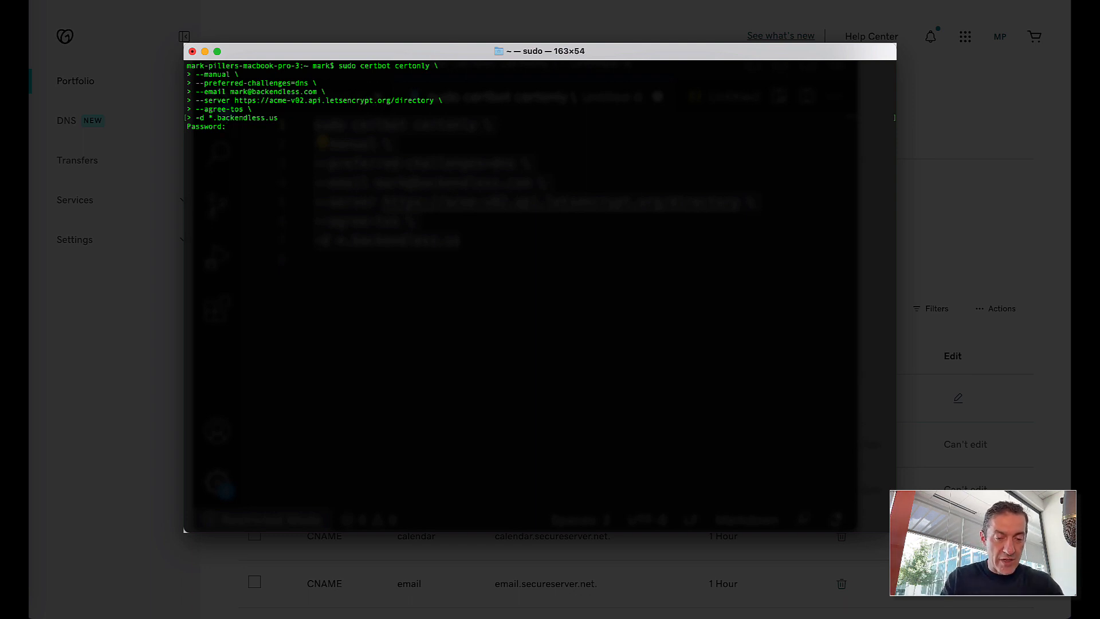
{"action": "key", "text": "Return"}
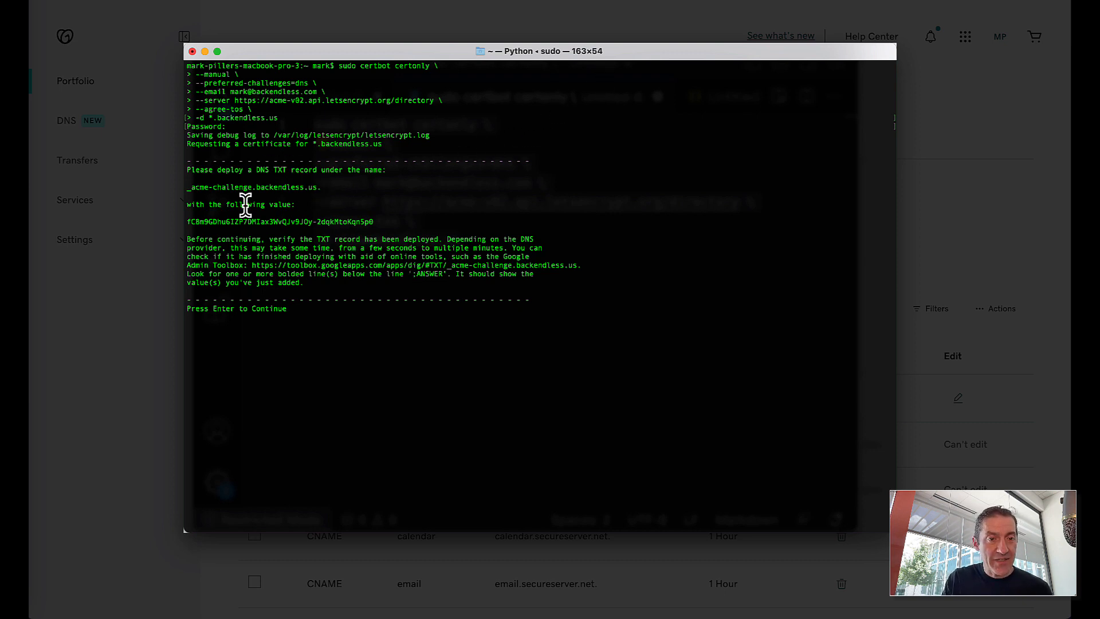
- Select and copy _acme-challenge from certbot's DNS TXT challenge output
{"action": "left_click_drag", "start_coordinate": [323, 187], "coordinate": [188, 186]}
{"action": "left_click", "coordinate": [335, 222]}
{"action": "left_click_drag", "start_coordinate": [374, 225], "coordinate": [197, 221]}
{"action": "left_click", "coordinate": [354, 208]}
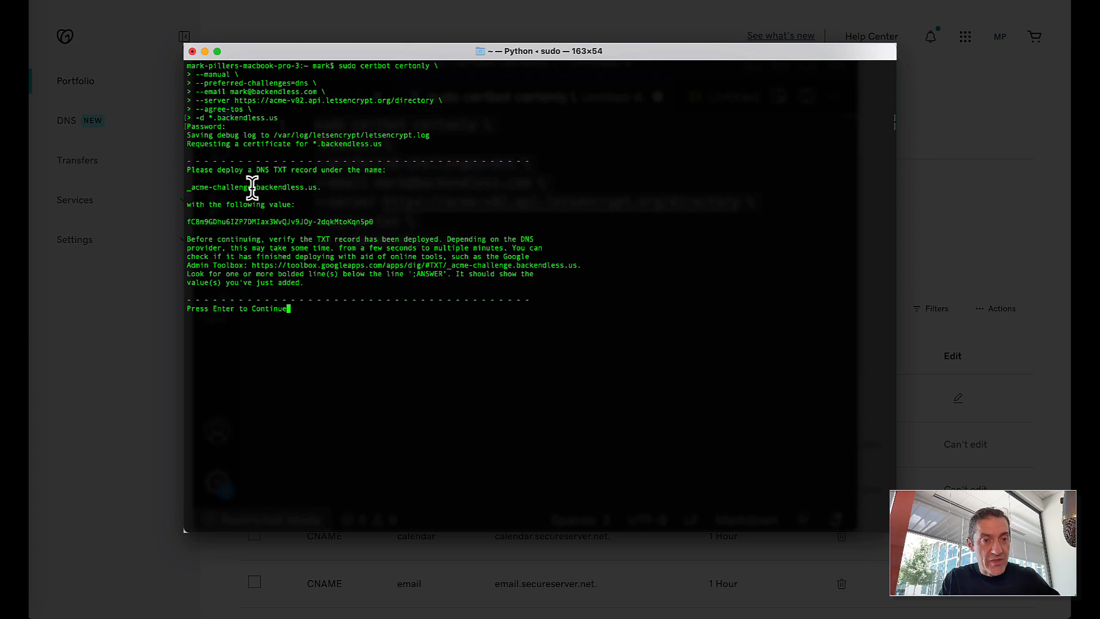
{"action": "left_click_drag", "start_coordinate": [252, 186], "coordinate": [186, 188]}
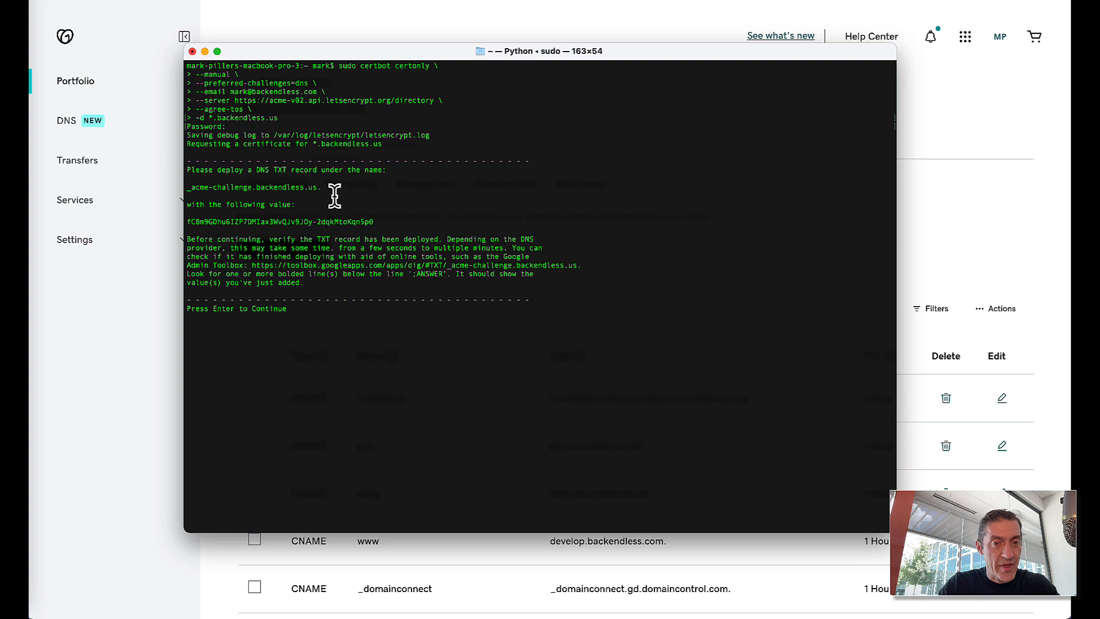
{"action": "left_click_drag", "start_coordinate": [322, 188], "coordinate": [186, 188]}
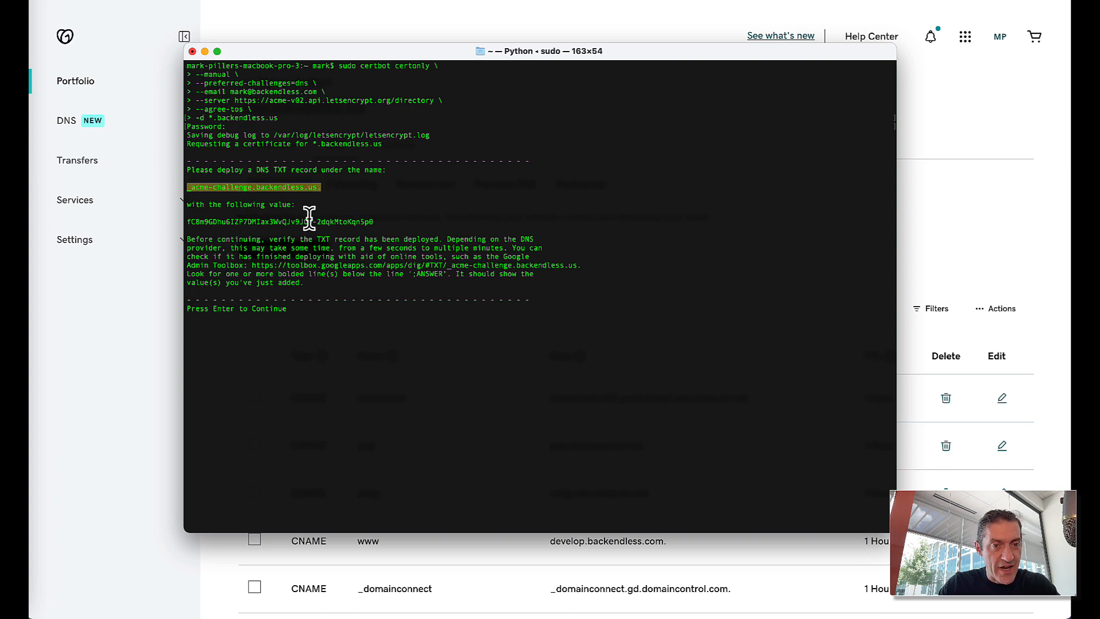
{"action": "left_click", "coordinate": [269, 187]}
{"action": "left_click_drag", "start_coordinate": [250, 187], "coordinate": [184, 189]}
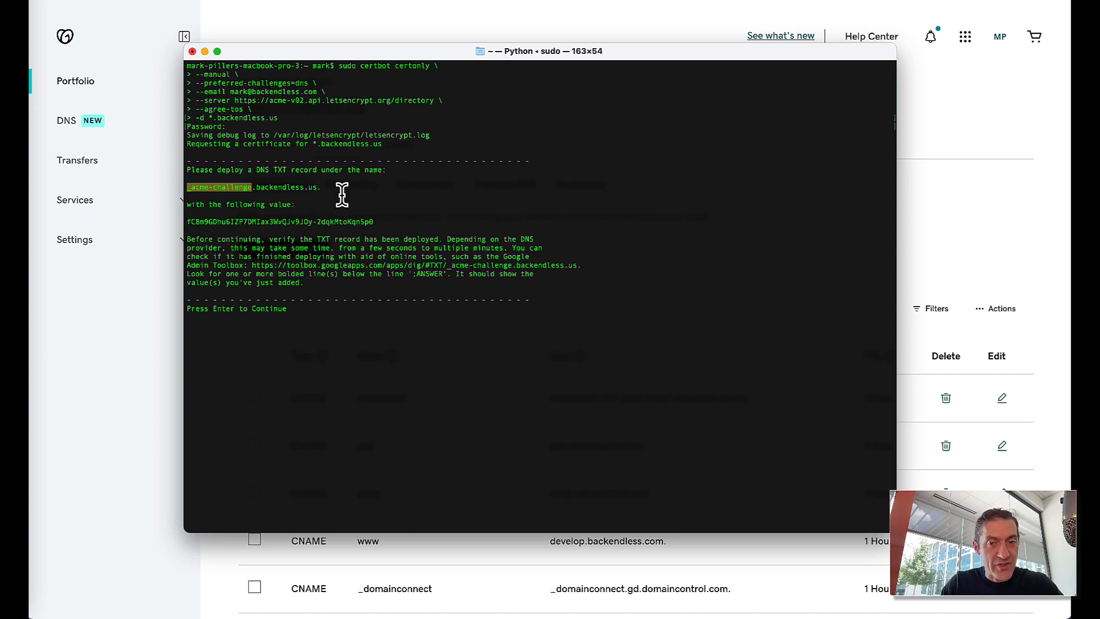
- Add a new GoDaddy TXT record named _acme-challenge for backendless.us
{"action": "left_click", "coordinate": [919, 161]}
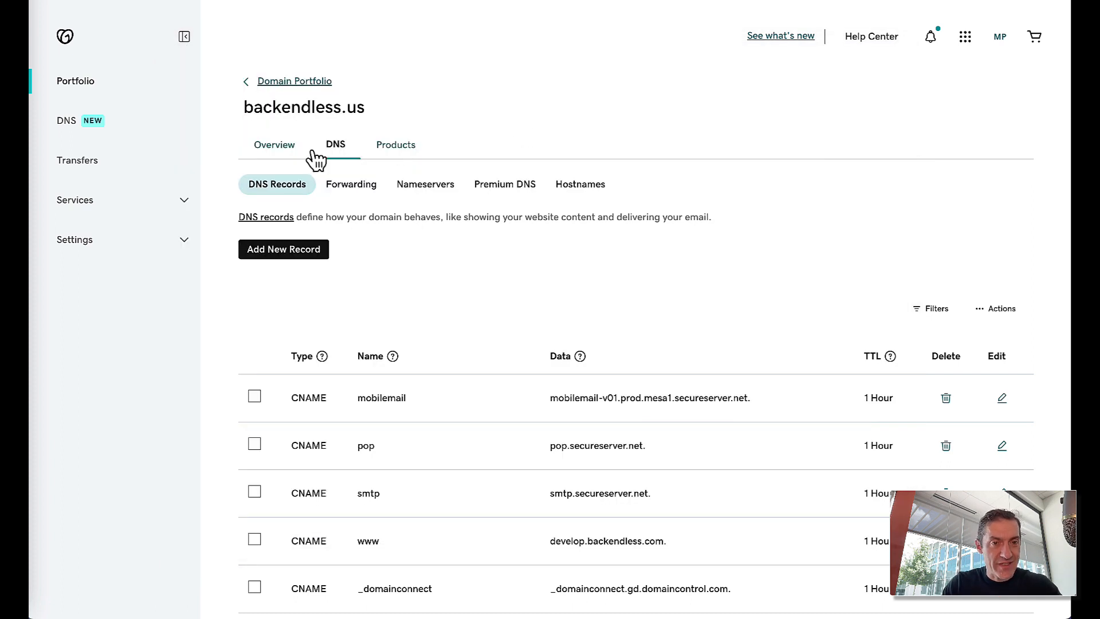
{"action": "left_click", "coordinate": [291, 252]}
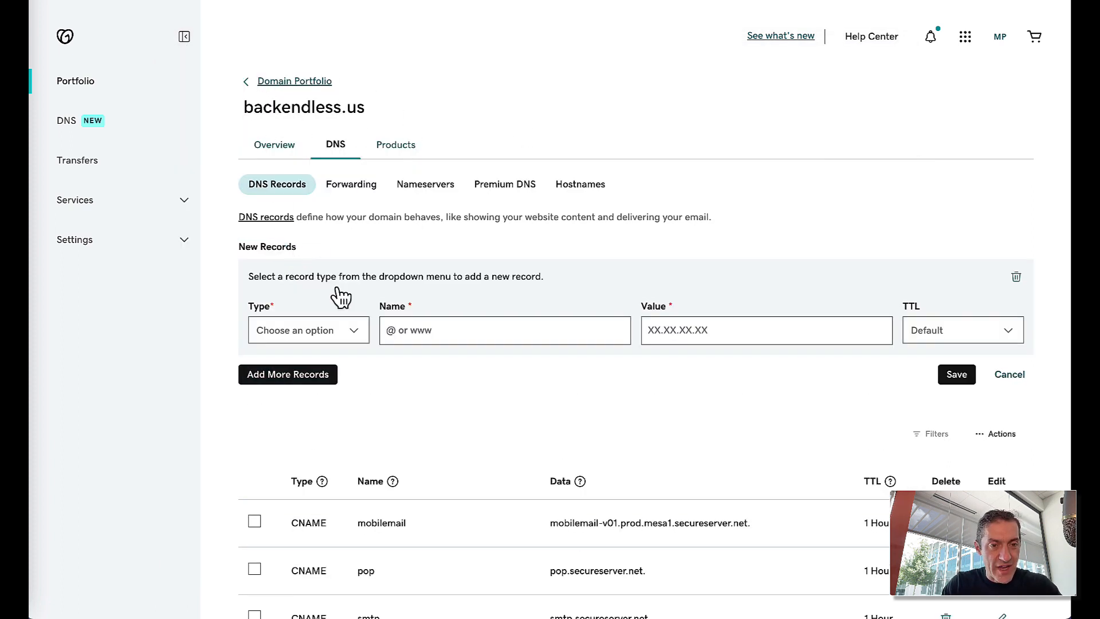
{"action": "left_click", "coordinate": [319, 332]}
{"action": "scroll", "coordinate": [322, 451], "scroll_direction": "down", "scroll_amount": 1}
{"action": "left_click", "coordinate": [299, 445]}
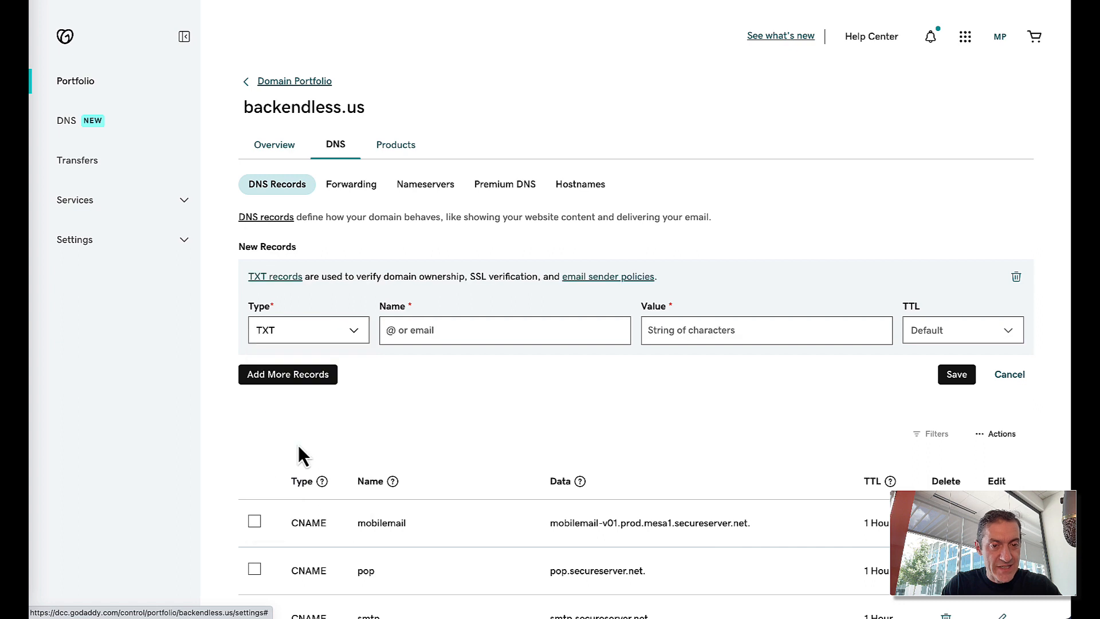
{"action": "left_click", "coordinate": [465, 330]}
{"action": "type", "text": "_acme-challenge"}
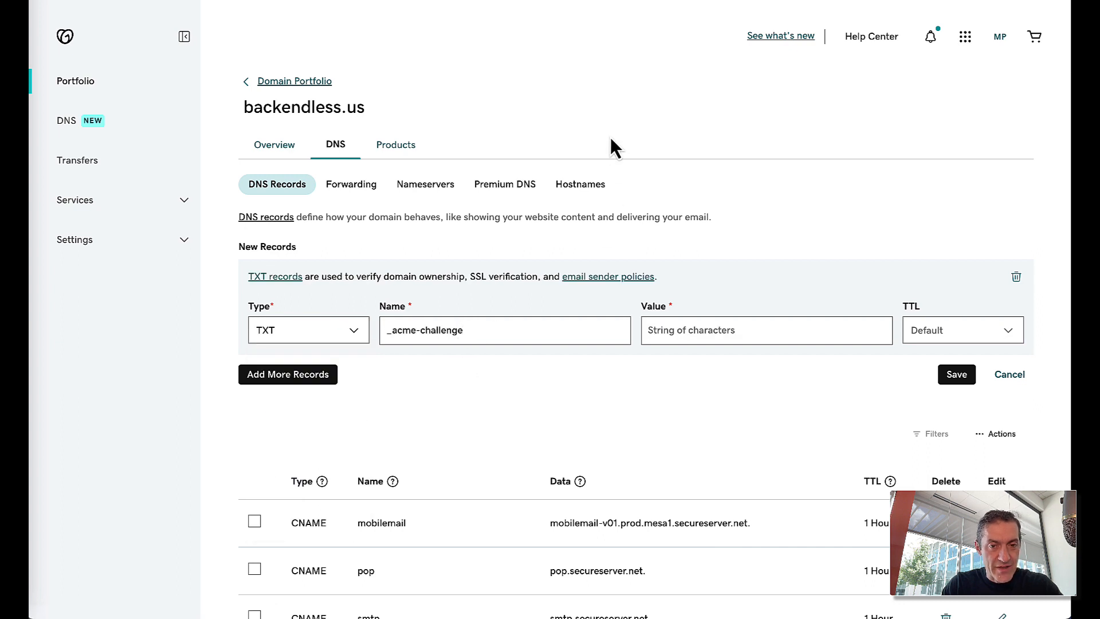
- Paste certbot's challenge value into the record, set TTL to 1/2 Hour, and save
{"action": "key", "text": "super+Tab"}
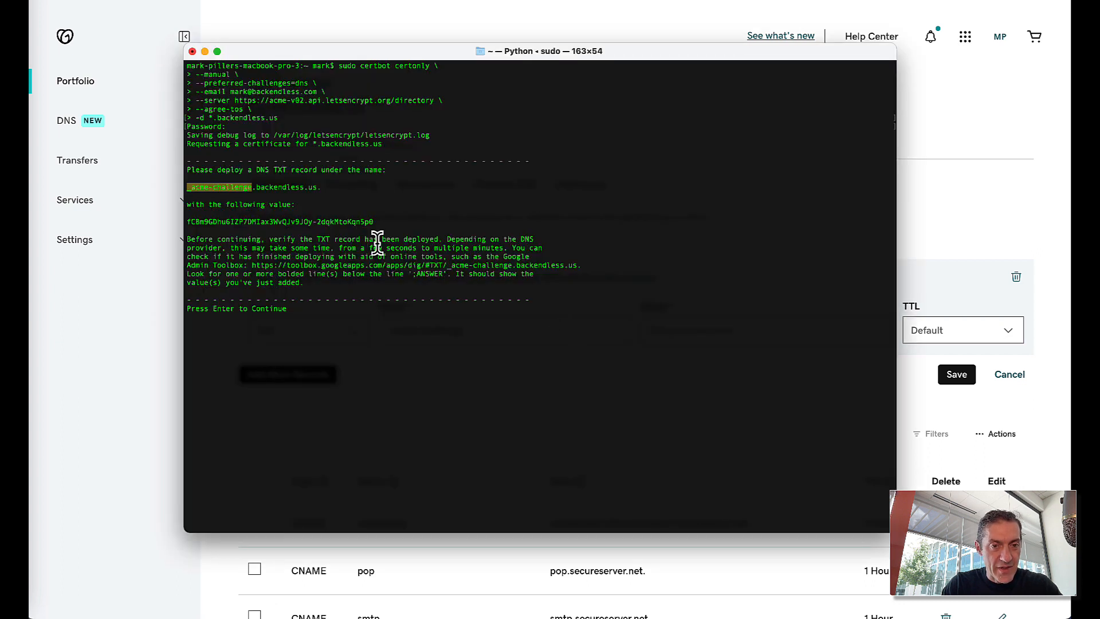
{"action": "triple_click", "coordinate": [259, 223]}
{"action": "left_click_drag", "start_coordinate": [259, 228], "coordinate": [186, 223]}
{"action": "key", "text": "super+c"}
{"action": "left_click", "coordinate": [676, 33]}
{"action": "left_click", "coordinate": [717, 326]}
{"action": "key", "text": "super+v"}
{"action": "left_click", "coordinate": [953, 336]}
{"action": "left_click", "coordinate": [945, 359]}
{"action": "left_click", "coordinate": [961, 374]}
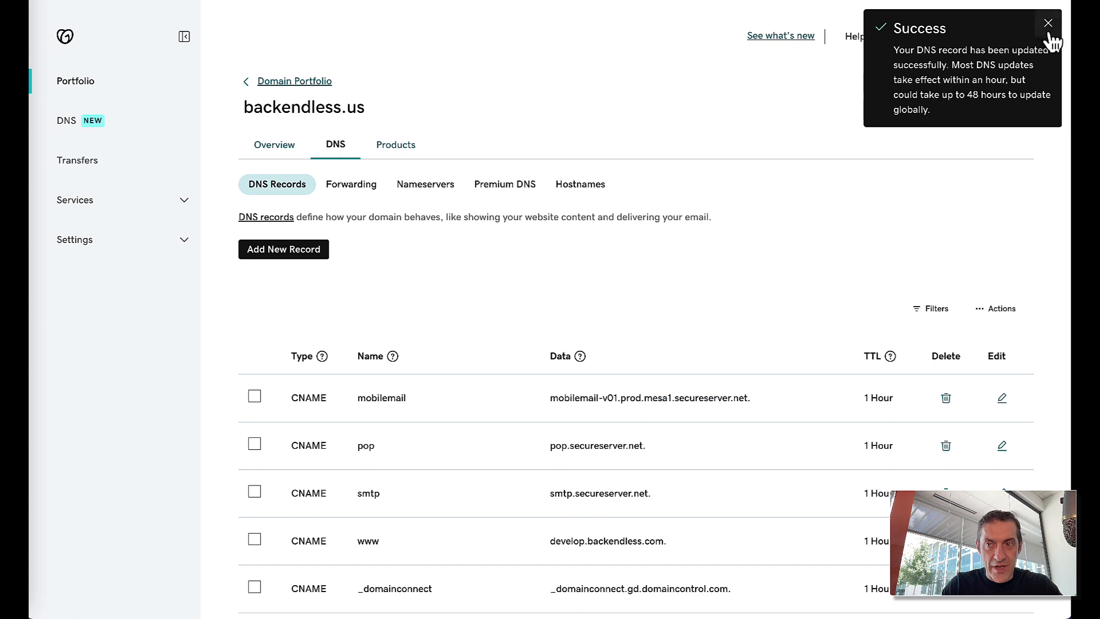
{"action": "left_click", "coordinate": [1048, 25]}
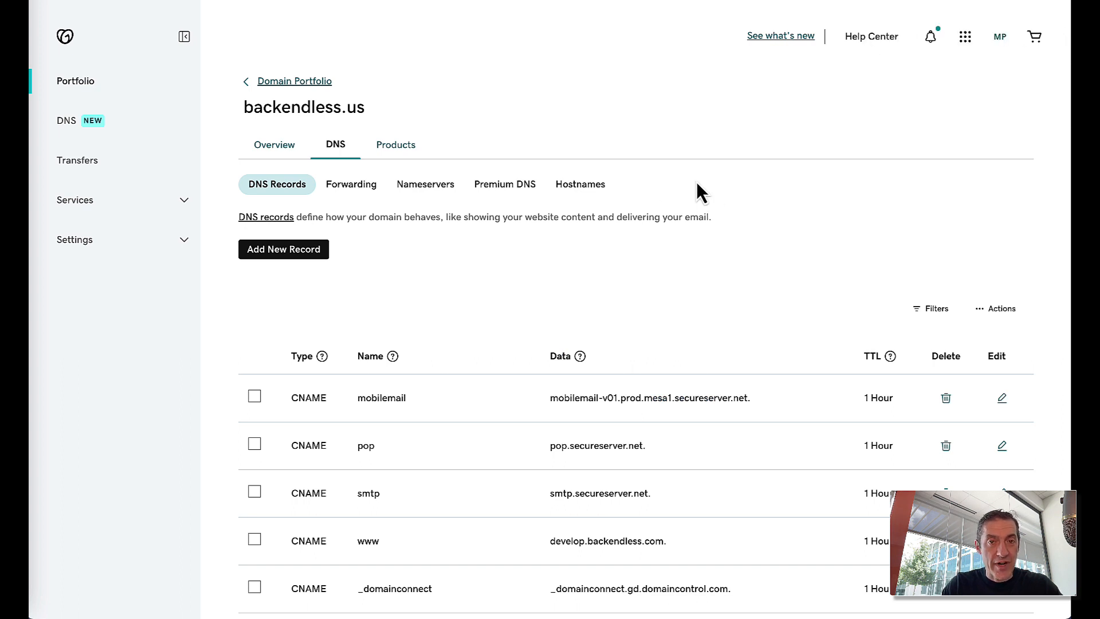
- Open certbot's Google Admin Toolbox lookup URL in a new Chrome tab
{"action": "key", "text": "super+Tab"}
{"action": "left_click", "coordinate": [381, 267]}
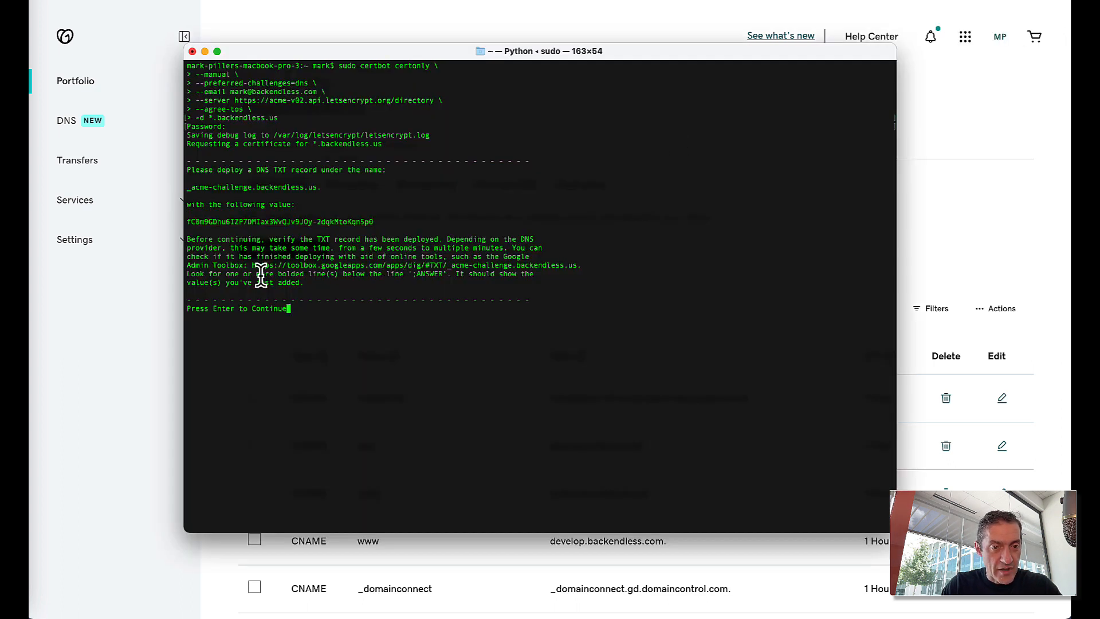
{"action": "left_click_drag", "start_coordinate": [252, 265], "coordinate": [578, 261]}
{"action": "key", "text": "super+c"}
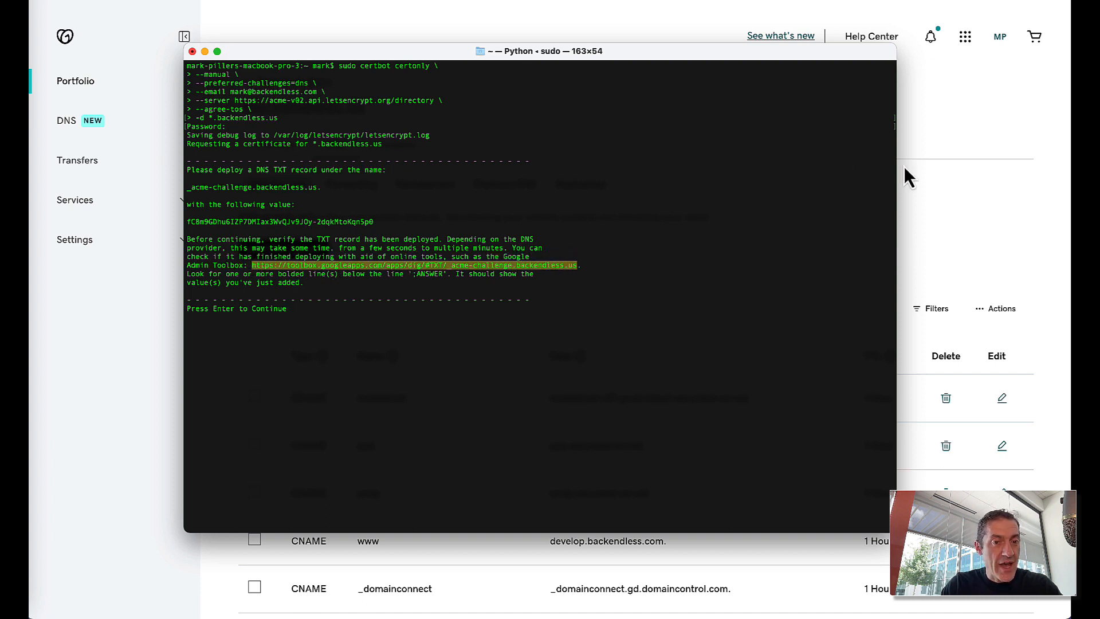
{"action": "left_click", "coordinate": [948, 123]}
{"action": "key", "text": "super+t"}
{"action": "key", "text": "super+v"}
{"action": "key", "text": "Return"}
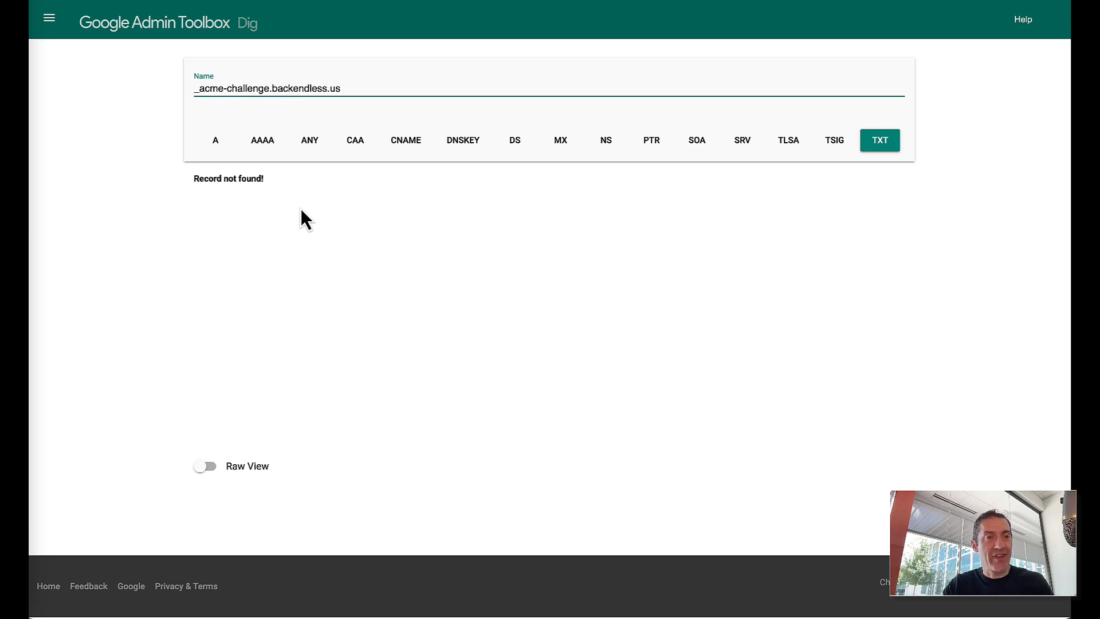
- Recheck the Dig TXT lookup for _acme-challenge.backendless.us until the challenge value appears
{"action": "left_click", "coordinate": [79, 0]}
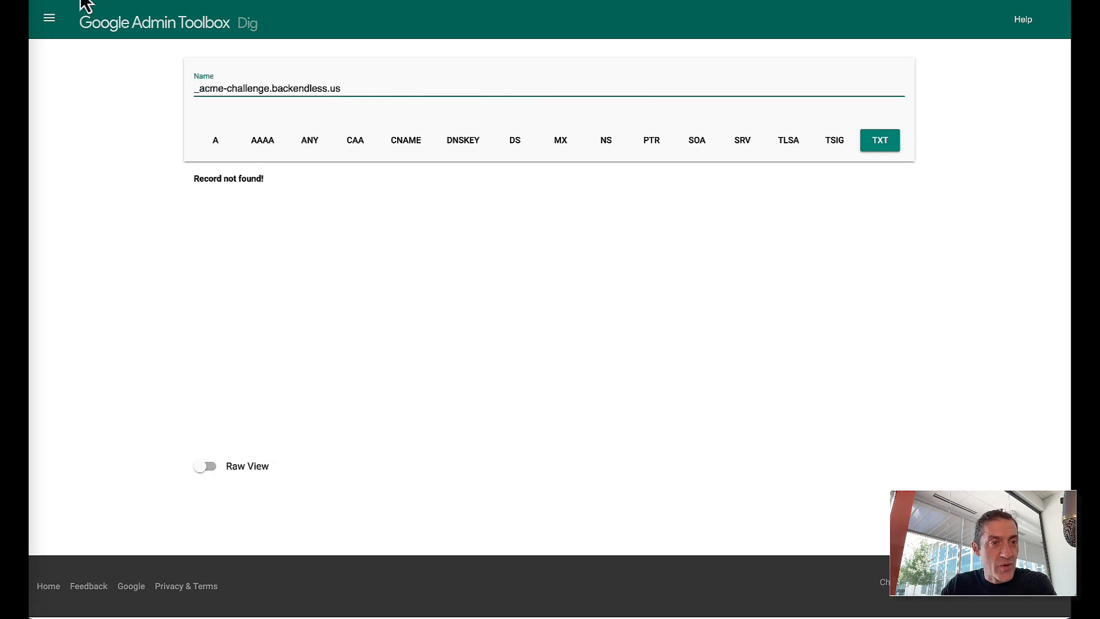
{"action": "left_click", "coordinate": [79, 0]}
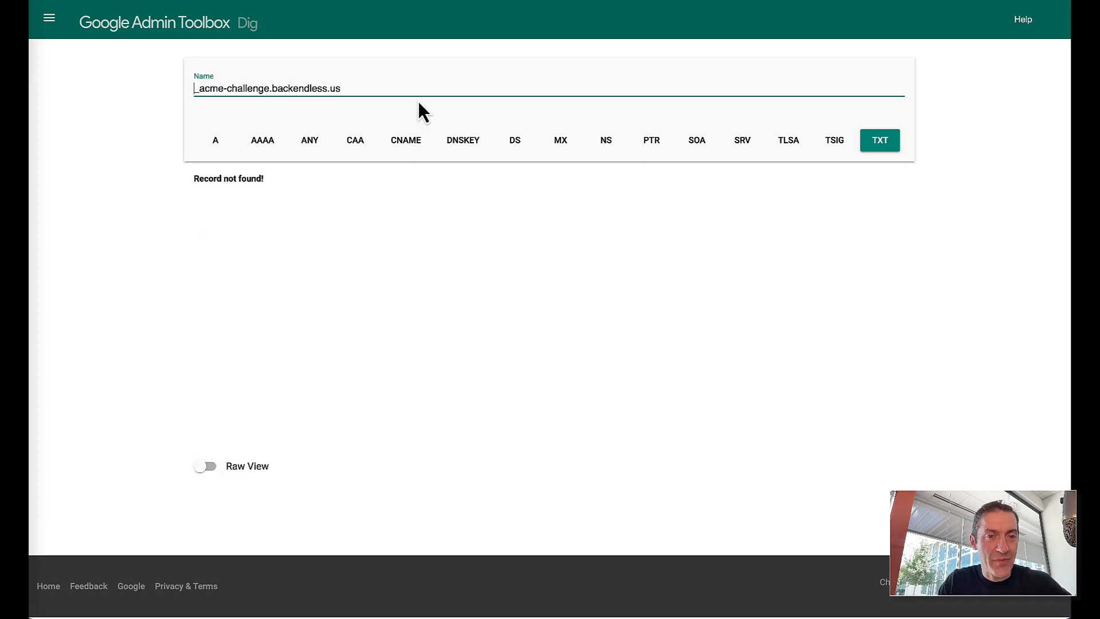
{"action": "type", "text": "."}
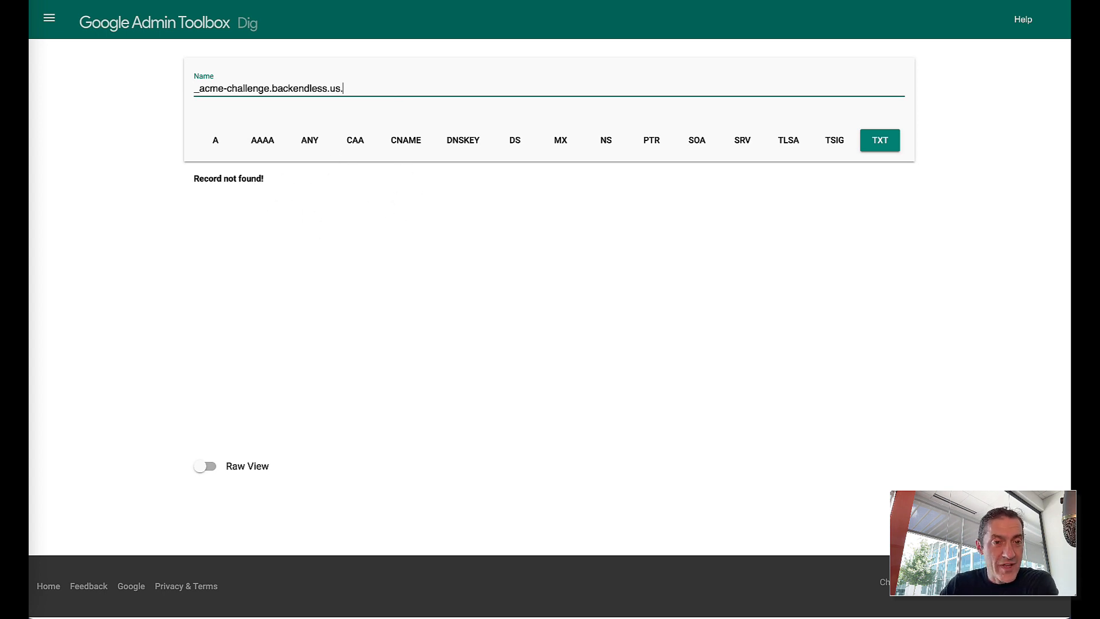
{"action": "left_click", "coordinate": [467, 0]}
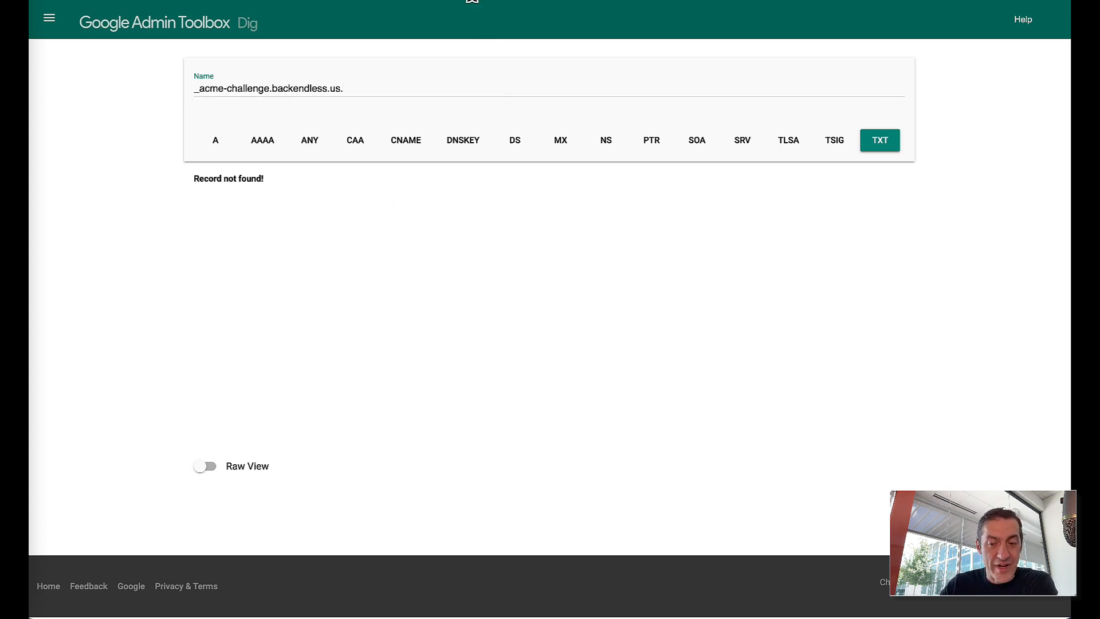
{"action": "left_click", "coordinate": [442, 88]}
{"action": "key", "text": "BackSpace"}
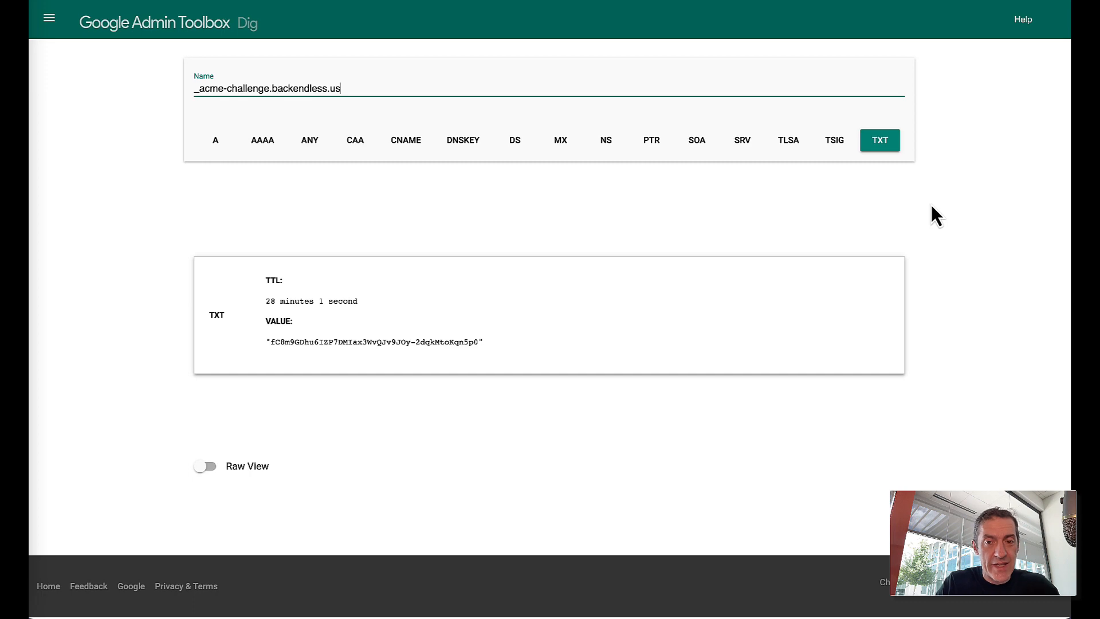
{"action": "key", "text": "super+Tab"}
{"action": "key", "text": "super+Tab"}
{"action": "key", "text": "super+Tab"}
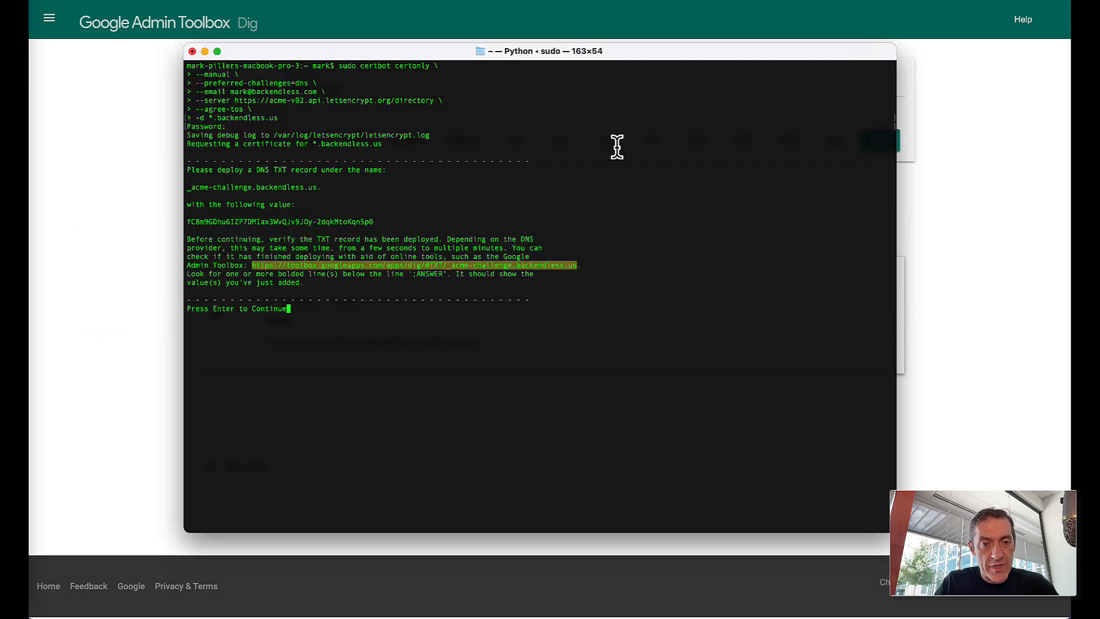
- Let certbot verify the record and highlight the saved fullchain.pem and privkey.pem paths
{"action": "left_click", "coordinate": [488, 252]}
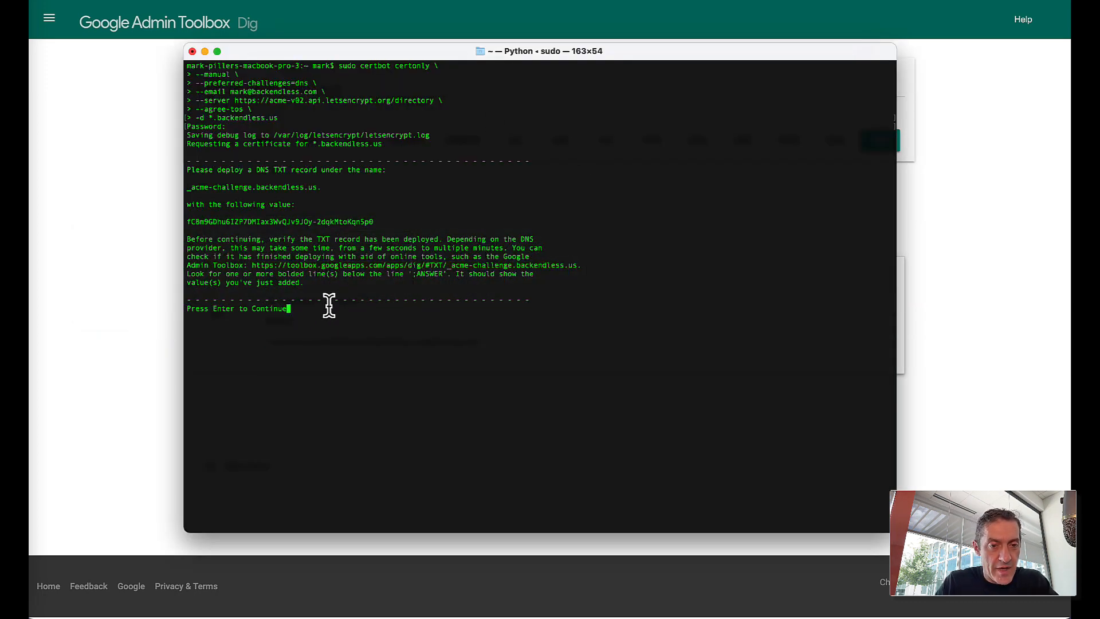
{"action": "key", "text": "Return"}
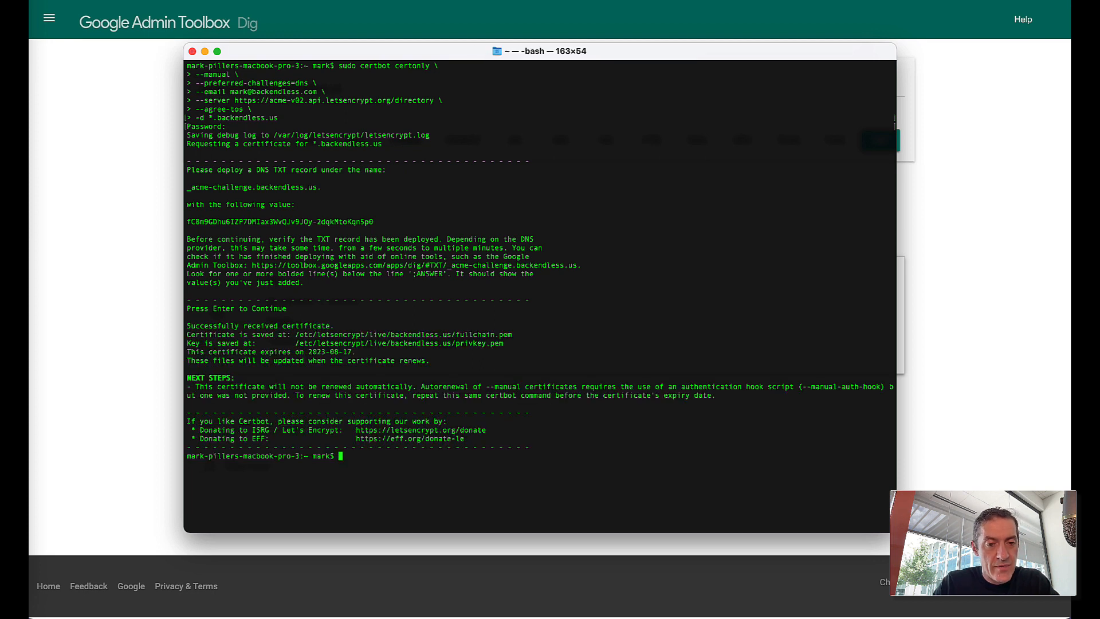
{"action": "left_click_drag", "start_coordinate": [376, 57], "coordinate": [385, 41]}
{"action": "left_click_drag", "start_coordinate": [511, 327], "coordinate": [181, 312]}
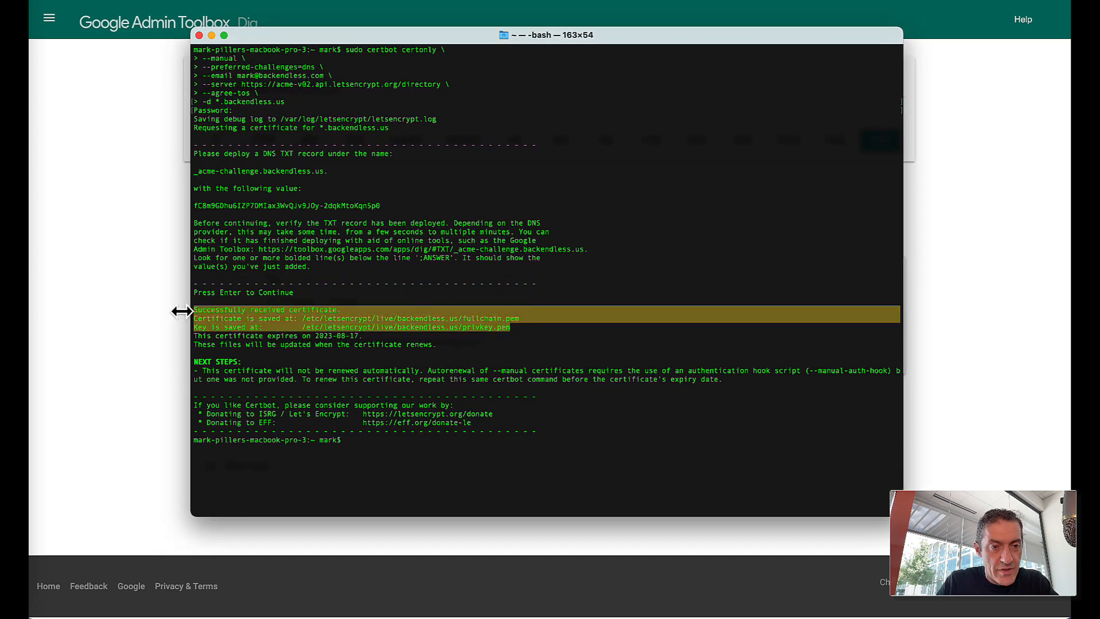
{"action": "left_click", "coordinate": [288, 298]}
{"action": "left_click_drag", "start_coordinate": [524, 327], "coordinate": [190, 319]}
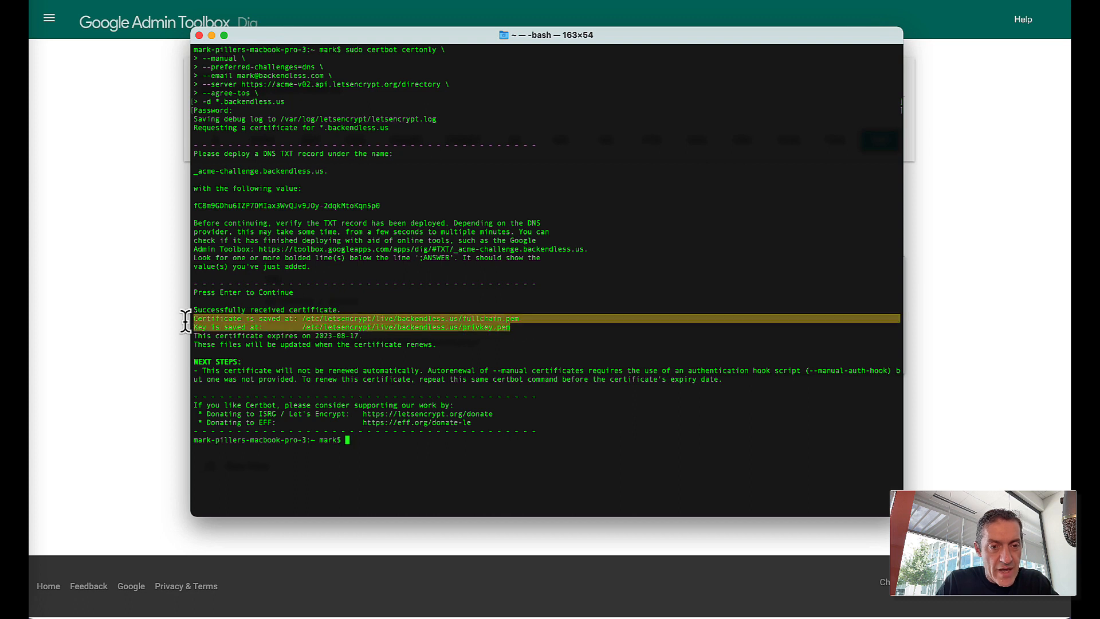
{"action": "left_click", "coordinate": [382, 338]}
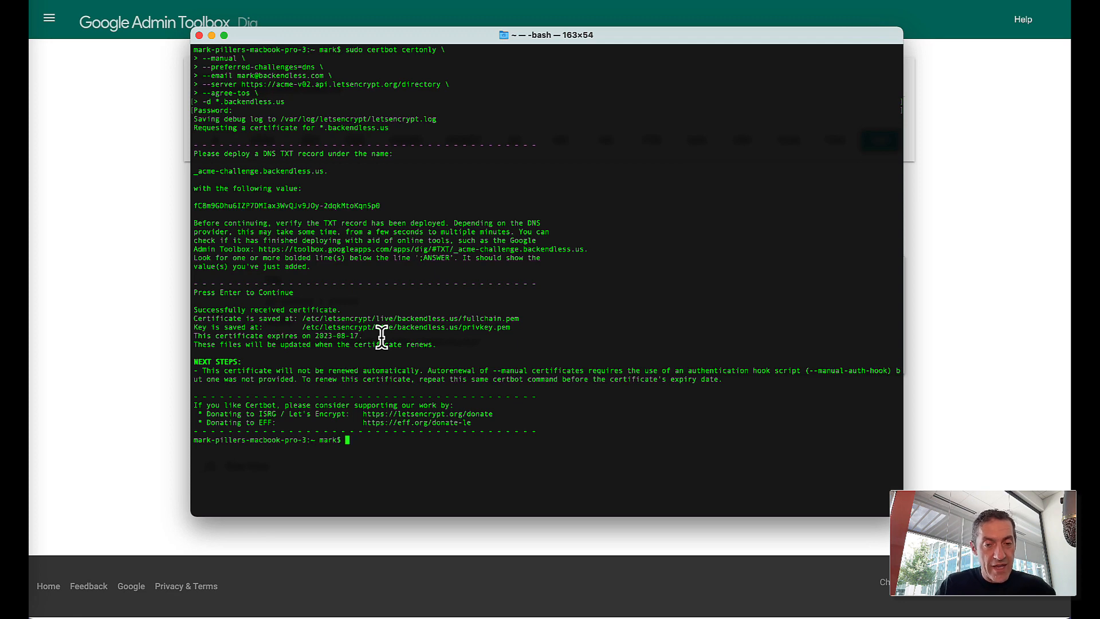
{"action": "key", "text": "super+Tab"}
{"action": "key", "text": "super+Tab"}
{"action": "key", "text": "super+Tab"}
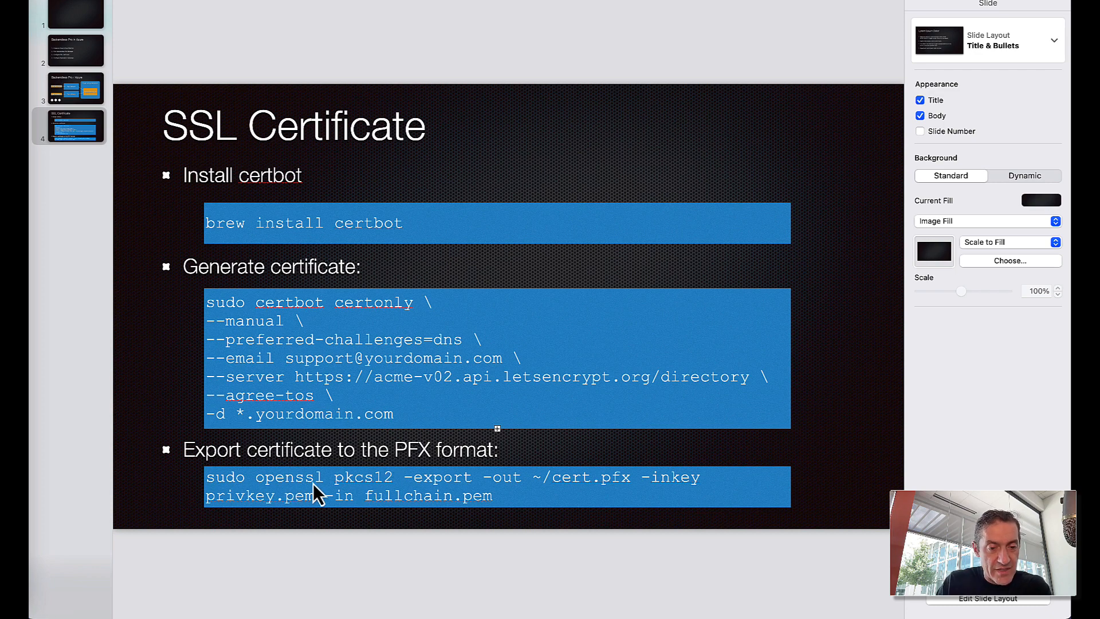
- Select the openssl PFX export command on the Keynote slide, then return to Terminal
{"action": "left_click", "coordinate": [418, 496]}
{"action": "double_click", "coordinate": [408, 497]}
{"action": "left_click", "coordinate": [471, 496]}
{"action": "left_click_drag", "start_coordinate": [491, 496], "coordinate": [205, 480]}
{"action": "key", "text": "cmd+c"}
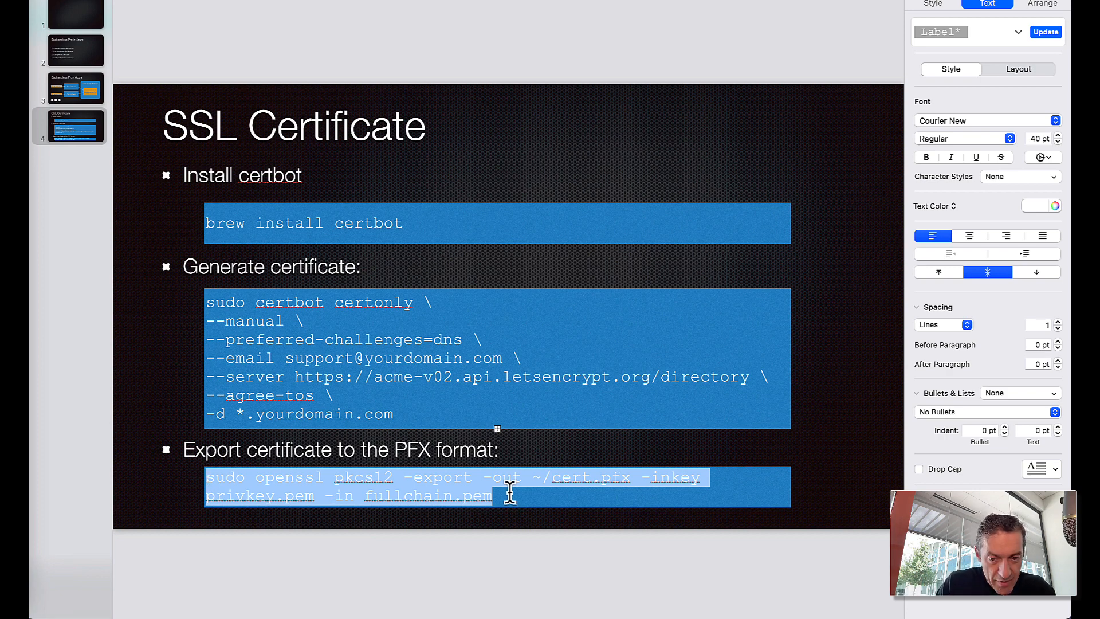
{"action": "key", "text": "super+Tab"}
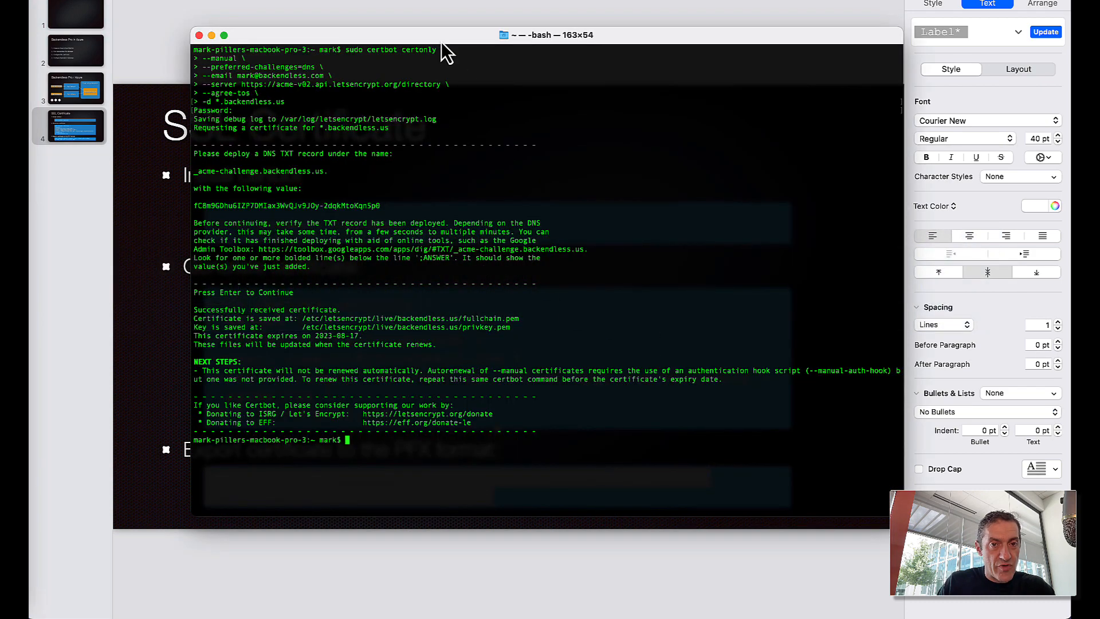
{"action": "left_click_drag", "start_coordinate": [441, 42], "coordinate": [415, 37]}
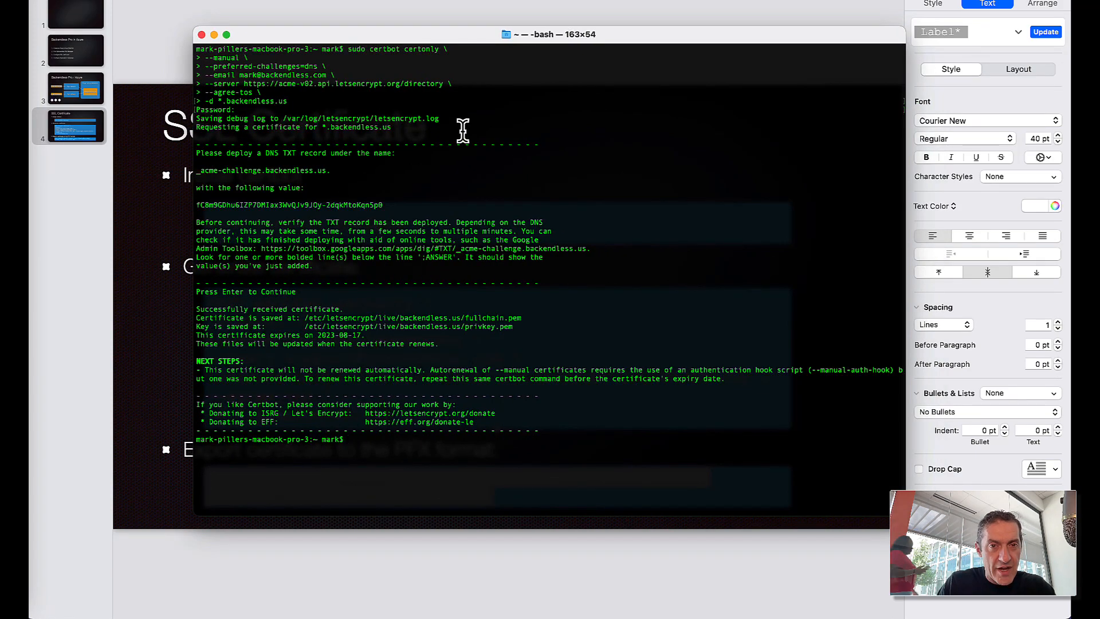
- Change to /etc/letsencrypt/live/backendless.us and confirm the folder with pwd
{"action": "left_click_drag", "start_coordinate": [452, 40], "coordinate": [451, 43]}
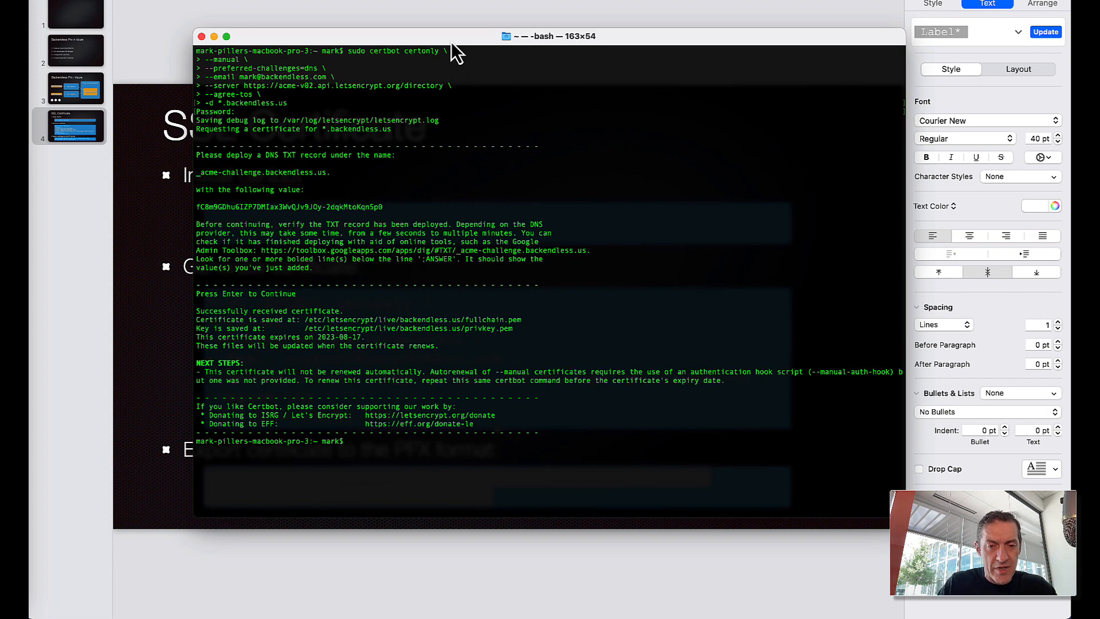
{"action": "type", "text": "cd /etc/letsencrypt/live/backendless.us"}
{"action": "key", "text": "Return"}
{"action": "type", "text": "pwd"}
{"action": "key", "text": "Return"}
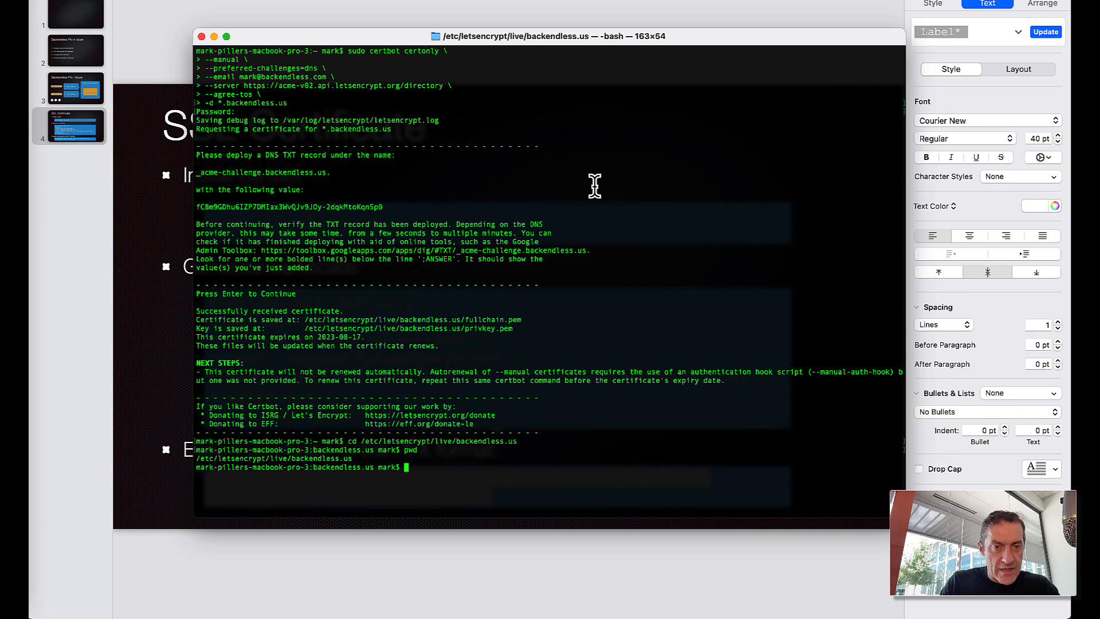
- Run the pasted openssl pkcs12 export to ~/backendless-us-cert.pfx, entering the passwords
{"action": "key", "text": "cmd+k"}
{"action": "key", "text": "cmd+v"}
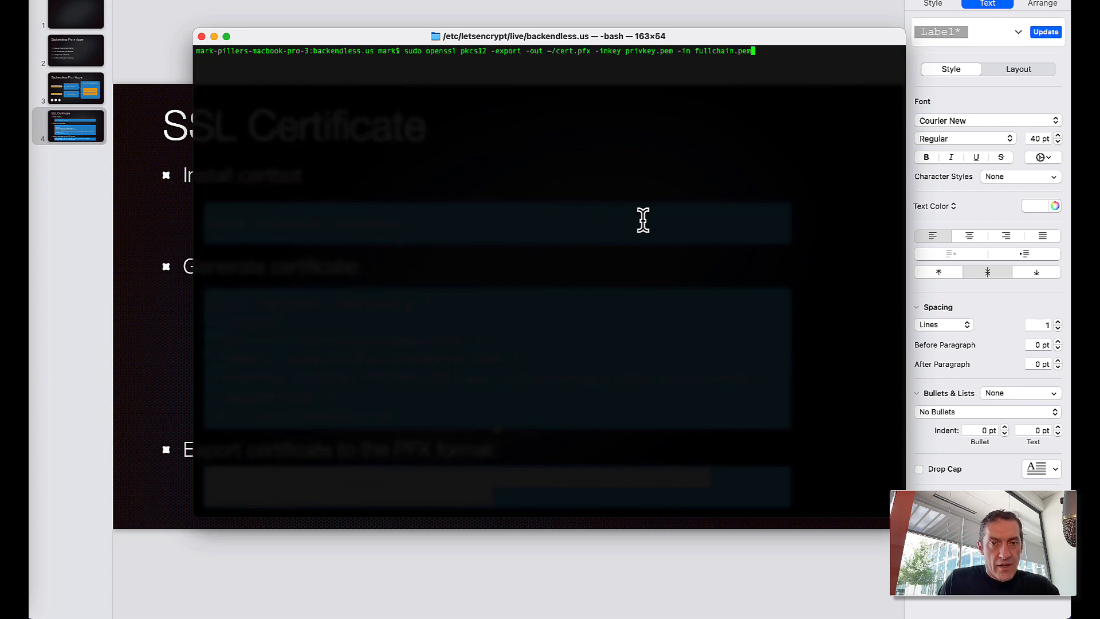
{"action": "key", "text": "alt+Left"}
{"action": "key", "text": "alt+Left"}
{"action": "key", "text": "alt+Left"}
{"action": "key", "text": "alt+Left"}
{"action": "key", "text": "alt+Left"}
{"action": "key", "text": "alt+Left"}
{"action": "key", "text": "alt+Left"}
{"action": "key", "text": "alt+Left"}
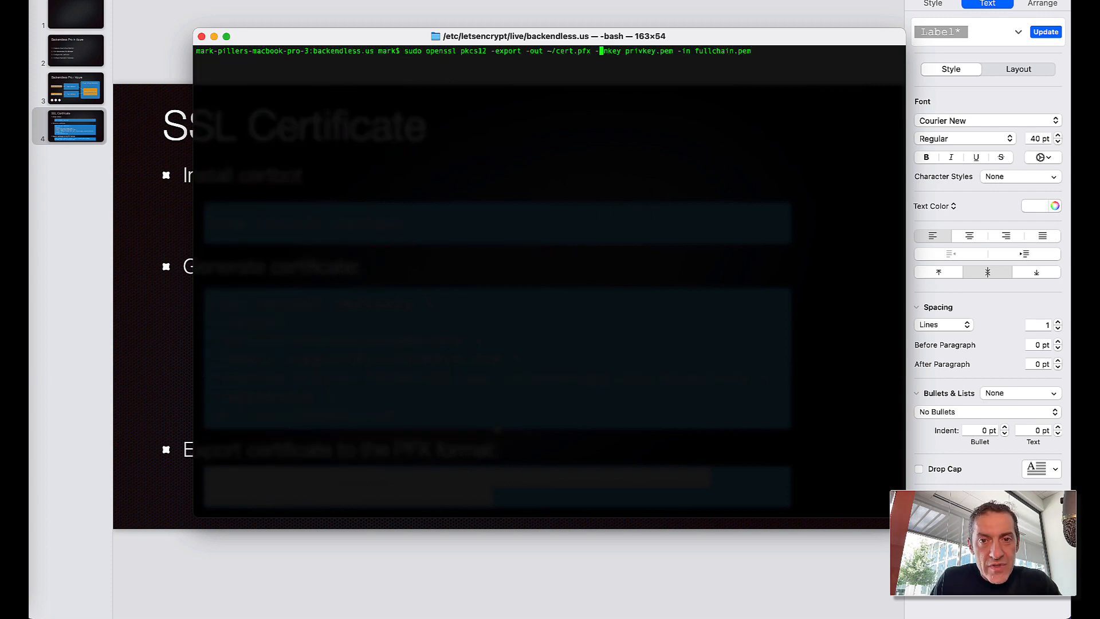
{"action": "type", "text": "backendl"}
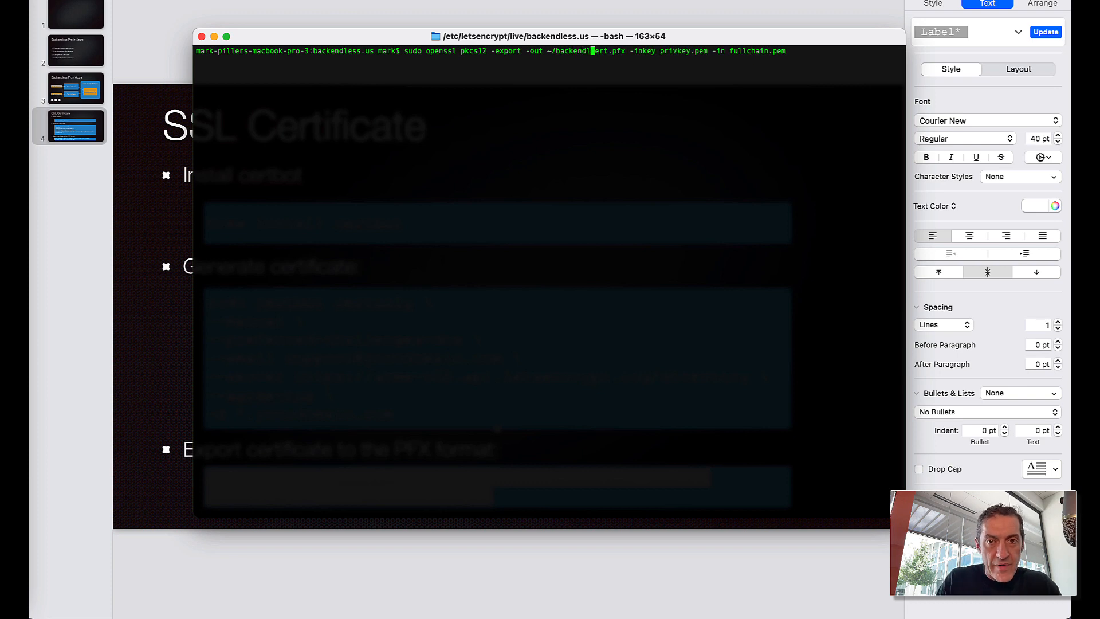
{"action": "type", "text": "ess-us"}
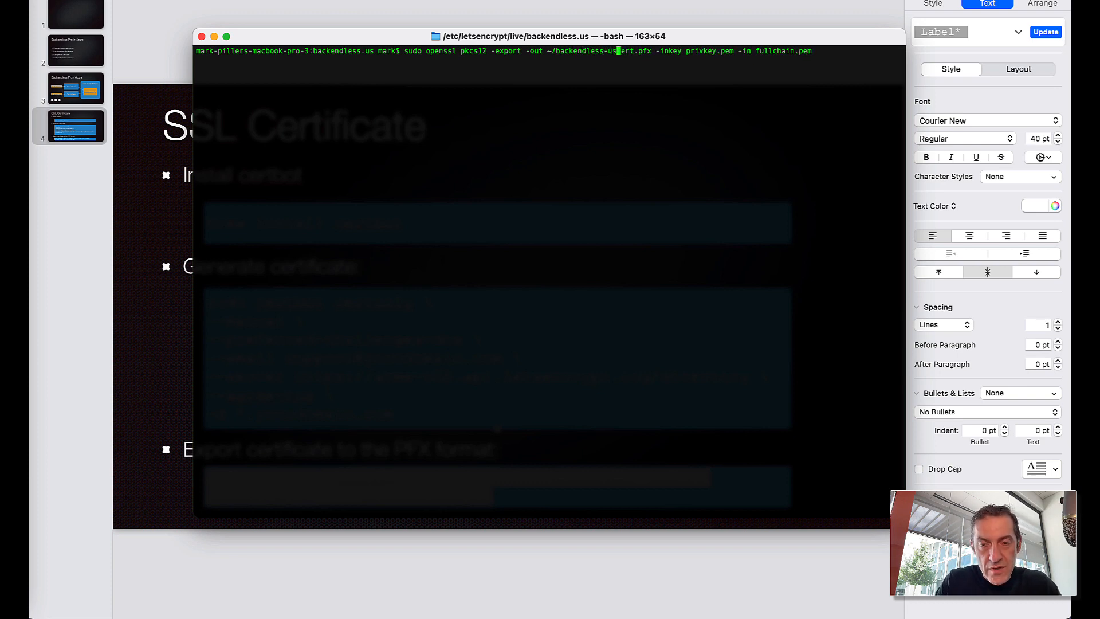
{"action": "type", "text": "-"}
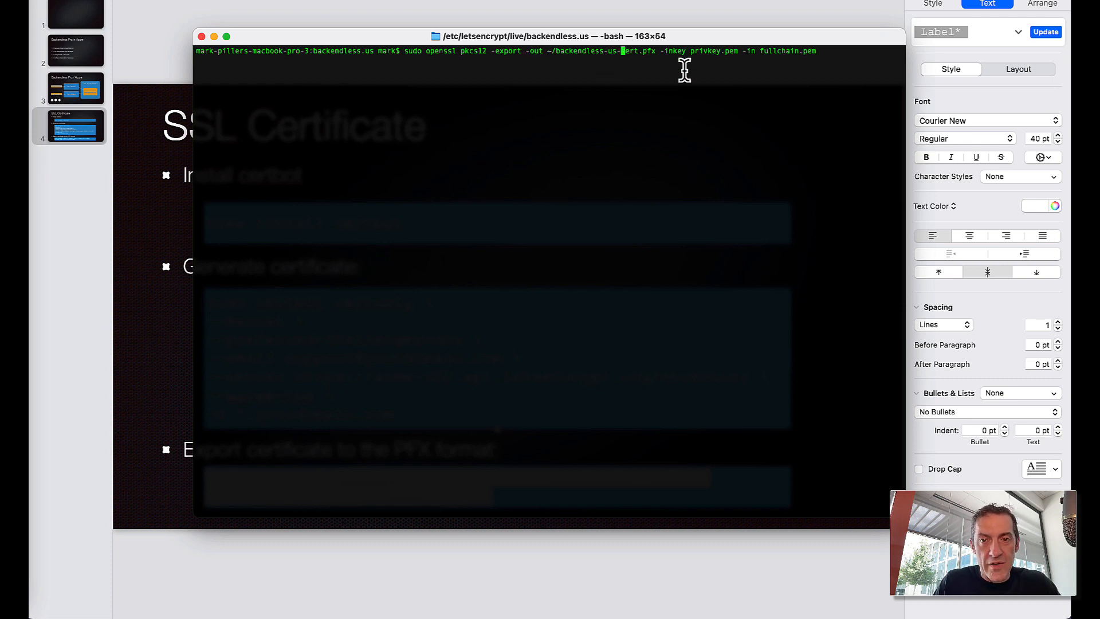
{"action": "key", "text": "Left"}
{"action": "key", "text": "Left"}
{"action": "key", "text": "Left"}
{"action": "key", "text": "Left"}
{"action": "key", "text": "Left"}
{"action": "key", "text": "Left"}
{"action": "key", "text": "Left"}
{"action": "key", "text": "Left"}
{"action": "key", "text": "Left"}
{"action": "key", "text": "Left"}
{"action": "key", "text": "Left"}
{"action": "key", "text": "Right"}
{"action": "key", "text": "Right"}
{"action": "key", "text": "Right"}
{"action": "key", "text": "Right"}
{"action": "key", "text": "Right"}
{"action": "key", "text": "Right"}
{"action": "key", "text": "Right"}
{"action": "key", "text": "Right"}
{"action": "key", "text": "Right"}
{"action": "key", "text": "Right"}
{"action": "key", "text": "Right"}
{"action": "key", "text": "Right"}
{"action": "key", "text": "Right"}
{"action": "key", "text": "Right"}
{"action": "key", "text": "Right"}
{"action": "key", "text": "Right"}
{"action": "key", "text": "Right"}
{"action": "key", "text": "Right"}
{"action": "key", "text": "Right"}
{"action": "key", "text": "Right"}
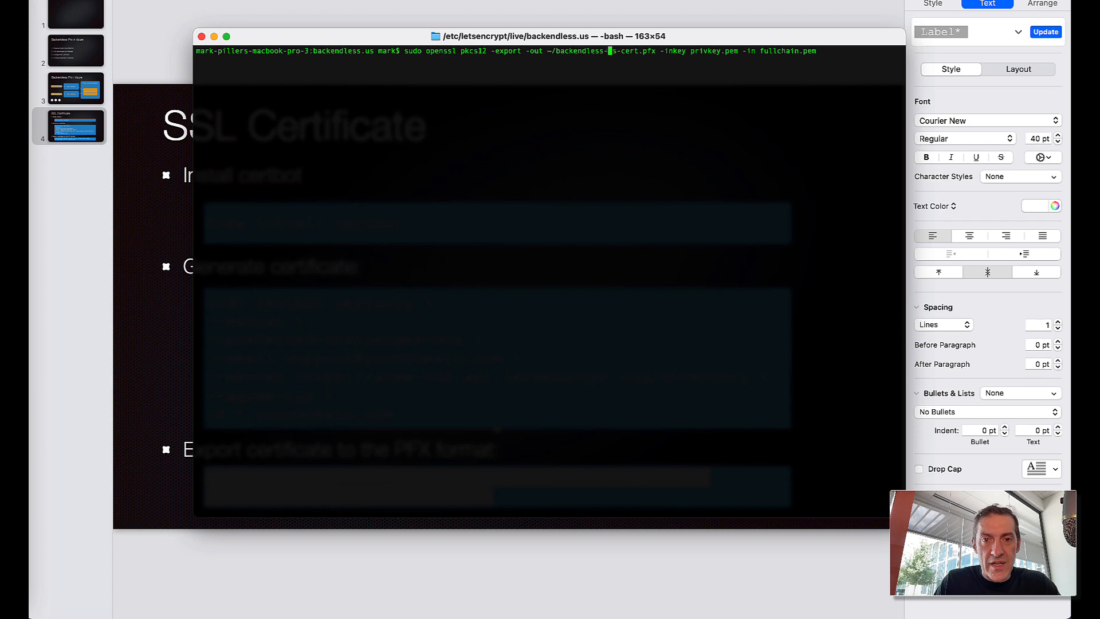
{"action": "key", "text": "Return"}
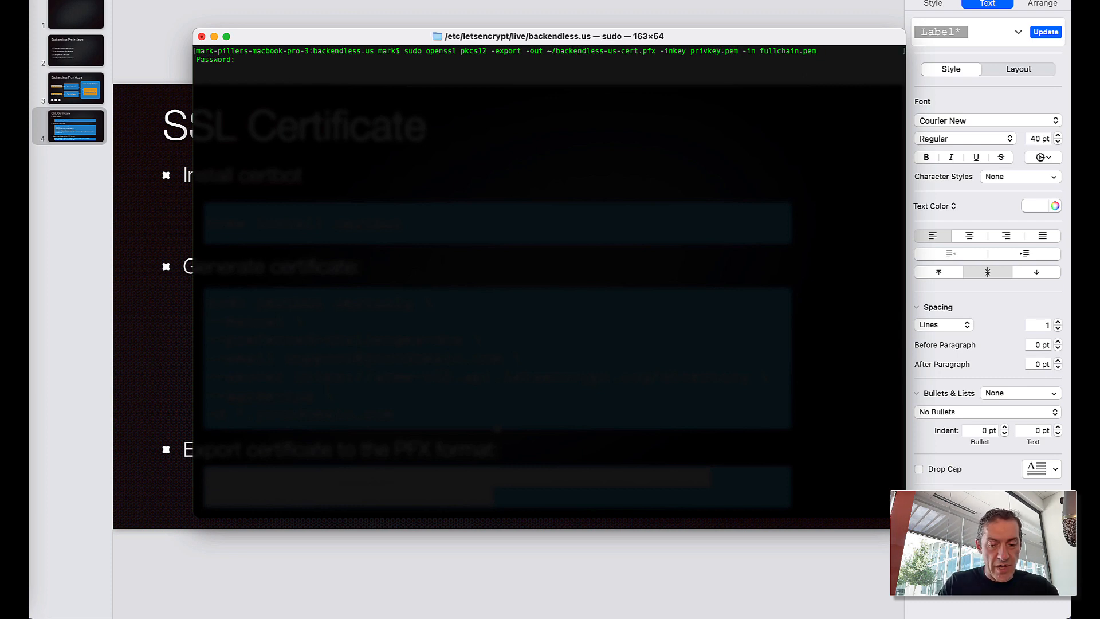
{"action": "key", "text": "Return"}
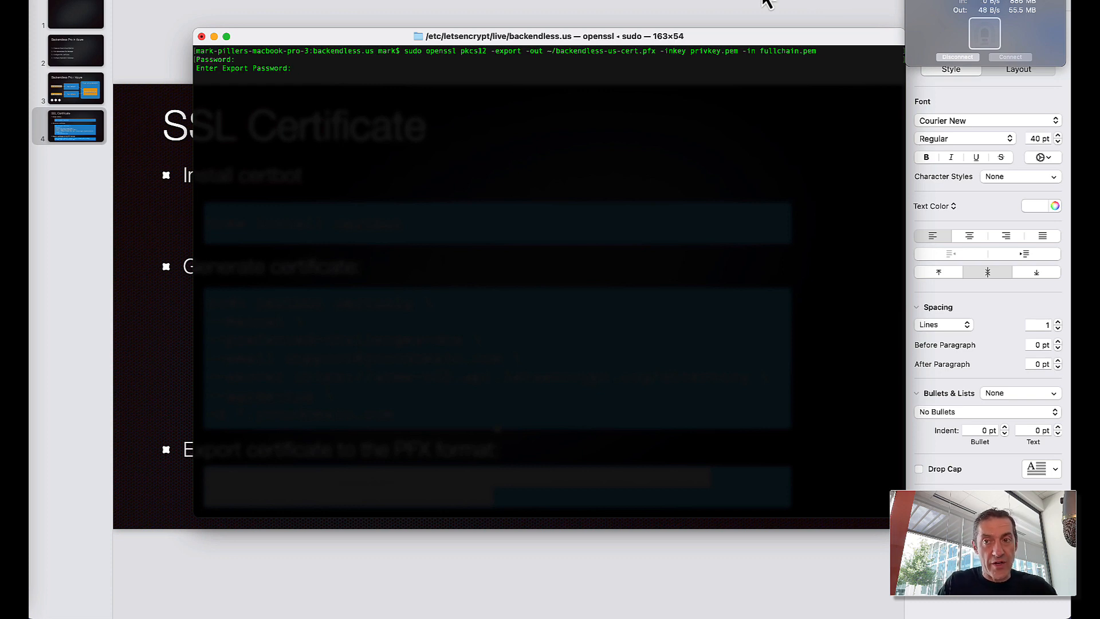
{"action": "key", "text": "Return"}
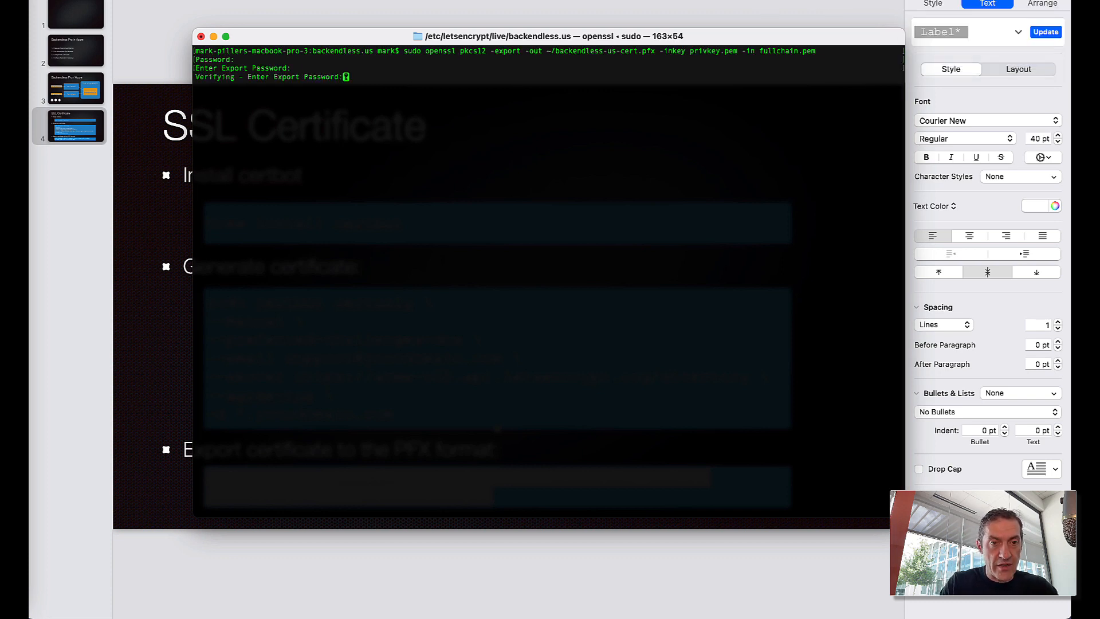
{"action": "key", "text": "Return"}
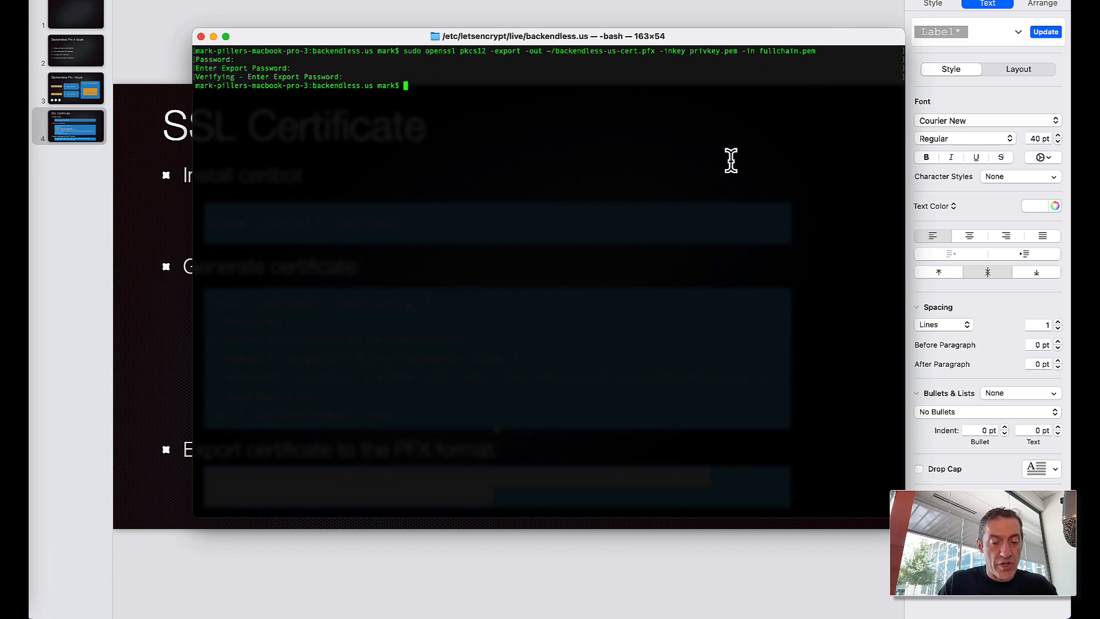
- List ~/backendless-us-cert.pfx to confirm the exported certificate file
{"action": "type", "text": "ls ~/"}
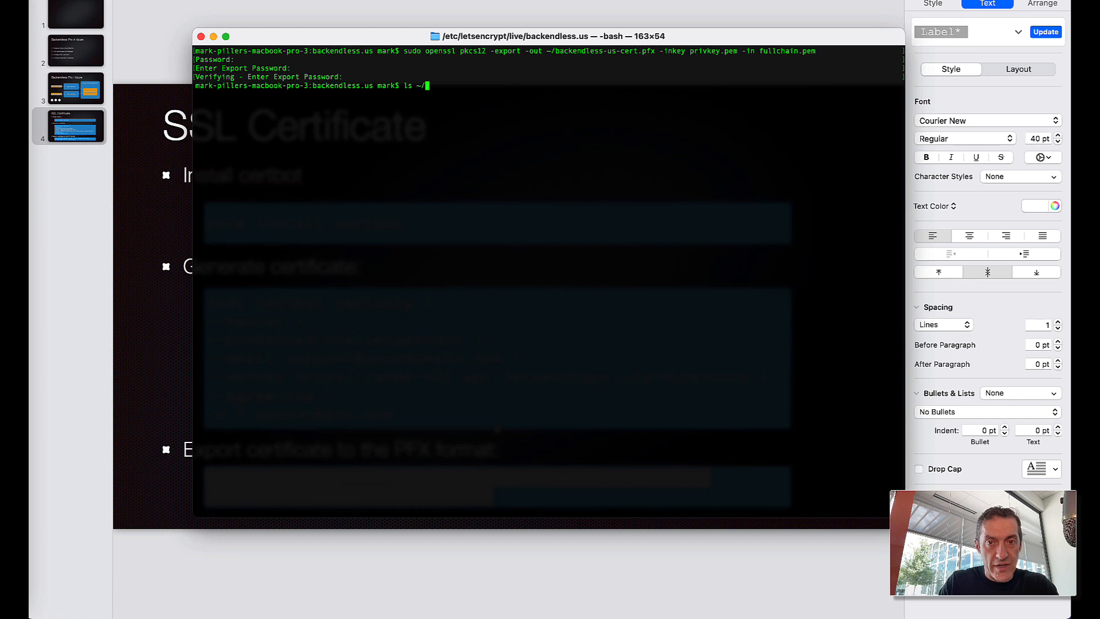
{"action": "type", "text": "backendless-us-c"}
{"action": "key", "text": "Tab"}
{"action": "key", "text": "Return"}
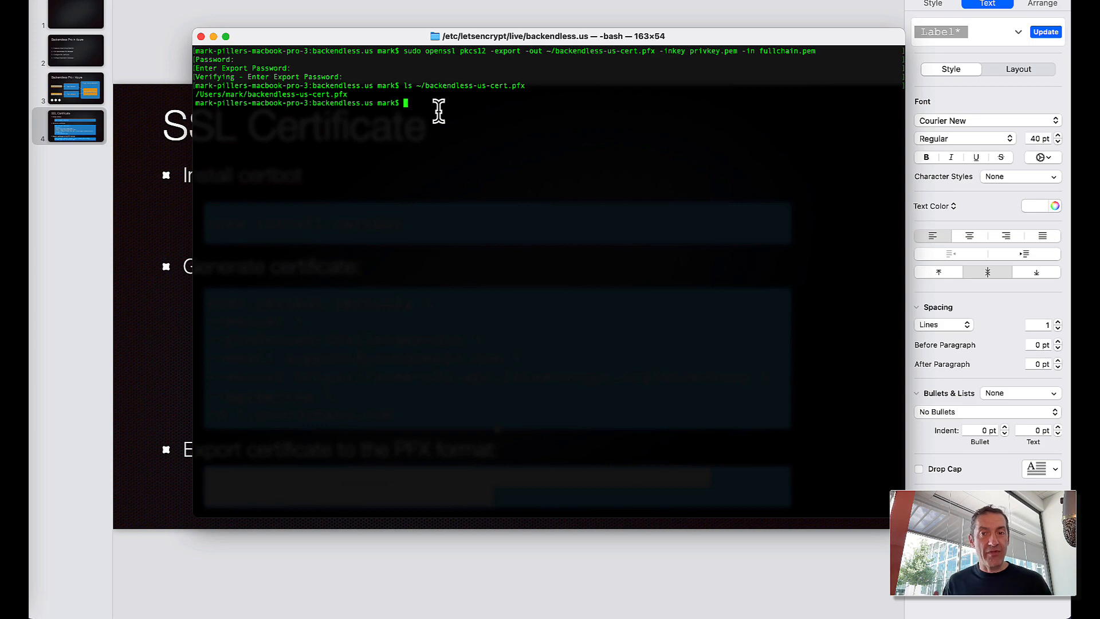
{"action": "key", "text": "super+Tab"}
{"action": "key", "text": "super+Tab"}
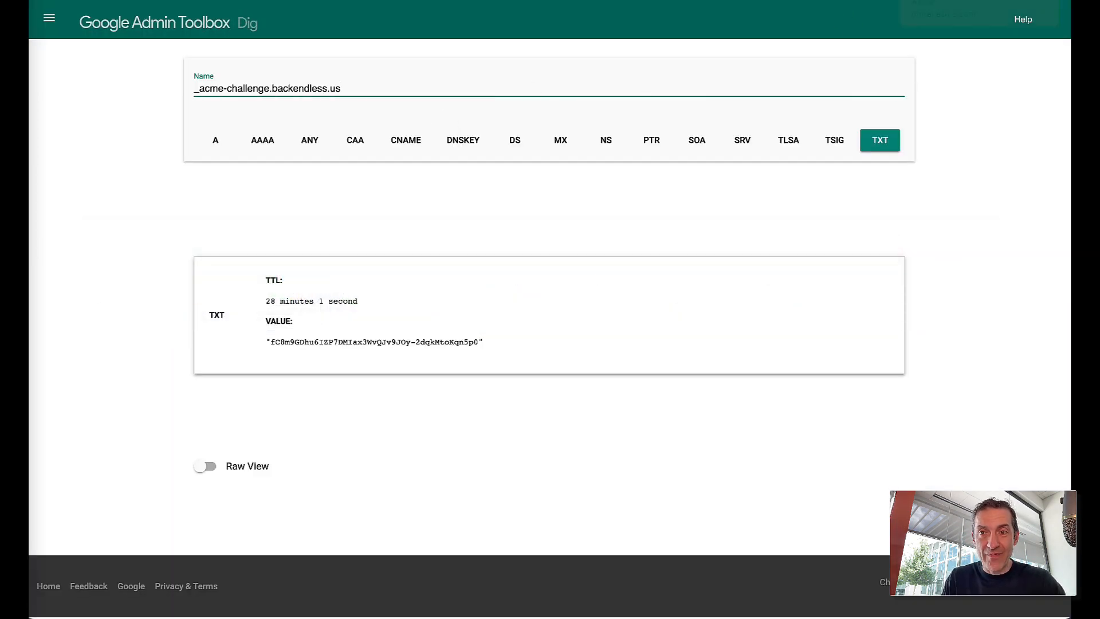
- Find Application gateways via portal search and start creating a new gateway
{"action": "key", "text": "ctrl+Tab"}
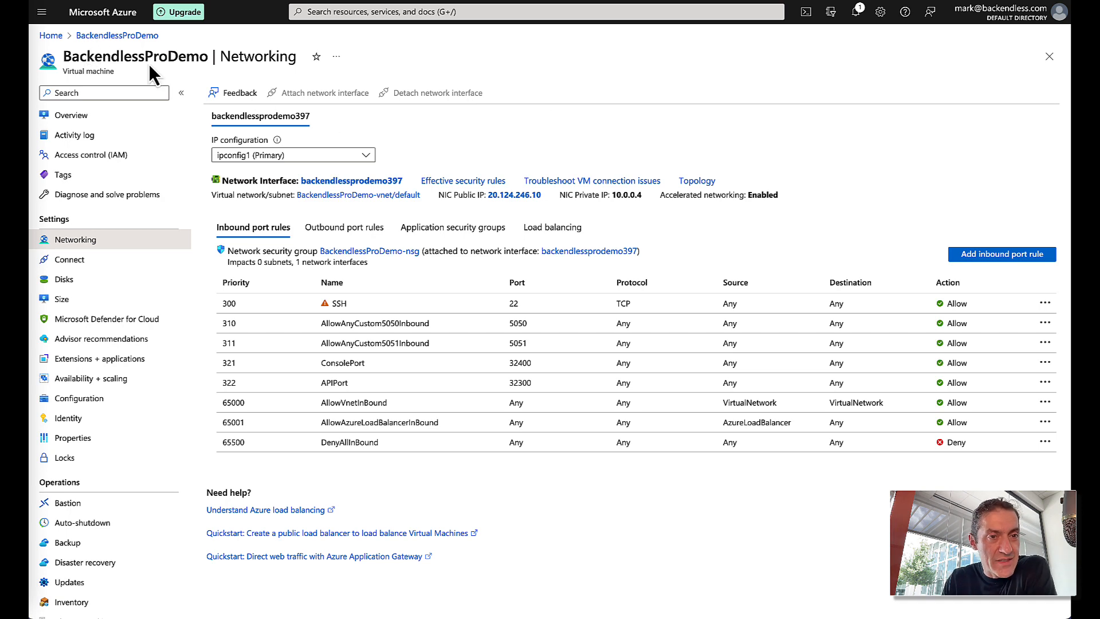
{"action": "left_click", "coordinate": [50, 37]}
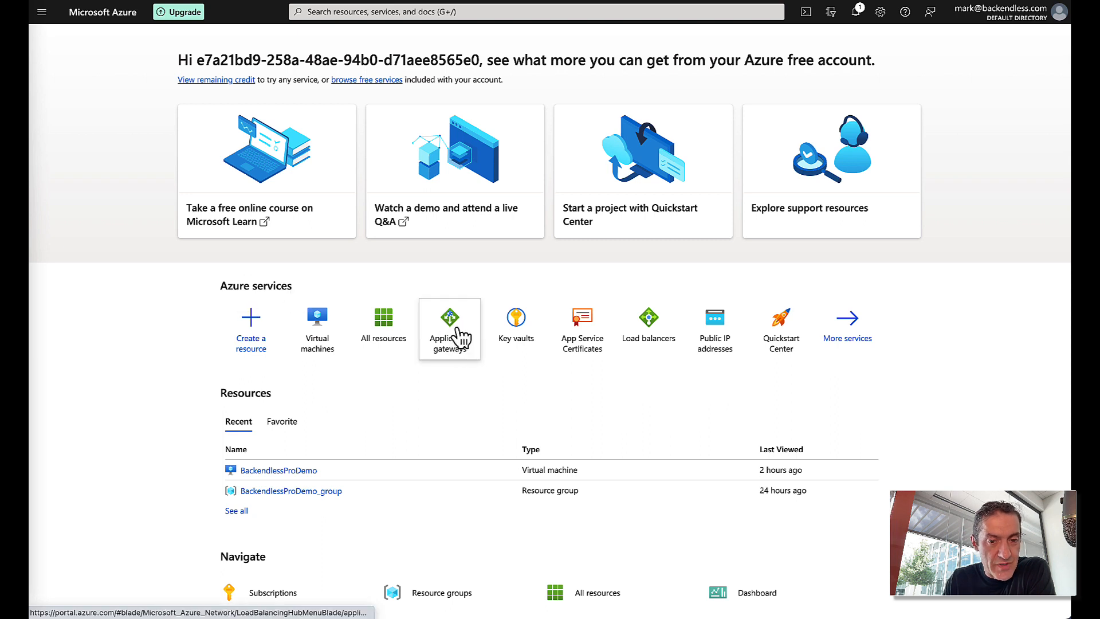
{"action": "left_click", "coordinate": [398, 11]}
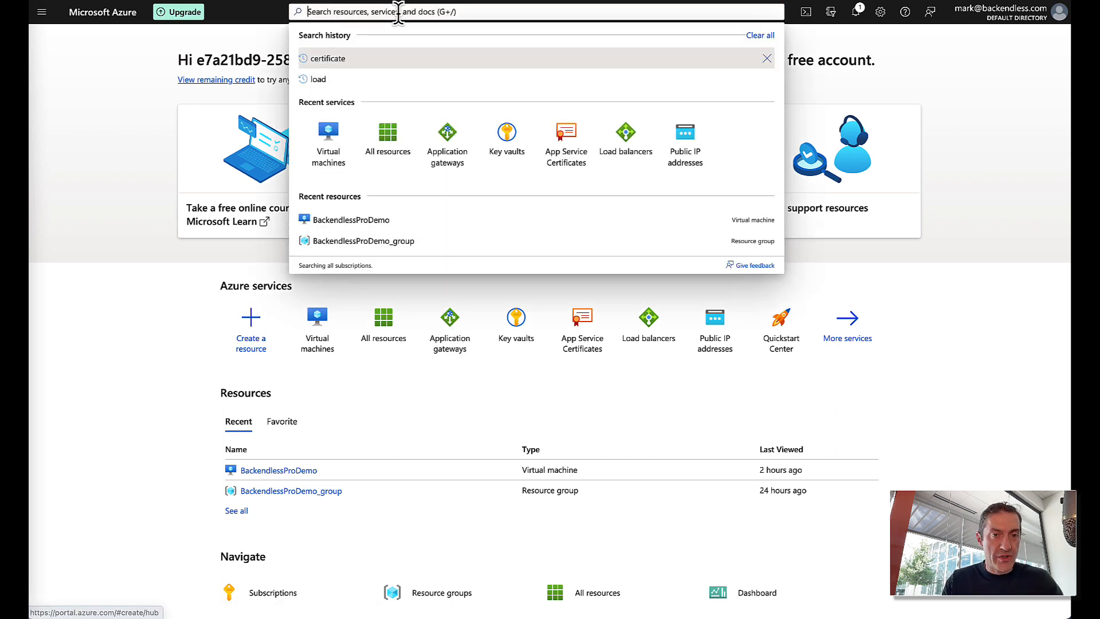
{"action": "type", "text": "Applei"}
{"action": "key", "text": "BackSpace"}
{"action": "key", "text": "BackSpace"}
{"action": "type", "text": "ication"}
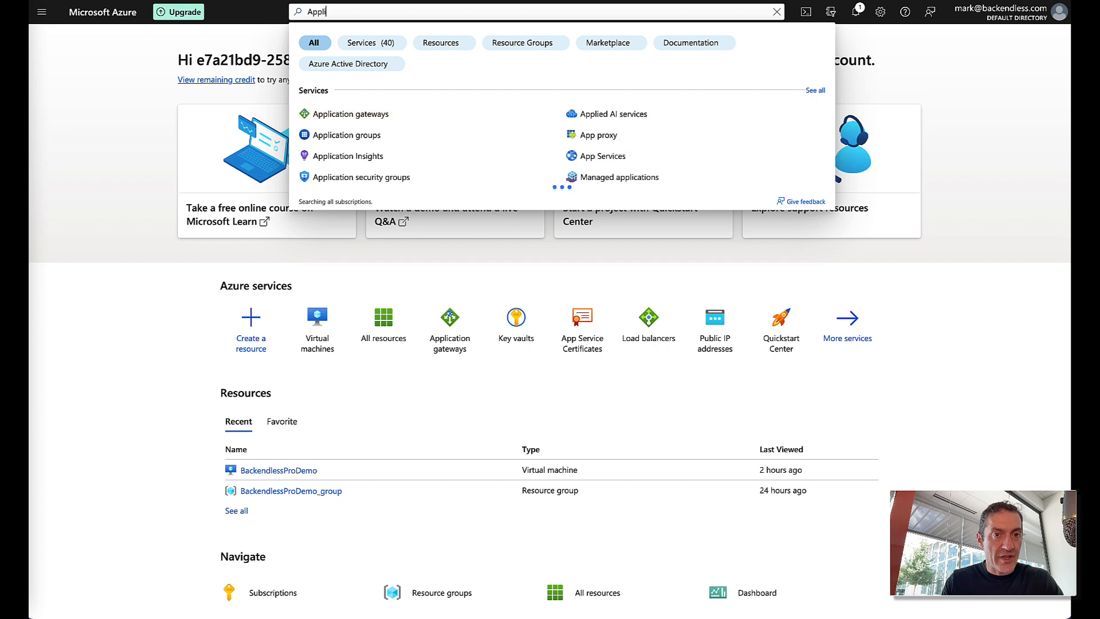
{"action": "left_click", "coordinate": [368, 113]}
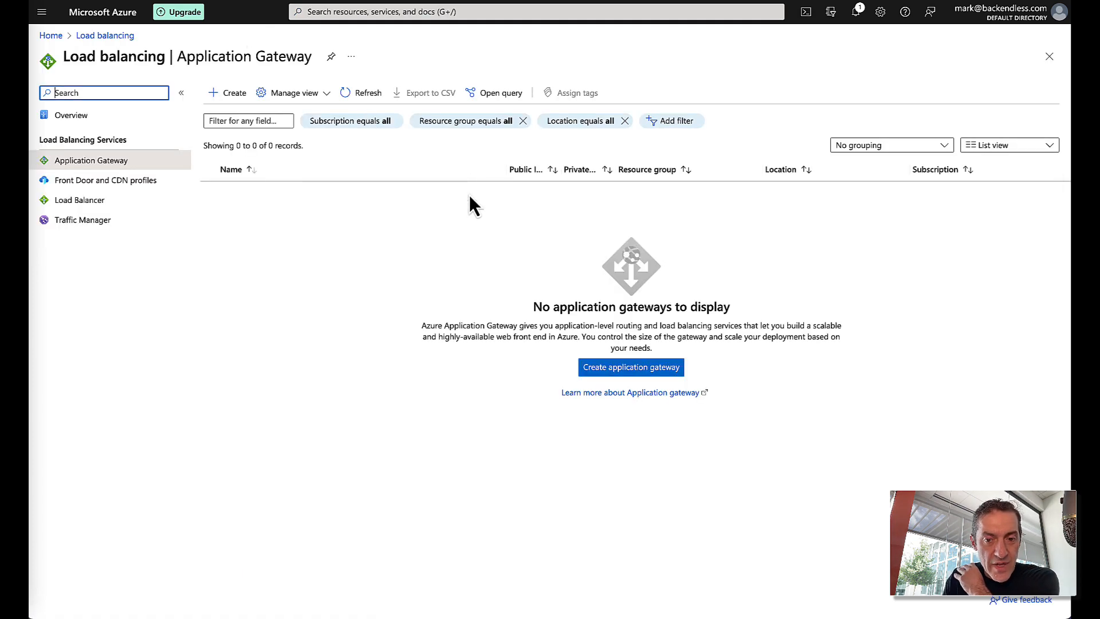
{"action": "left_click", "coordinate": [646, 373]}
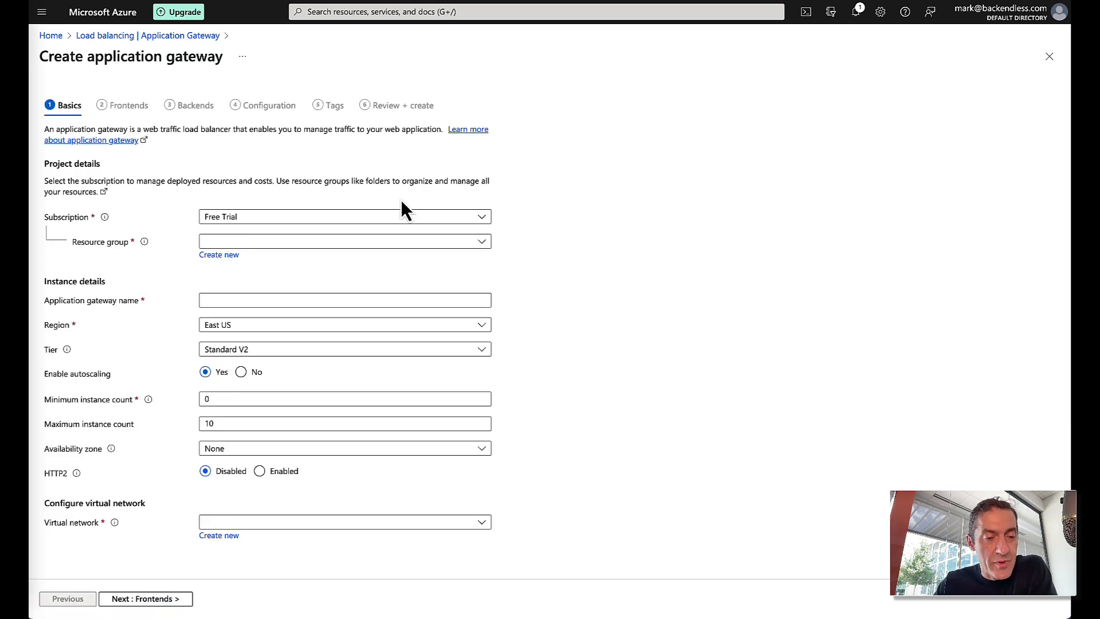
- Place the gateway in BackendlessProDemo_group and name it ConsoleApplicationGateway
{"action": "left_click", "coordinate": [236, 243]}
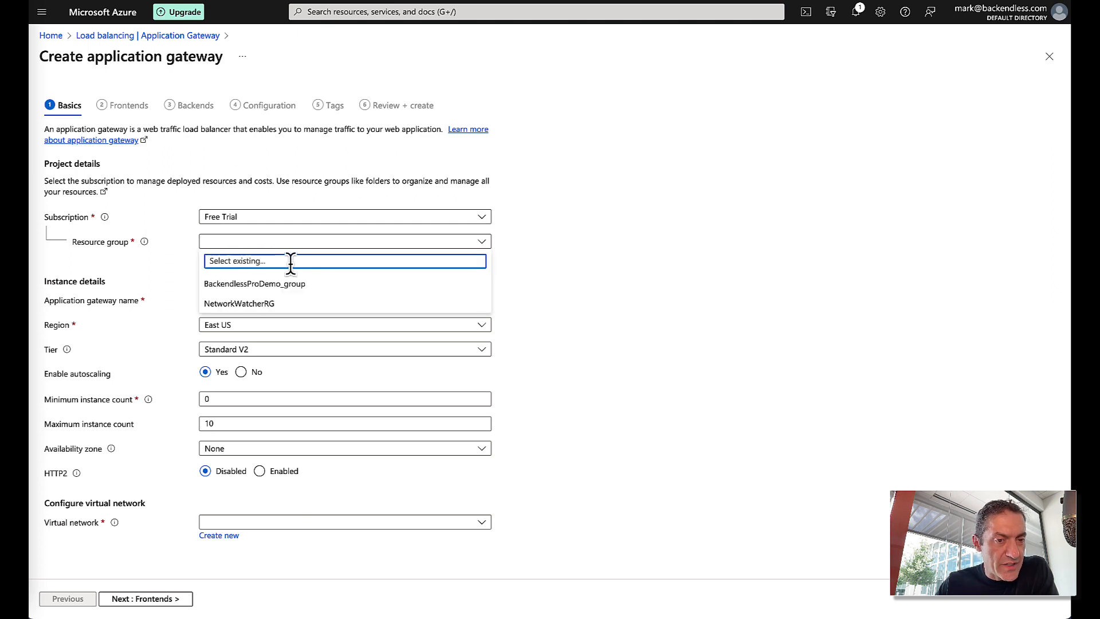
{"action": "left_click", "coordinate": [264, 283]}
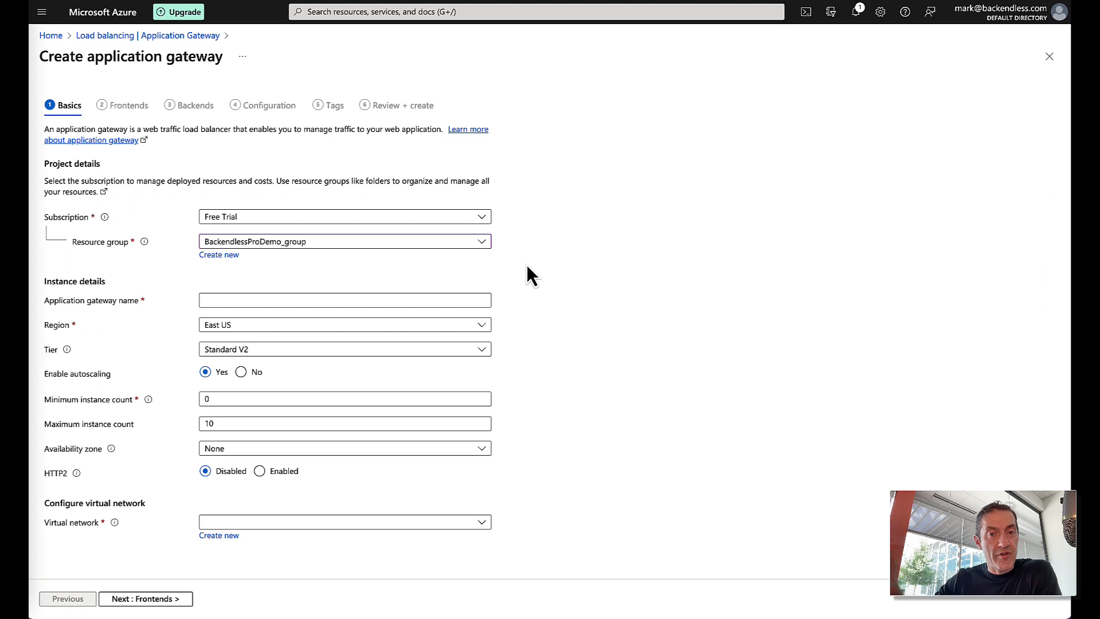
{"action": "left_click", "coordinate": [320, 299]}
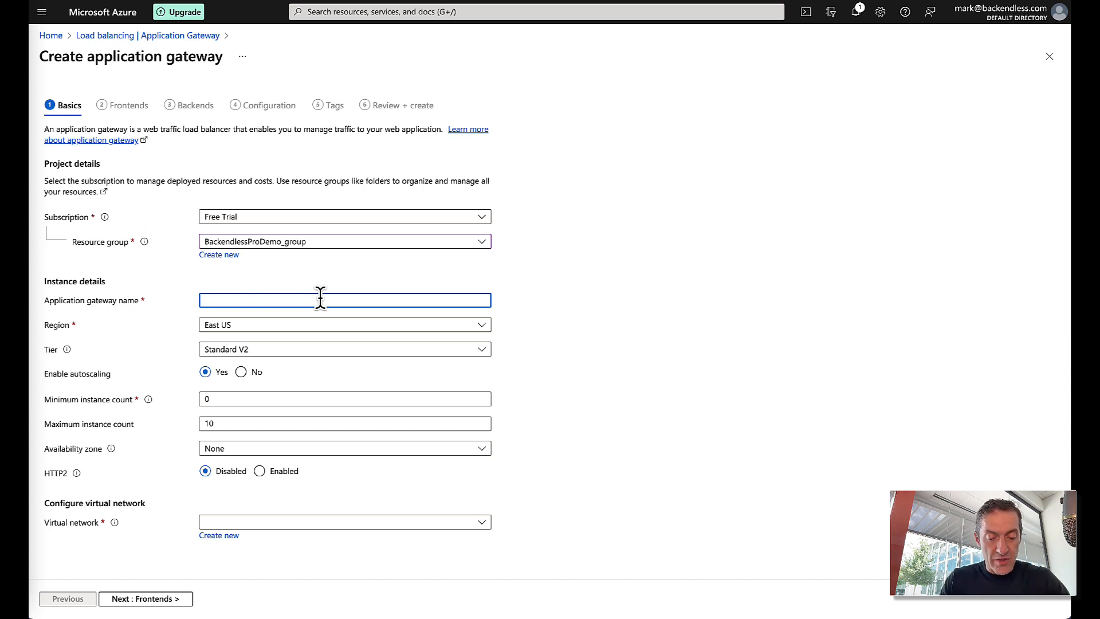
{"action": "type", "text": "Console"}
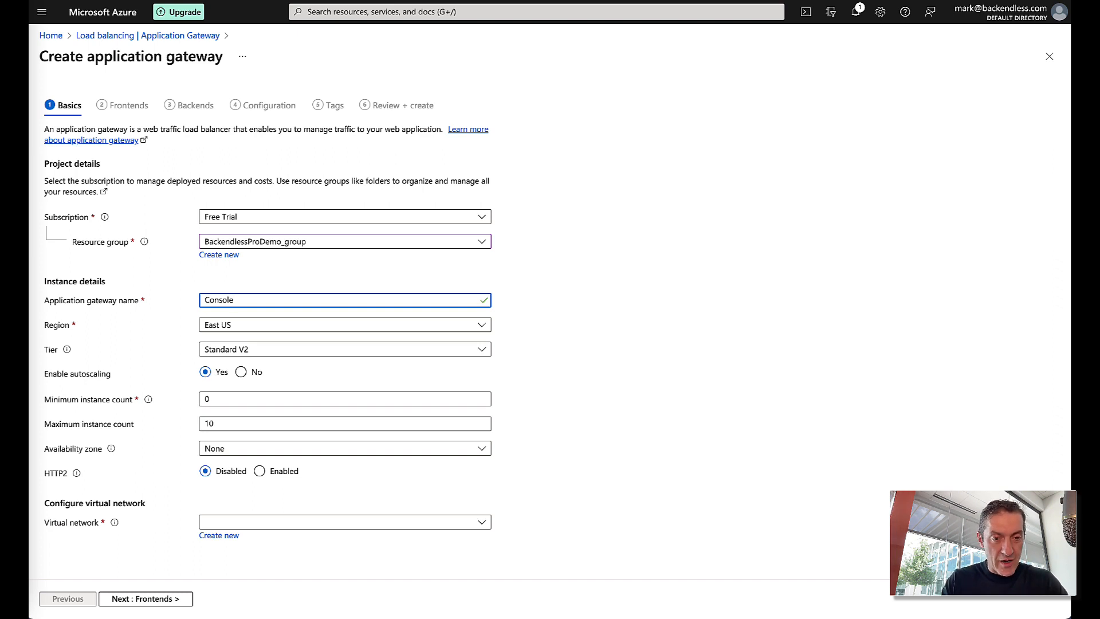
{"action": "type", "text": "Application"}
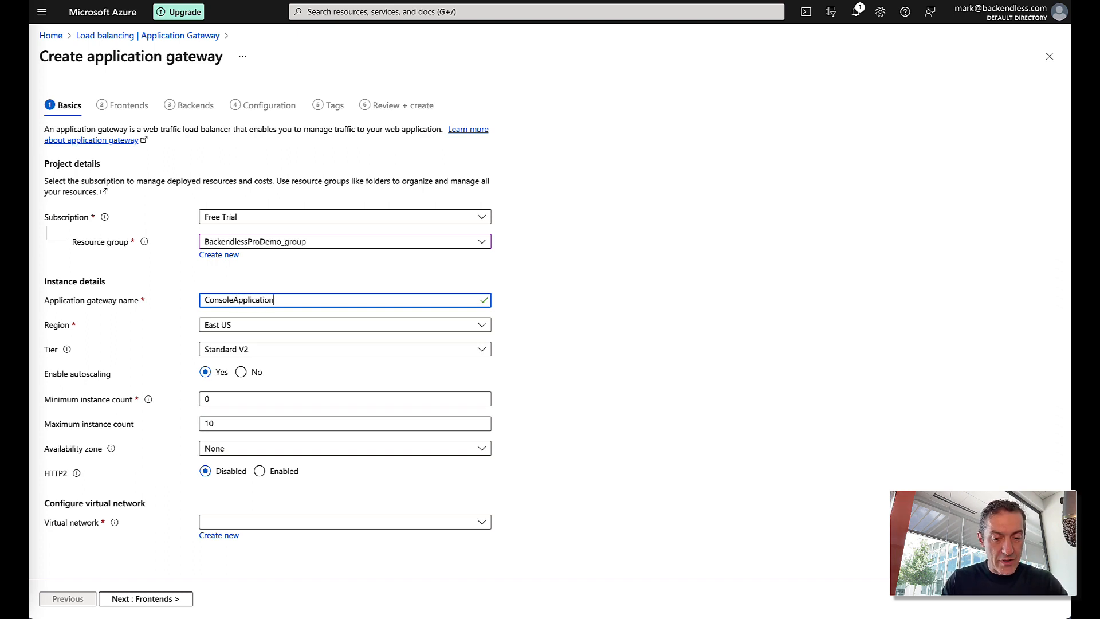
{"action": "type", "text": "Gateway"}
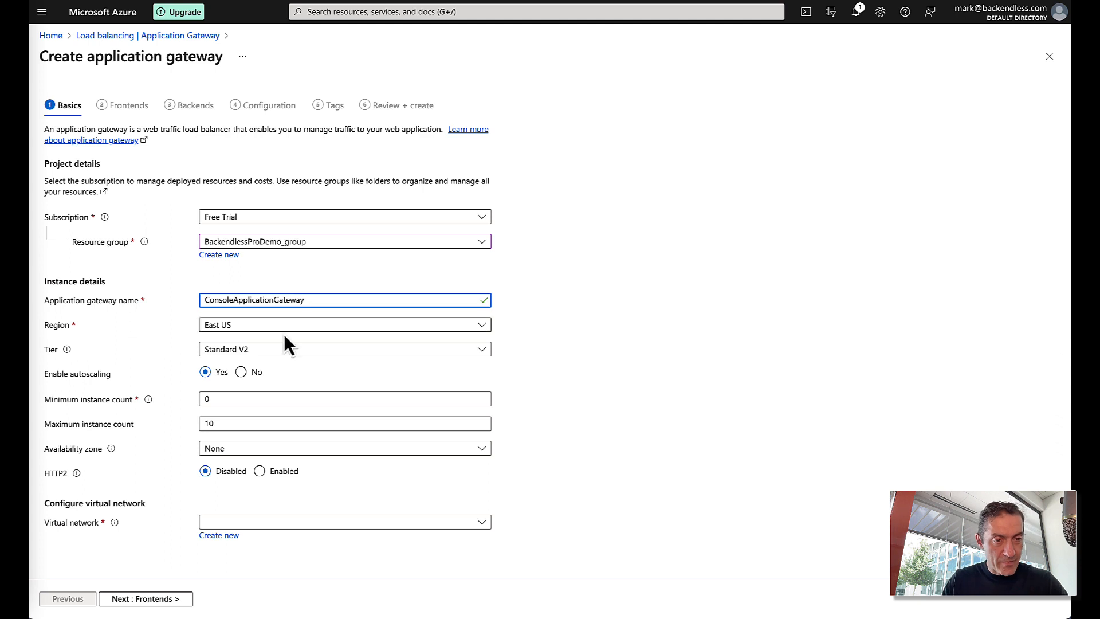
{"action": "left_click", "coordinate": [559, 325]}
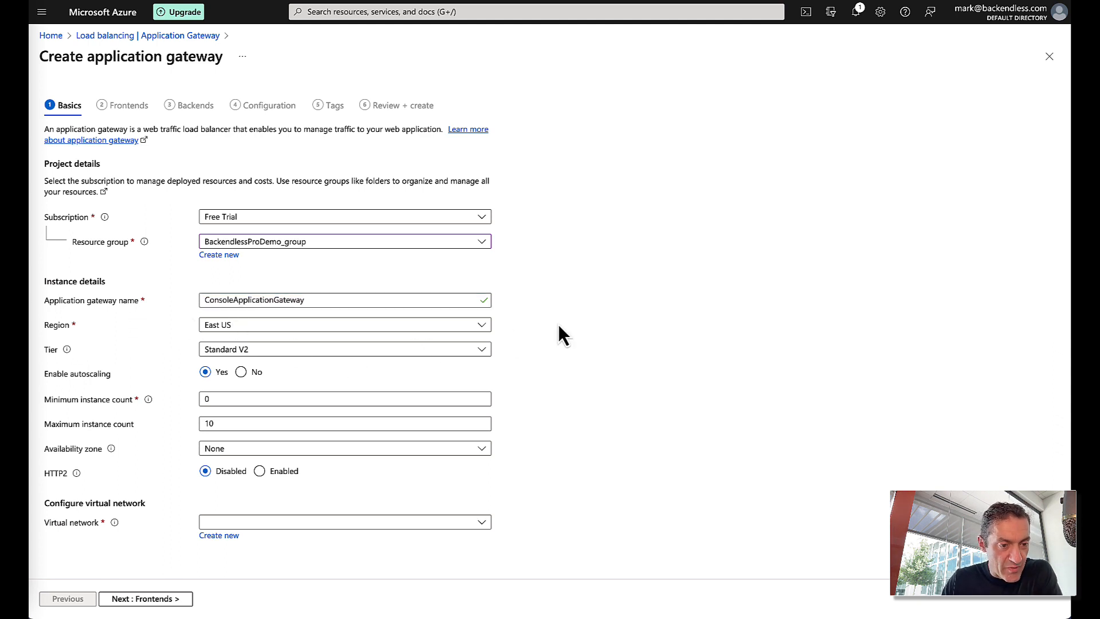
- Choose BackendlessProDemo-vnet as the virtual network, exposing the subnet error
{"action": "left_click", "coordinate": [217, 523]}
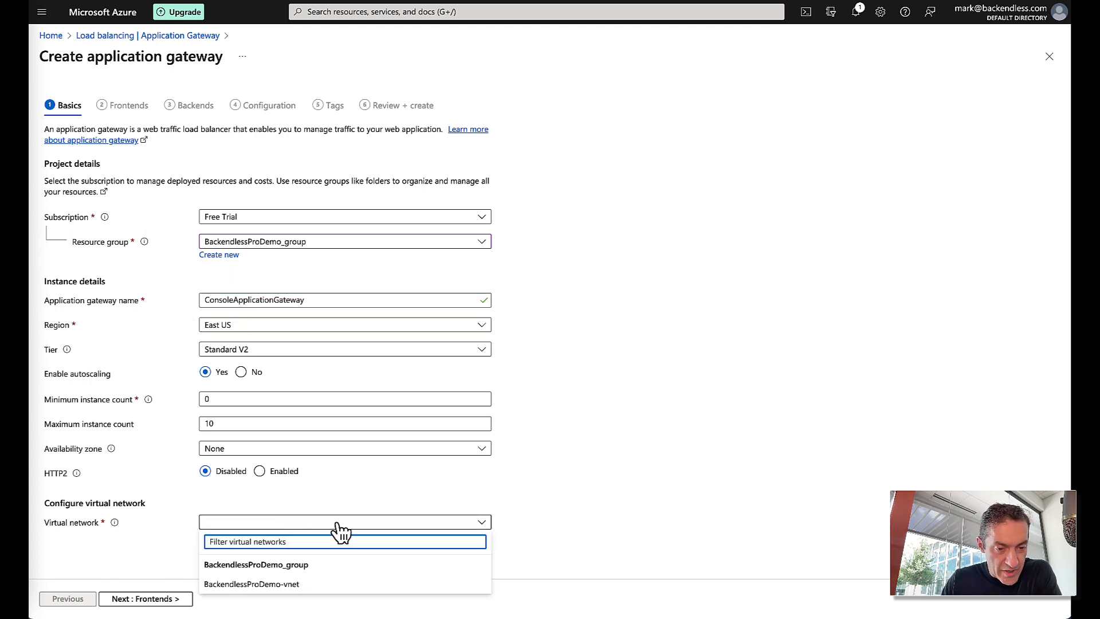
{"action": "left_click", "coordinate": [281, 585]}
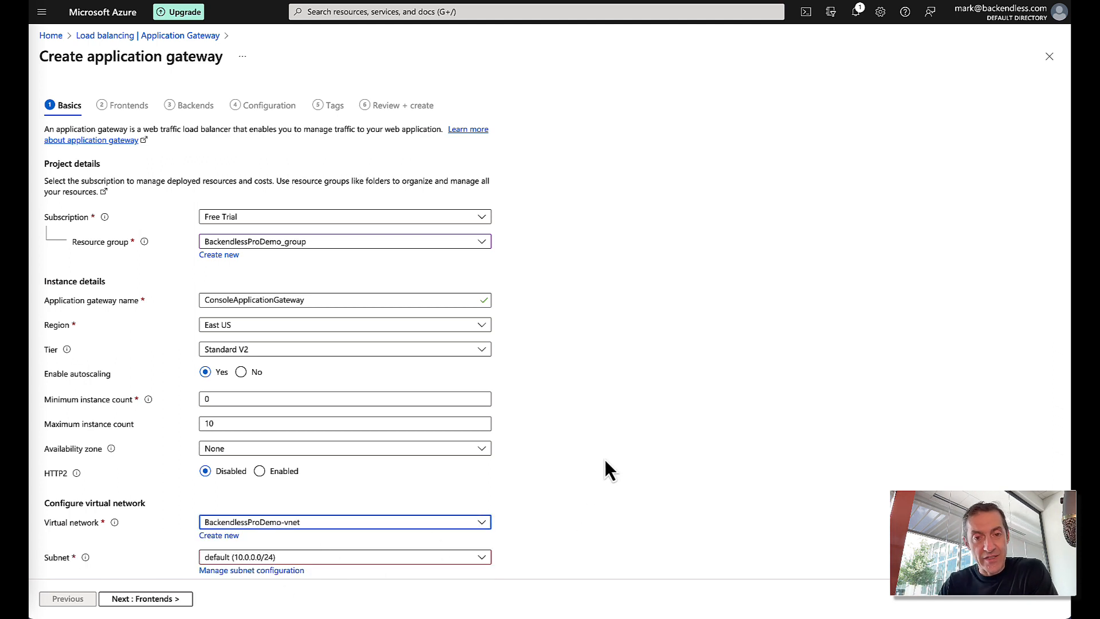
{"action": "scroll", "coordinate": [604, 459], "scroll_direction": "down", "scroll_amount": 1}
{"action": "scroll", "coordinate": [610, 398], "scroll_direction": "down", "scroll_amount": 1}
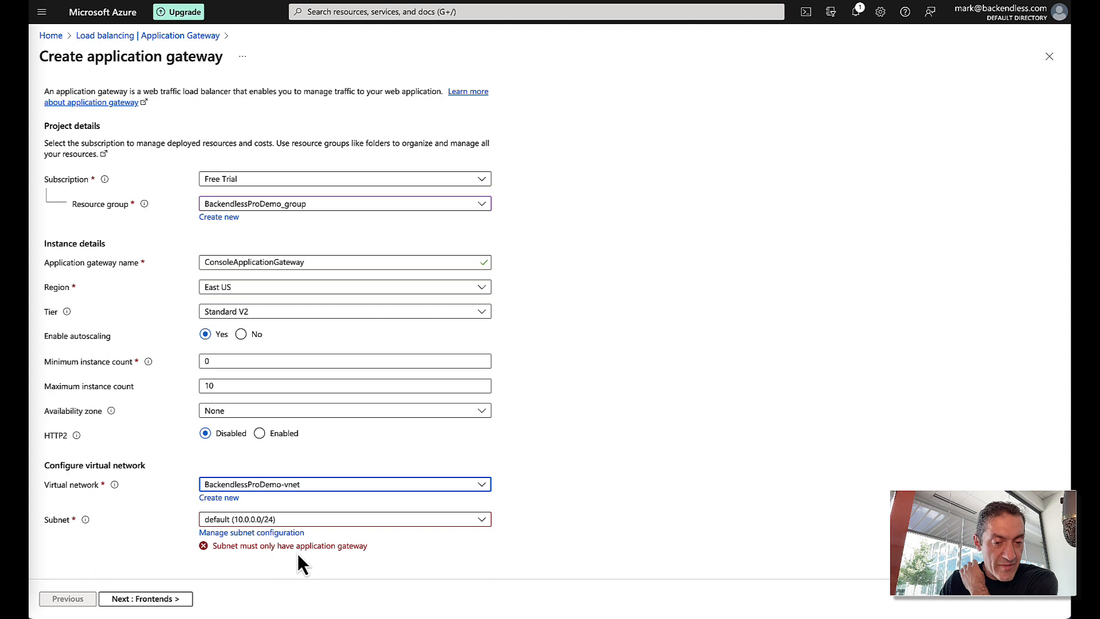
- Add a new subnet AppGatewaySubnet (10.0.1.0/24) to BackendlessProDemo-vnet
{"action": "left_click", "coordinate": [259, 533]}
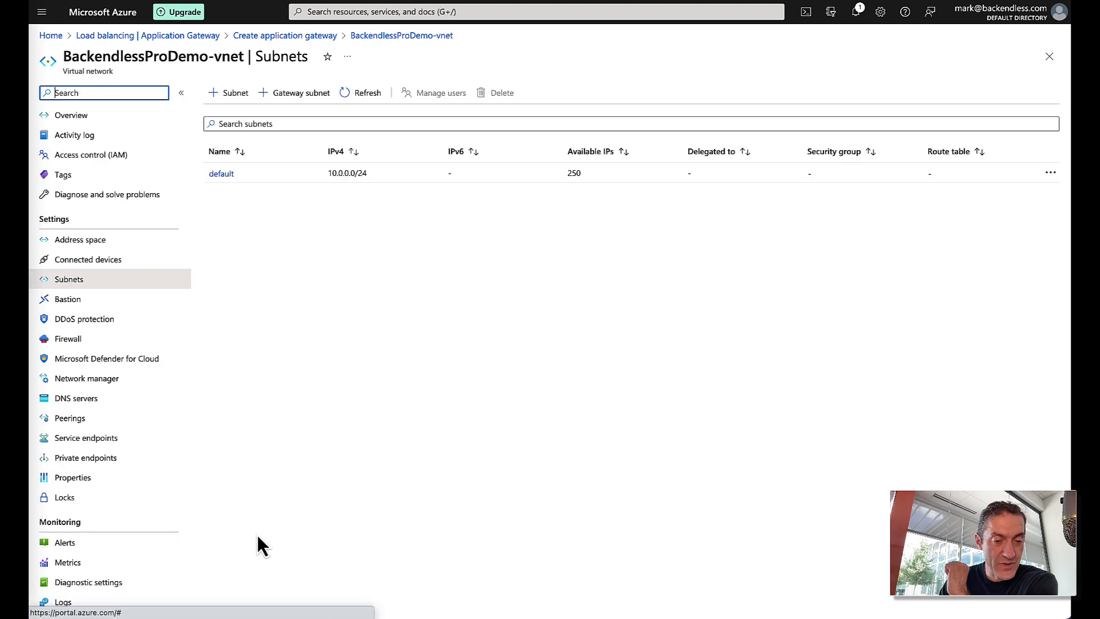
{"action": "left_click", "coordinate": [232, 92]}
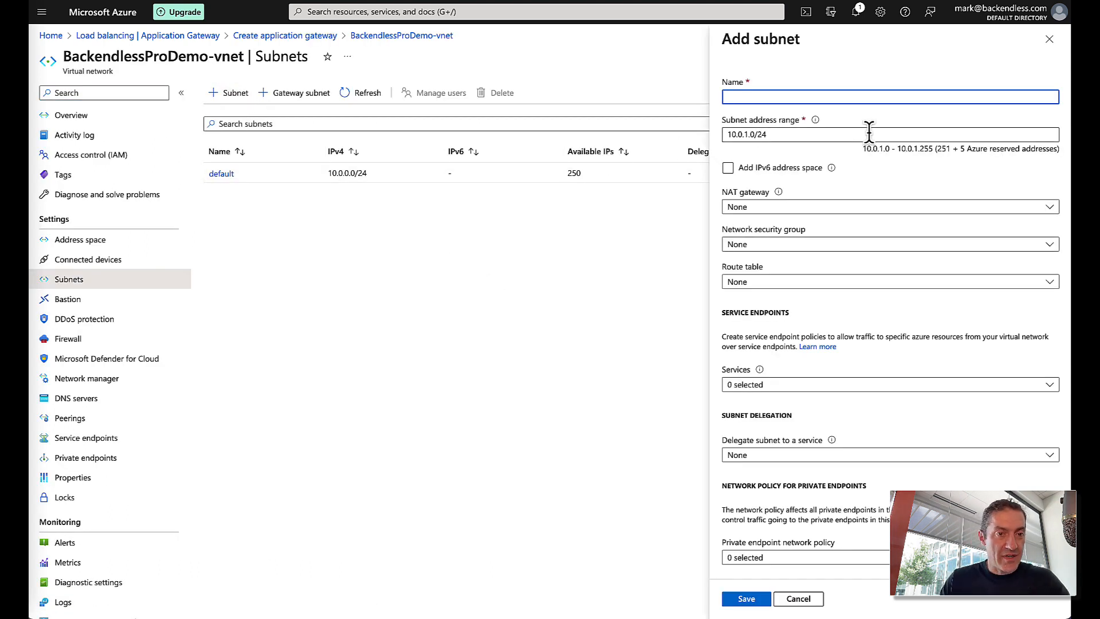
{"action": "type", "text": "Con"}
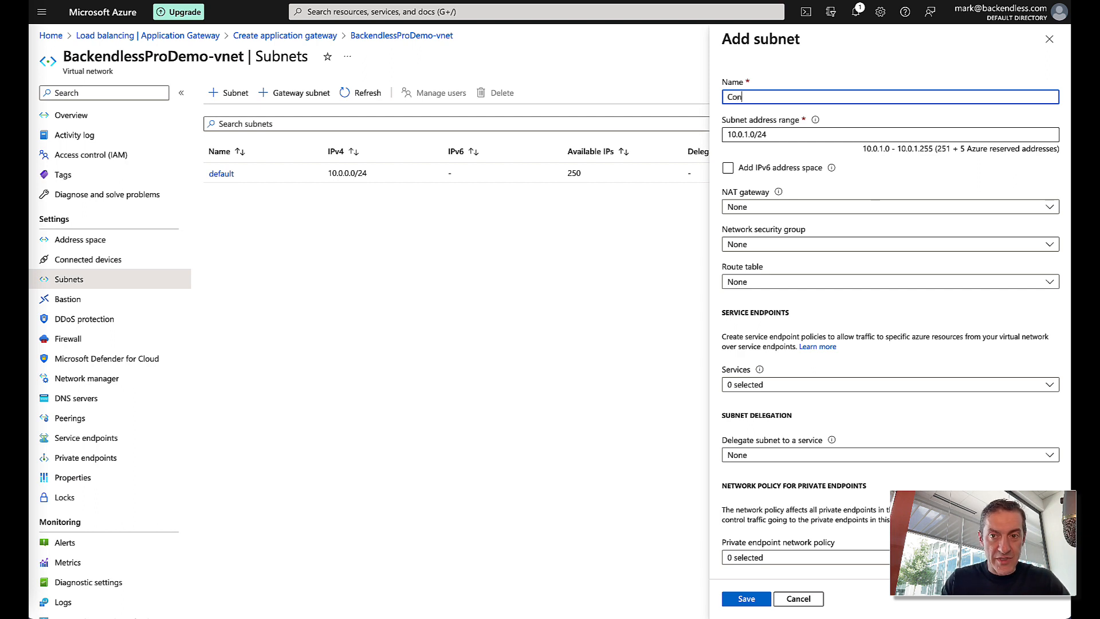
{"action": "type", "text": "soleA"}
{"action": "key", "text": "ctrl+a"}
{"action": "type", "text": "Ap"}
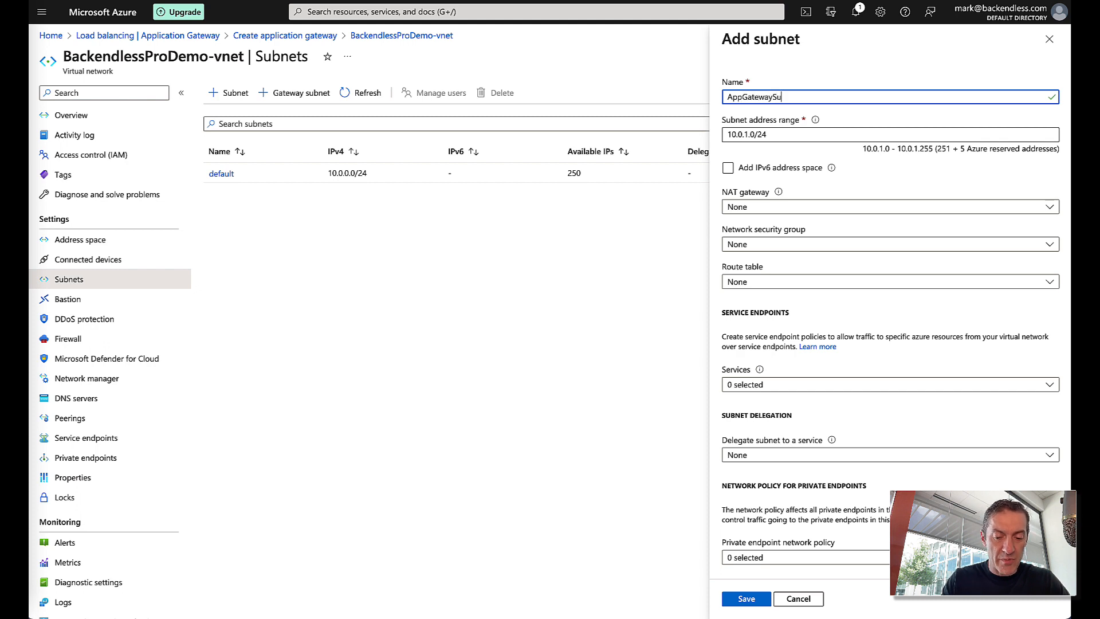
{"action": "type", "text": "t"}
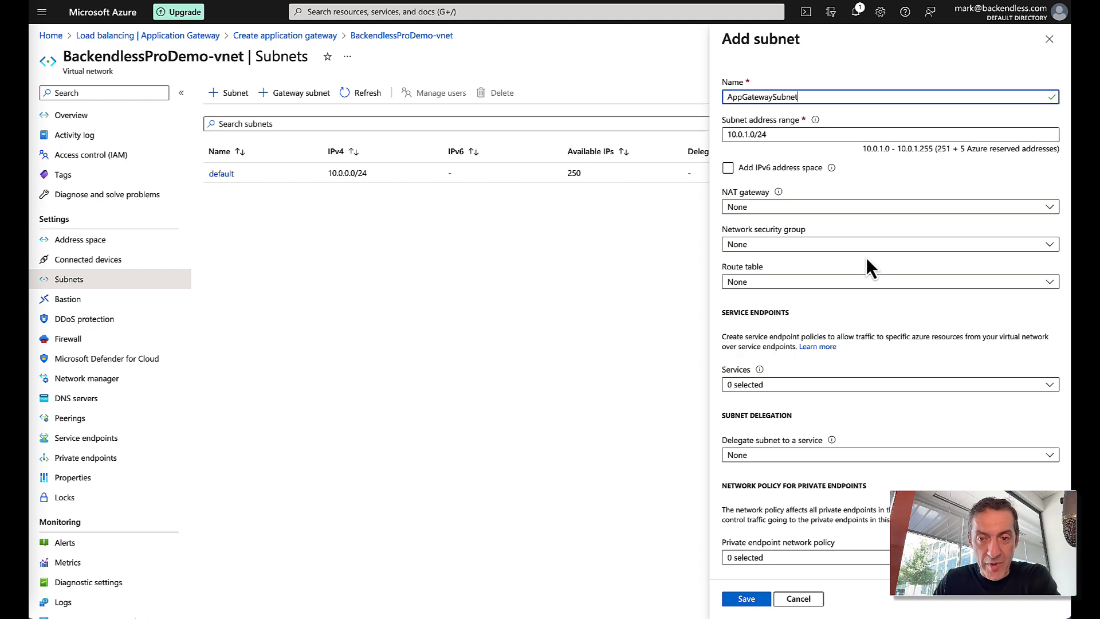
{"action": "scroll", "coordinate": [867, 257], "scroll_direction": "down", "scroll_amount": 1}
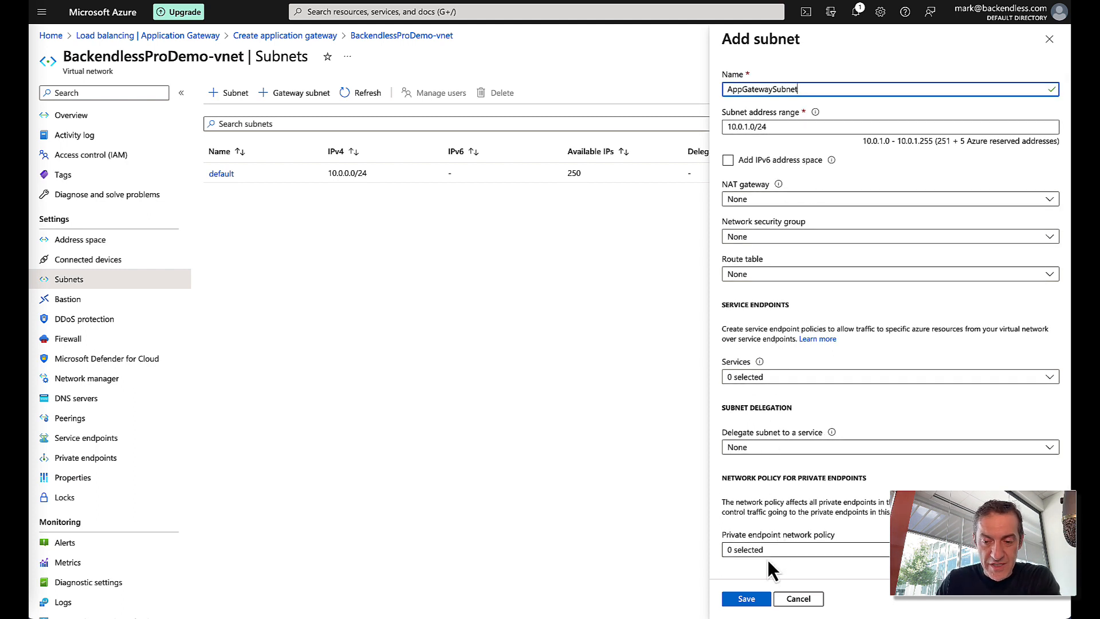
{"action": "left_click", "coordinate": [752, 599]}
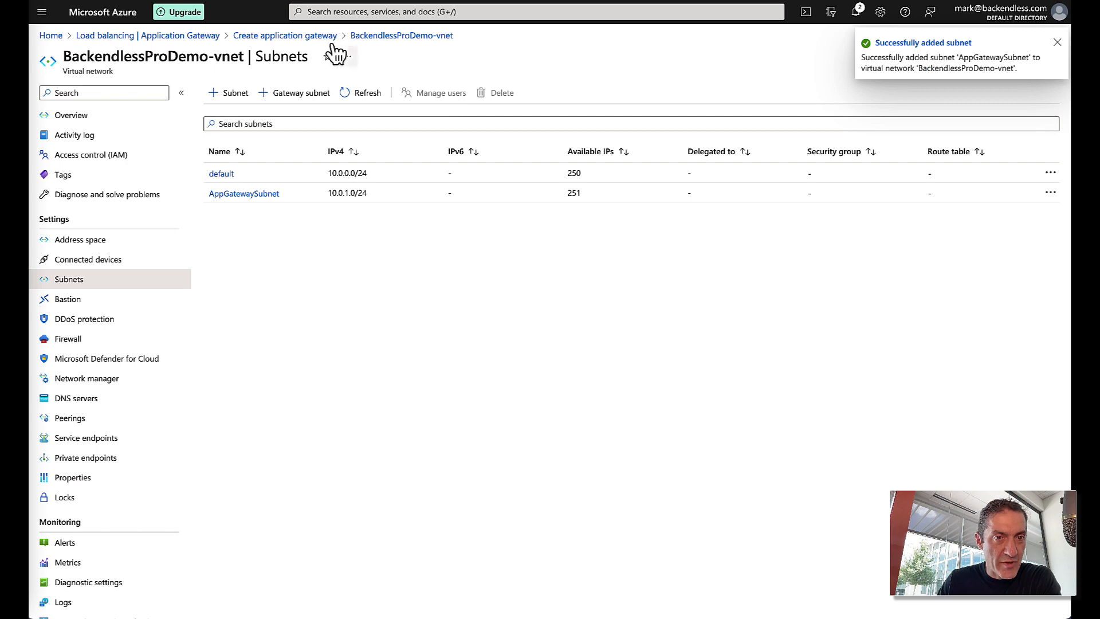
- Back in the gateway wizard, assign AppGatewaySubnet as the gateway's subnet
{"action": "left_click", "coordinate": [312, 36]}
{"action": "left_click", "coordinate": [281, 522]}
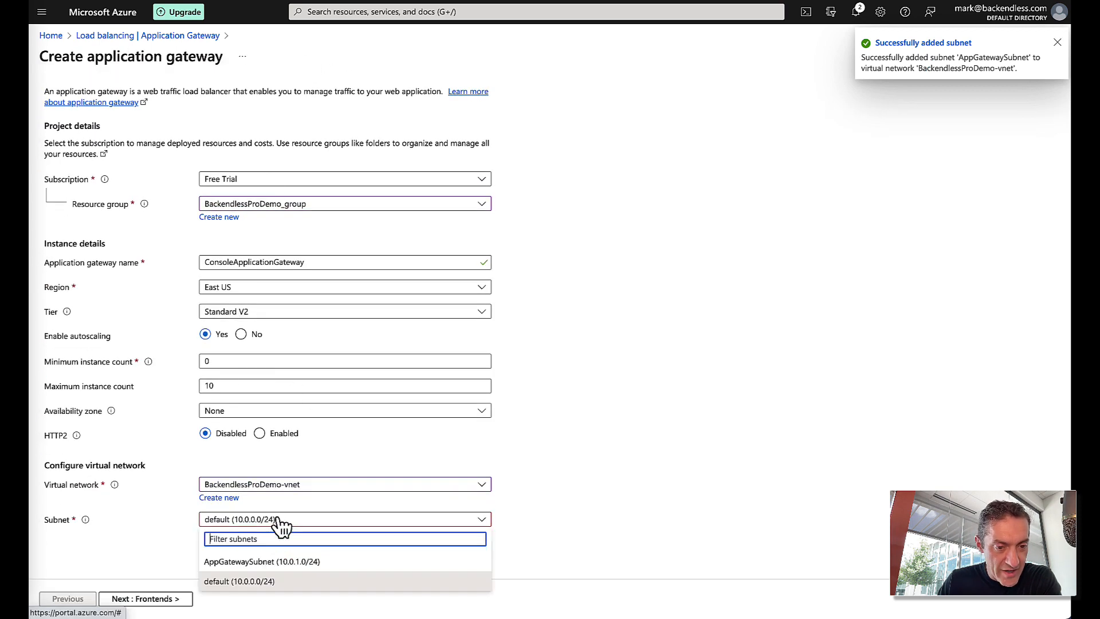
{"action": "left_click", "coordinate": [290, 562]}
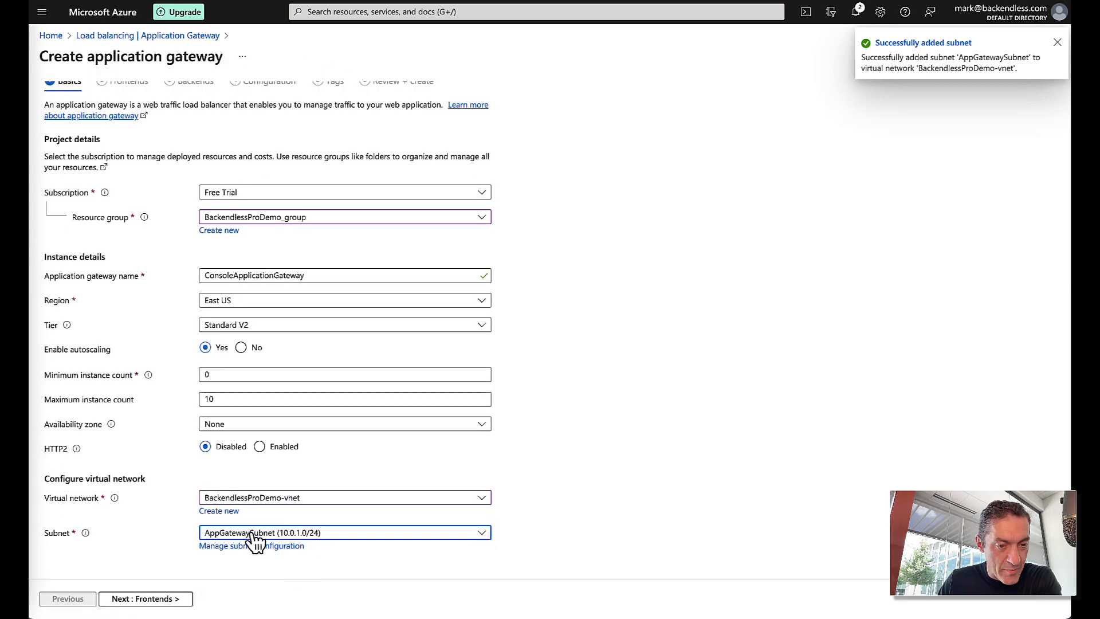
{"action": "left_click", "coordinate": [158, 600]}
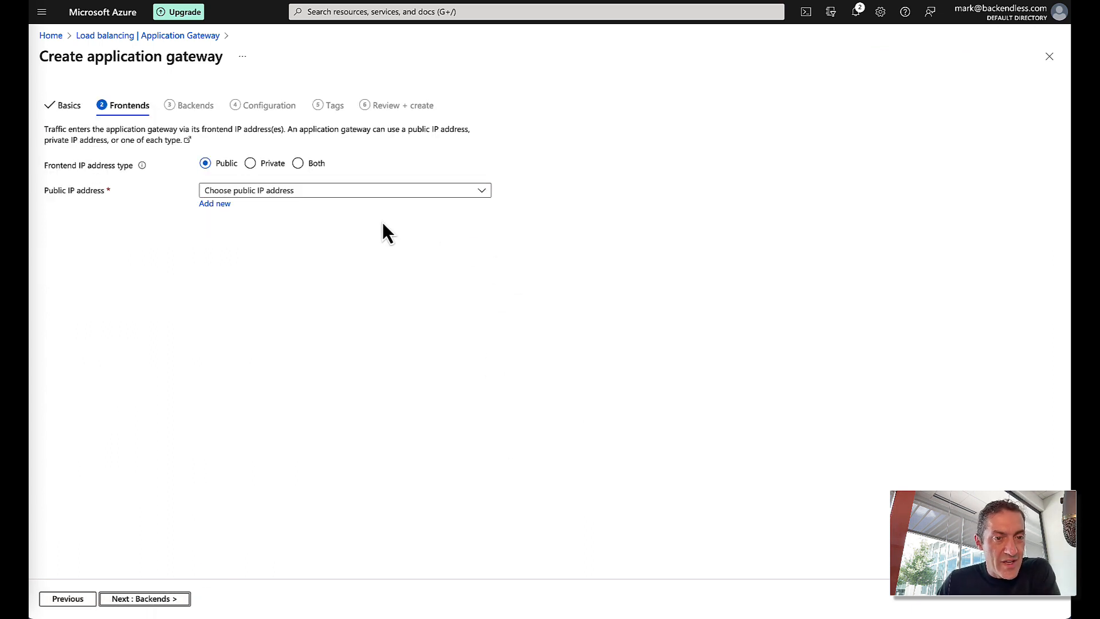
- Create a new public IP named ConsoleAppGatewayIP for the gateway frontend
{"action": "left_click", "coordinate": [282, 192]}
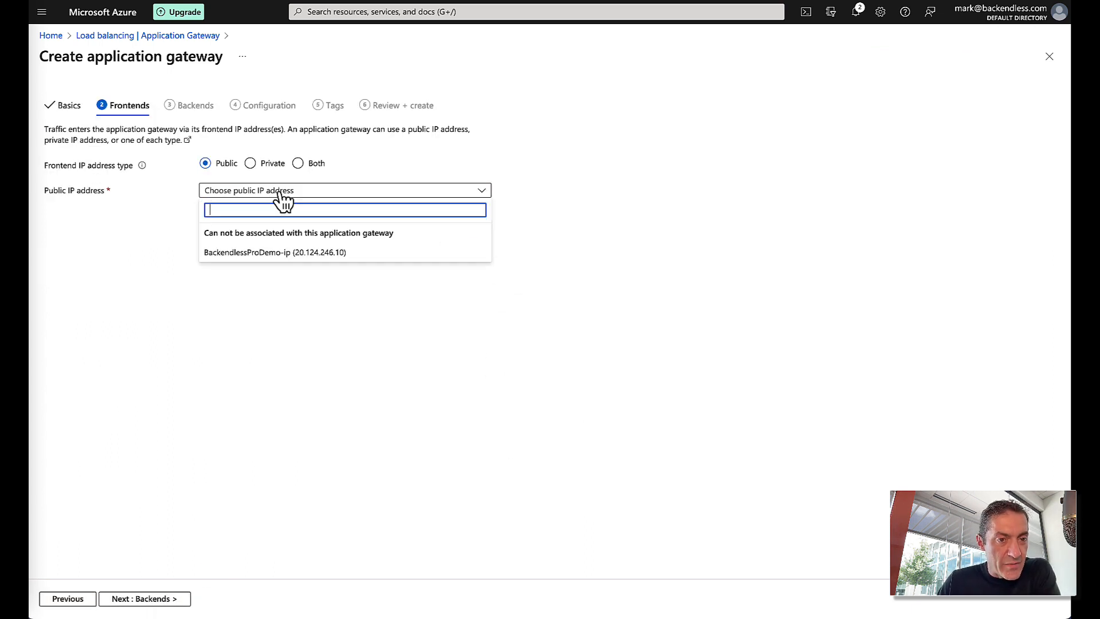
{"action": "left_click", "coordinate": [533, 202]}
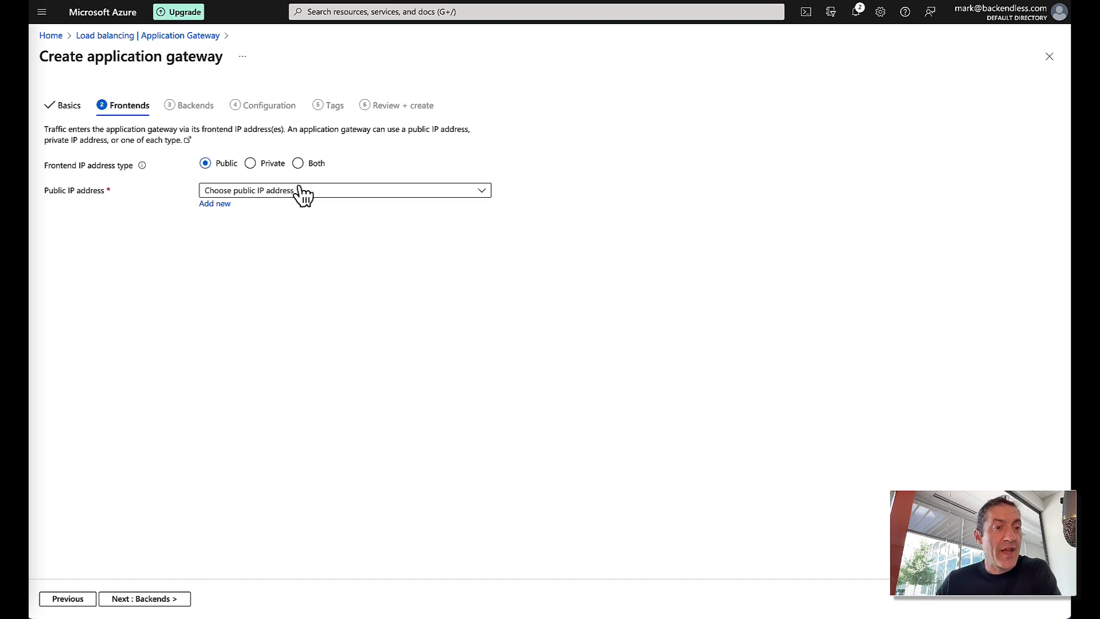
{"action": "left_click", "coordinate": [216, 204]}
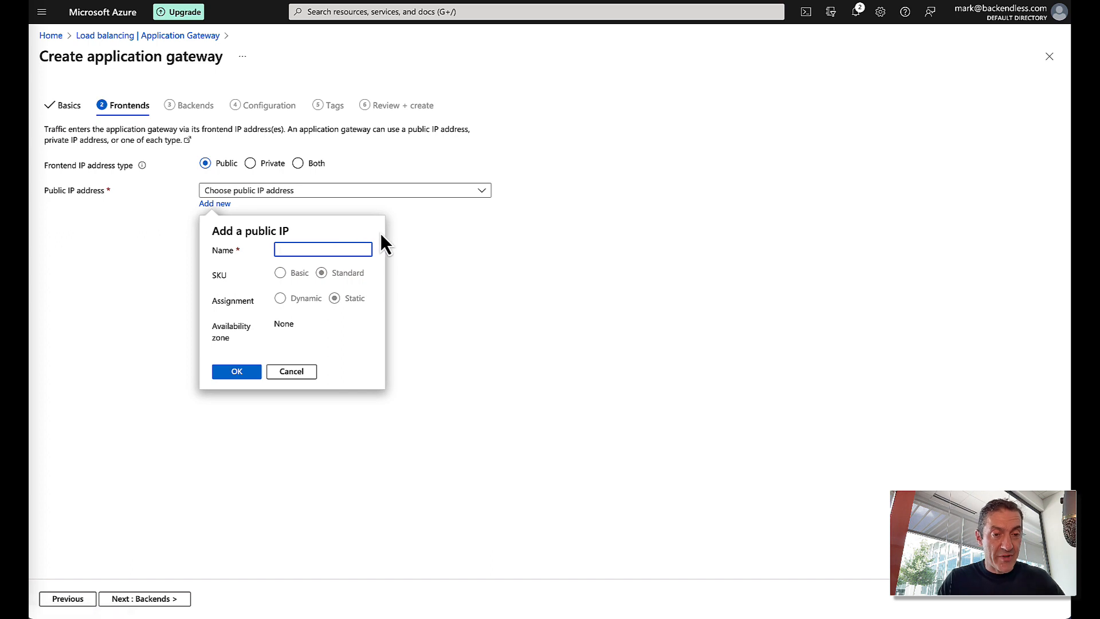
{"action": "type", "text": "ConsoleAppGa"}
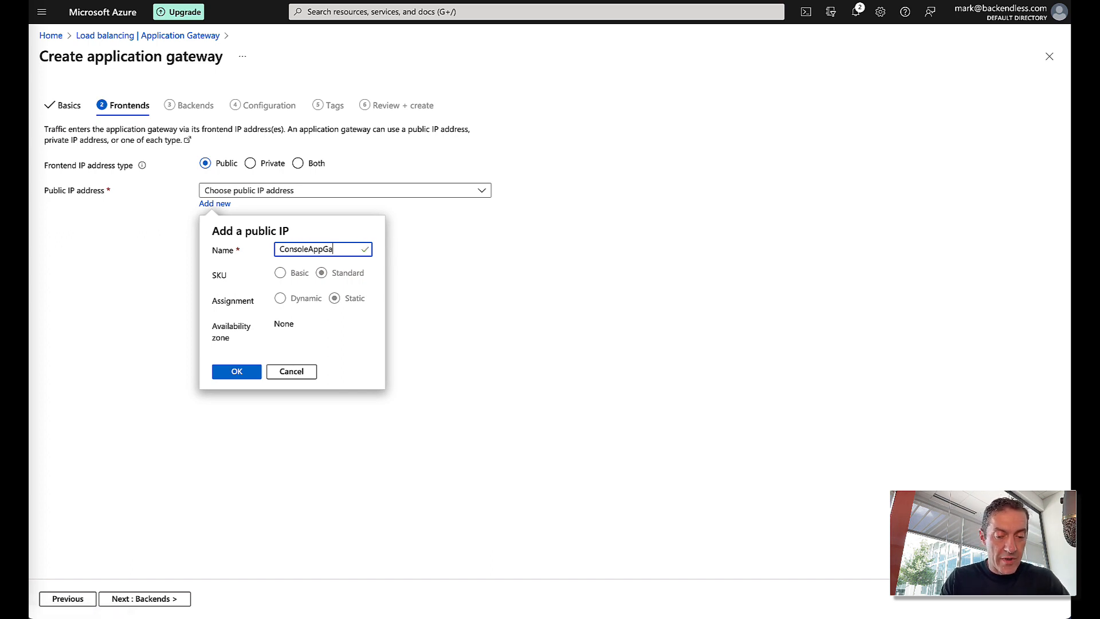
{"action": "type", "text": "tewayIP"}
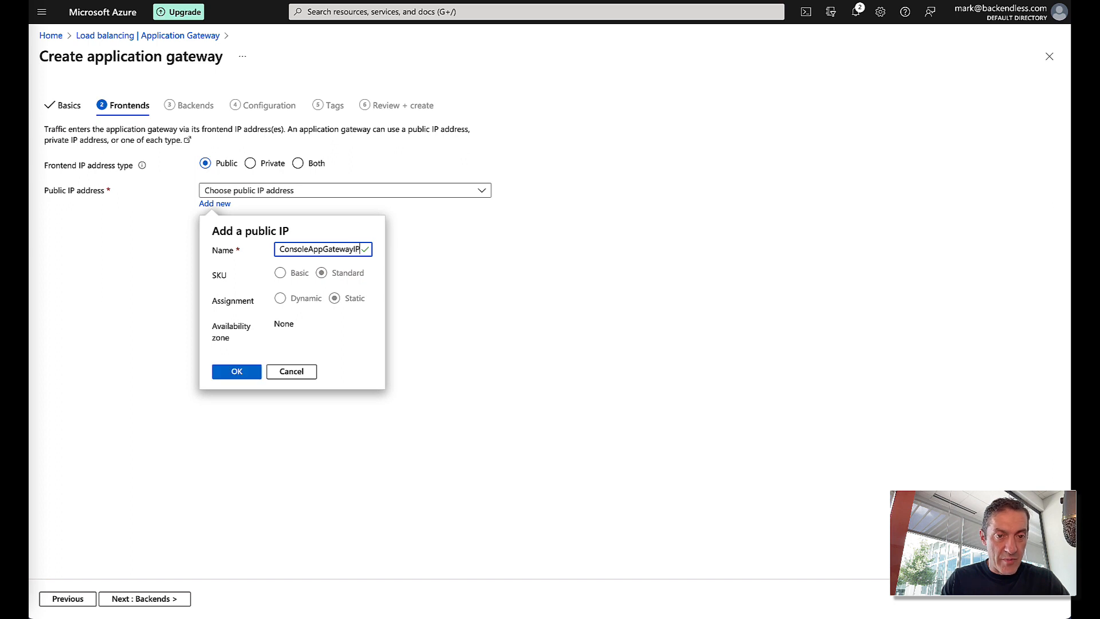
{"action": "left_click", "coordinate": [242, 370]}
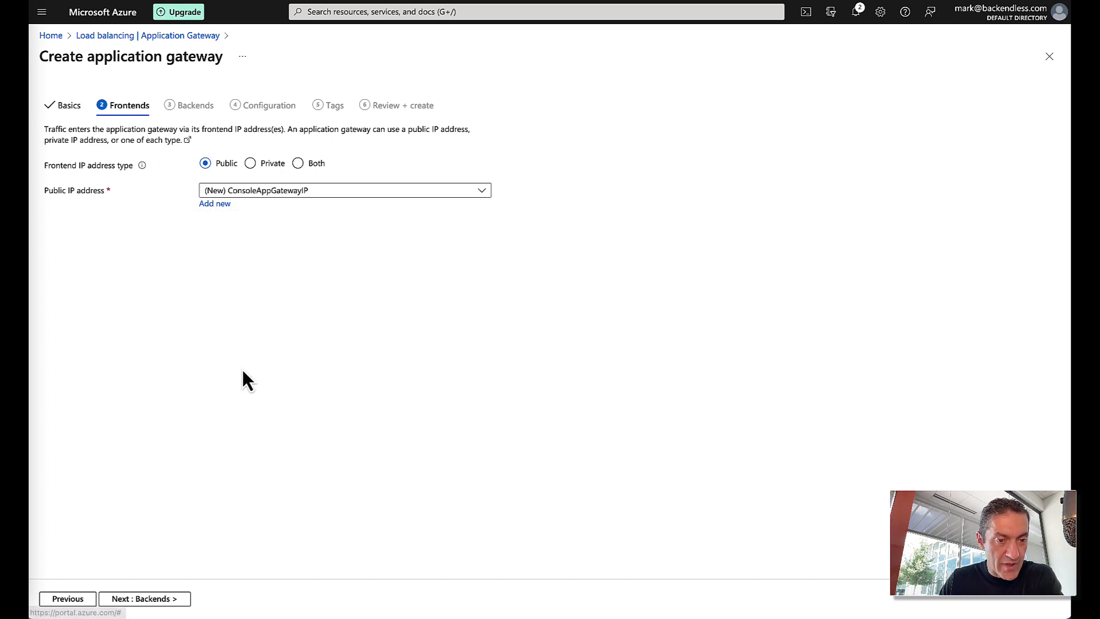
{"action": "left_click", "coordinate": [172, 599]}
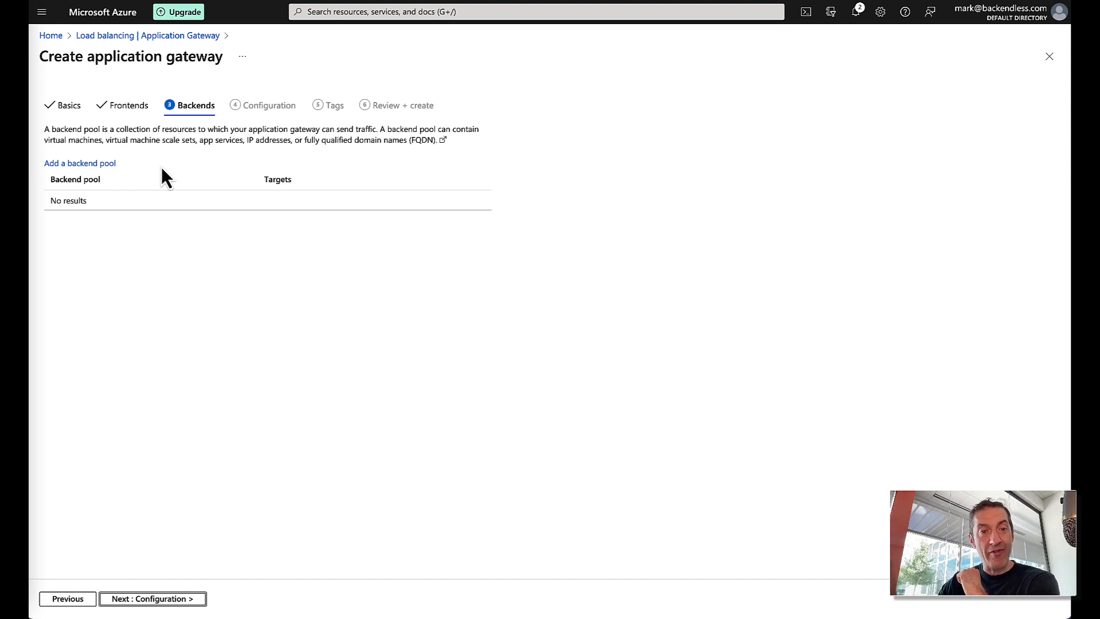
- Add backend pool ConsoleAppGatewayBackendPool targeting VM backendlessprodemo397 (10.0.0.4)
{"action": "left_click", "coordinate": [82, 165]}
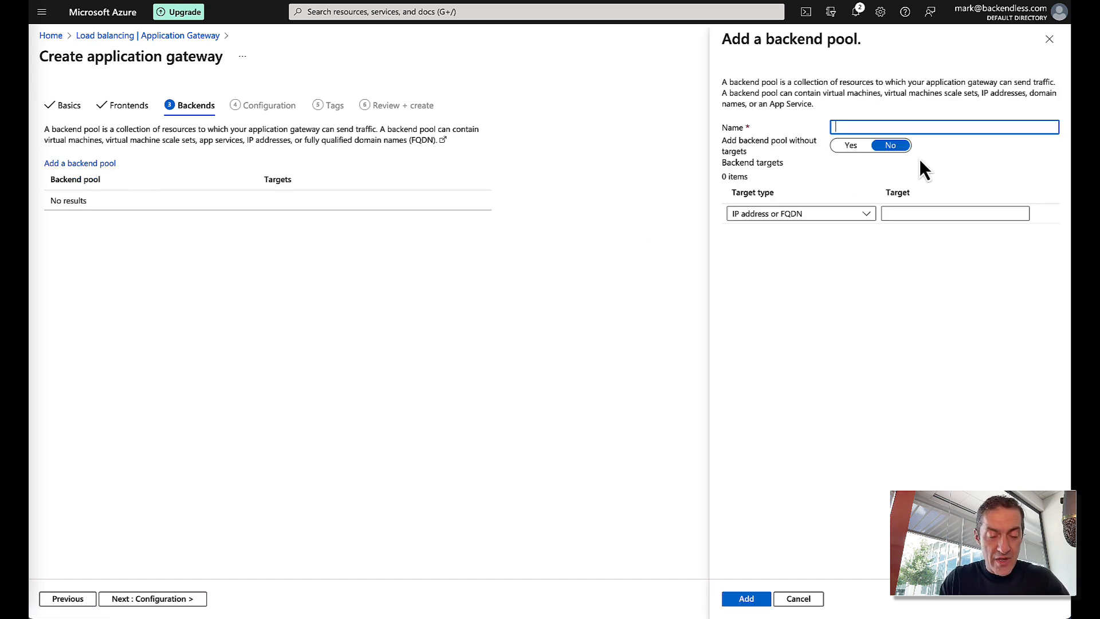
{"action": "type", "text": "Console"}
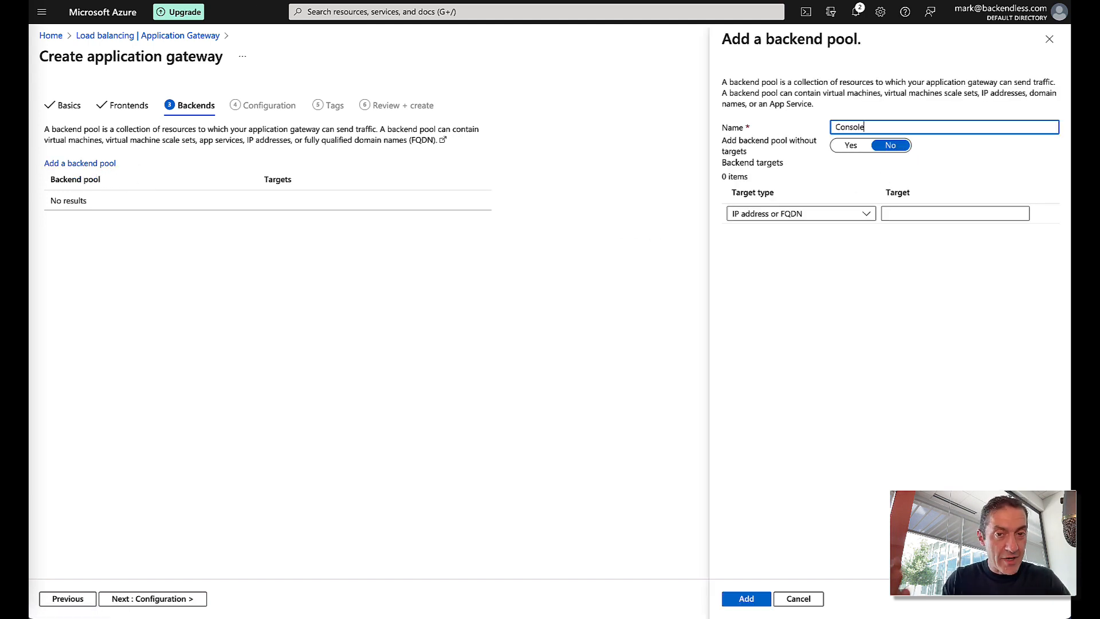
{"action": "type", "text": "App"}
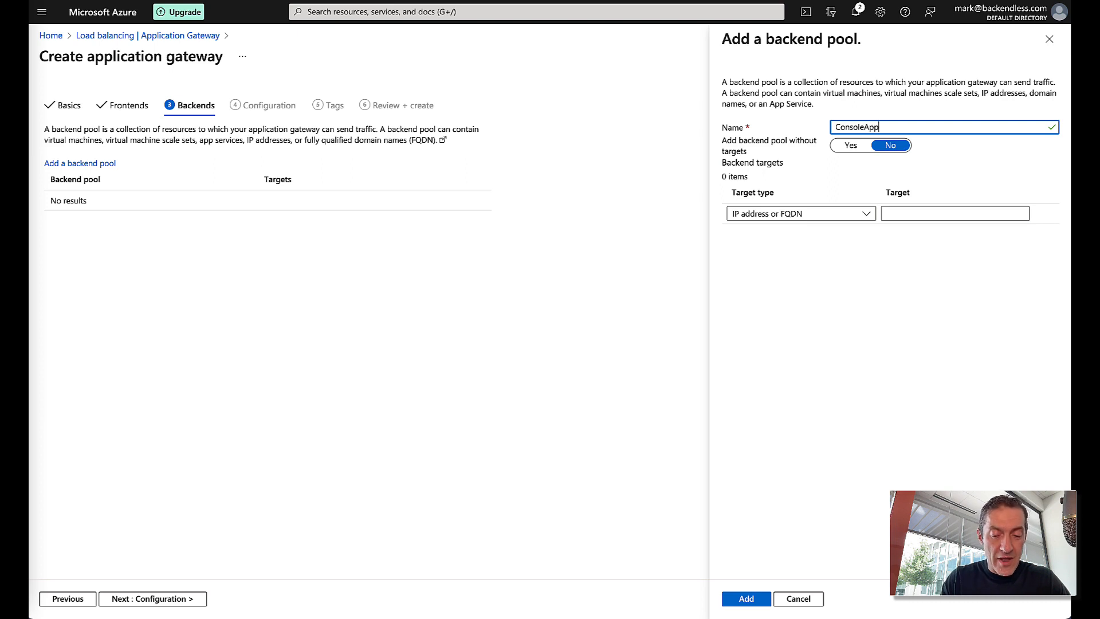
{"action": "type", "text": "Gatewa"}
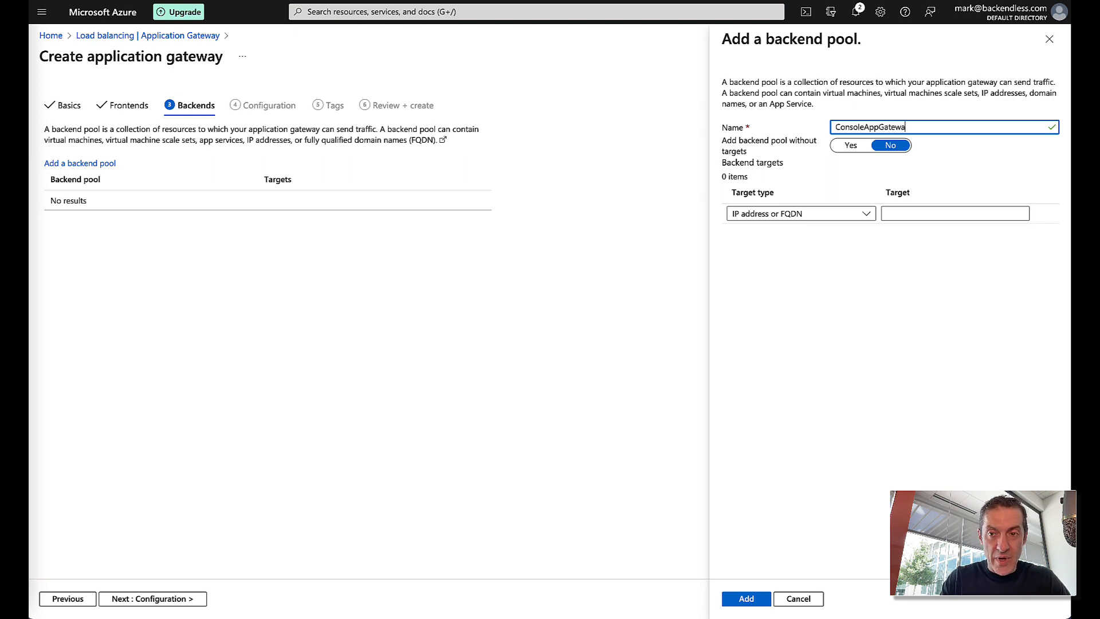
{"action": "type", "text": "yBackendPool"}
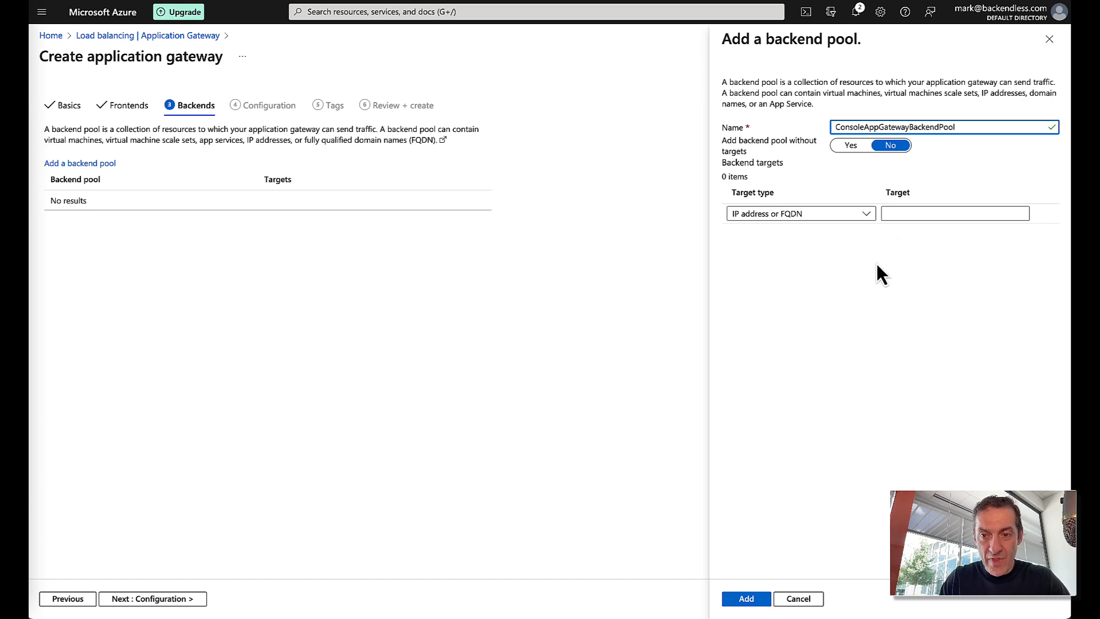
{"action": "left_click", "coordinate": [799, 217]}
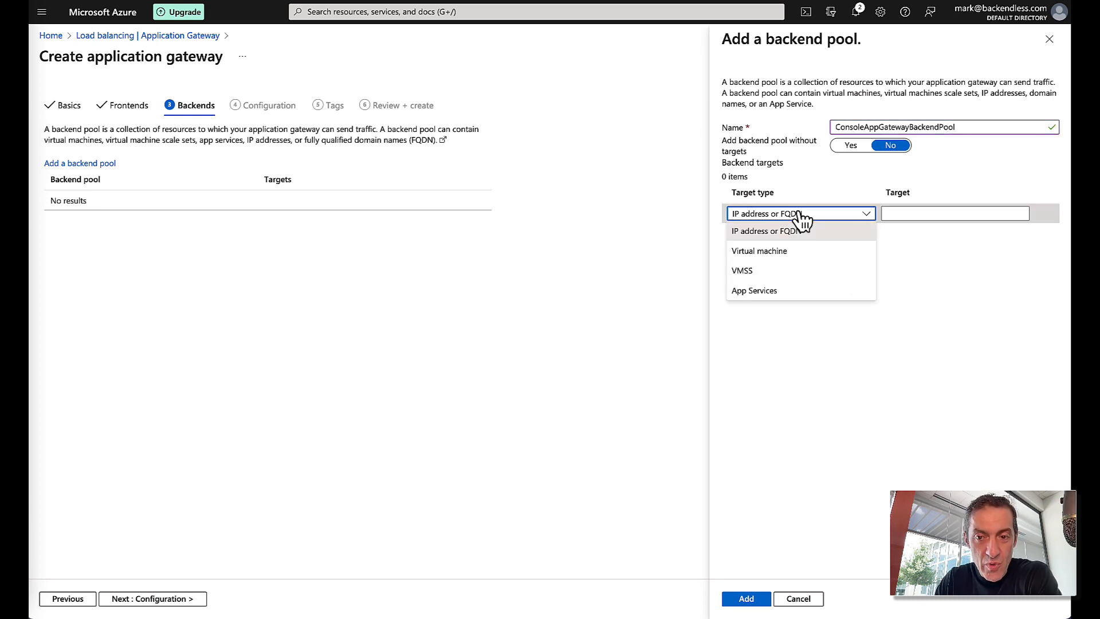
{"action": "left_click", "coordinate": [764, 253]}
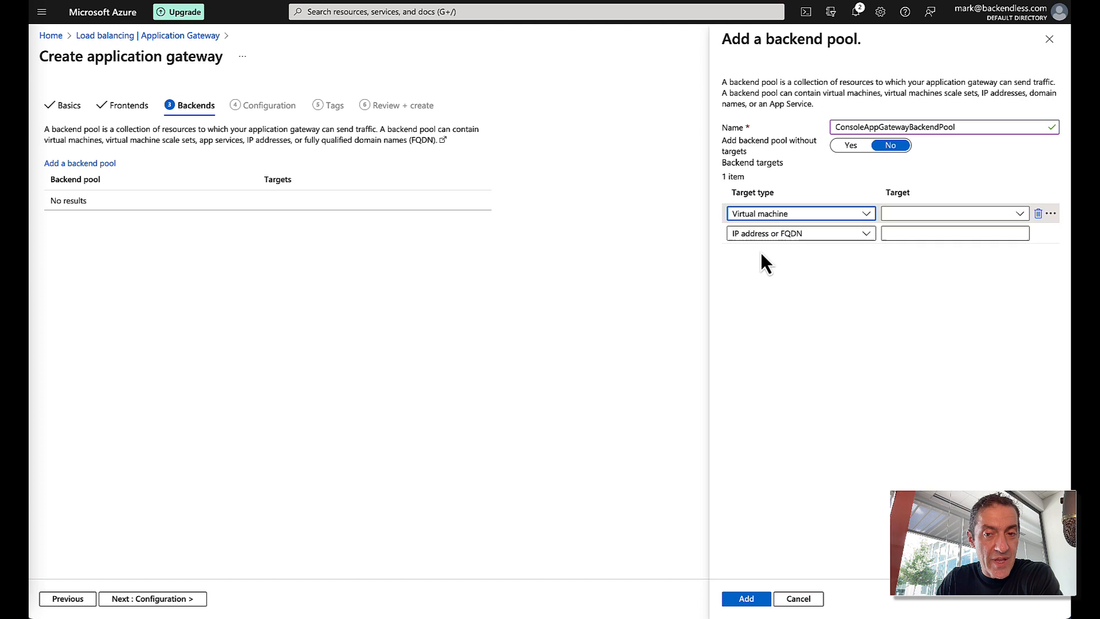
{"action": "left_click", "coordinate": [916, 214]}
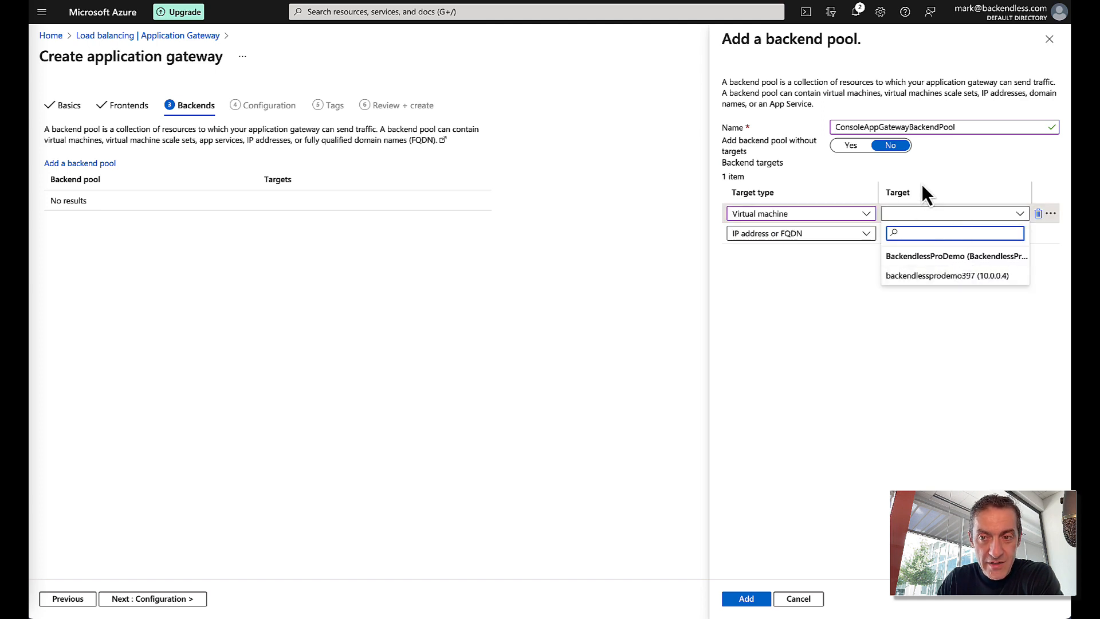
{"action": "left_click", "coordinate": [921, 190]}
{"action": "left_click", "coordinate": [937, 213]}
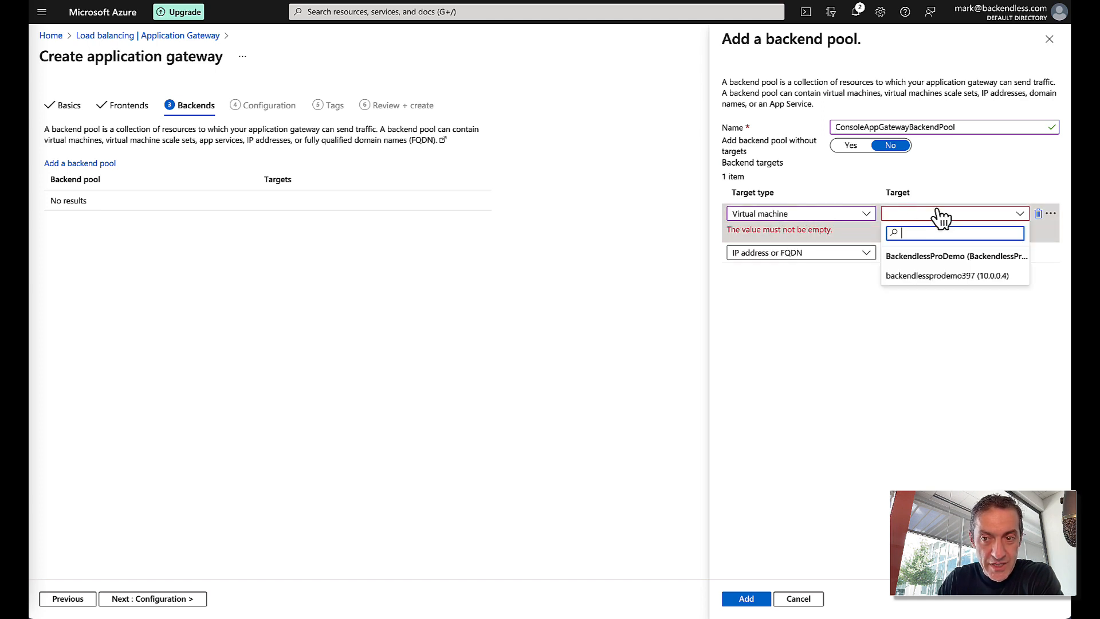
{"action": "left_click", "coordinate": [923, 276]}
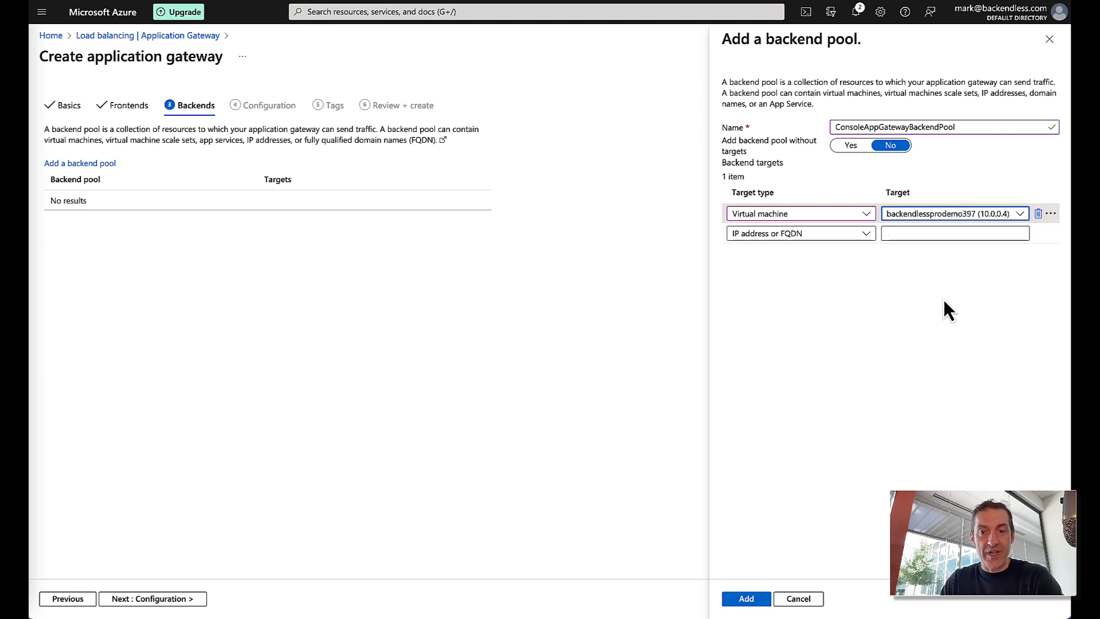
{"action": "left_click", "coordinate": [744, 598]}
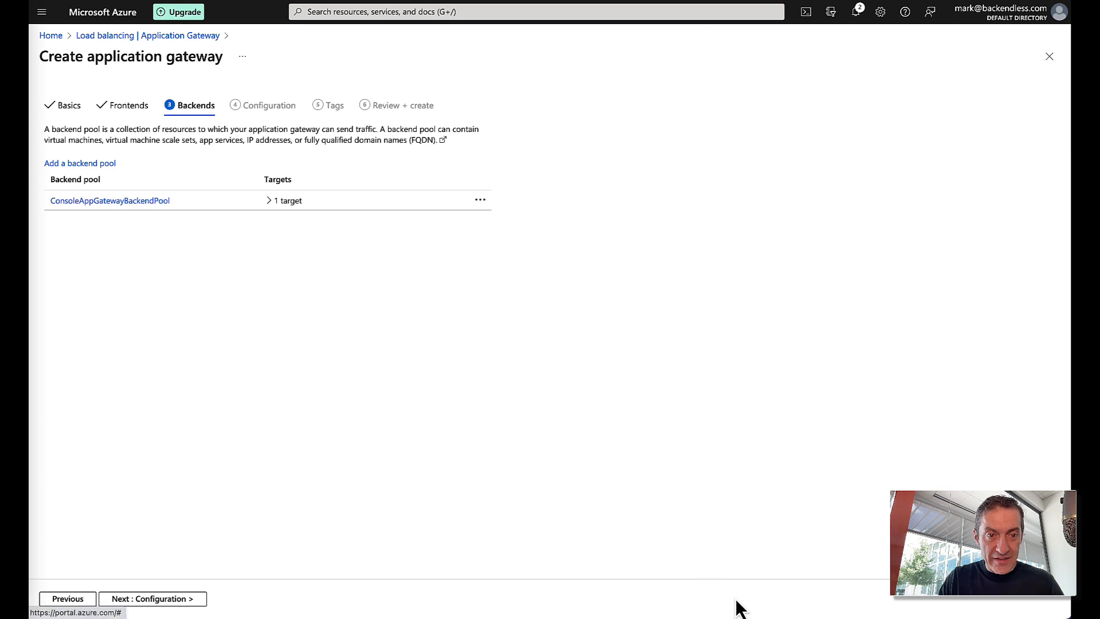
{"action": "left_click", "coordinate": [177, 601]}
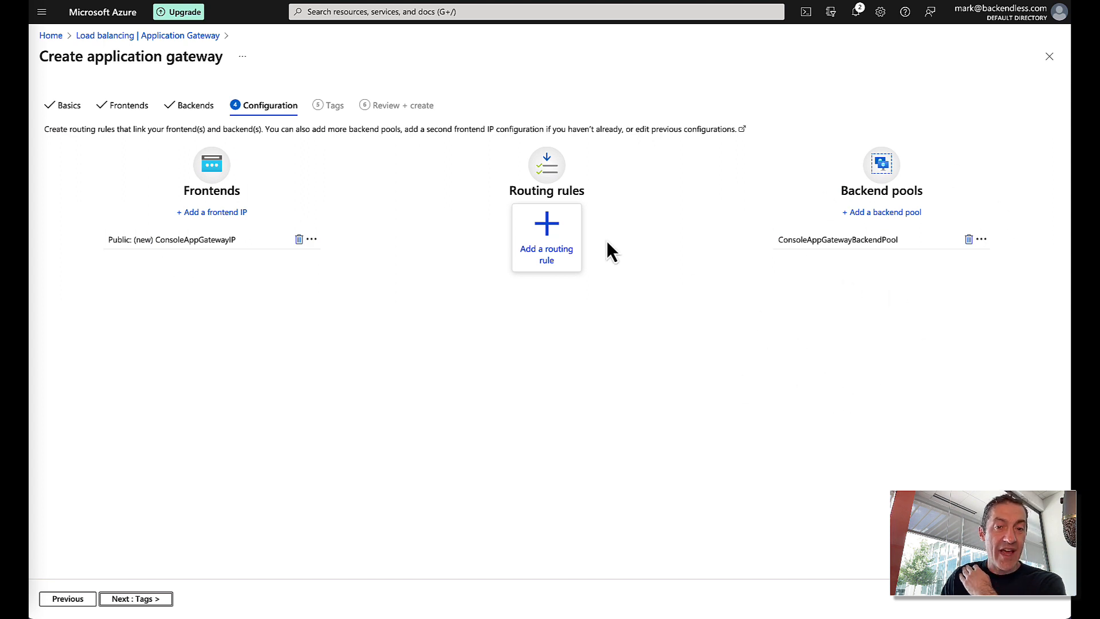
- Start a routing rule named ConsoleAppGatewayRoutingRule with priority 200
{"action": "left_click", "coordinate": [553, 252]}
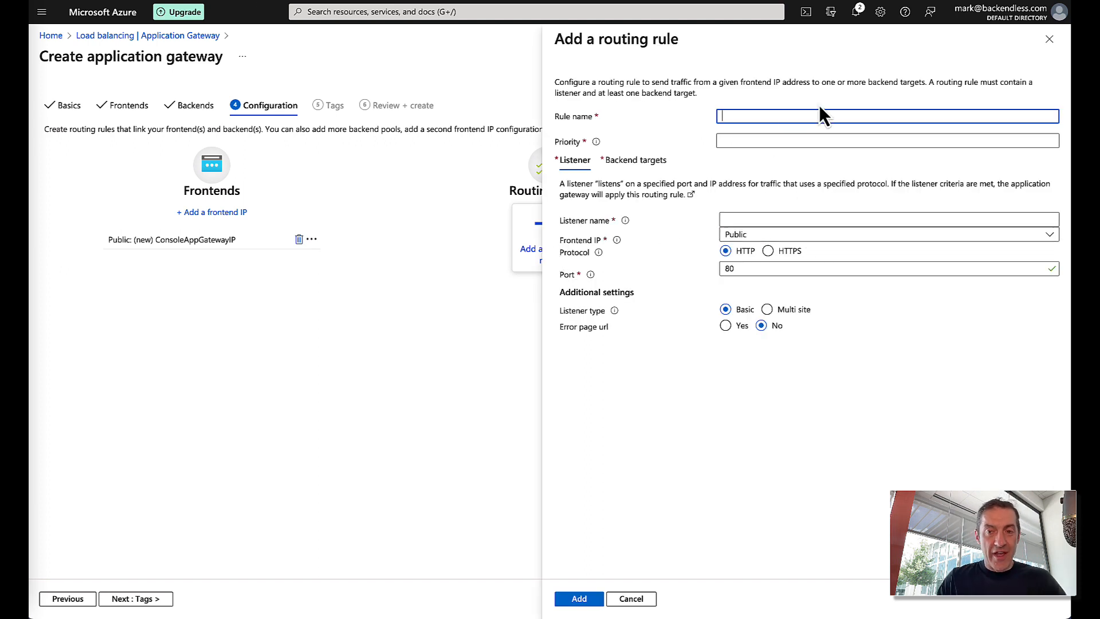
{"action": "type", "text": "ConsoleAppGatewayRouting"}
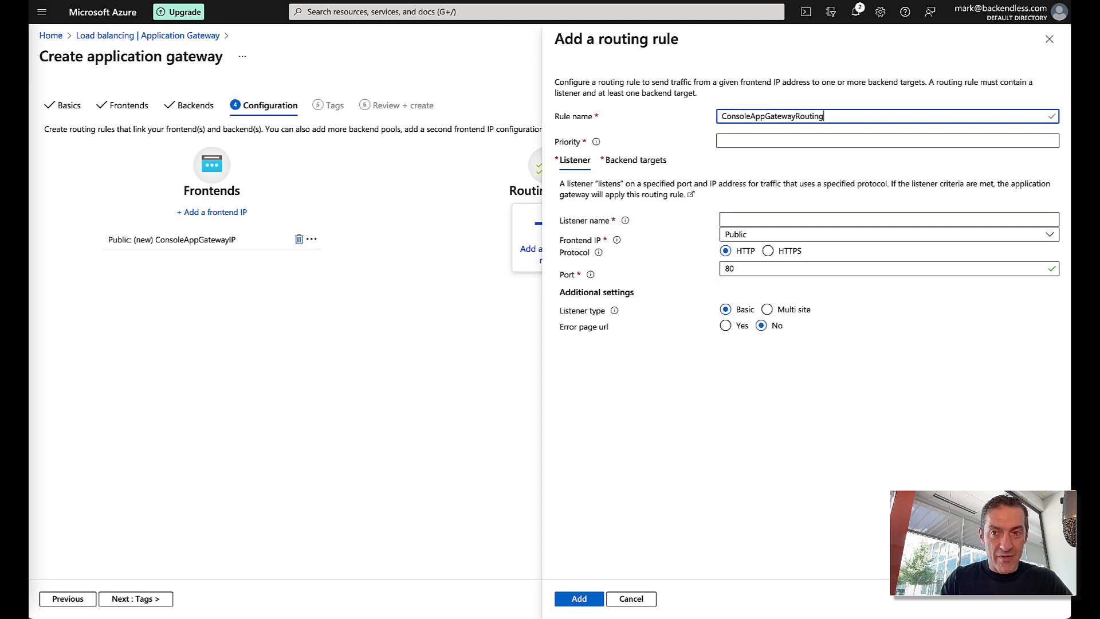
{"action": "type", "text": "Rule"}
{"action": "left_click", "coordinate": [786, 141]}
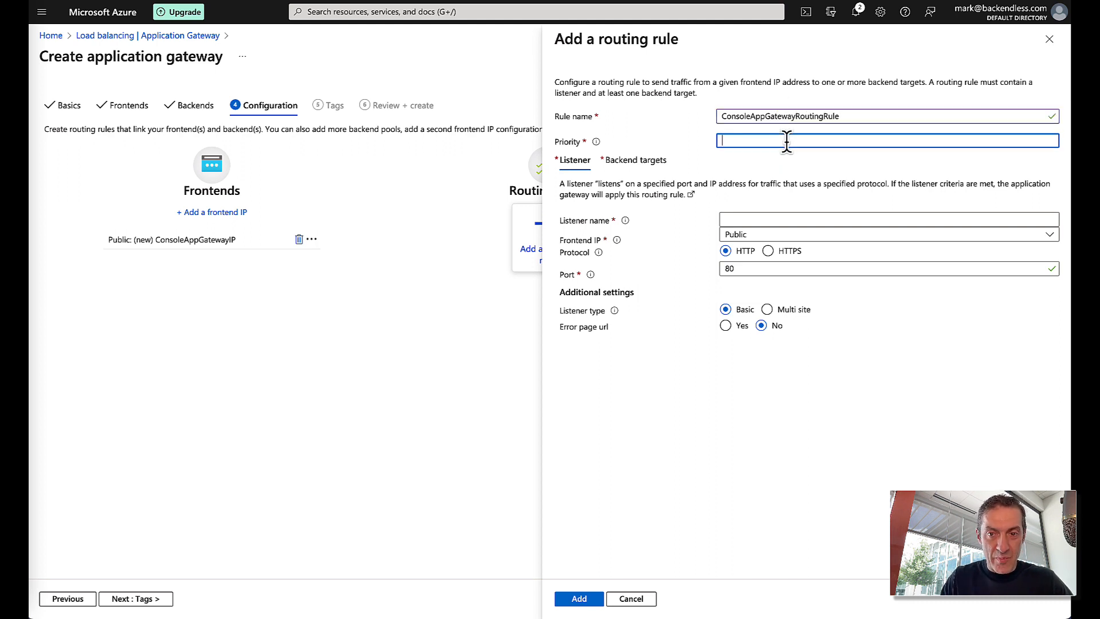
{"action": "type", "text": "200"}
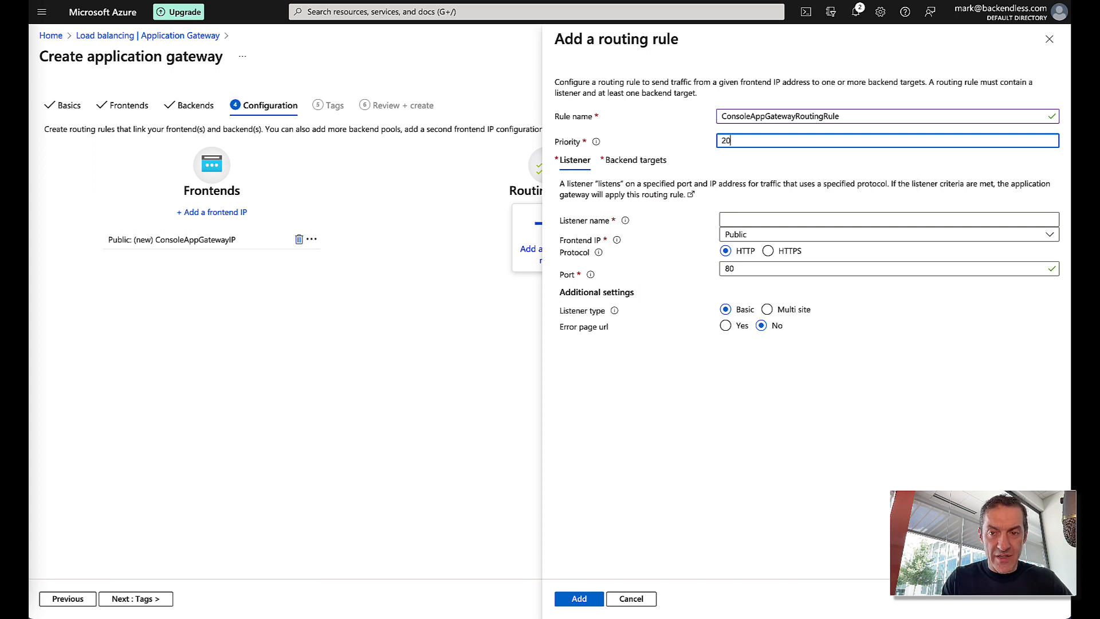
- Name the rule's listener ConsoleAppGatewayListenerRoutingRule and set its protocol to HTTPS
{"action": "left_click", "coordinate": [738, 223]}
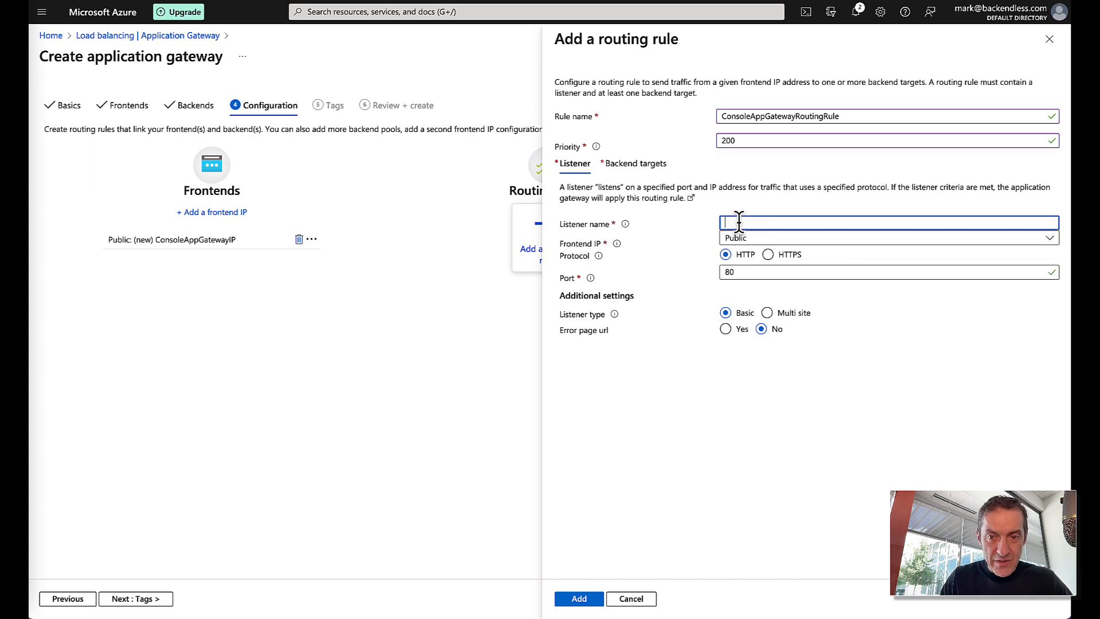
{"action": "type", "text": "ConsoleAppGatewayListener"}
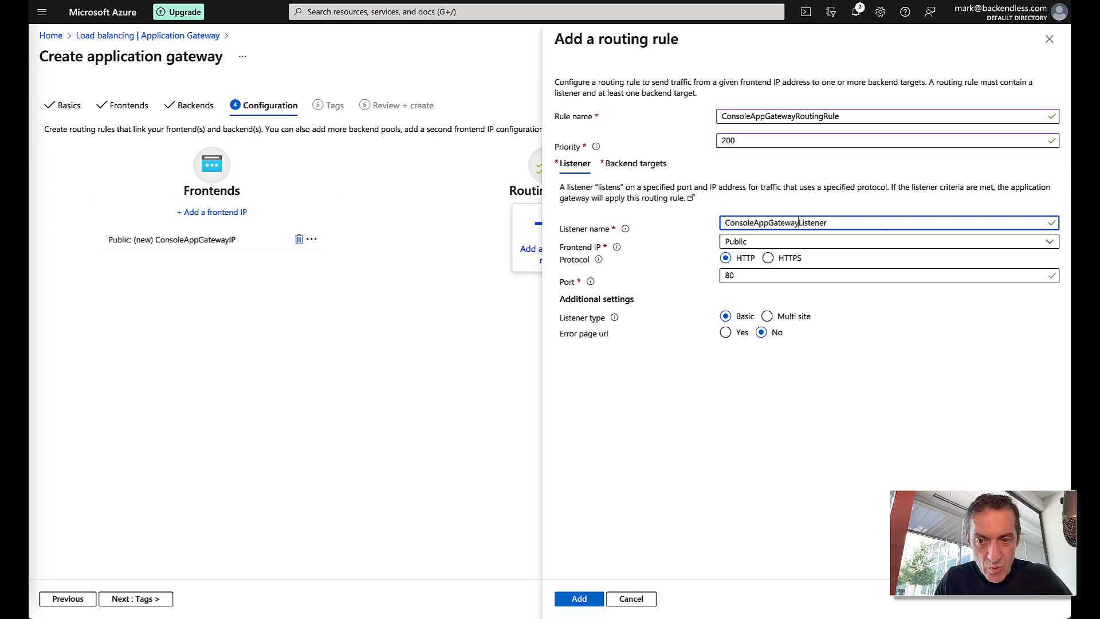
{"action": "type", "text": "Roputing"}
{"action": "key", "text": "BackSpace"}
{"action": "key", "text": "BackSpace"}
{"action": "key", "text": "BackSpace"}
{"action": "key", "text": "BackSpace"}
{"action": "key", "text": "BackSpace"}
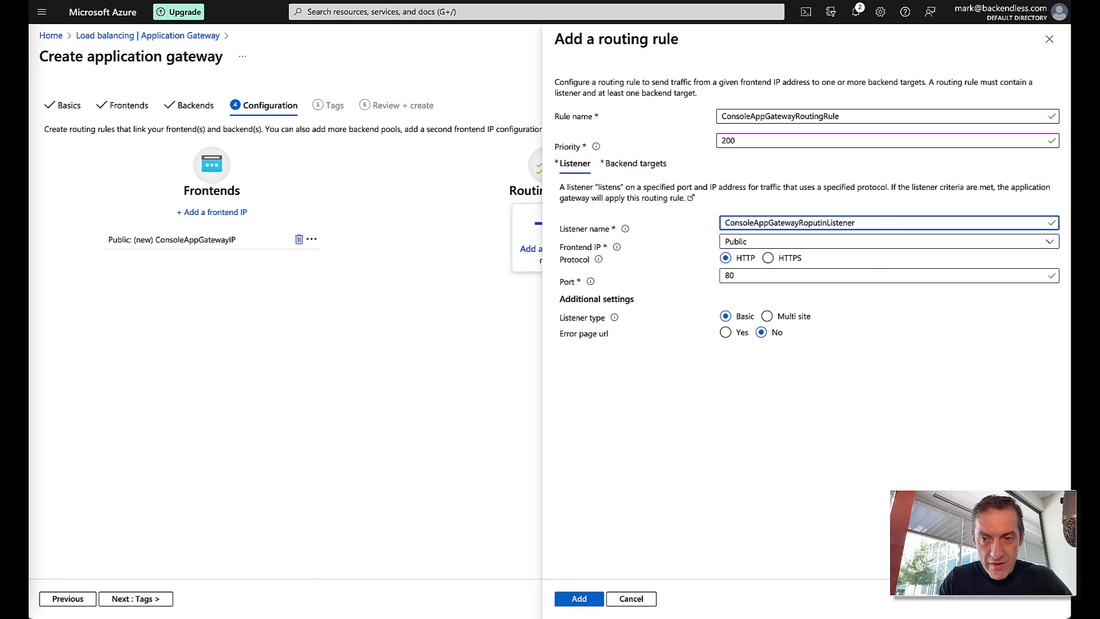
{"action": "key", "text": "BackSpace"}
{"action": "type", "text": "utingRu"}
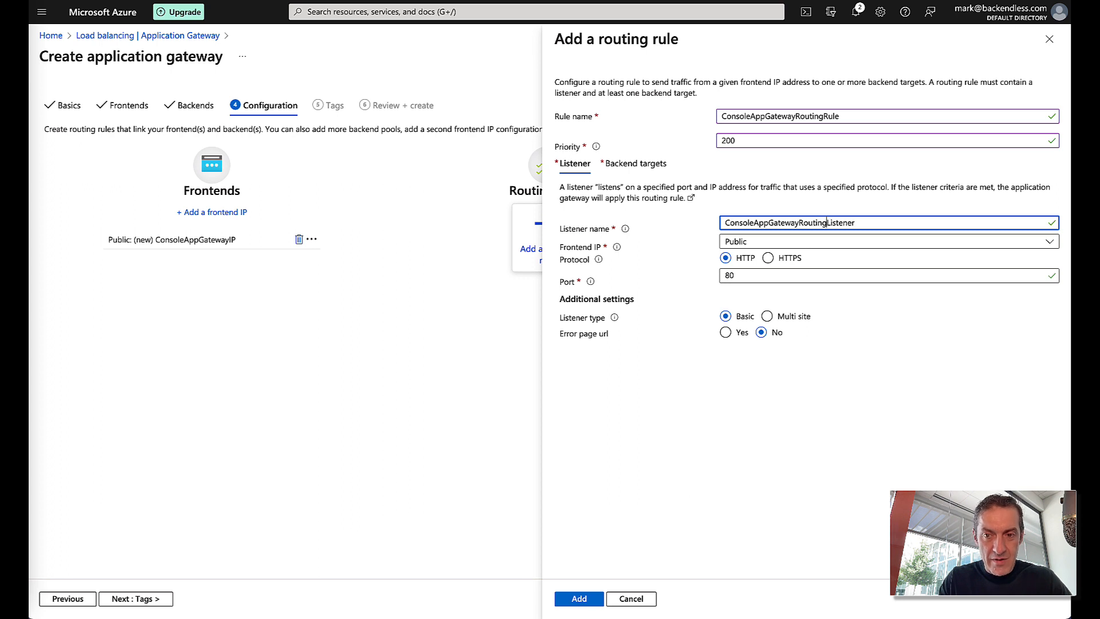
{"action": "type", "text": "le"}
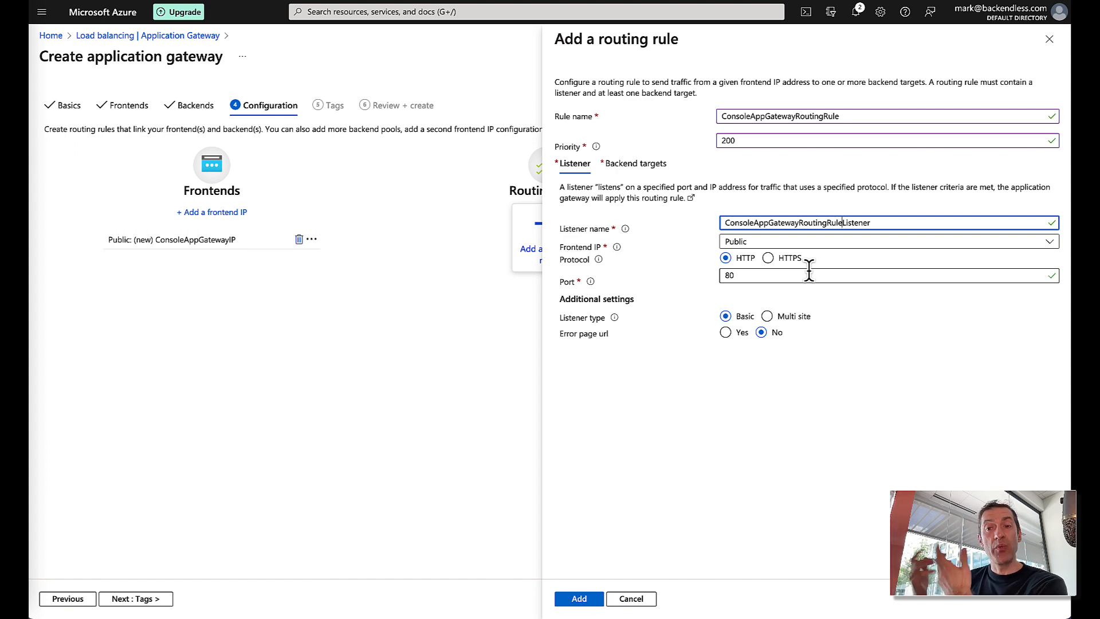
{"action": "left_click", "coordinate": [768, 258]}
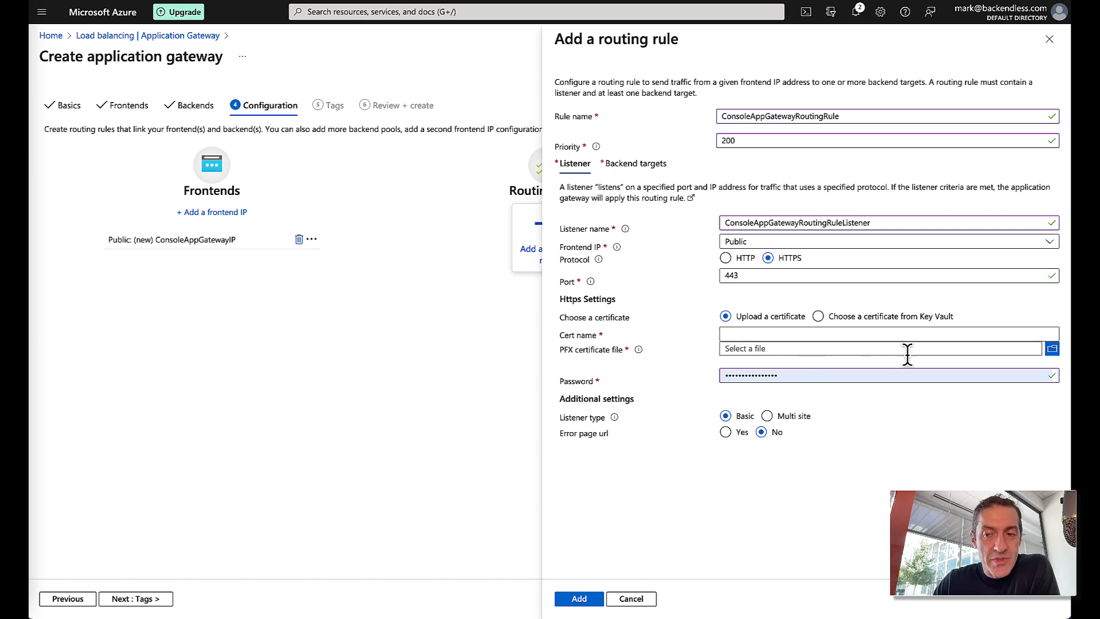
- Name the listener certificate BackendlessUSCert and upload backendless-us-cert.pfx
{"action": "left_click", "coordinate": [783, 335]}
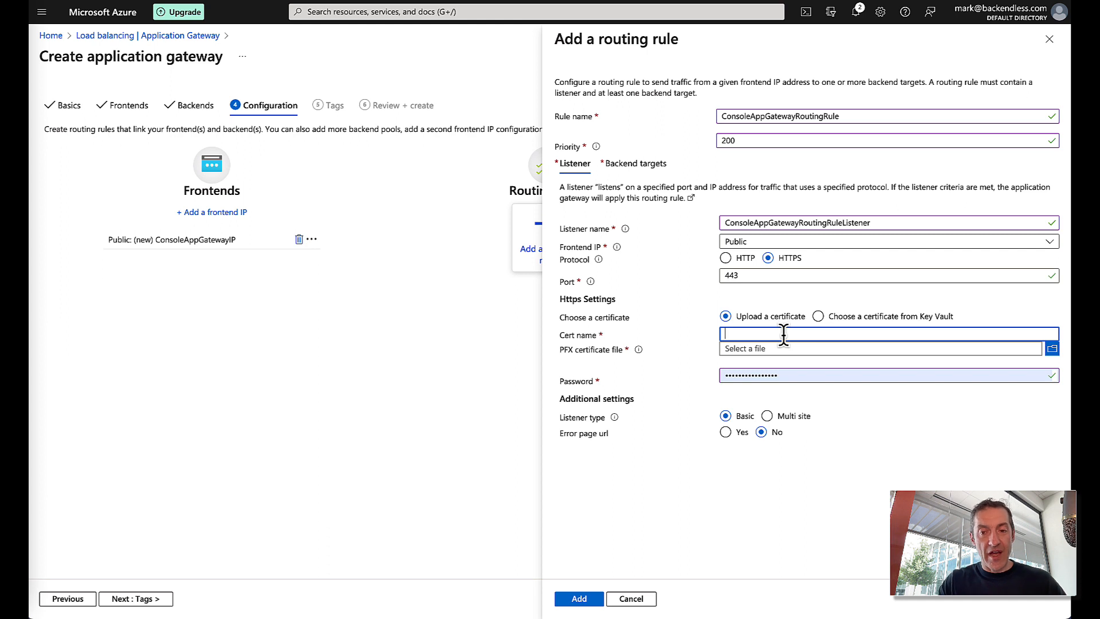
{"action": "type", "text": "BackendlessU"}
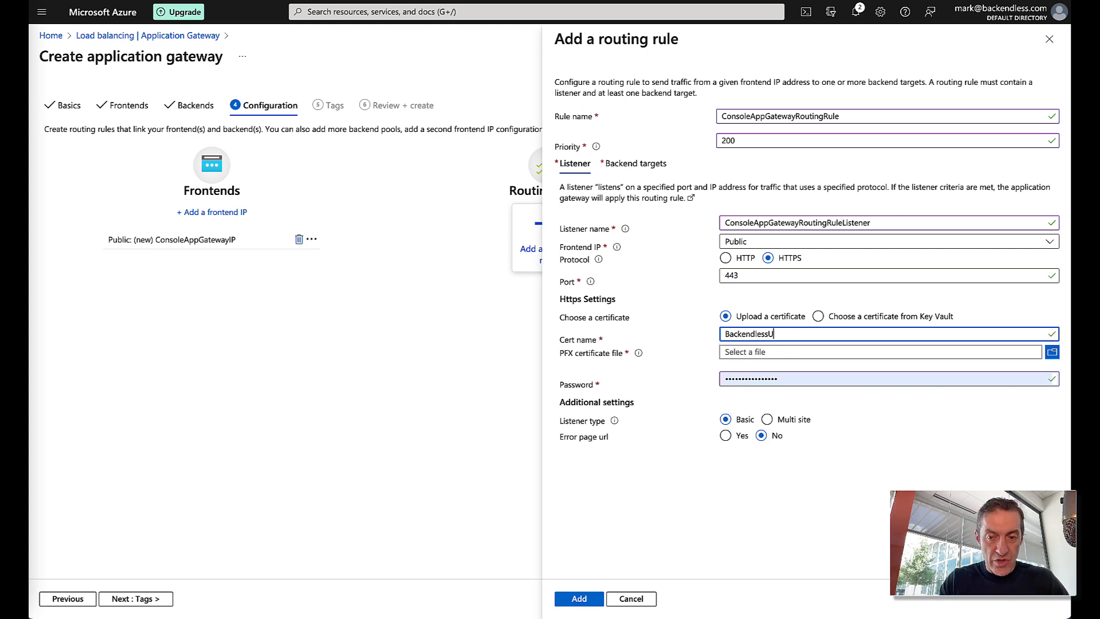
{"action": "type", "text": "SCert"}
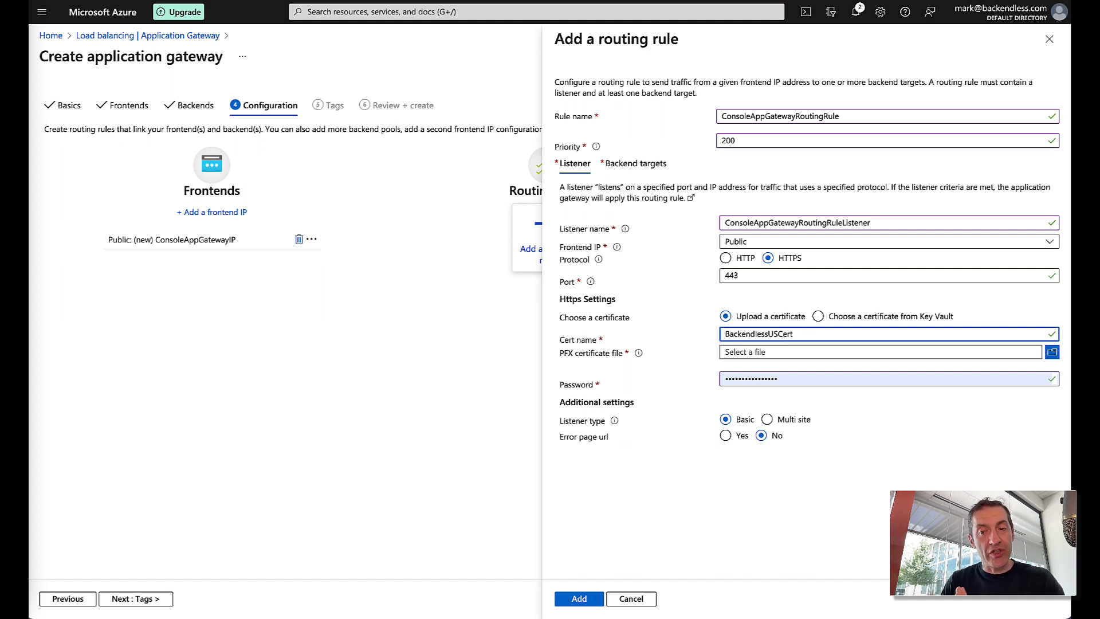
{"action": "left_click", "coordinate": [1051, 353]}
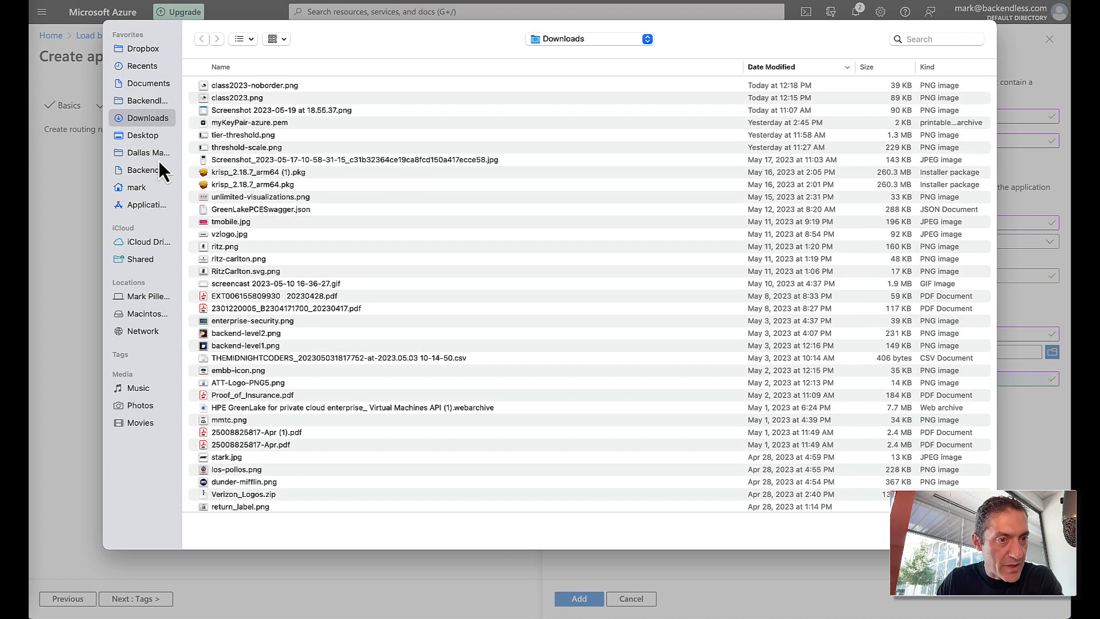
{"action": "left_click", "coordinate": [143, 187]}
{"action": "left_click", "coordinate": [300, 87]}
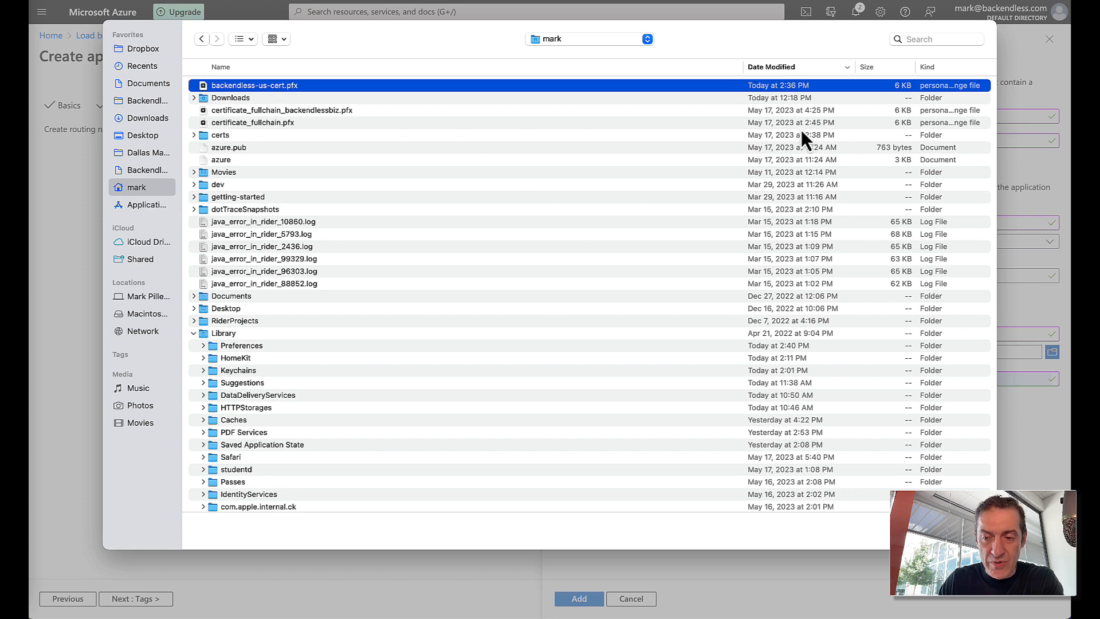
{"action": "left_click", "coordinate": [965, 531]}
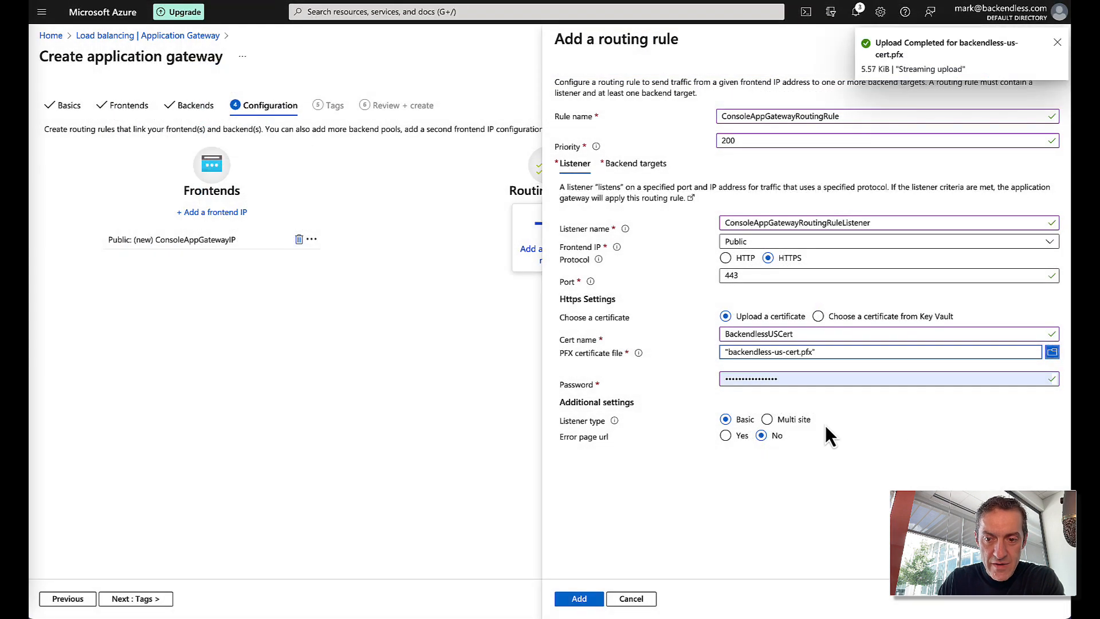
- Replace the autofilled certificate password with the correct one and submit the listener
{"action": "double_click", "coordinate": [777, 377]}
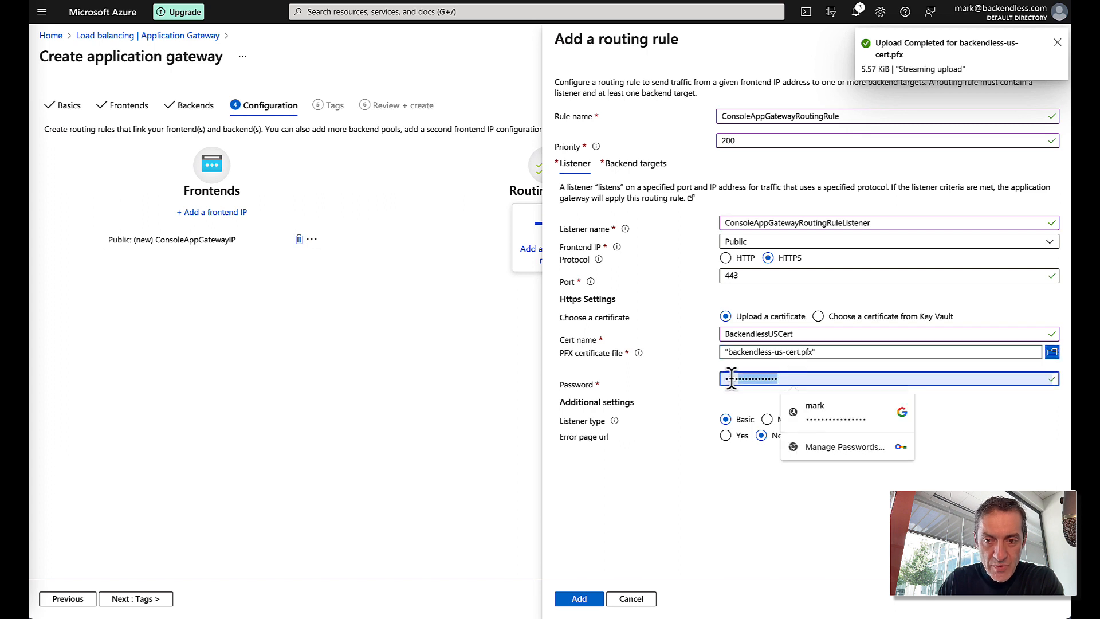
{"action": "key", "text": "BackSpace"}
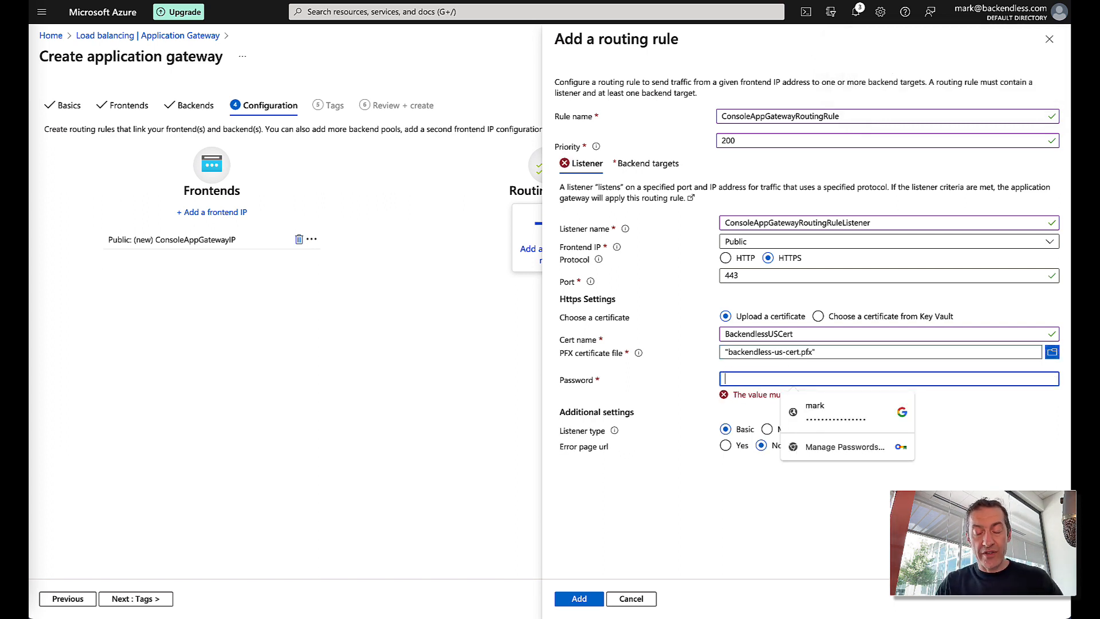
{"action": "type", "text": "••••••••"}
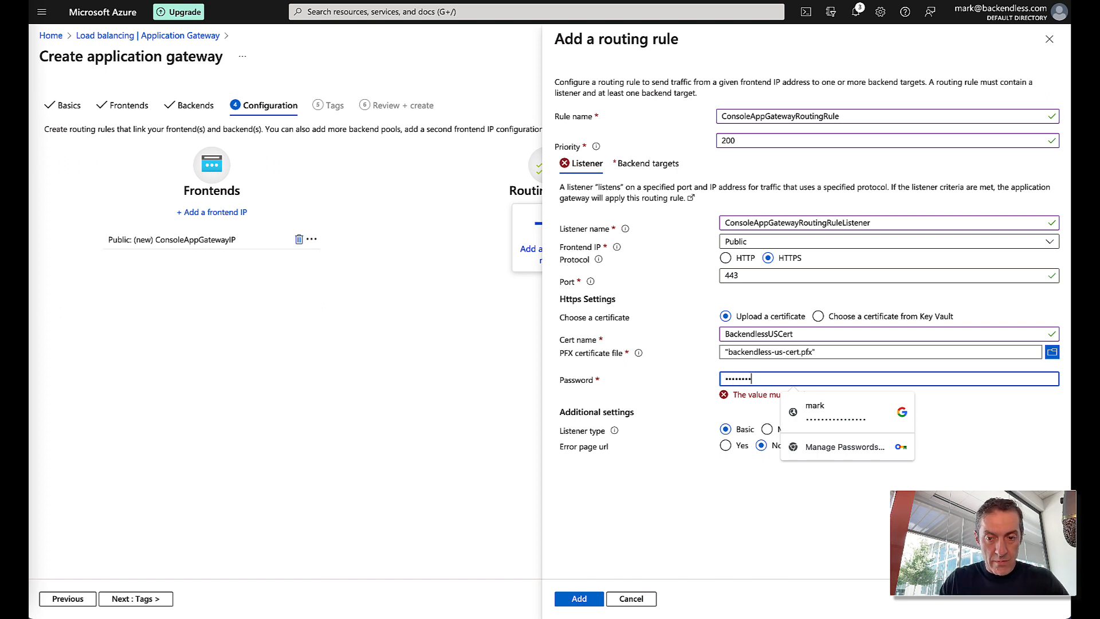
{"action": "left_click", "coordinate": [827, 532]}
{"action": "left_click", "coordinate": [589, 590]}
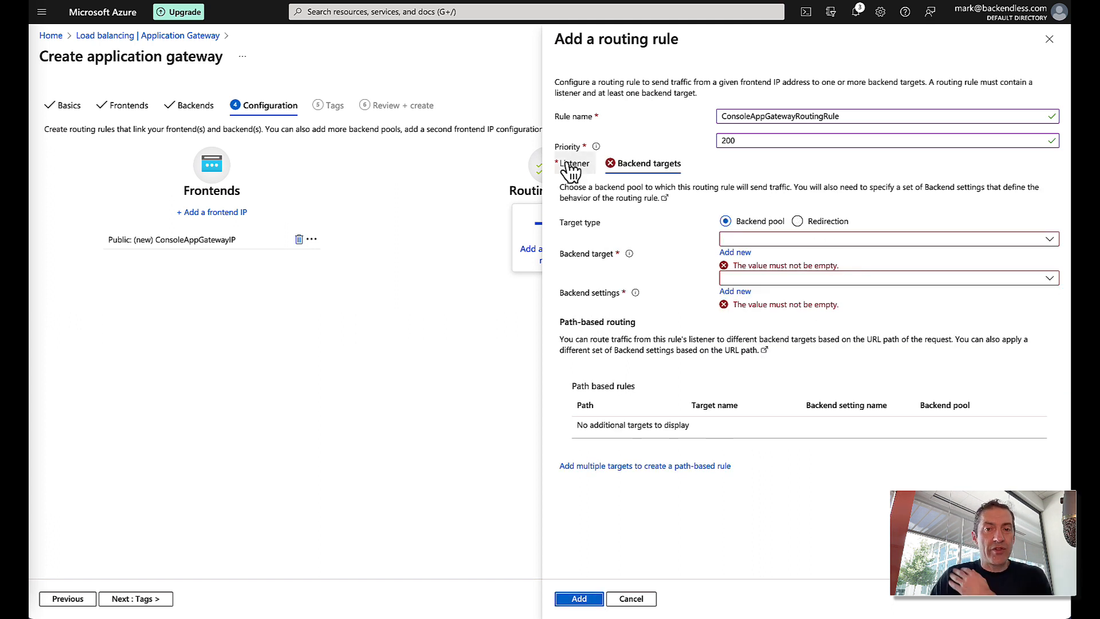
- Set ConsoleAppGatewayBackendPool as the rule's backend target and begin new backend settings
{"action": "left_click", "coordinate": [556, 163]}
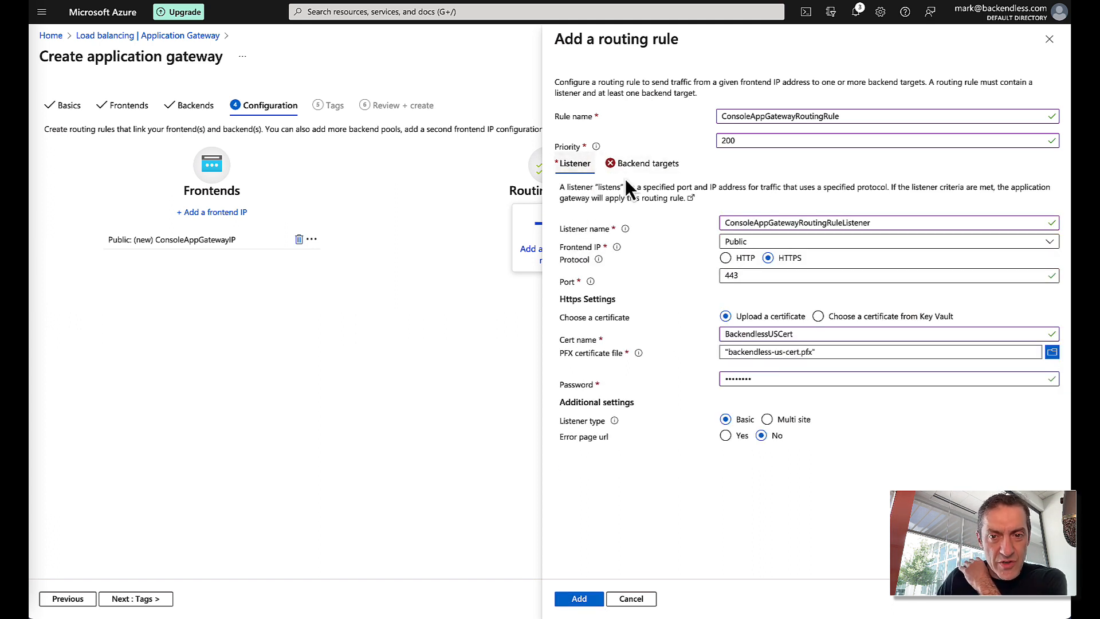
{"action": "left_click", "coordinate": [652, 166]}
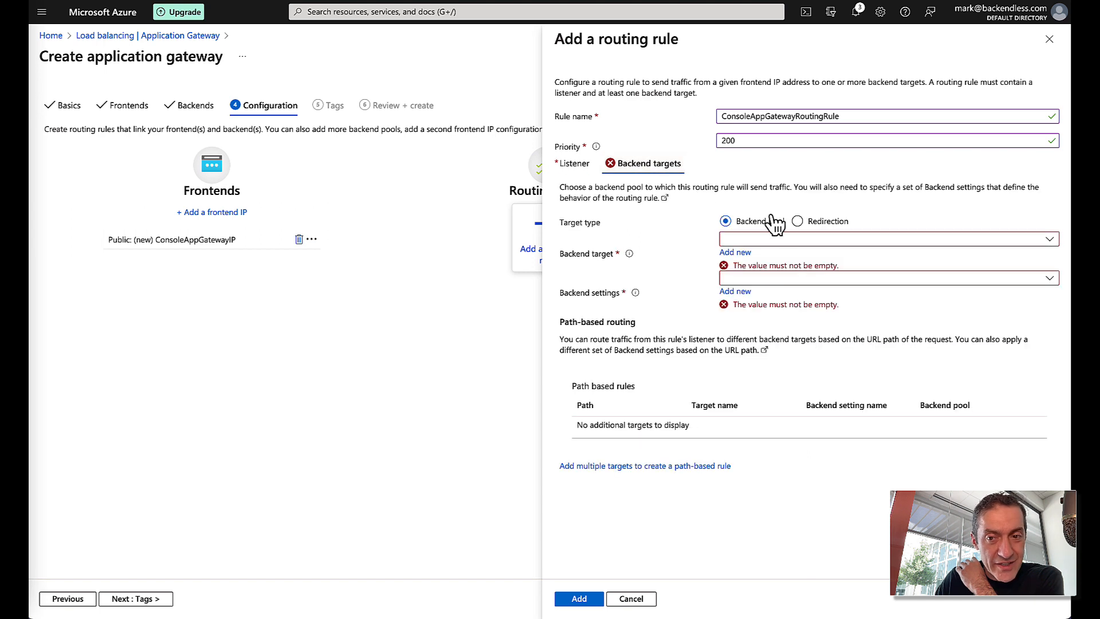
{"action": "left_click", "coordinate": [784, 240]}
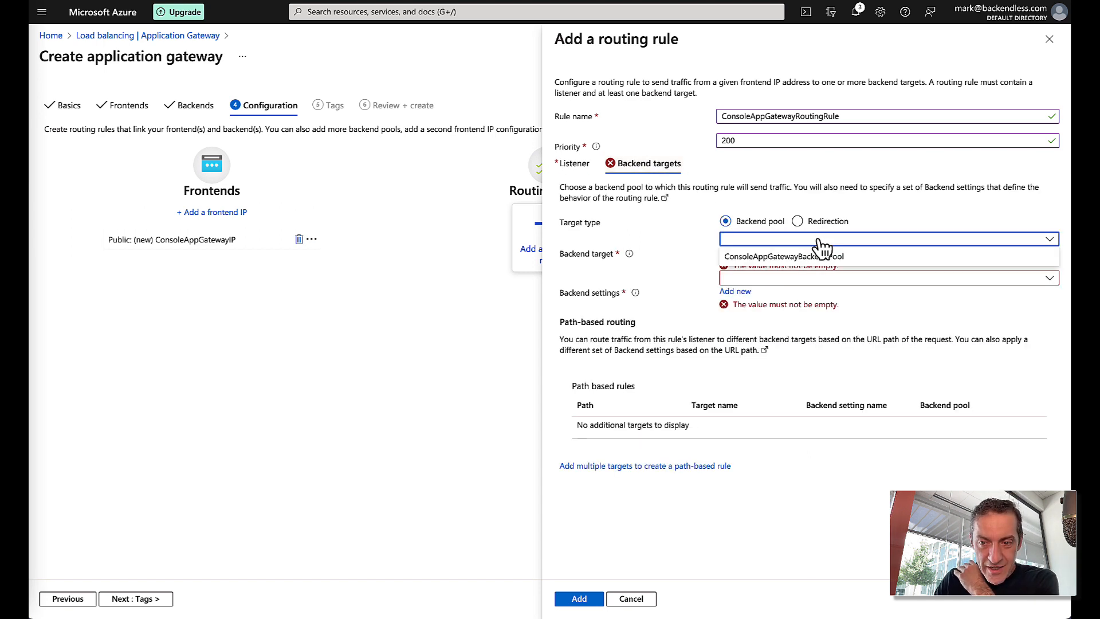
{"action": "left_click", "coordinate": [841, 257]}
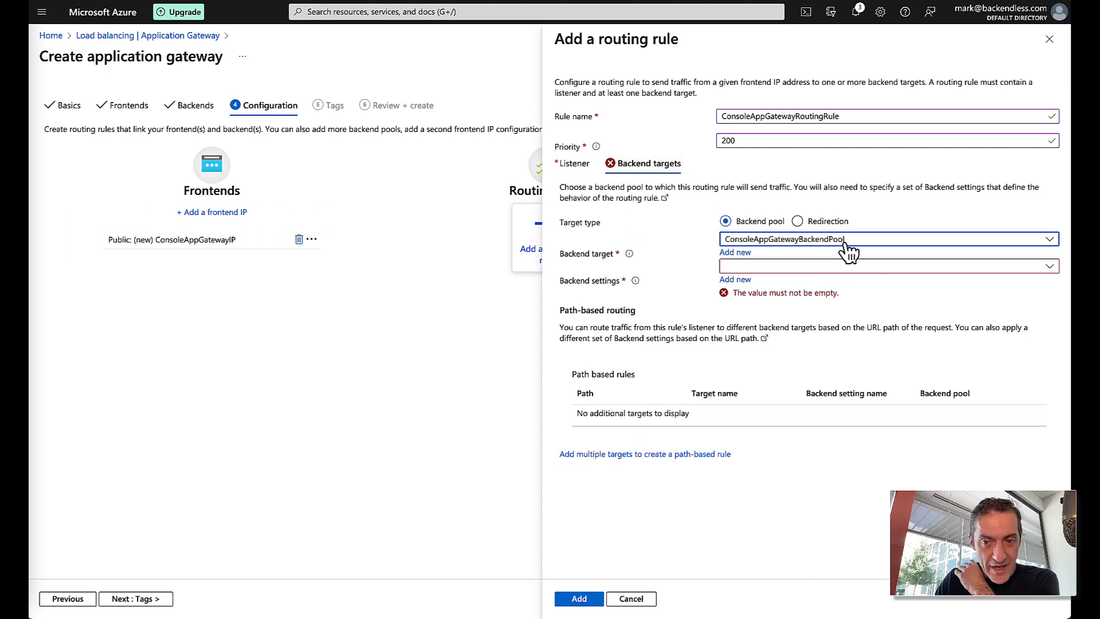
{"action": "left_click", "coordinate": [803, 266]}
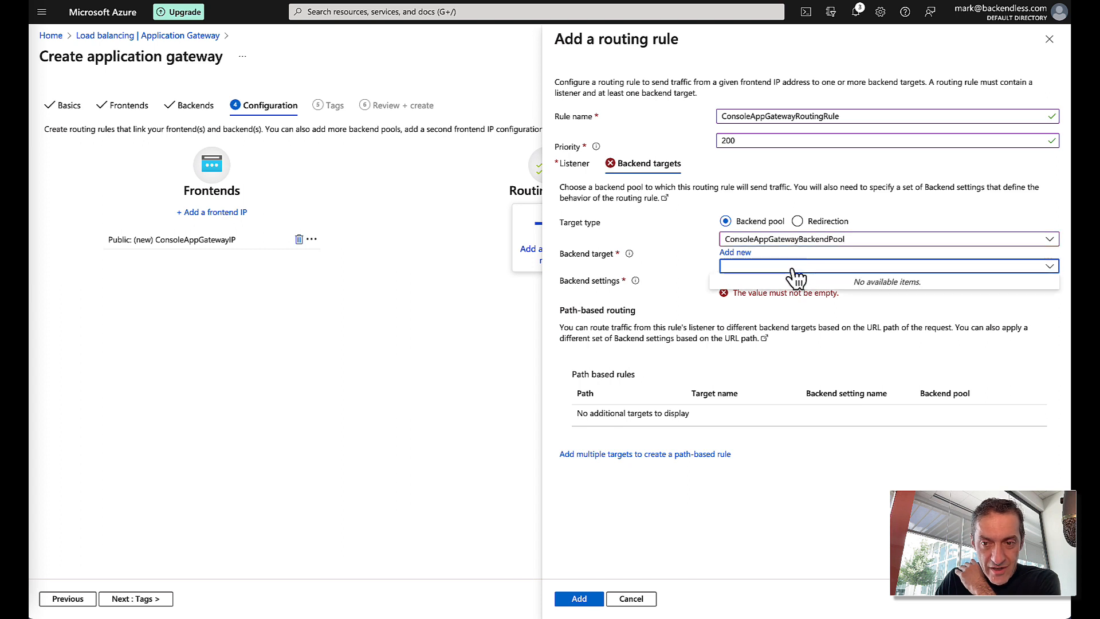
{"action": "left_click", "coordinate": [797, 261]}
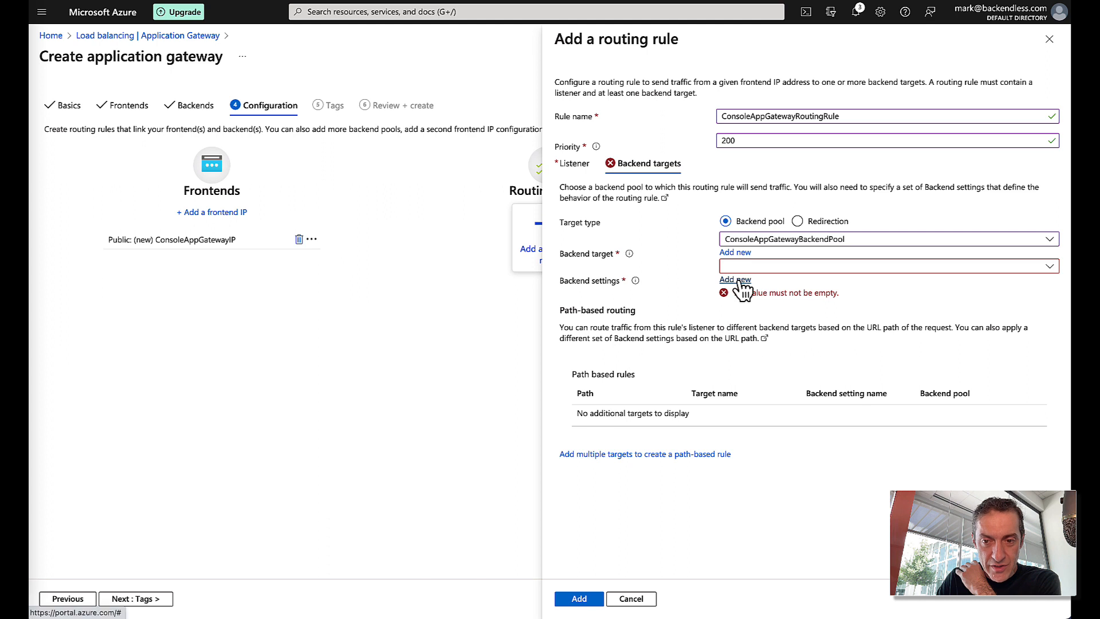
{"action": "left_click", "coordinate": [779, 266]}
{"action": "left_click", "coordinate": [825, 259]}
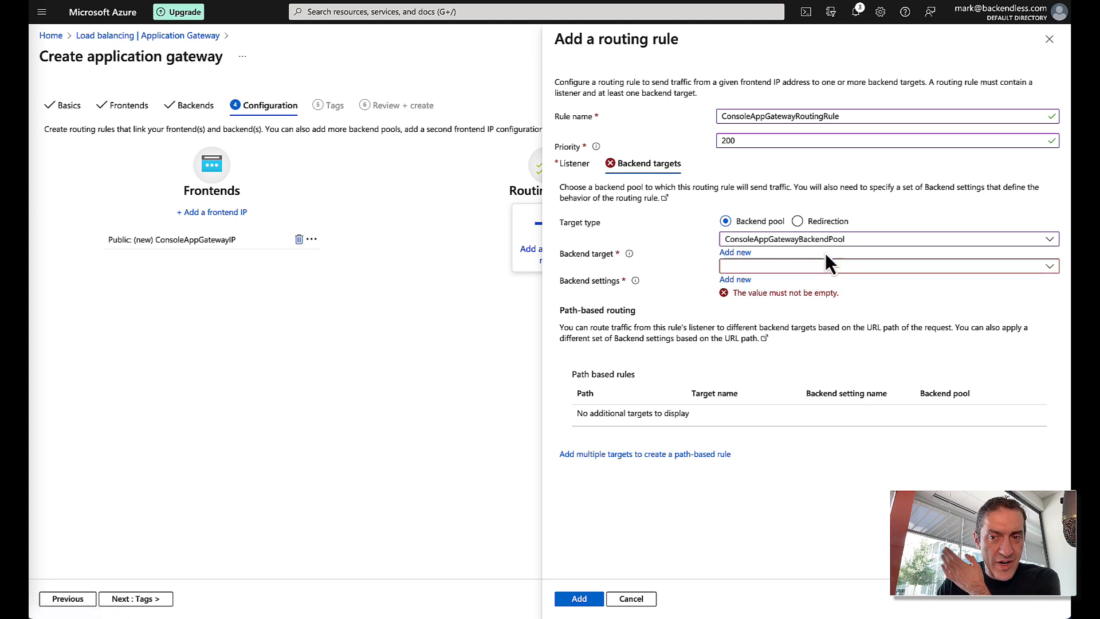
{"action": "left_click", "coordinate": [739, 281]}
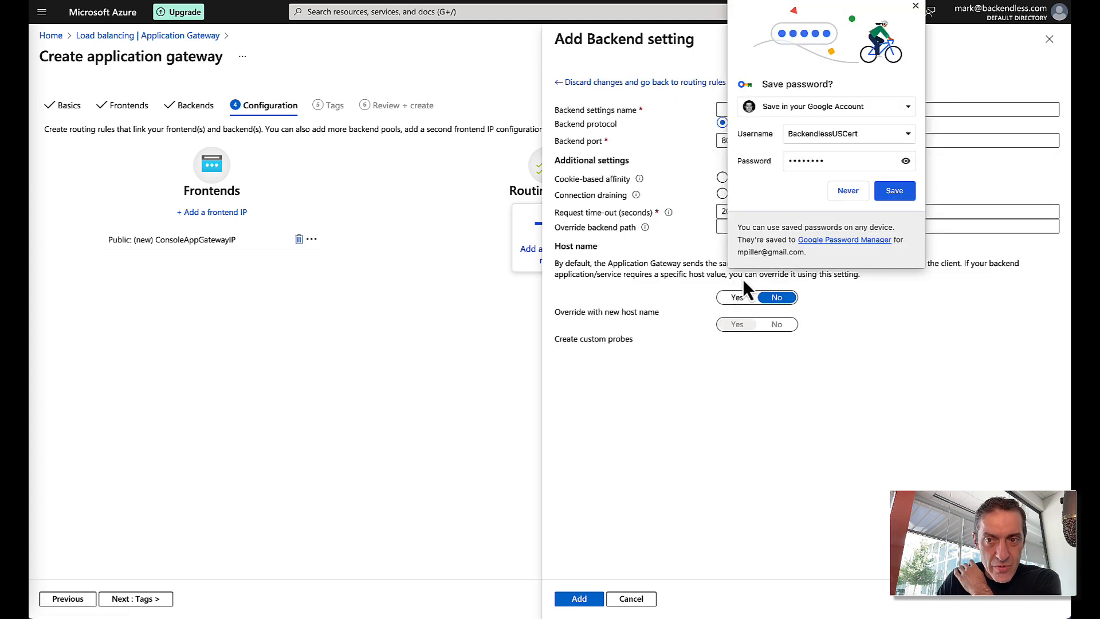
- Create backend settings ConsoleAppGatewayBackendSettings with backend port 32400 instead of 80
{"action": "left_click", "coordinate": [915, 6]}
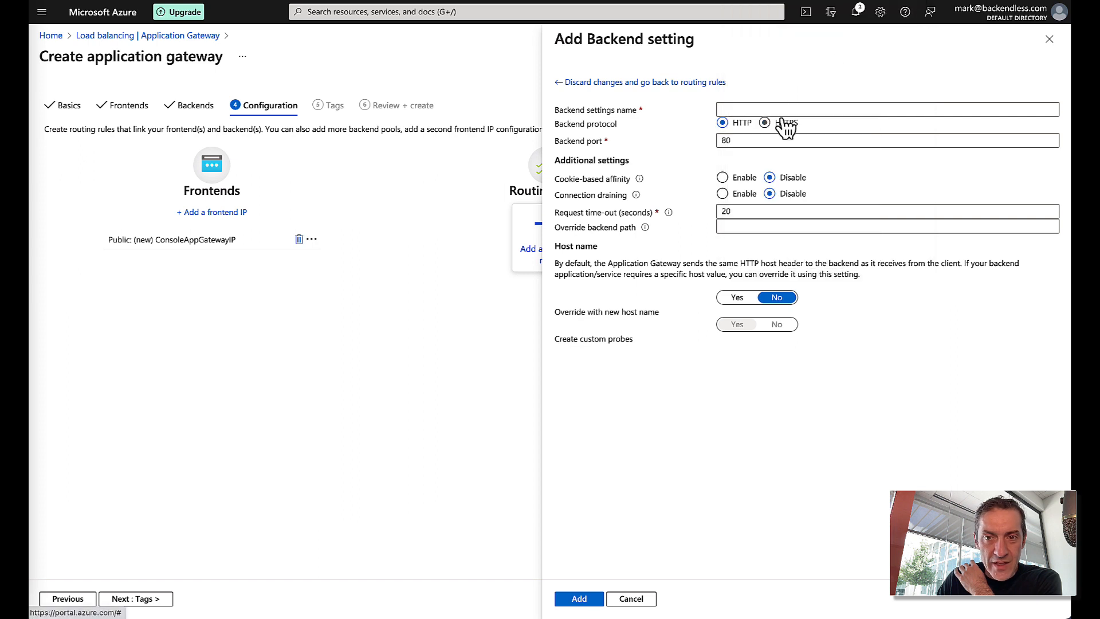
{"action": "left_click", "coordinate": [754, 109]}
{"action": "type", "text": "Co"}
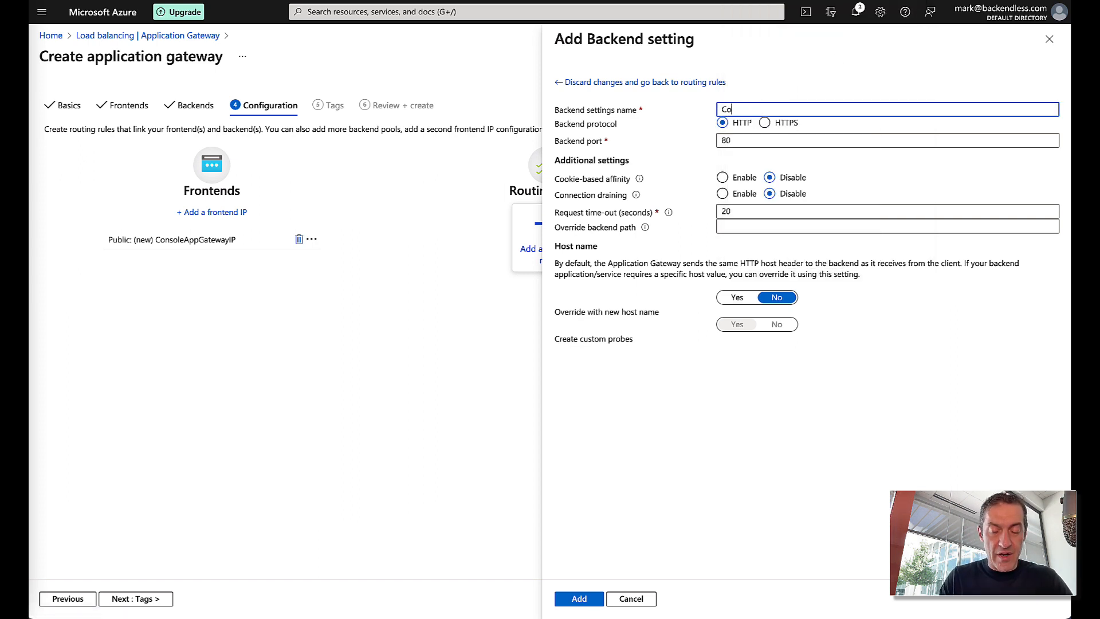
{"action": "type", "text": "nsoleAppGa"}
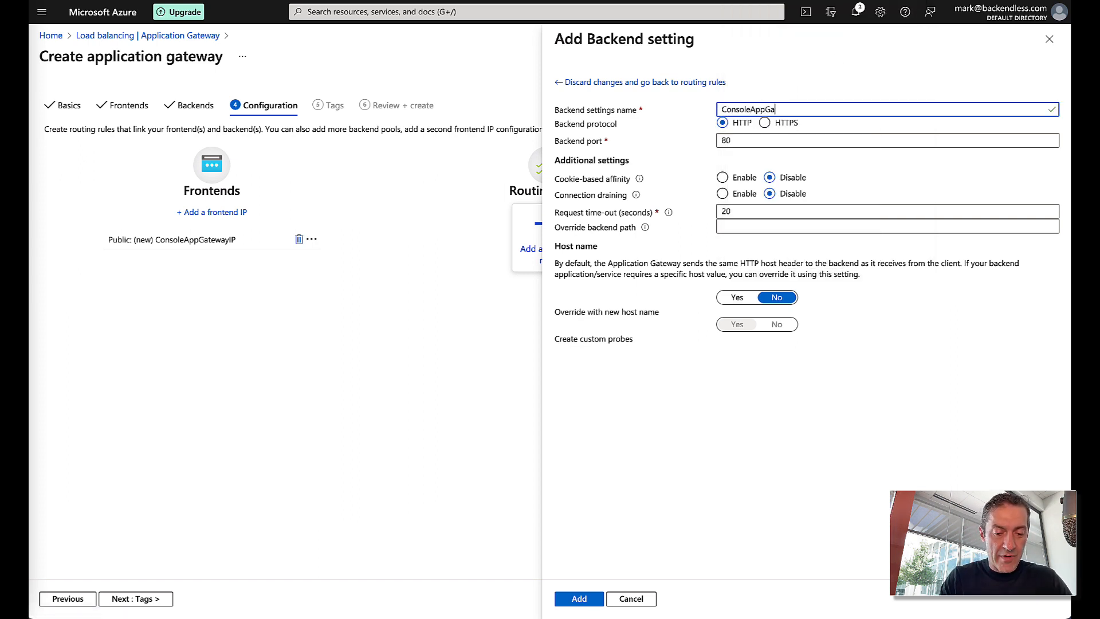
{"action": "type", "text": "tewayBacke"}
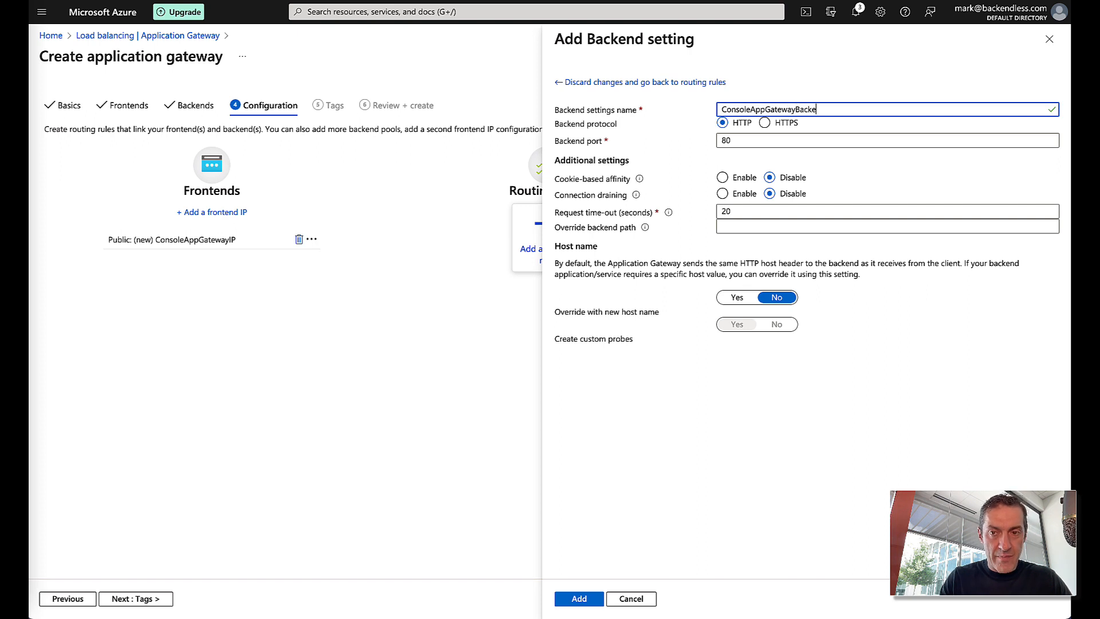
{"action": "type", "text": "ndSettings"}
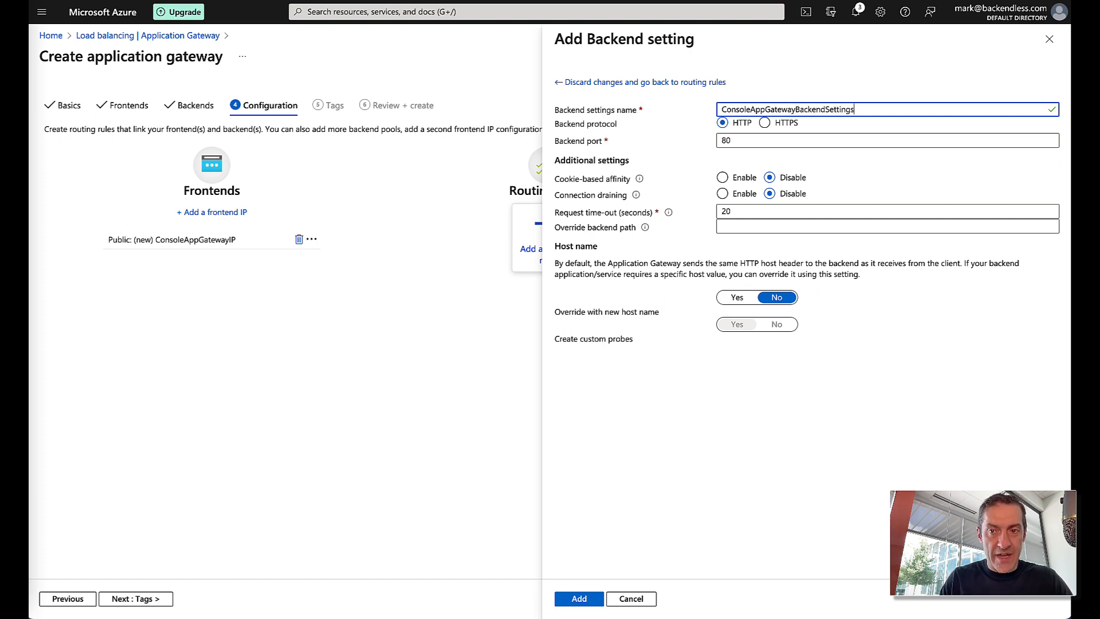
{"action": "double_click", "coordinate": [749, 142]}
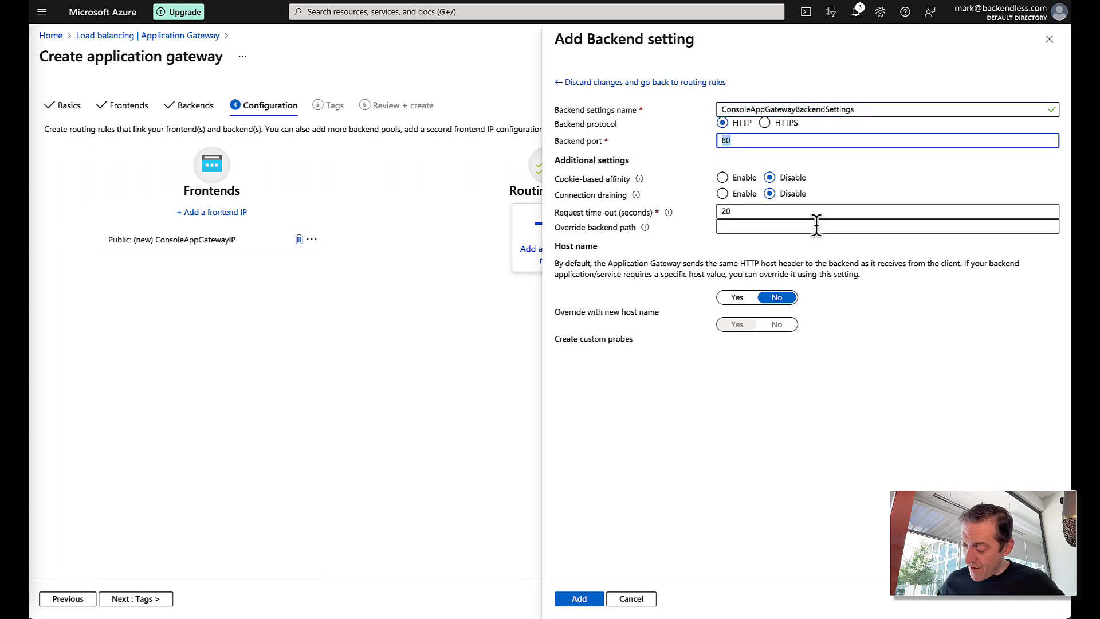
{"action": "type", "text": "32400"}
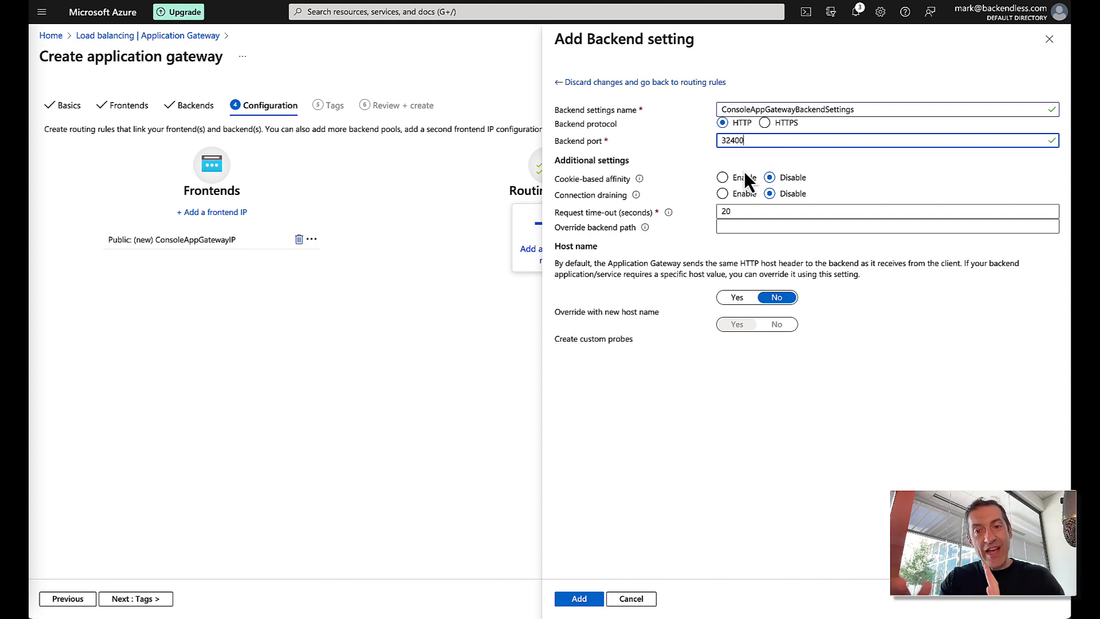
{"action": "left_click", "coordinate": [583, 600]}
- Add ConsoleAppGatewayRoutingRule to the gateway, pass validation, and create ConsoleApplicationGateway
{"action": "left_click", "coordinate": [915, 6]}
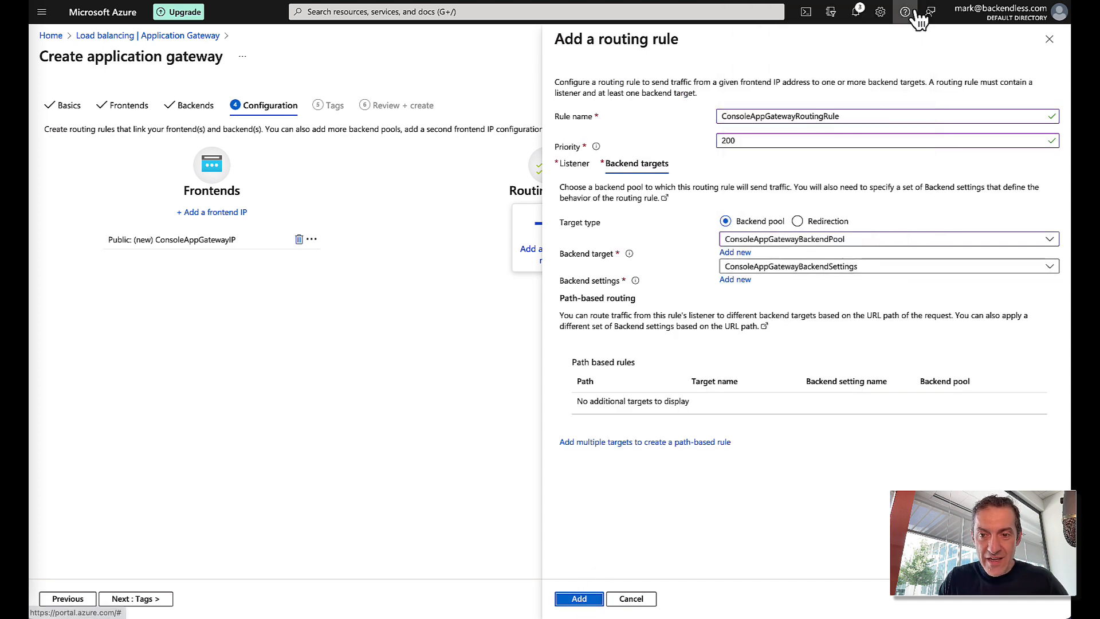
{"action": "left_click", "coordinate": [573, 163]}
{"action": "left_click", "coordinate": [637, 166]}
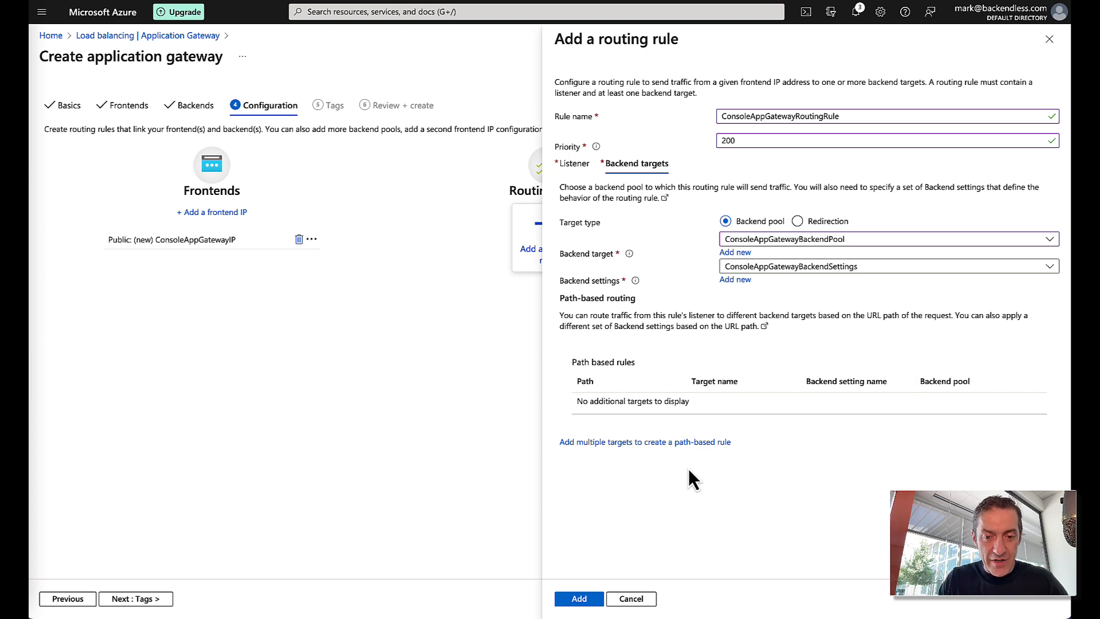
{"action": "left_click", "coordinate": [587, 599]}
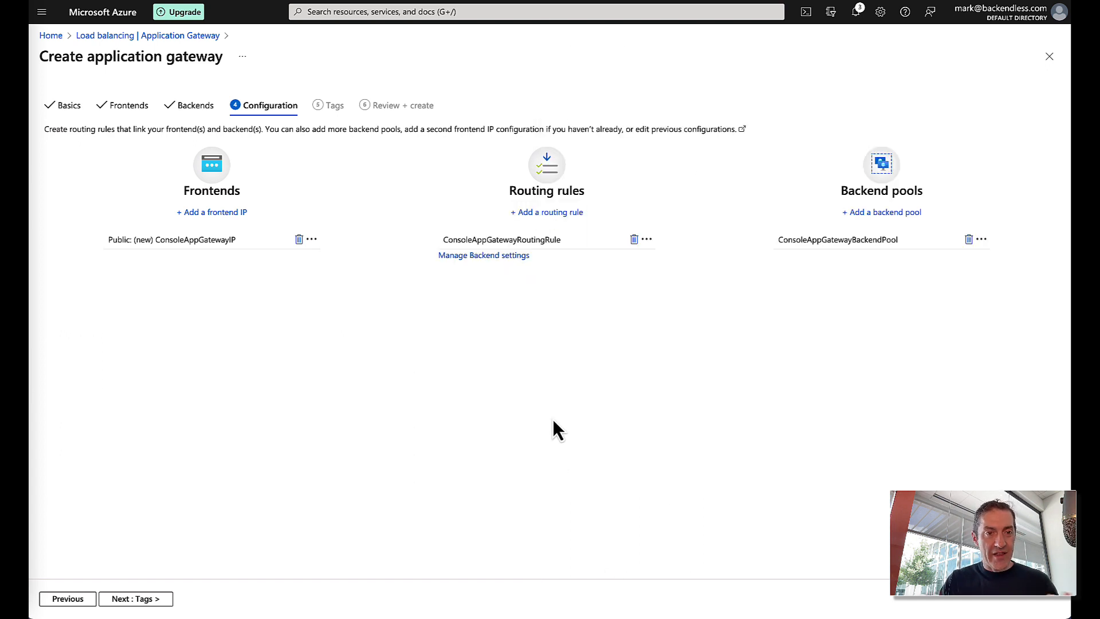
{"action": "left_click", "coordinate": [143, 600]}
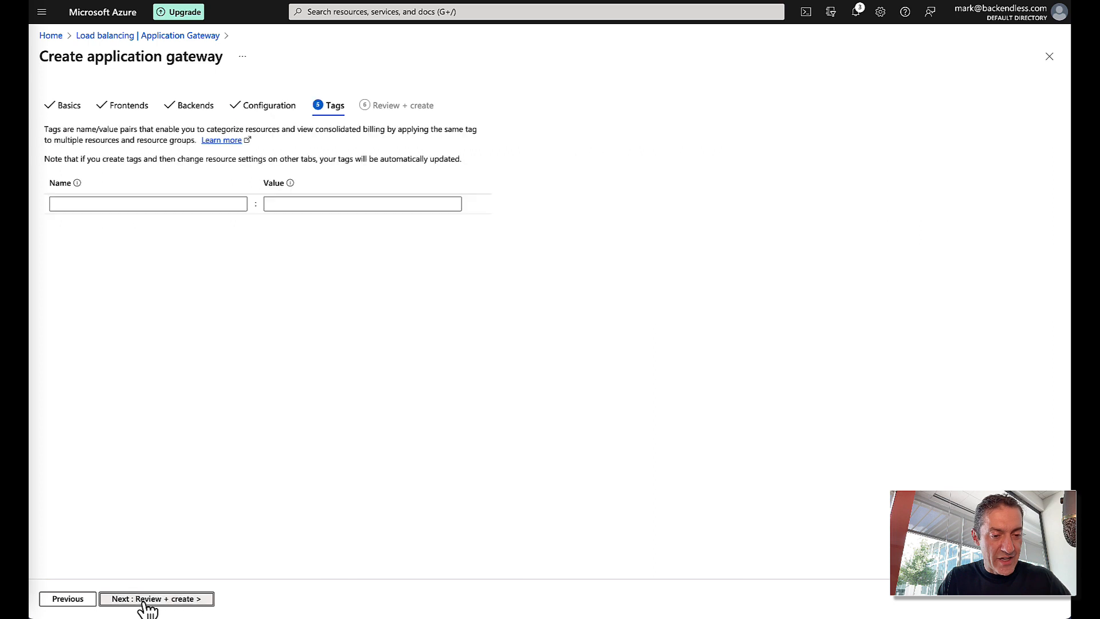
{"action": "left_click", "coordinate": [162, 601]}
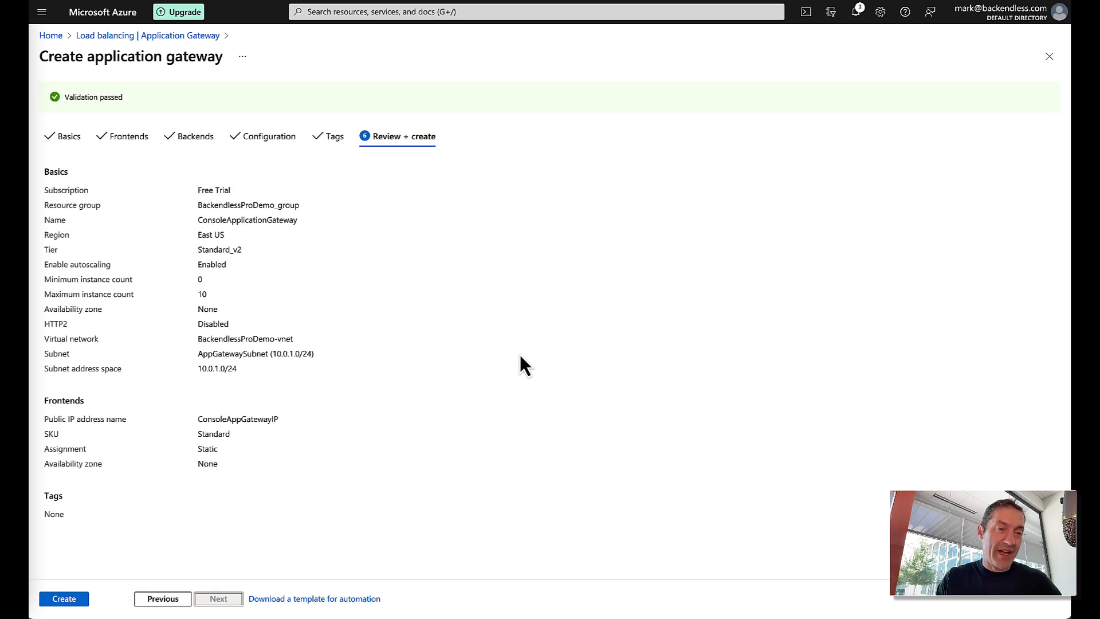
{"action": "left_click", "coordinate": [74, 598]}
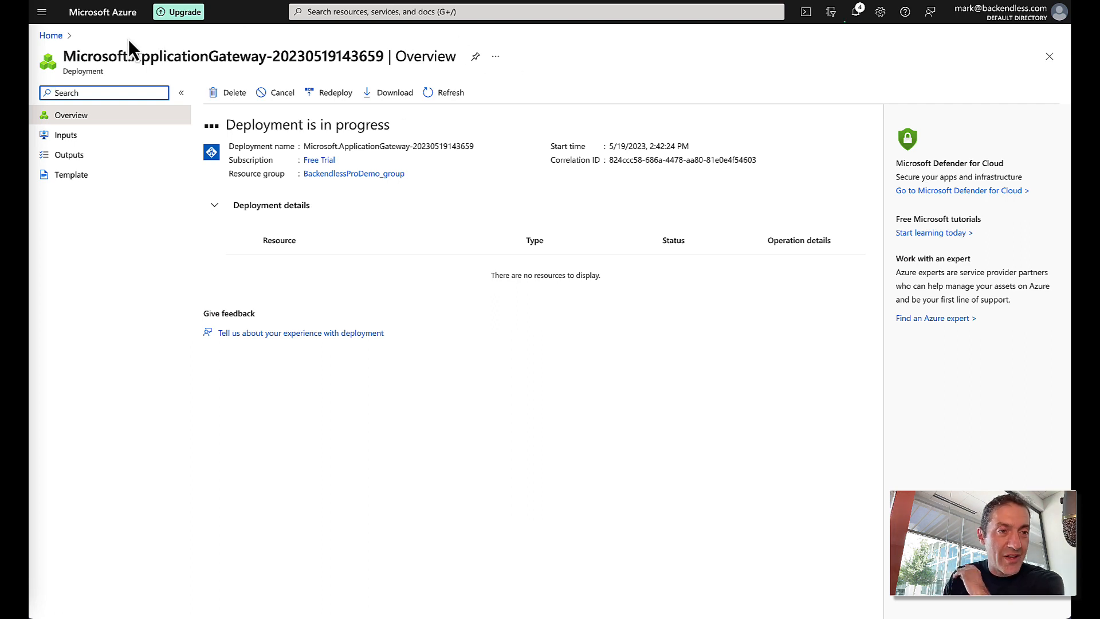
- Start a new application gateway APIAppGateway in resource group BackendlessProDemo_group
{"action": "left_click", "coordinate": [52, 36]}
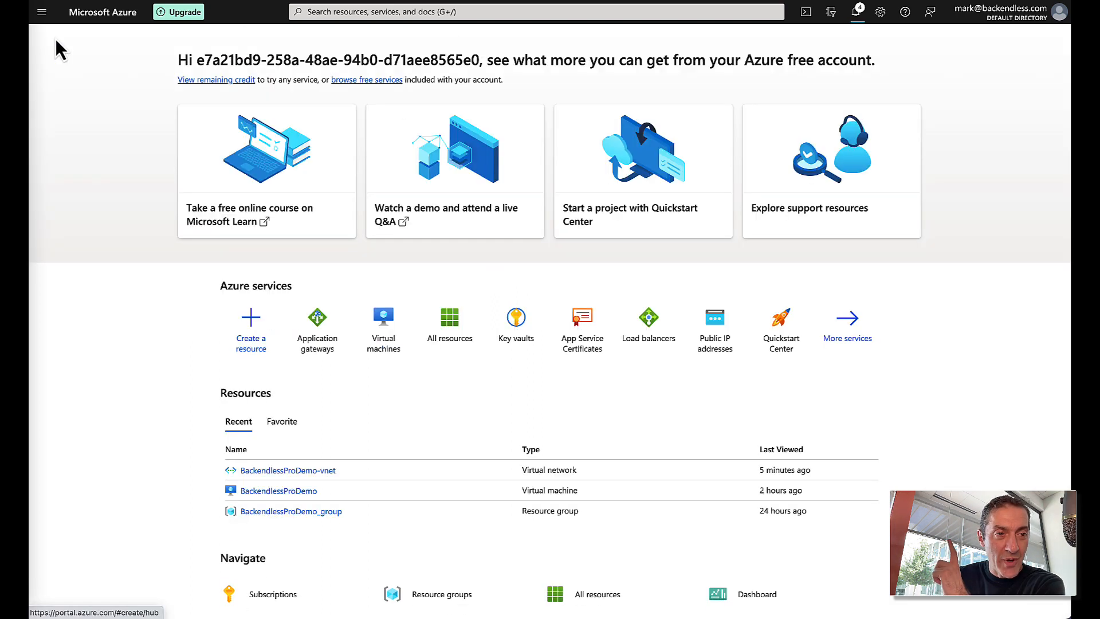
{"action": "left_click", "coordinate": [309, 334]}
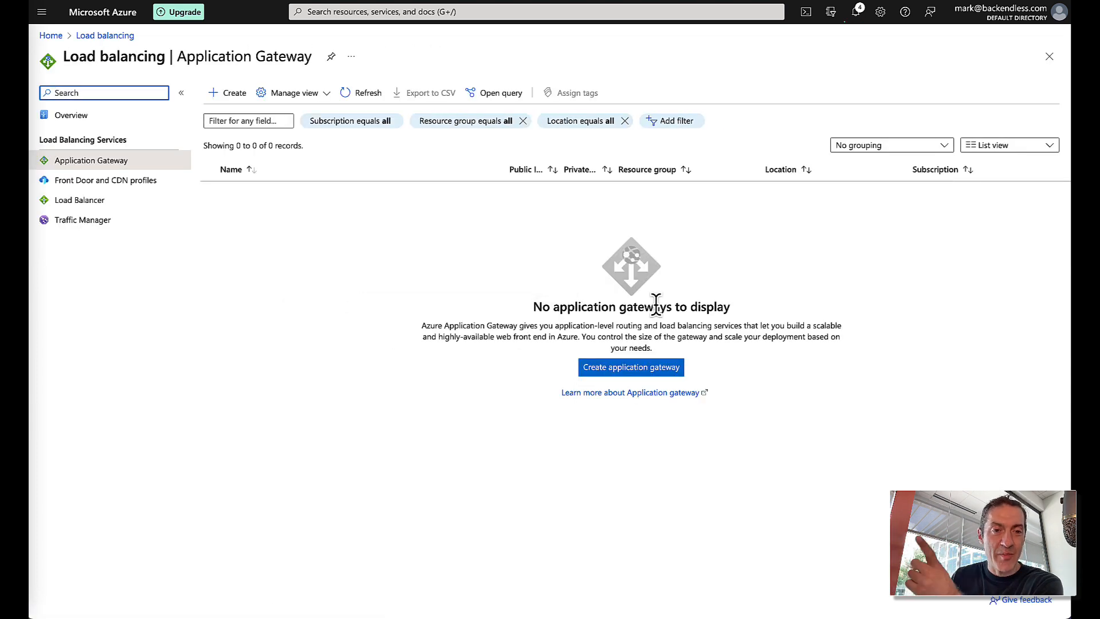
{"action": "left_click", "coordinate": [637, 369]}
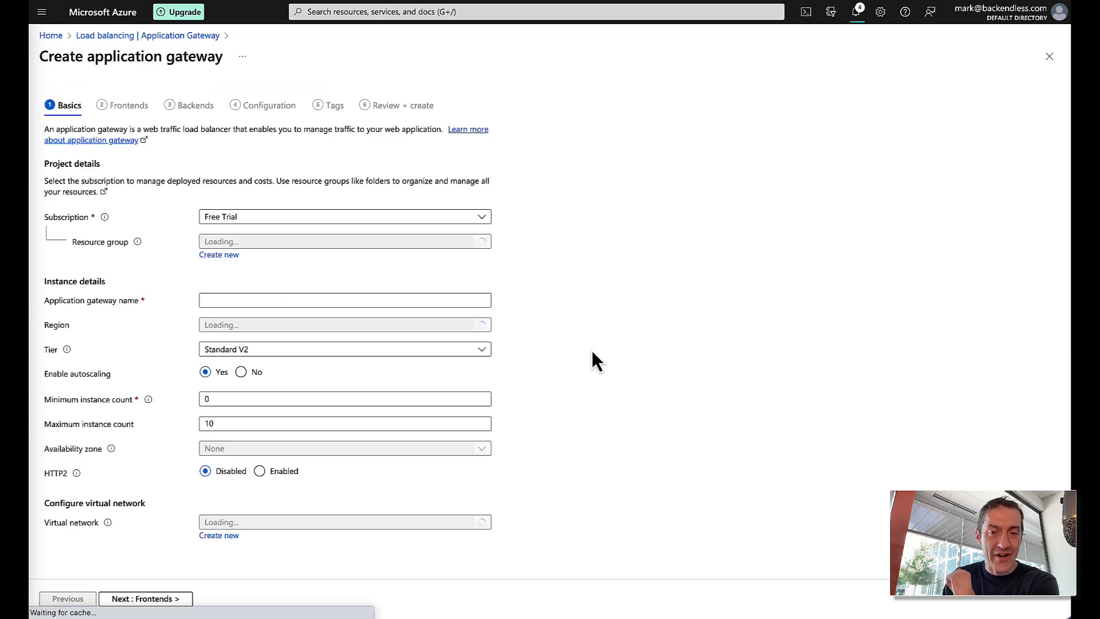
{"action": "left_click", "coordinate": [275, 241]}
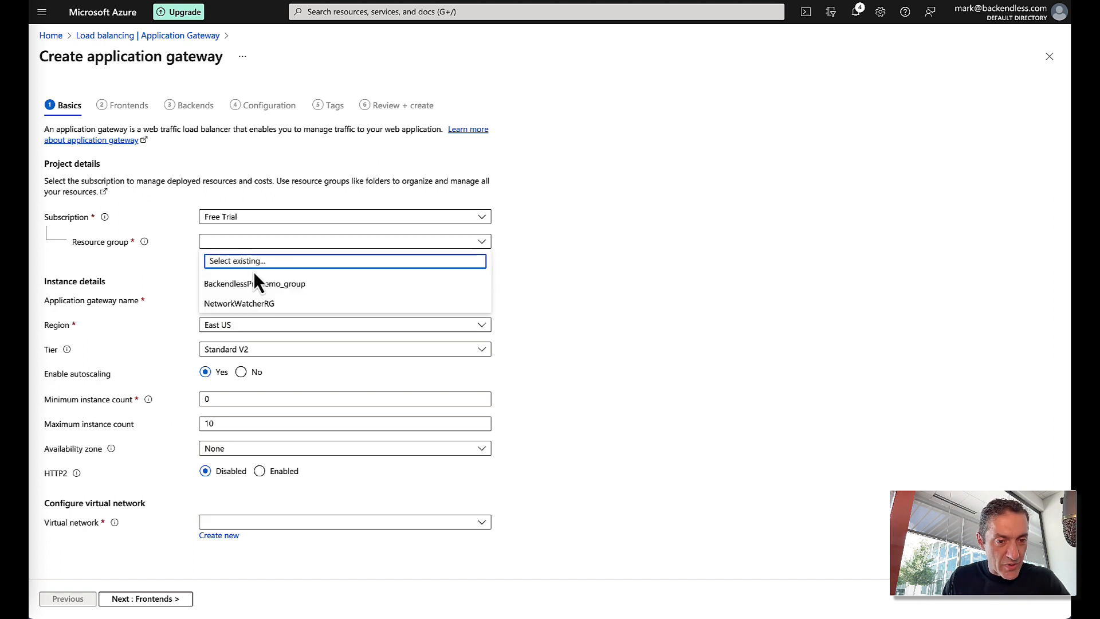
{"action": "left_click", "coordinate": [261, 284]}
{"action": "left_click", "coordinate": [386, 298]}
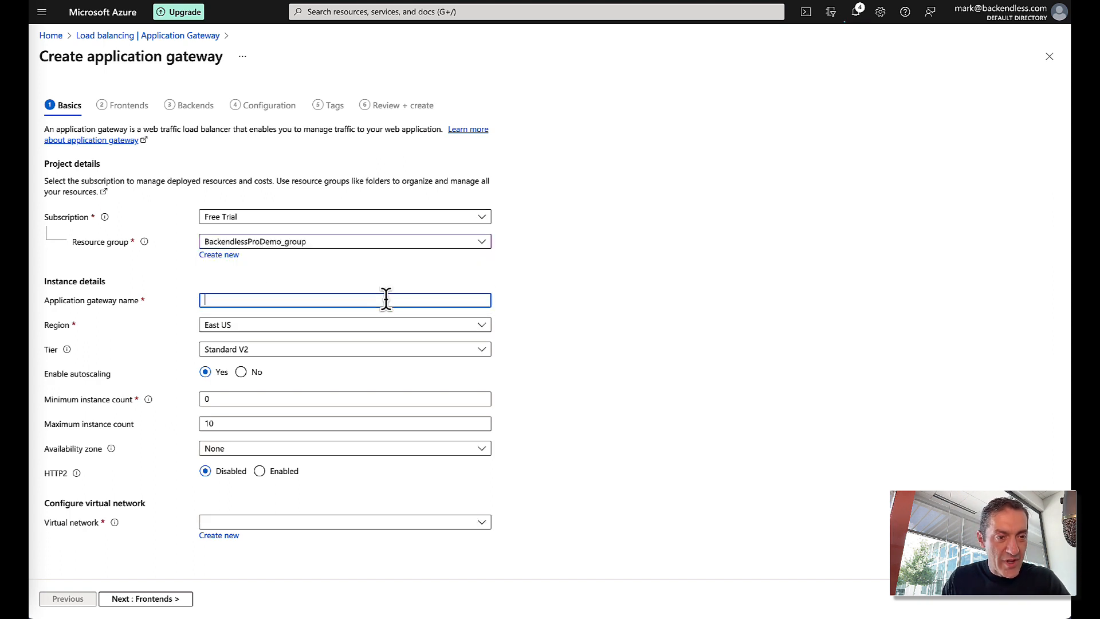
{"action": "type", "text": "APIAppGateway"}
{"action": "left_click", "coordinate": [736, 321]}
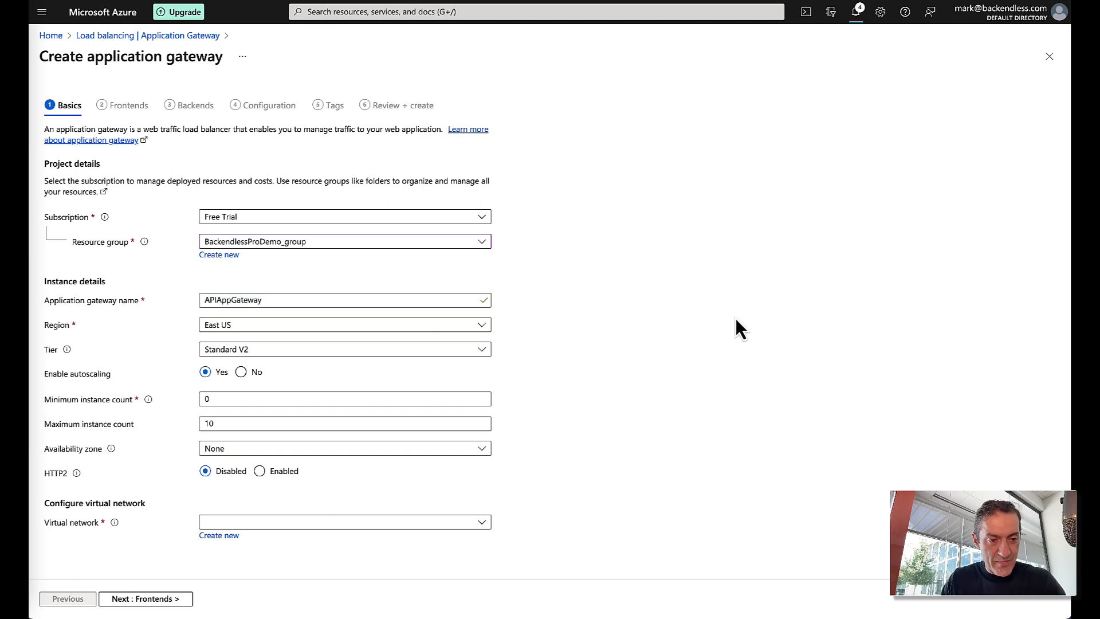
- Place APIAppGateway on BackendlessProDemo-vnet with its AppGatewaySubnet
{"action": "left_click", "coordinate": [348, 523]}
{"action": "left_click", "coordinate": [300, 583]}
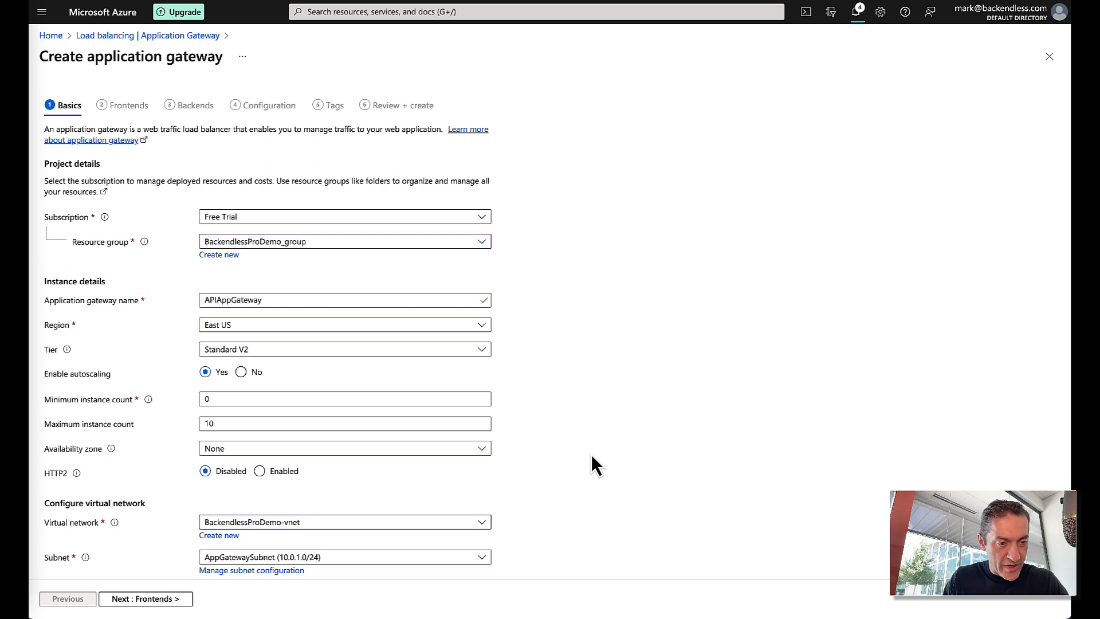
{"action": "scroll", "coordinate": [584, 455], "scroll_direction": "down", "scroll_amount": 1}
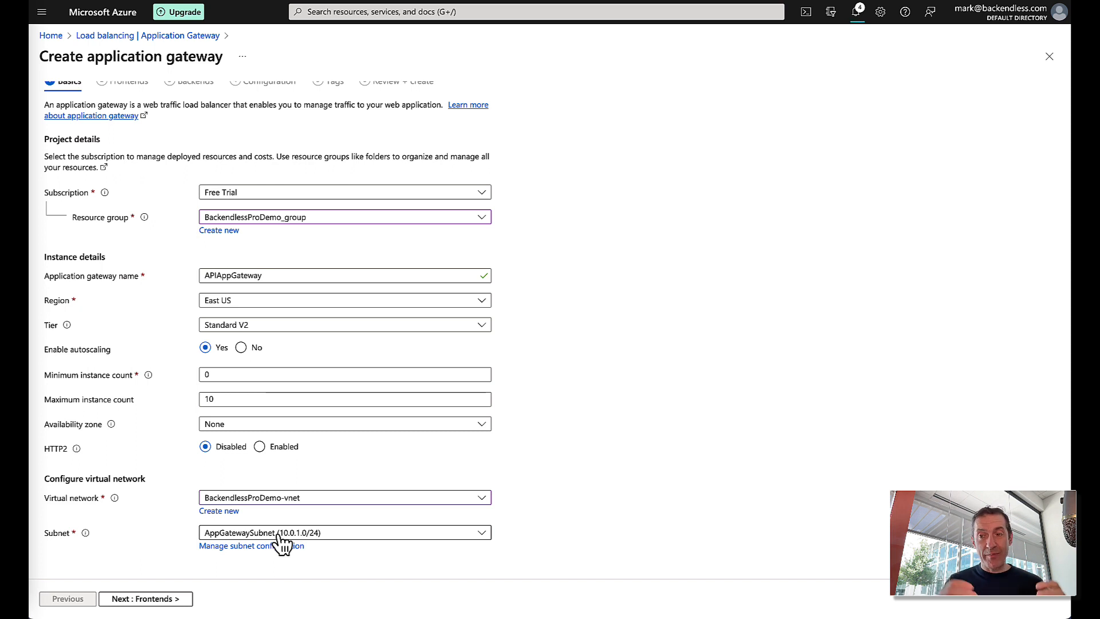
{"action": "left_click", "coordinate": [153, 599]}
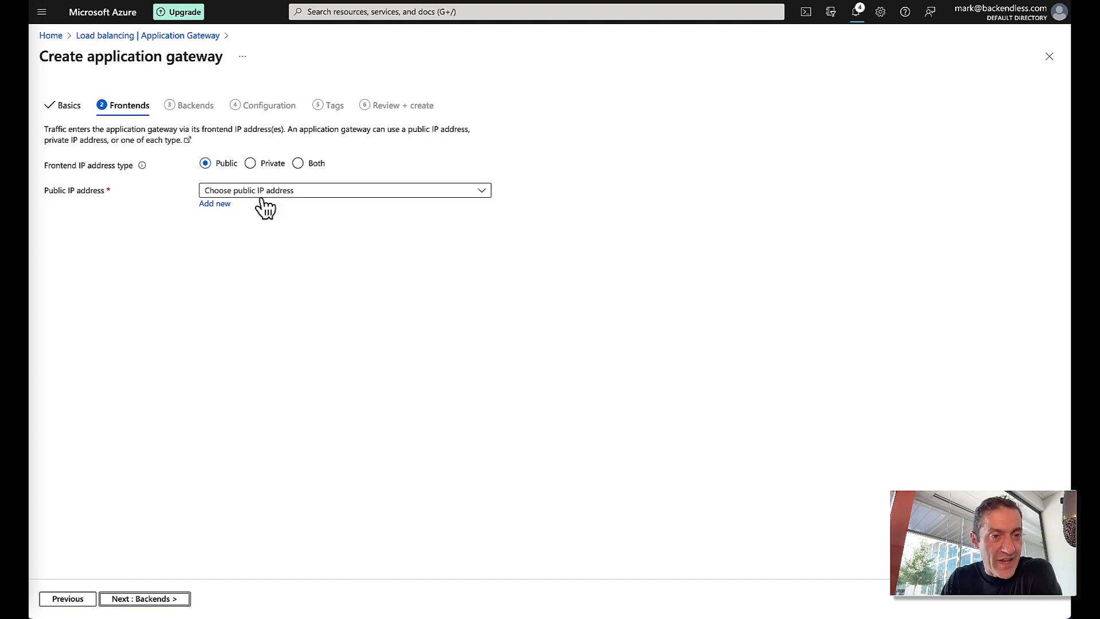
- Create a new public IP named APIAppGatewayIP for the API gateway frontend
{"action": "left_click", "coordinate": [221, 205]}
{"action": "type", "text": "A"}
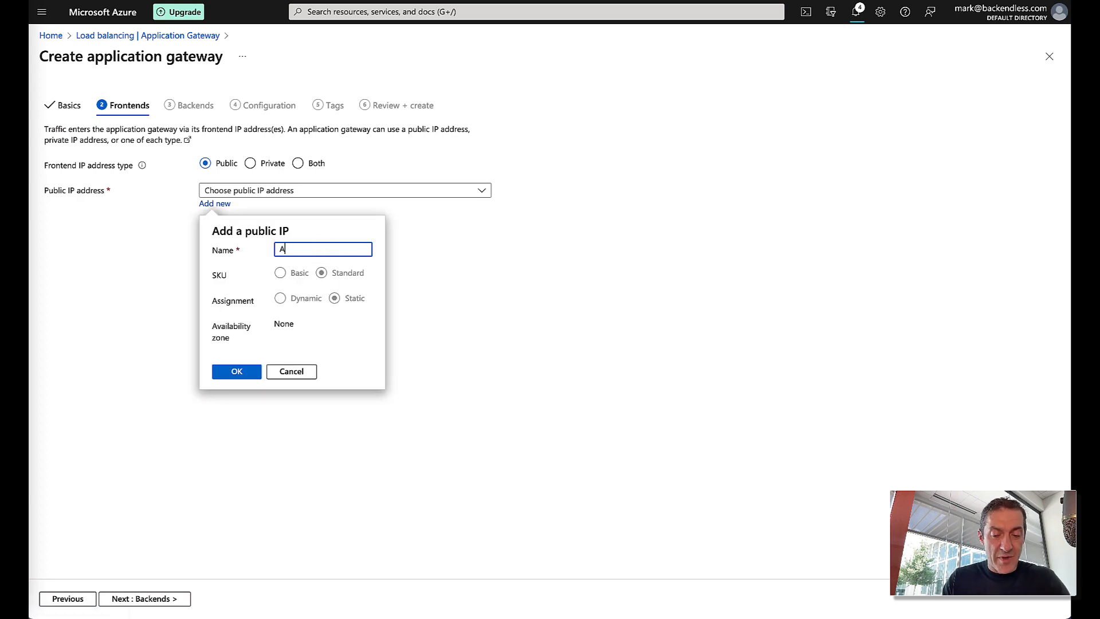
{"action": "type", "text": "PIAppGa"}
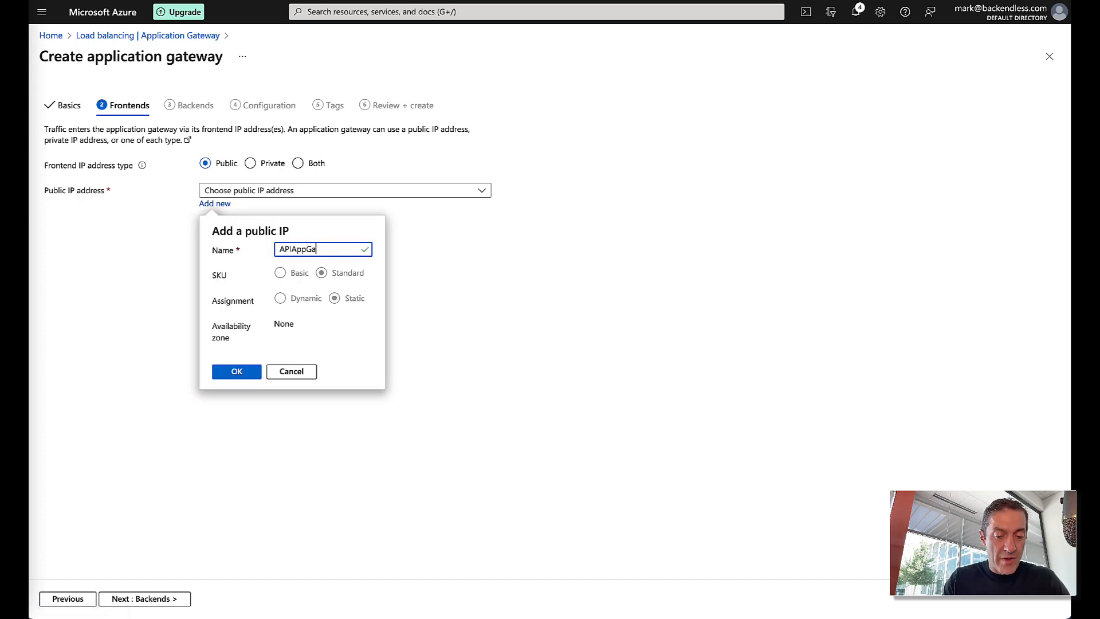
{"action": "type", "text": "teway"}
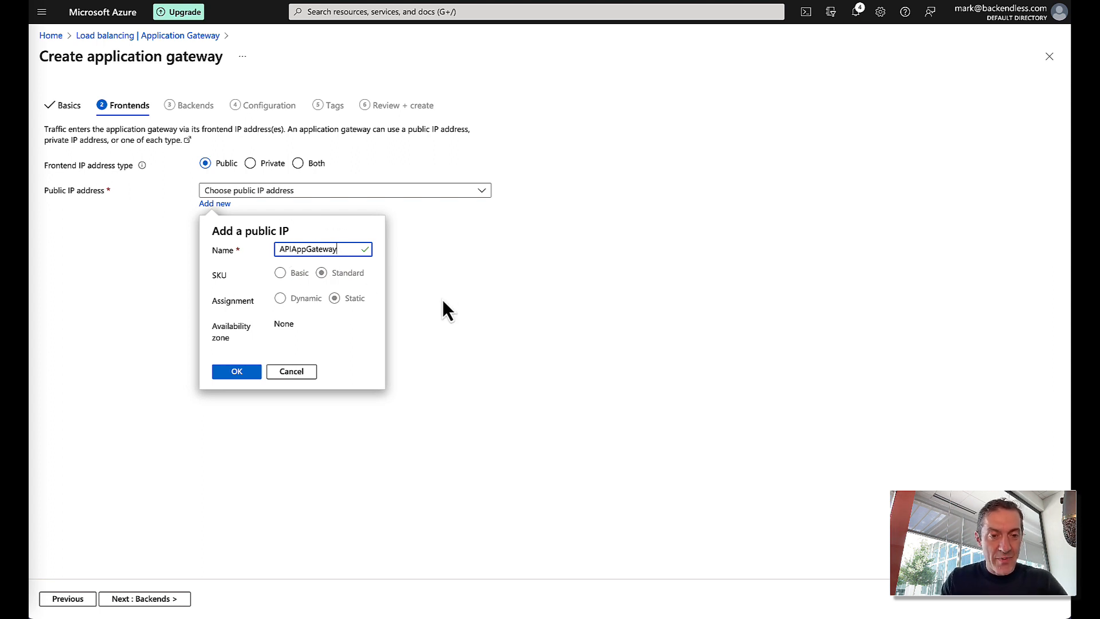
{"action": "type", "text": "IP"}
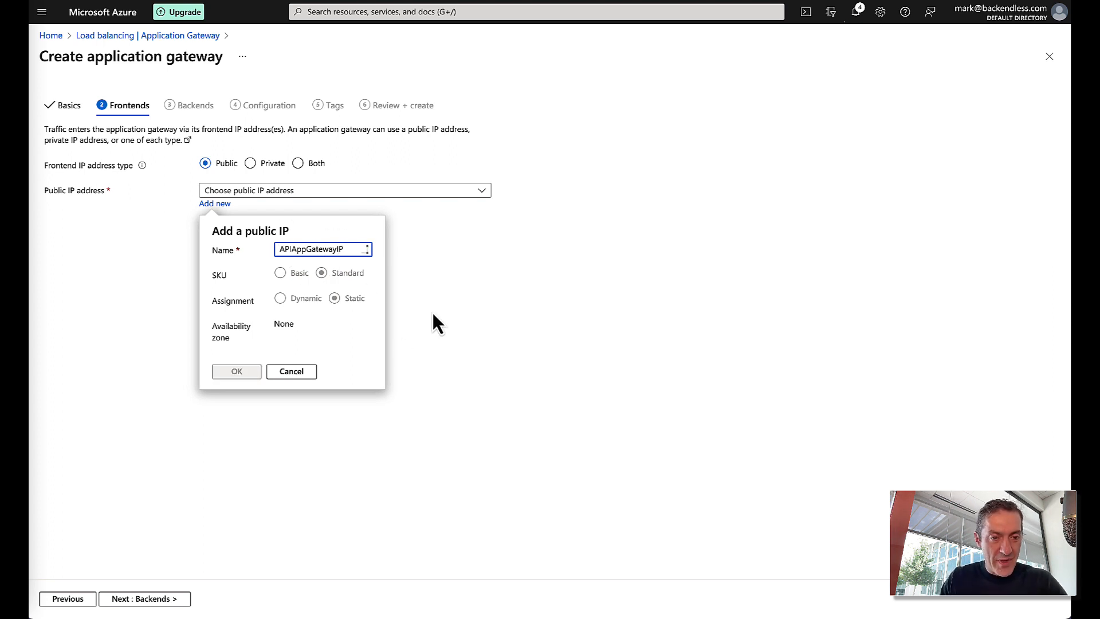
{"action": "left_click", "coordinate": [257, 372]}
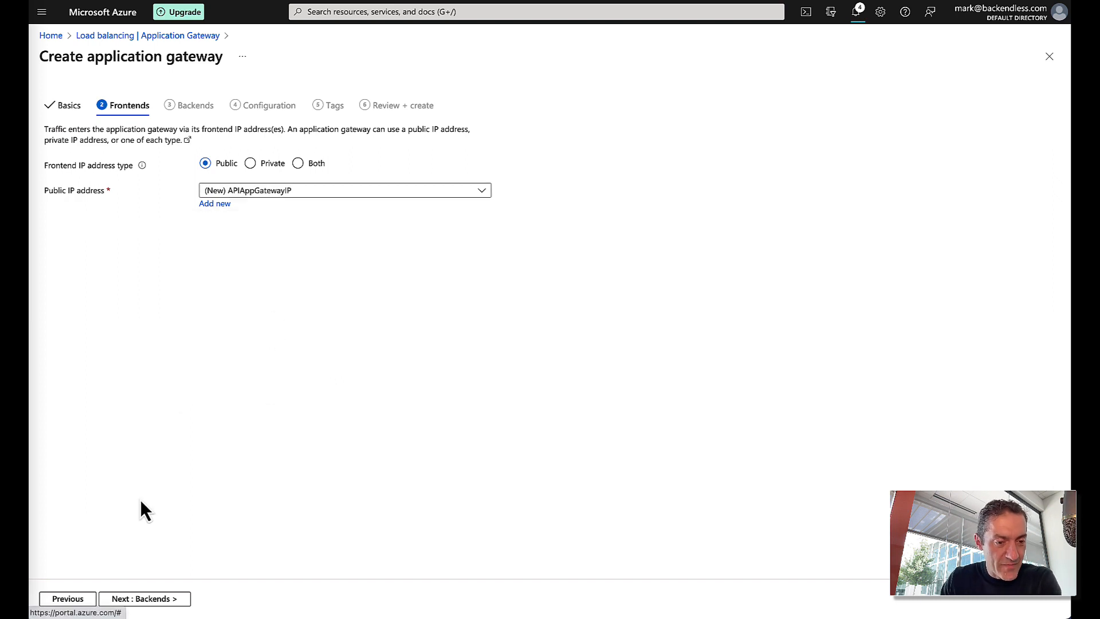
{"action": "left_click", "coordinate": [156, 598]}
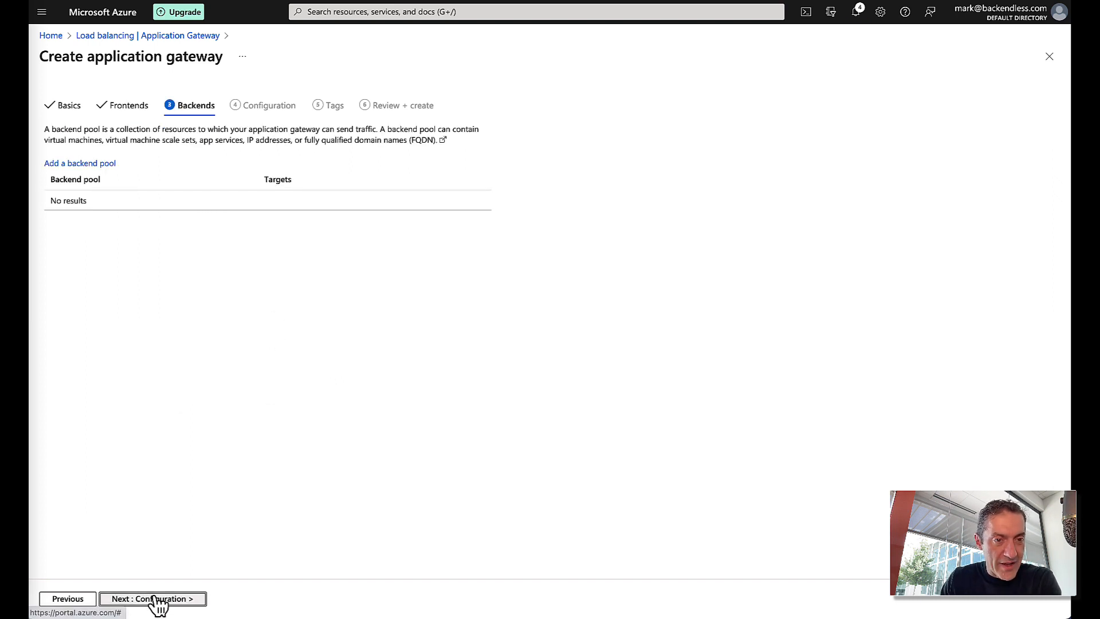
- Add backend pool APIAppGatewayBackendPool targeting VM backendlessprodemo397 (10.0.0.4), then continue to Configuration
{"action": "left_click", "coordinate": [104, 167]}
{"action": "left_click", "coordinate": [902, 128]}
{"action": "type", "text": "APIApp"}
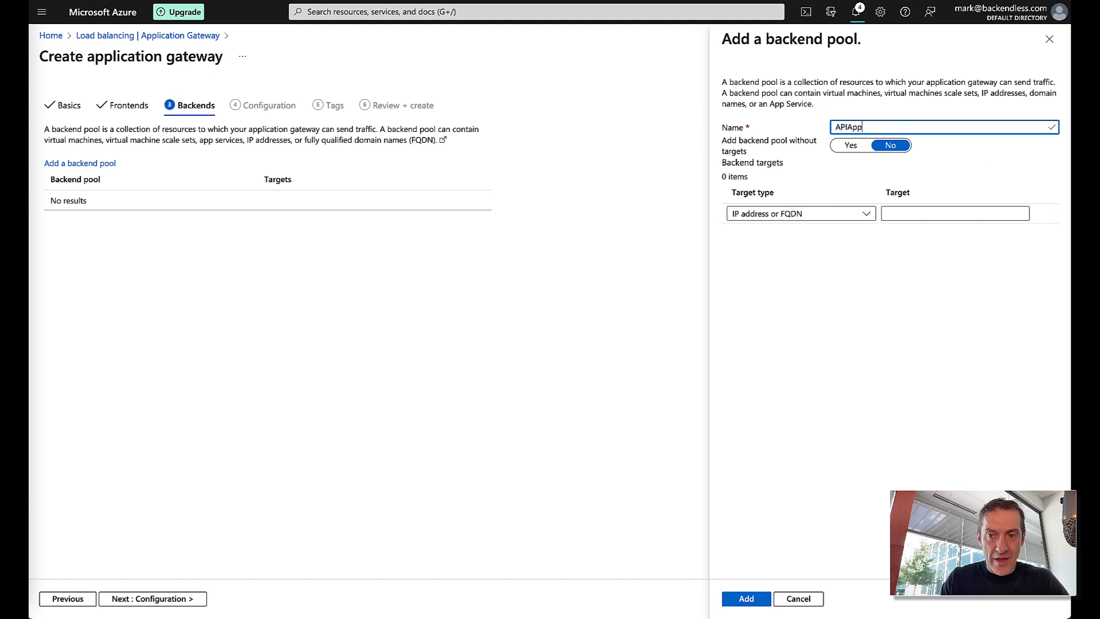
{"action": "type", "text": "Gateway"}
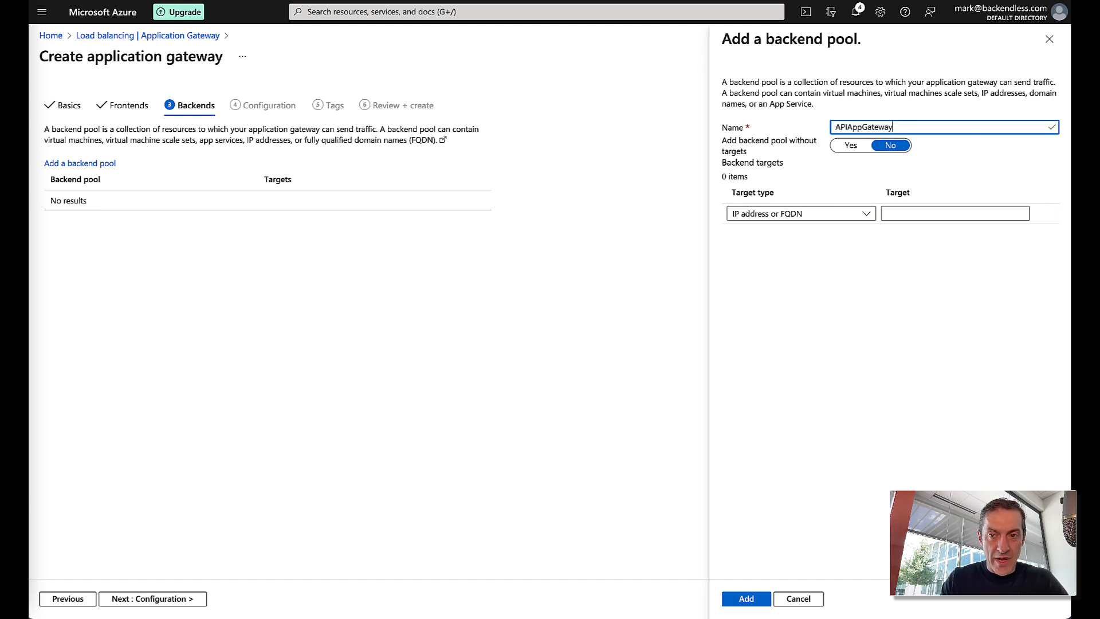
{"action": "type", "text": "BackendPool"}
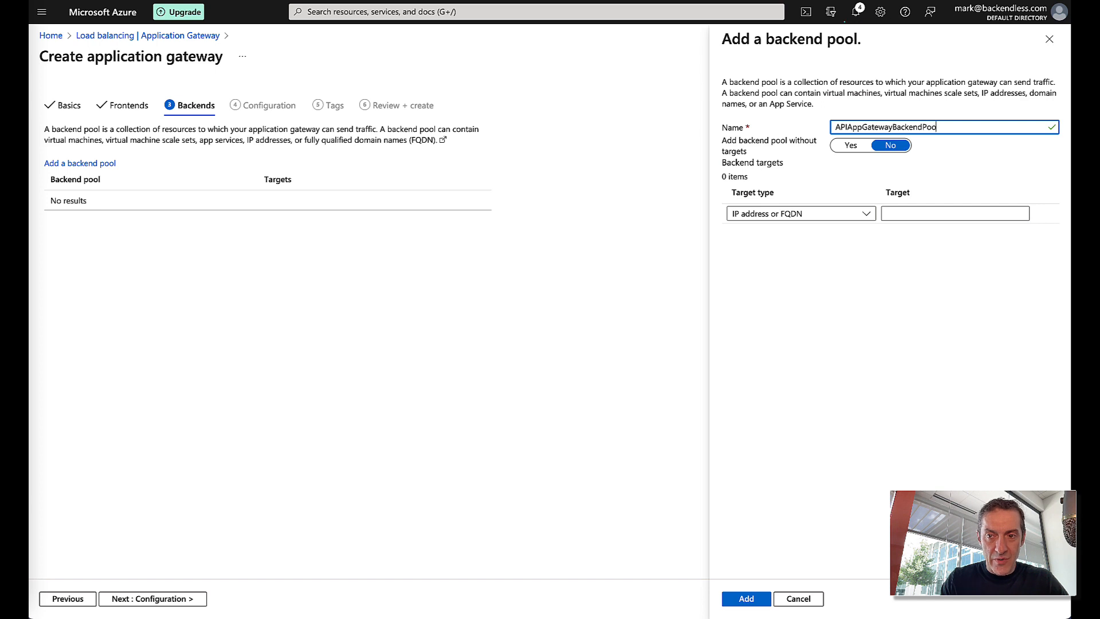
{"action": "left_click", "coordinate": [834, 213]}
{"action": "left_click", "coordinate": [767, 252]}
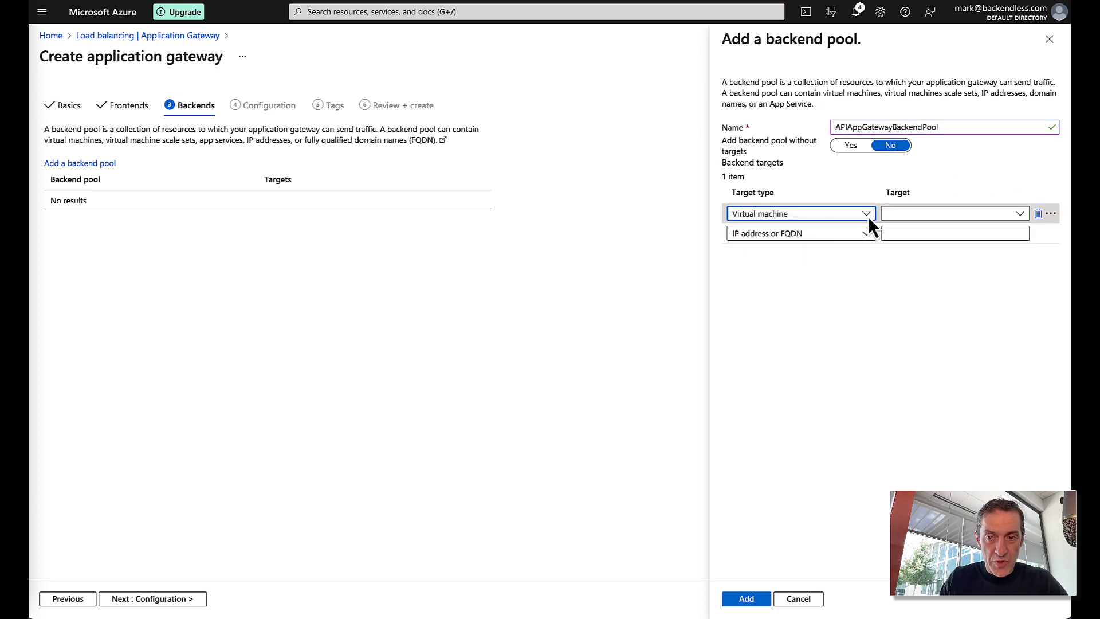
{"action": "left_click", "coordinate": [908, 215]}
{"action": "left_click", "coordinate": [929, 276]}
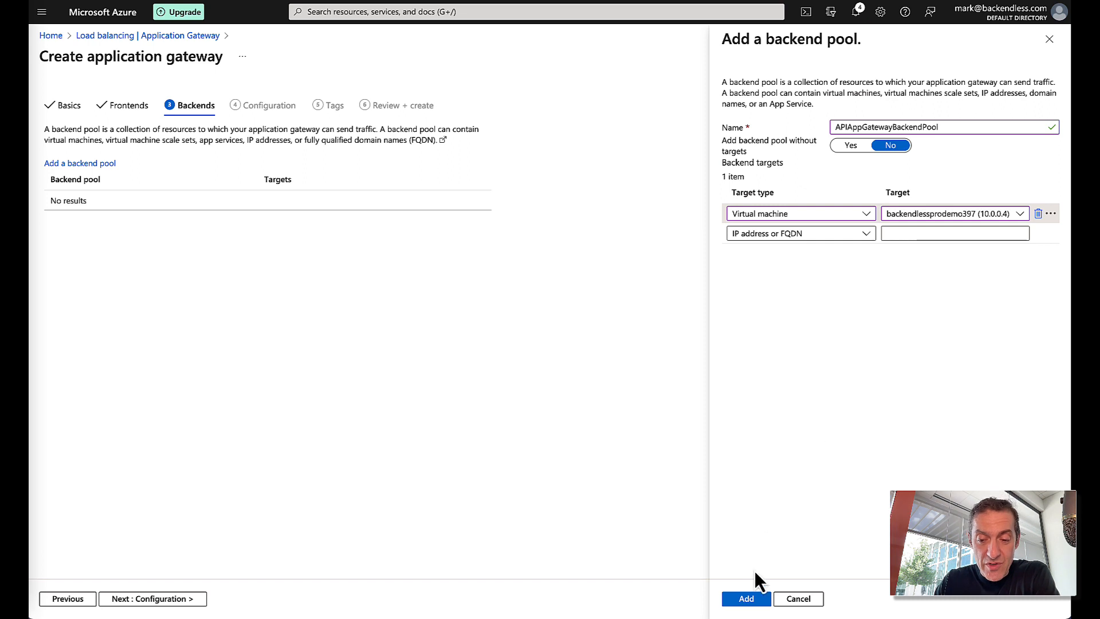
{"action": "left_click", "coordinate": [747, 598]}
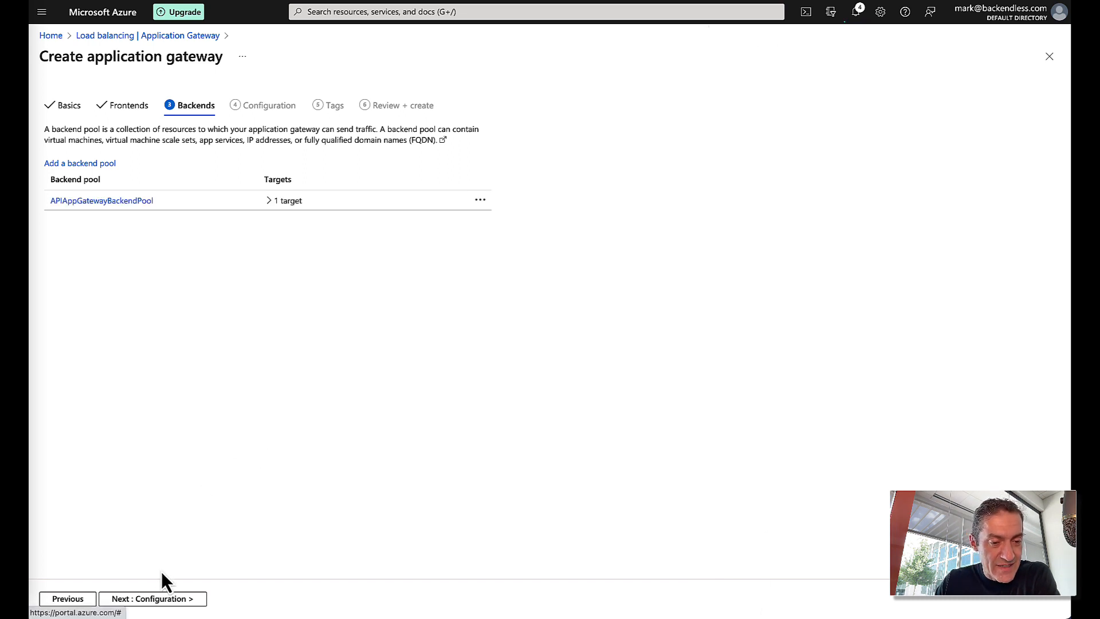
{"action": "left_click", "coordinate": [171, 600]}
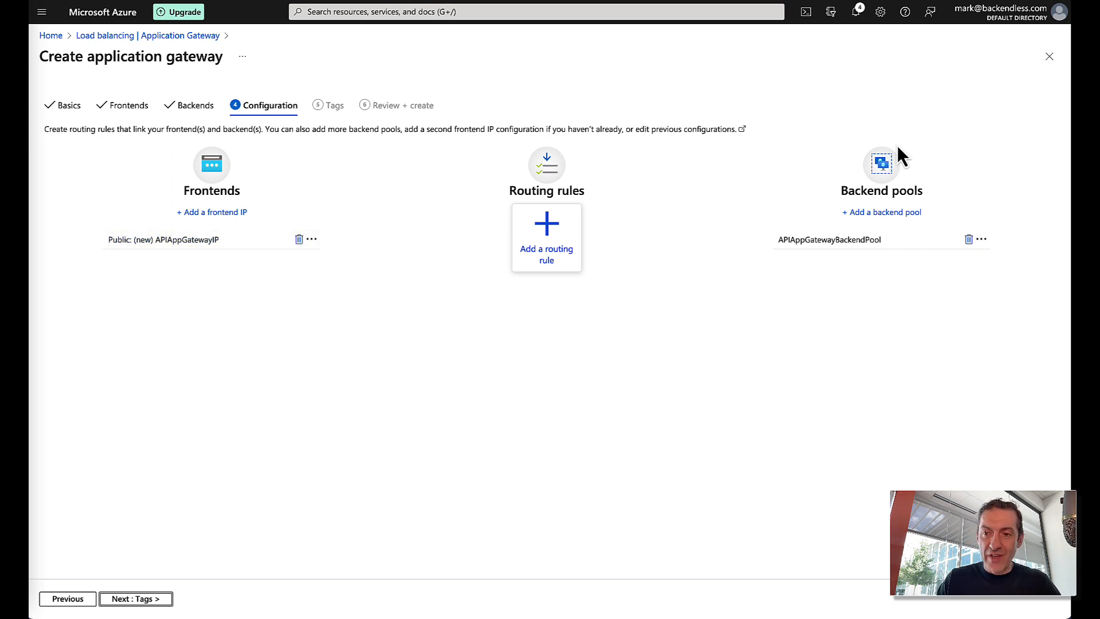
- Create routing rule APIAppGatewayRoutingRule, priority 201, with HTTPS listener APIAppGatewayListener on port 443
{"action": "left_click", "coordinate": [544, 253]}
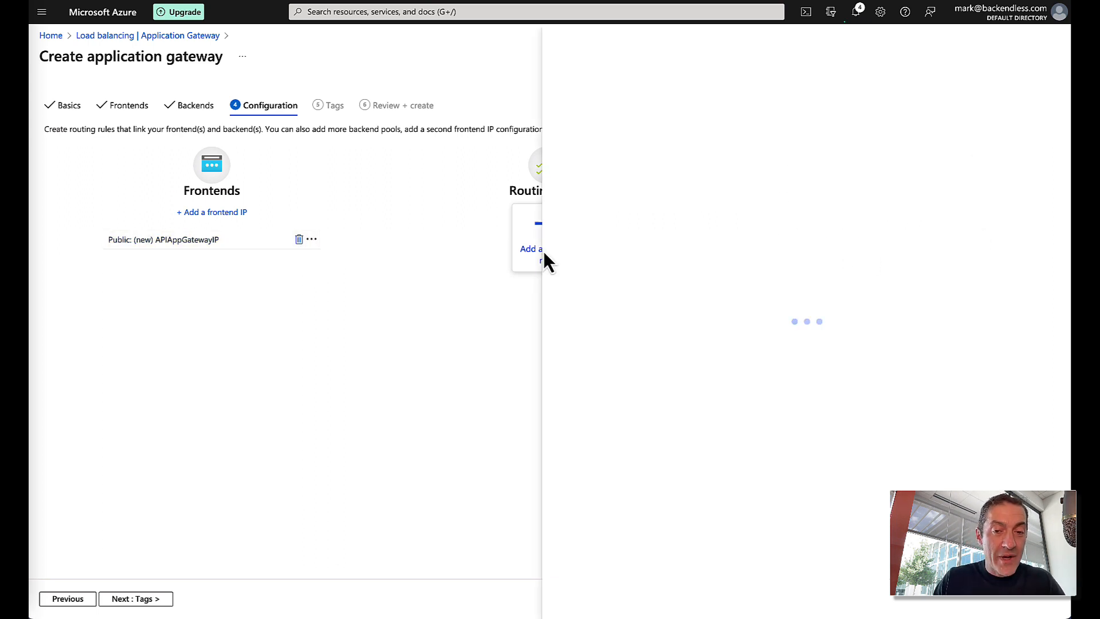
{"action": "type", "text": "APIAppGatewayRoutingR"}
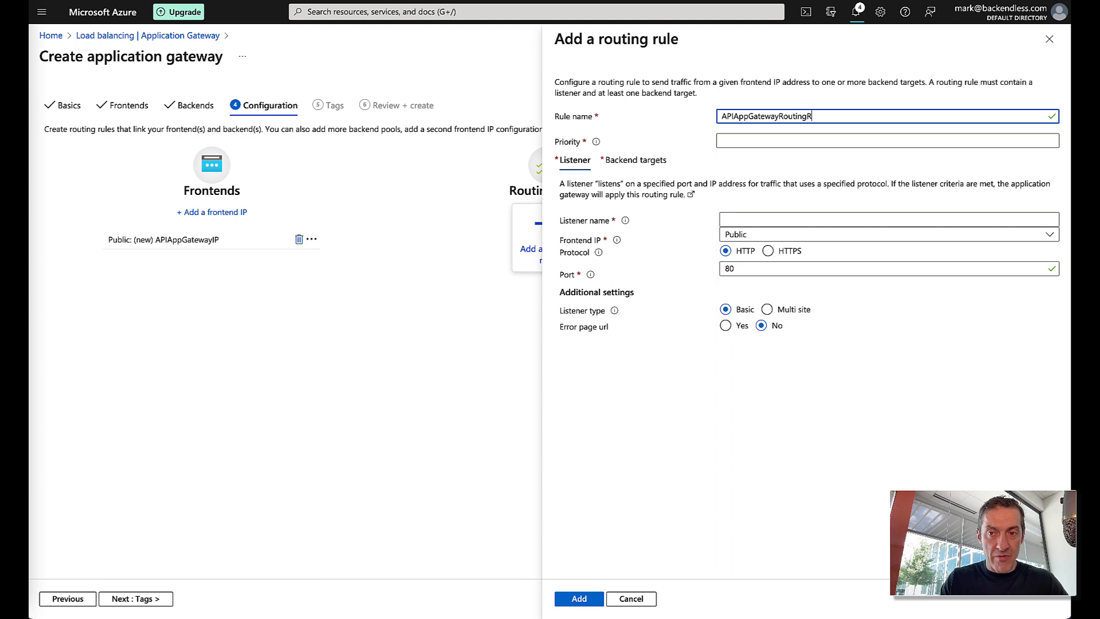
{"action": "type", "text": "e"}
{"action": "left_click", "coordinate": [779, 141]}
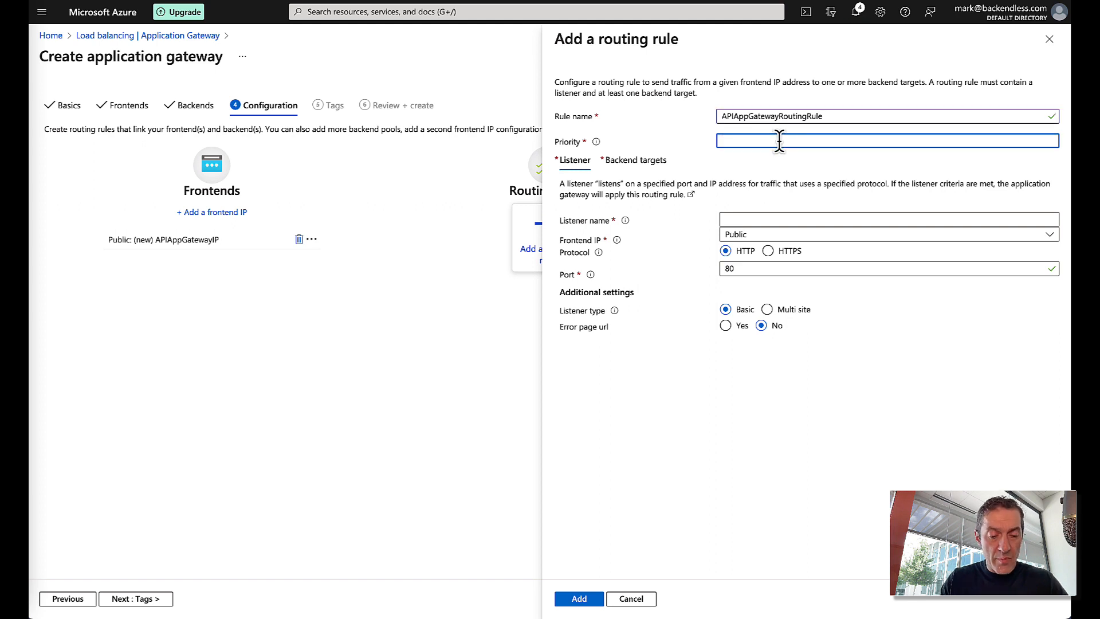
{"action": "type", "text": "201"}
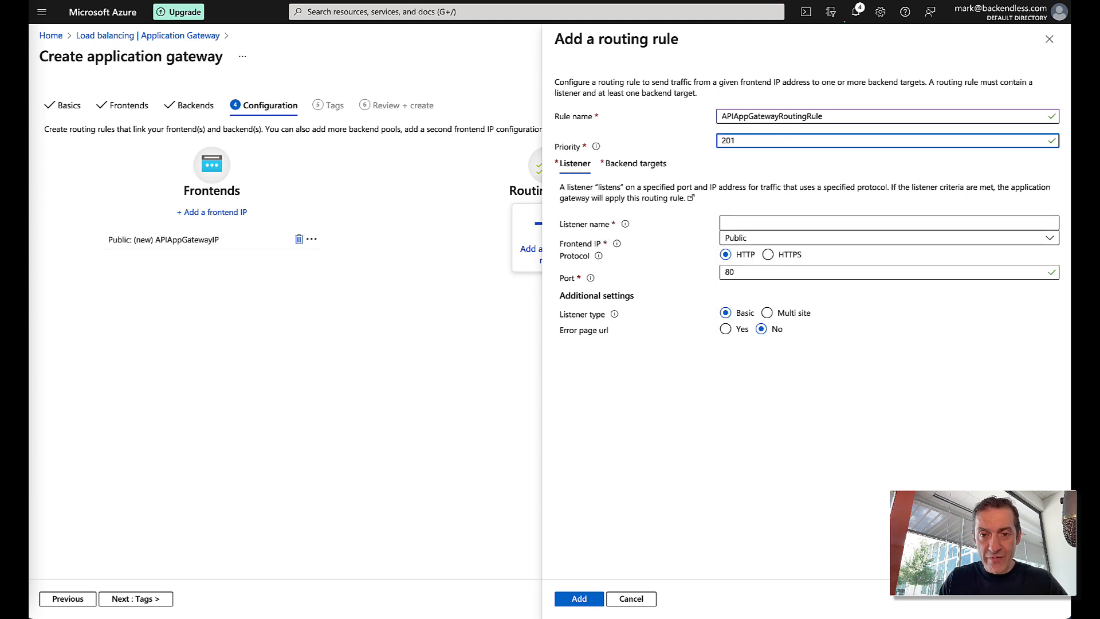
{"action": "left_click", "coordinate": [753, 221]}
{"action": "type", "text": "APIAppGa"}
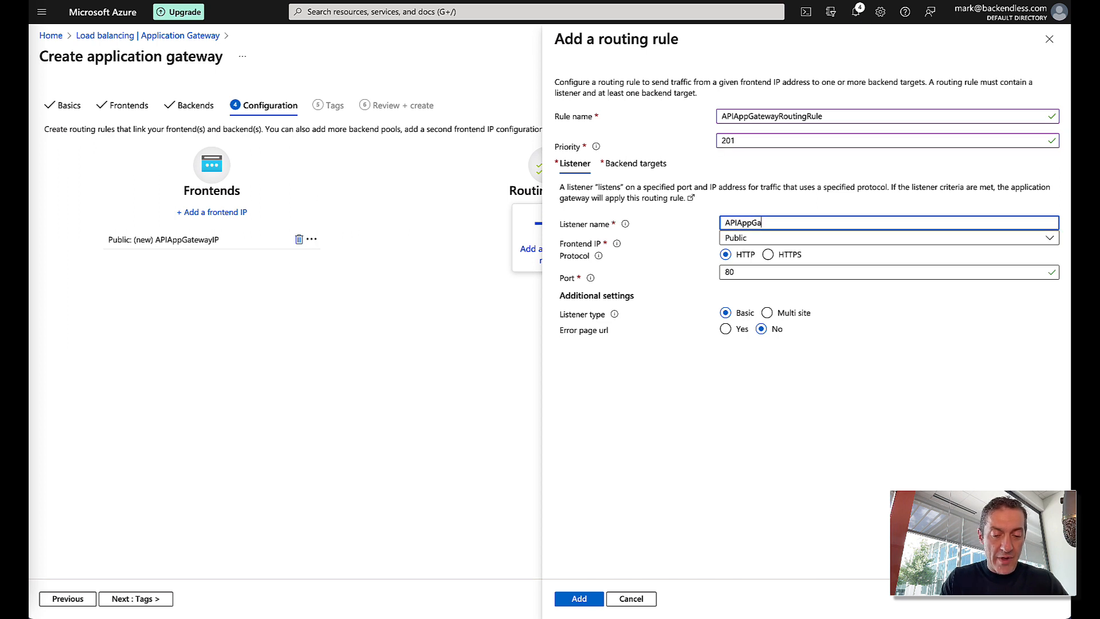
{"action": "type", "text": "tewayListener"}
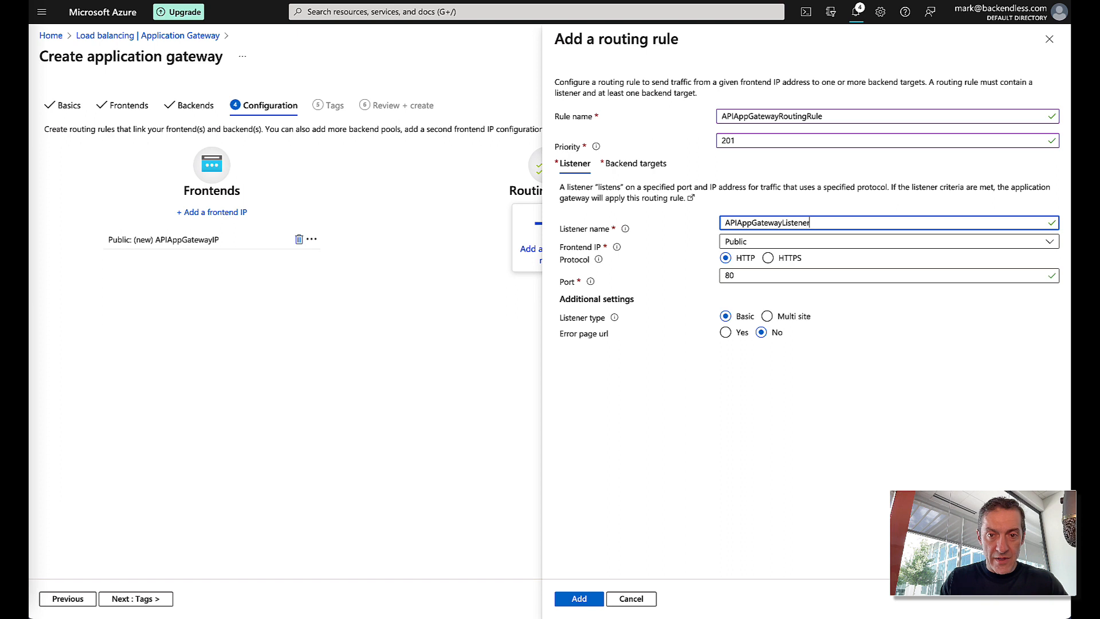
{"action": "left_click", "coordinate": [767, 259]}
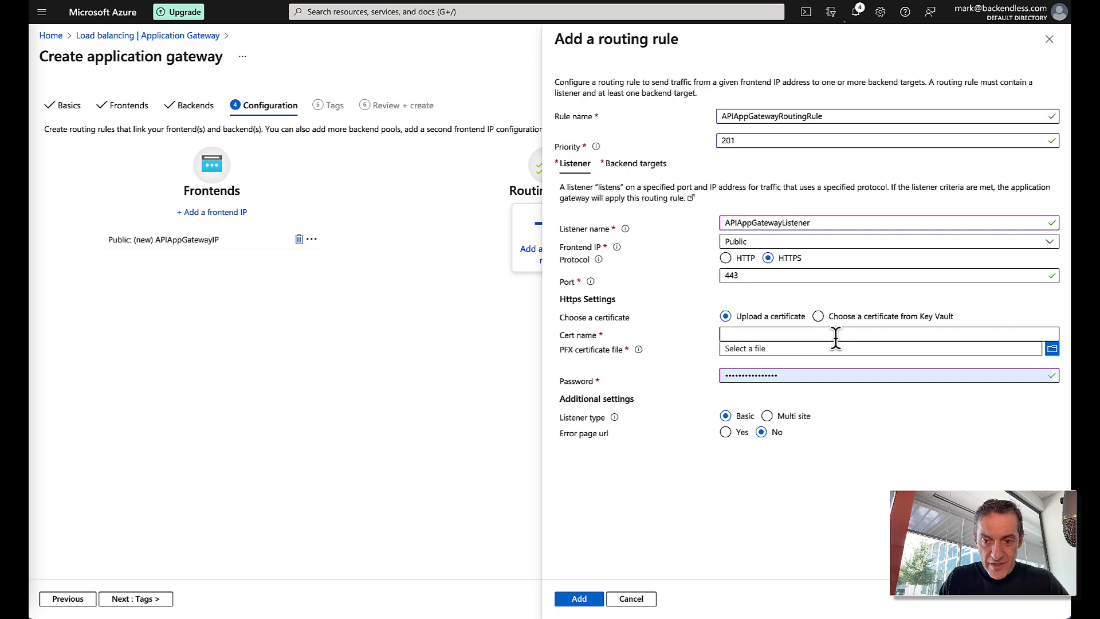
- Upload backendless-us-cert.pfx as certificate APIAppGatewayCert and enter its password
{"action": "left_click", "coordinate": [1052, 348]}
{"action": "left_click", "coordinate": [296, 91]}
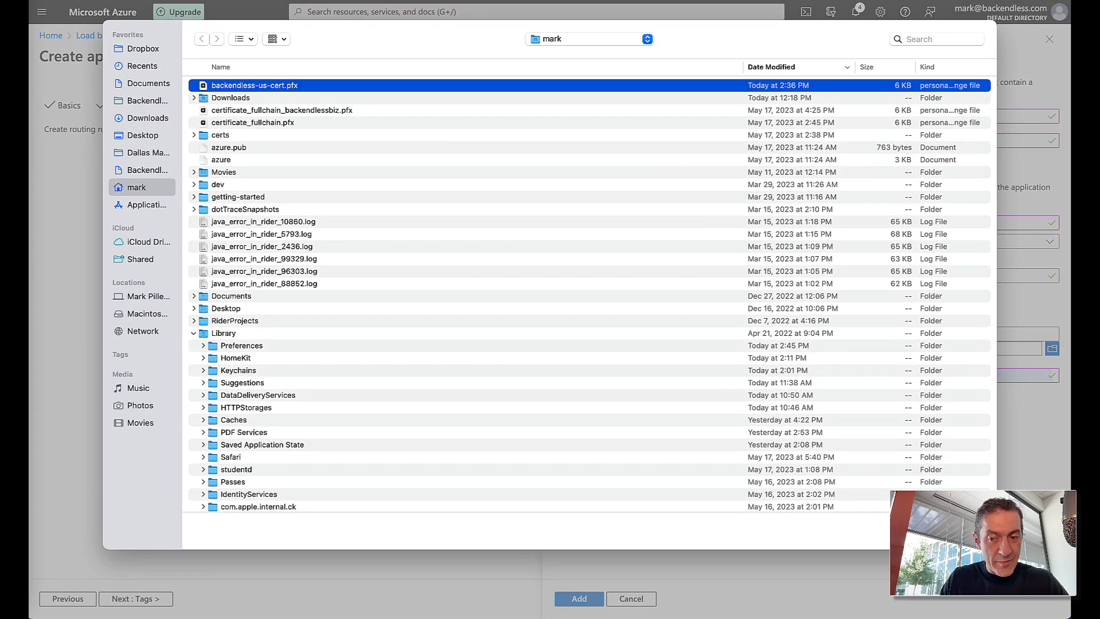
{"action": "left_click", "coordinate": [968, 531]}
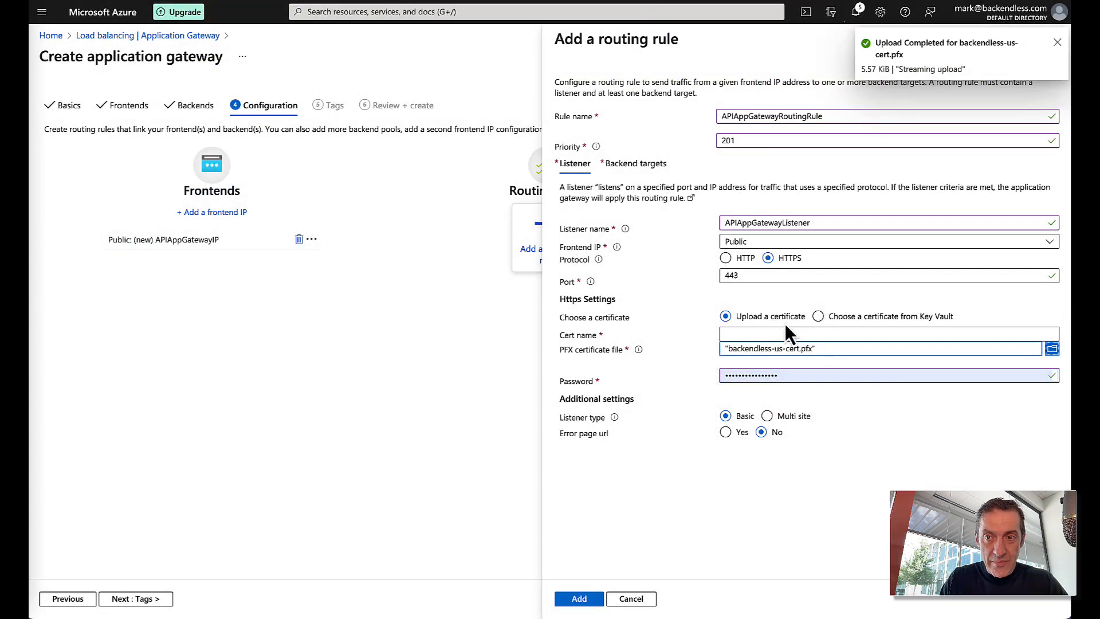
{"action": "left_click", "coordinate": [758, 332]}
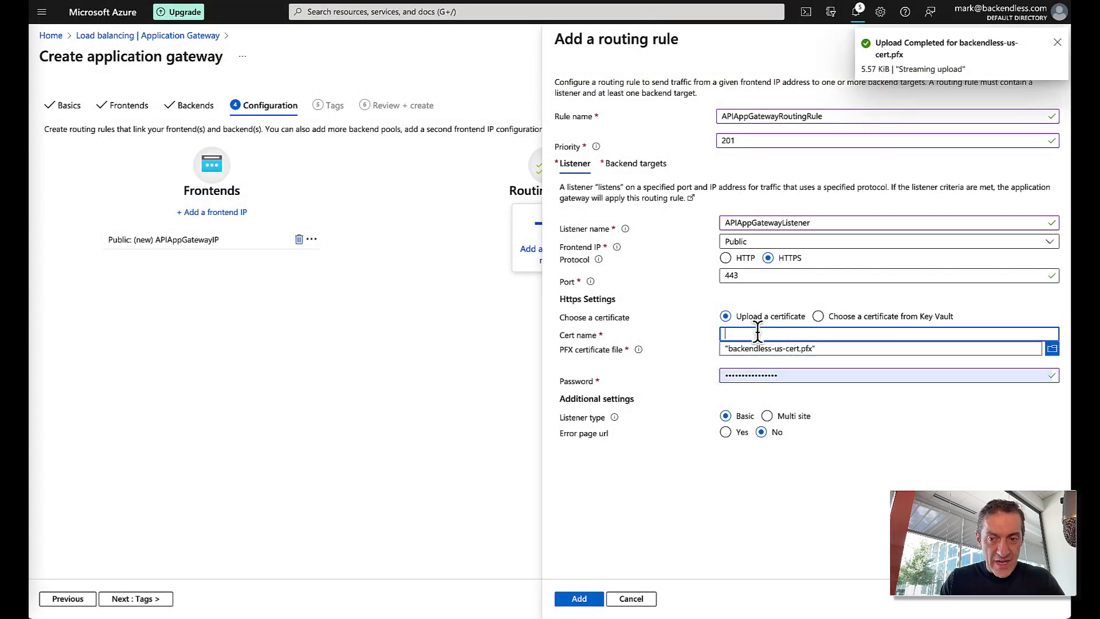
{"action": "type", "text": "A"}
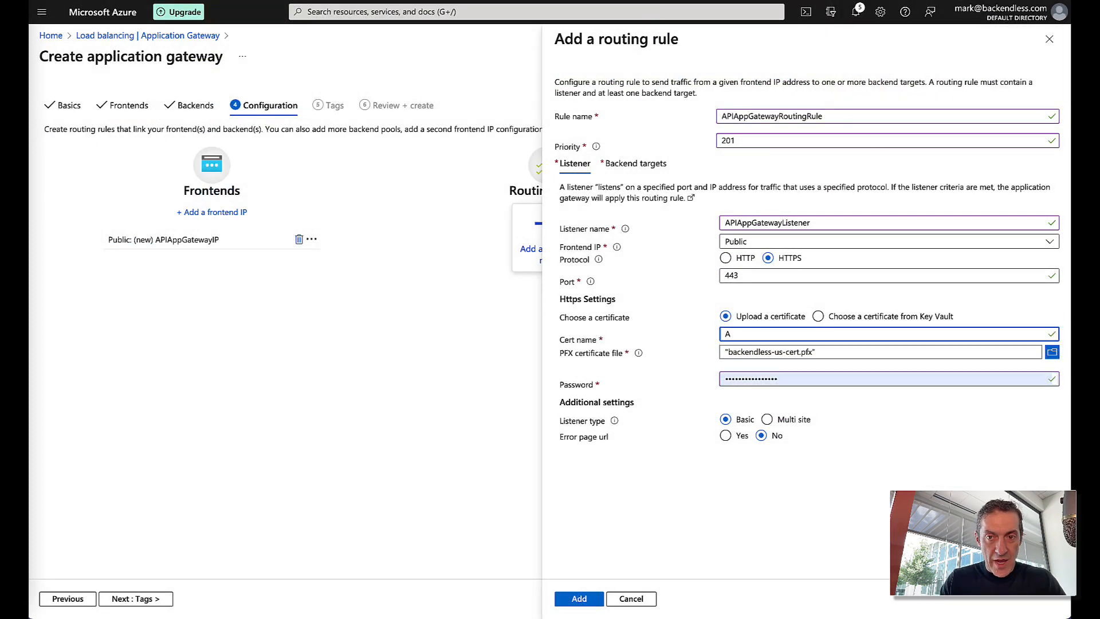
{"action": "type", "text": "PIAppGatewayCert"}
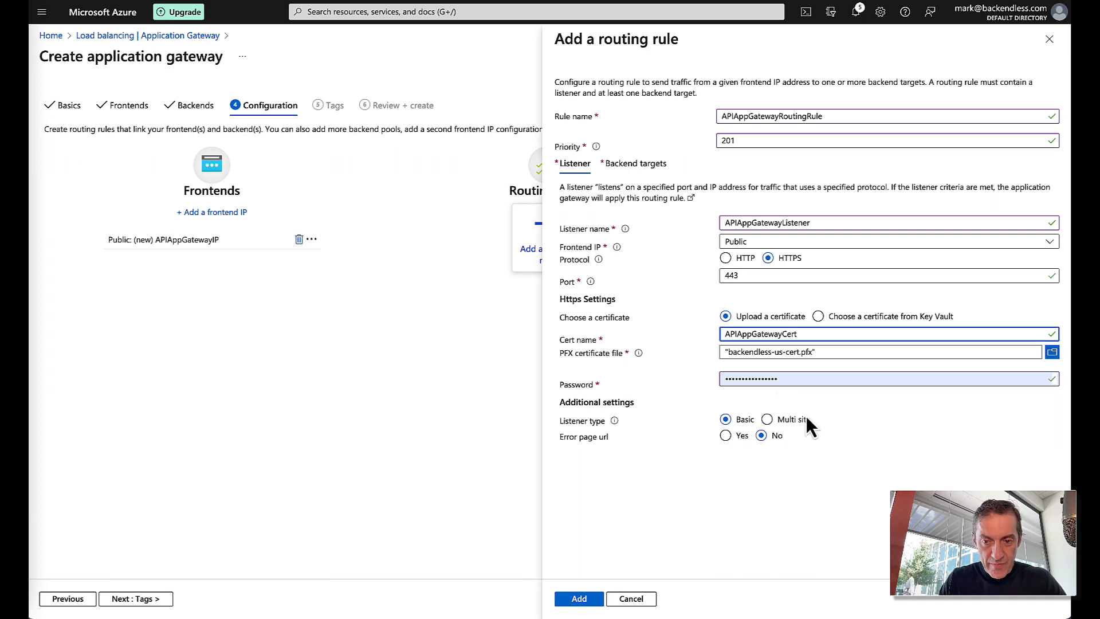
{"action": "left_click_drag", "start_coordinate": [795, 379], "coordinate": [677, 376]}
{"action": "type", "text": "••••"}
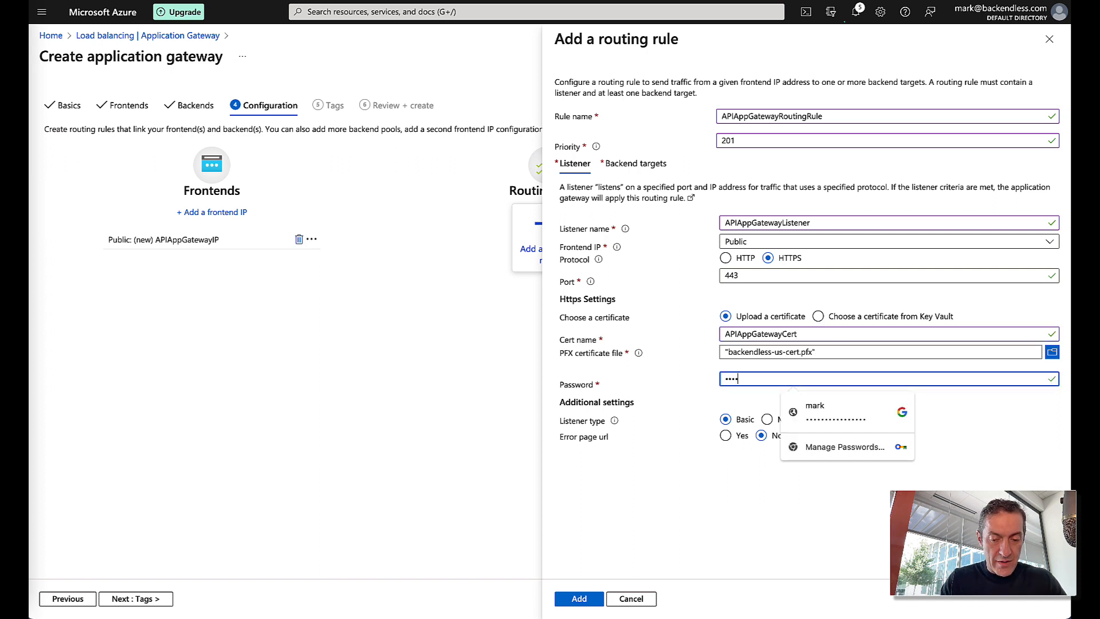
{"action": "left_click", "coordinate": [748, 481]}
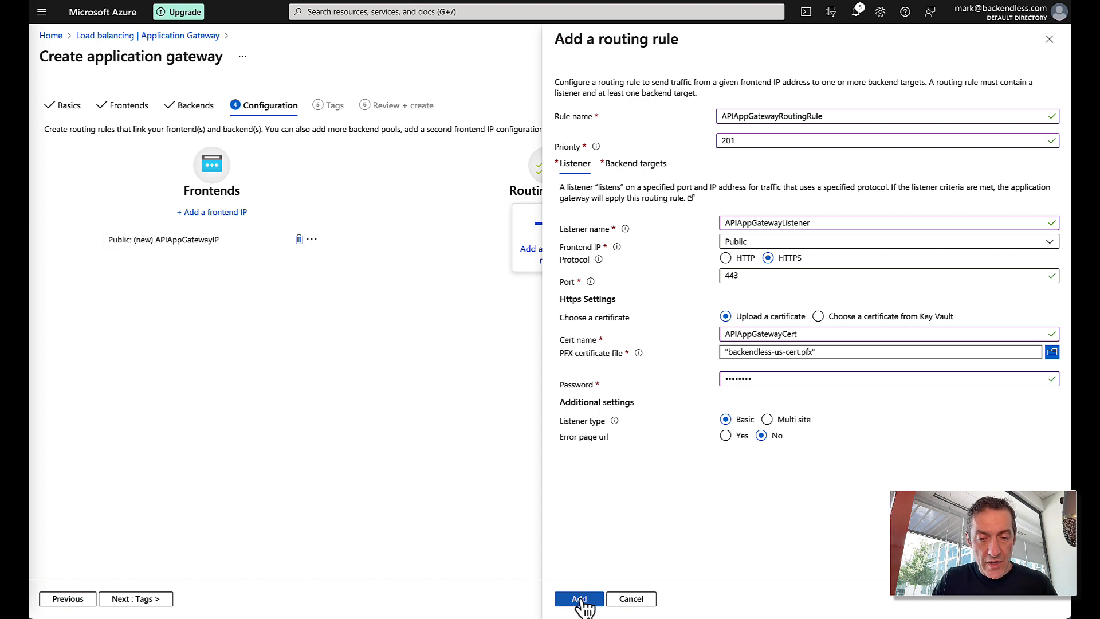
{"action": "left_click", "coordinate": [630, 165]}
- Point the routing rule's backend target to APIAppGatewayBackendPool
{"action": "left_click", "coordinate": [758, 239]}
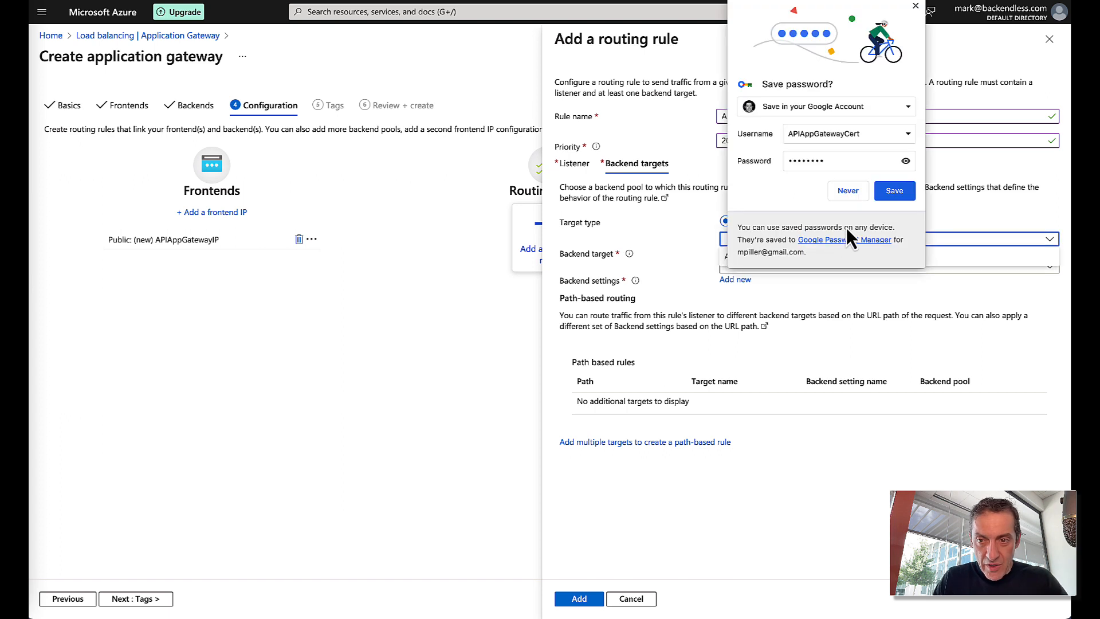
{"action": "left_click", "coordinate": [916, 6]}
{"action": "left_click", "coordinate": [798, 261]}
{"action": "left_click", "coordinate": [762, 267]}
{"action": "left_click", "coordinate": [762, 267]}
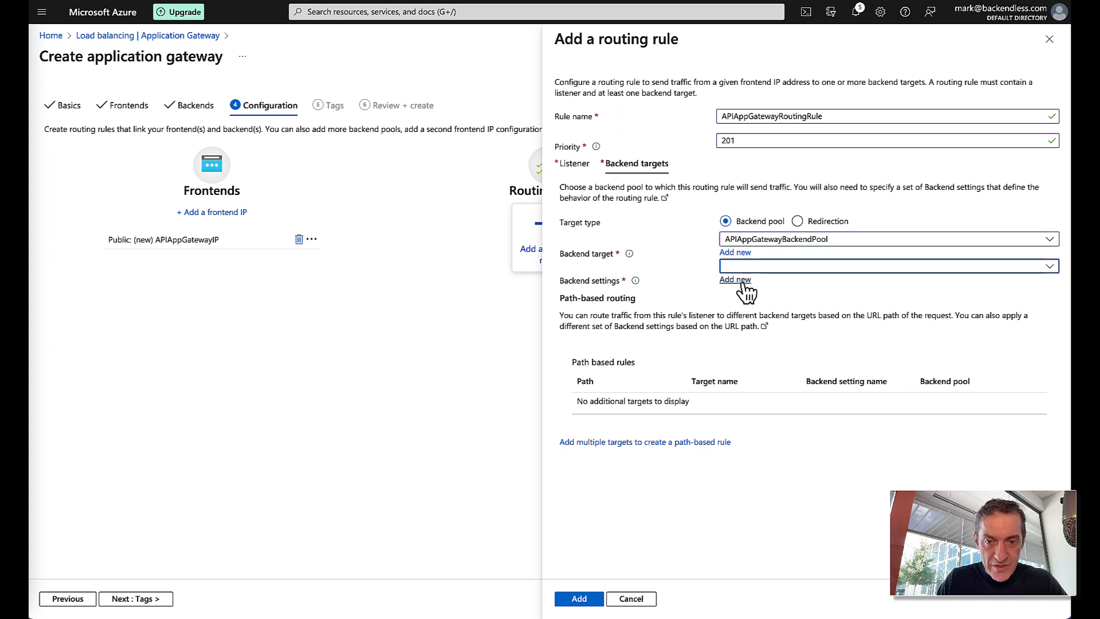
- Create HTTP backend setting APIAppGatewayBackendSetting using backend port 32300
{"action": "left_click", "coordinate": [739, 280]}
{"action": "left_click", "coordinate": [736, 109]}
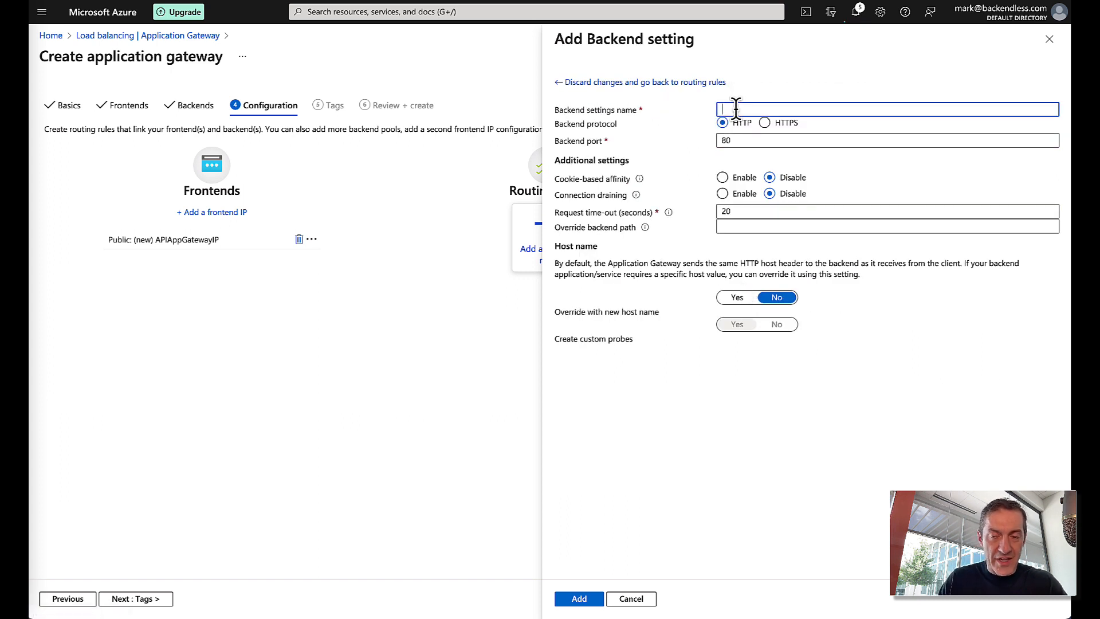
{"action": "type", "text": "APIAppGatewayBackendSetting"}
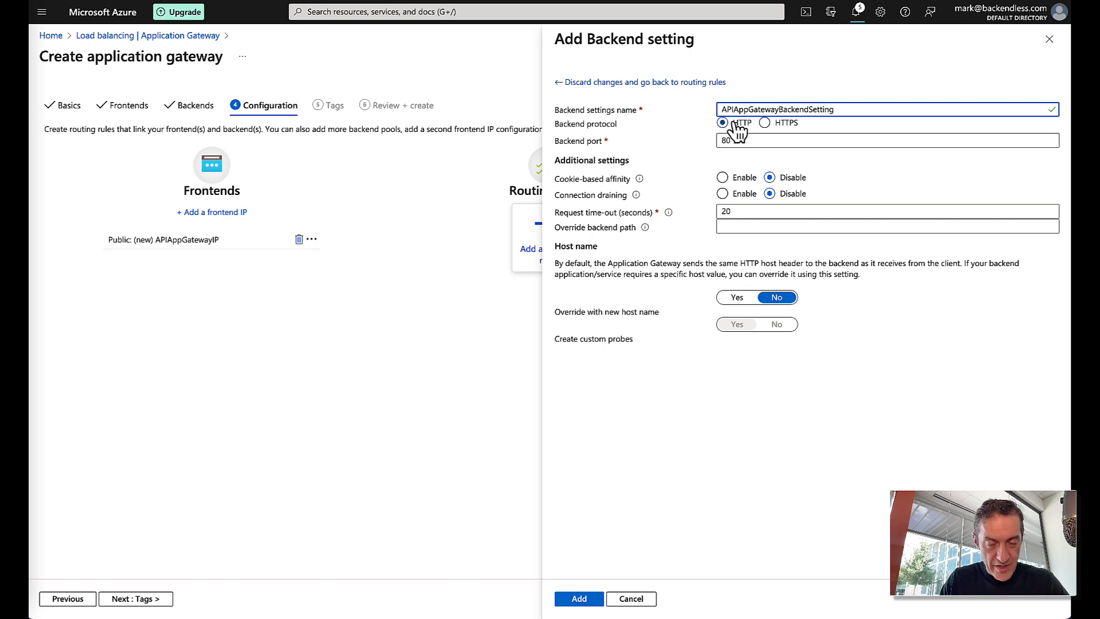
{"action": "left_click_drag", "start_coordinate": [739, 141], "coordinate": [712, 142]}
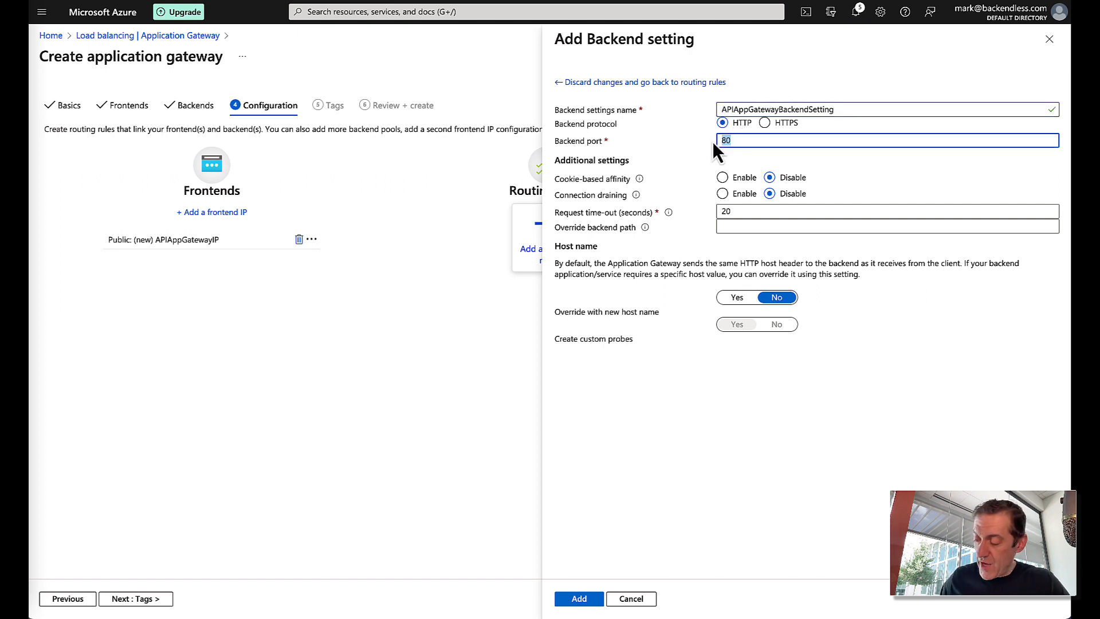
{"action": "type", "text": "32300"}
{"action": "left_click", "coordinate": [833, 395]}
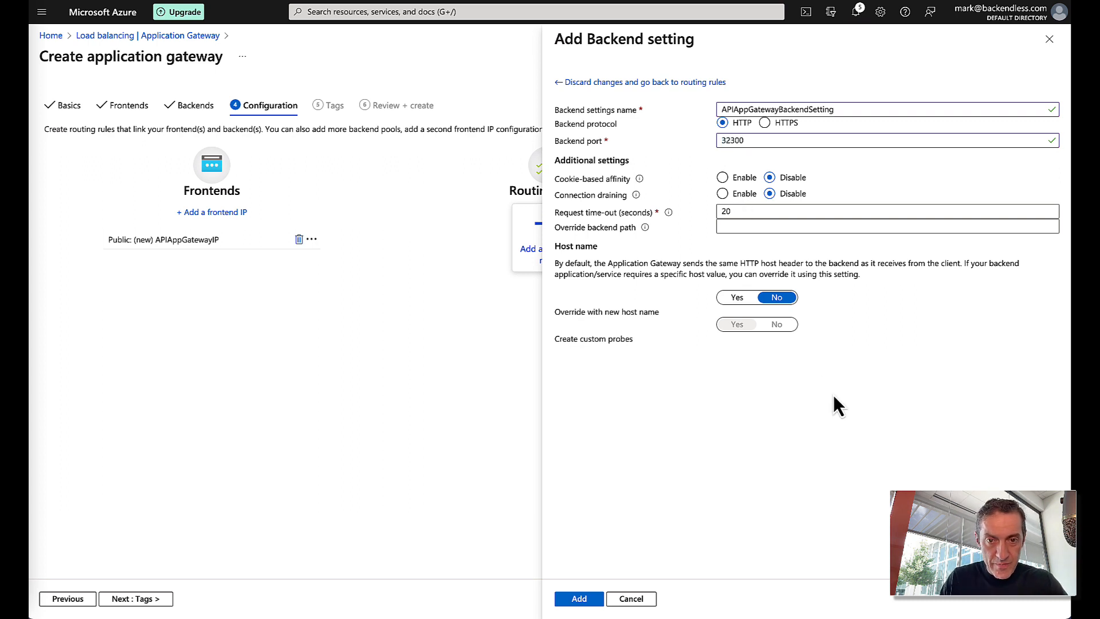
{"action": "left_click", "coordinate": [583, 602]}
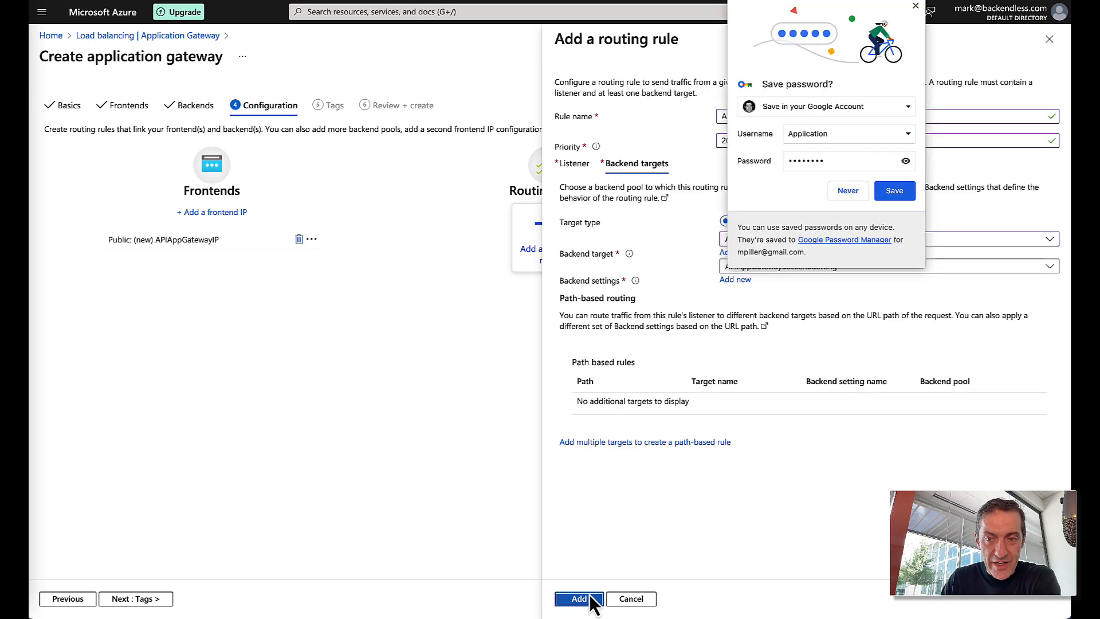
- Add the routing rule to the gateway and advance to the Tags step
{"action": "left_click", "coordinate": [915, 6]}
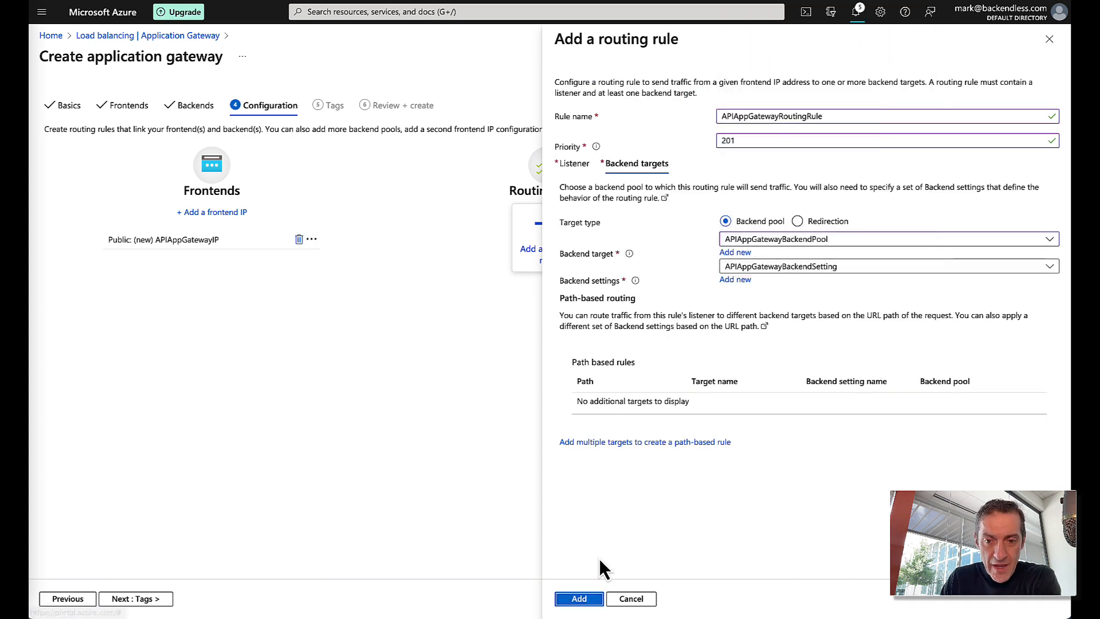
{"action": "left_click", "coordinate": [580, 599]}
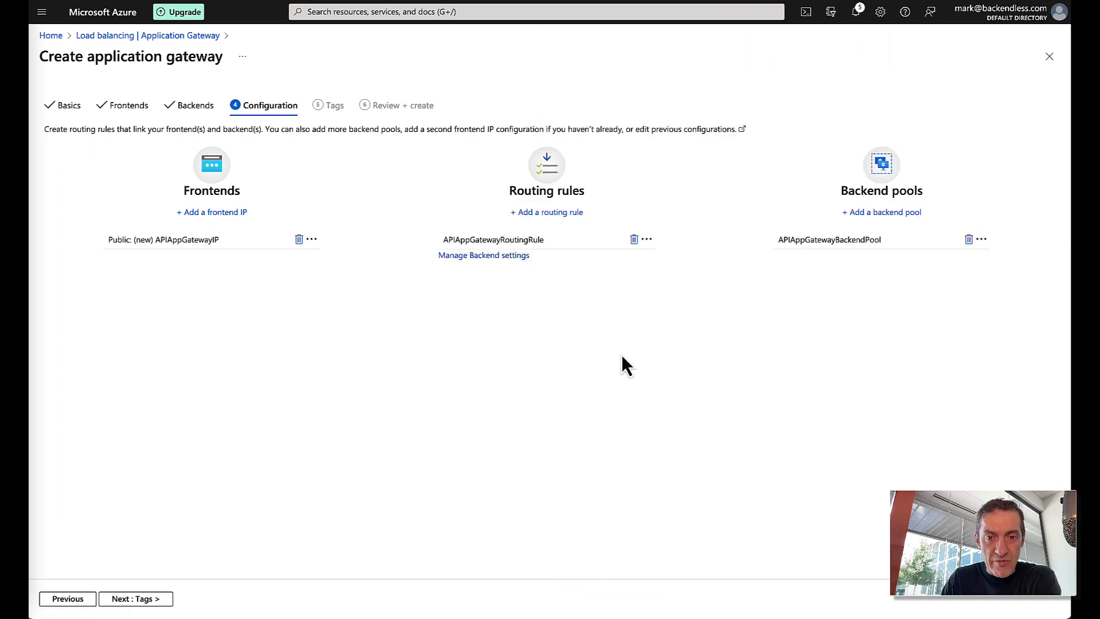
{"action": "left_click", "coordinate": [147, 598]}
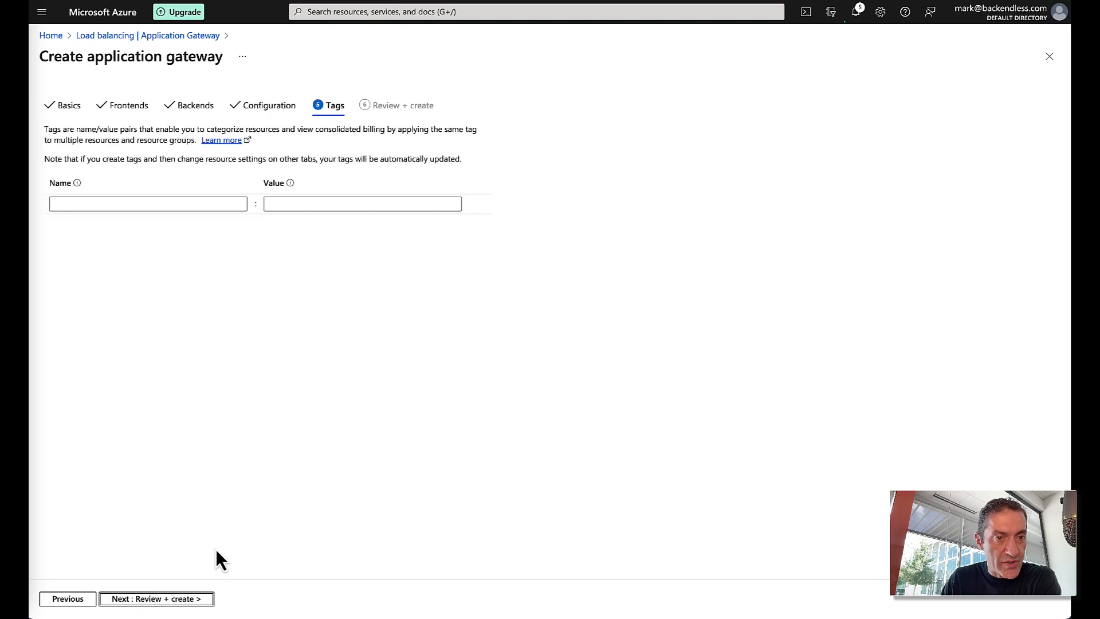
- Validate and create the APIAppGateway application gateway, then return to the portal home
{"action": "left_click", "coordinate": [170, 601]}
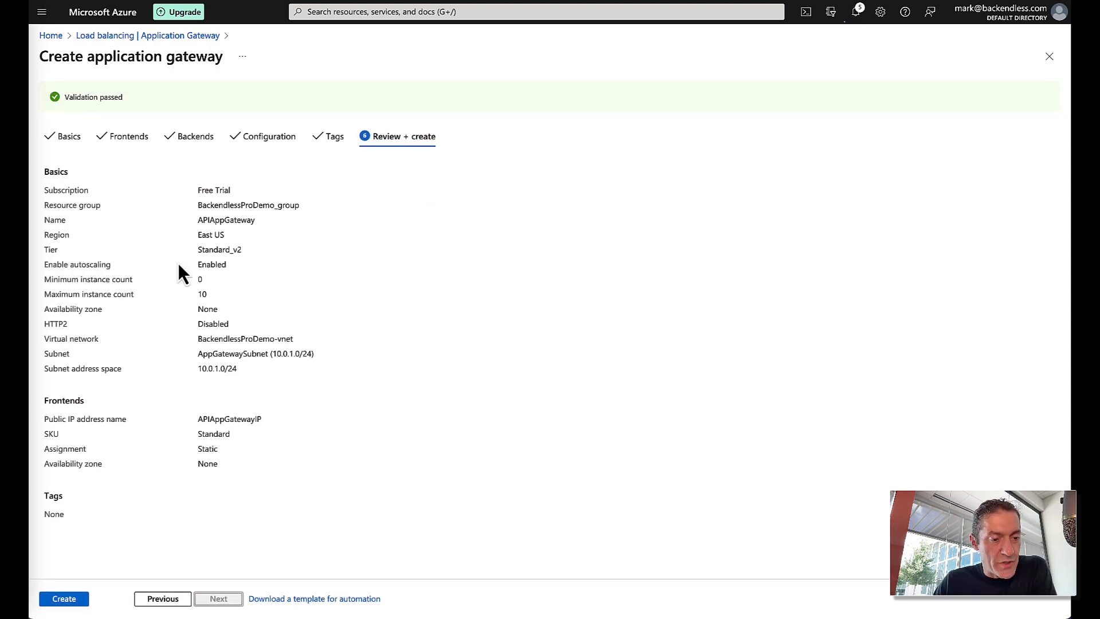
{"action": "left_click", "coordinate": [62, 600]}
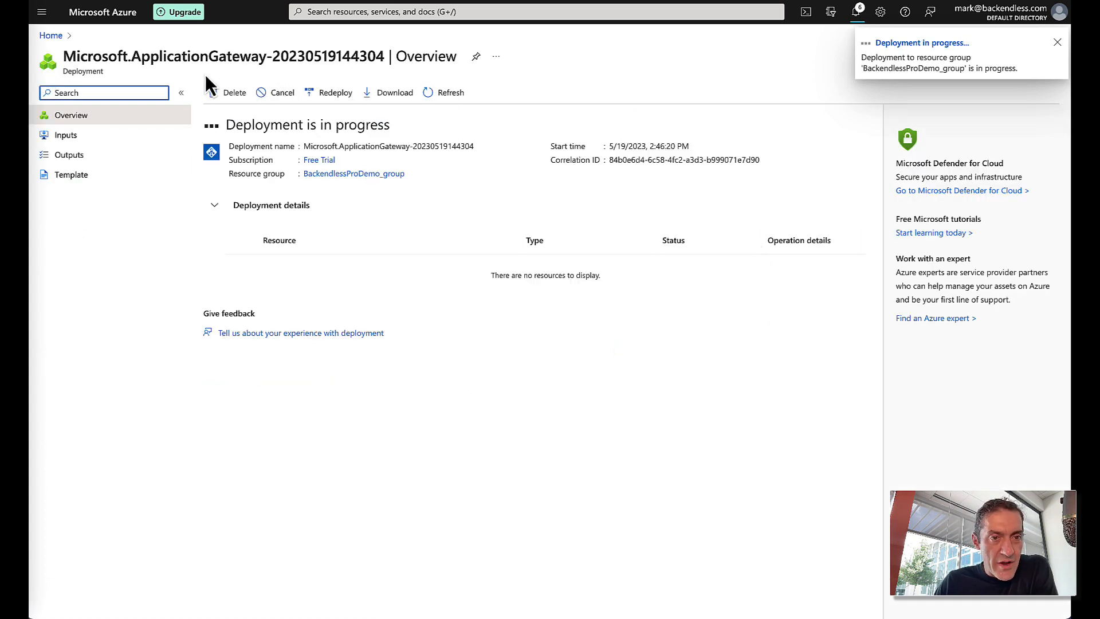
{"action": "left_click", "coordinate": [51, 35]}
- Copy ConsoleApplicationGateway's frontend IP 74.235.70.99 and go to GoDaddy's backendless.us DNS records
{"action": "scroll", "coordinate": [427, 404], "scroll_direction": "down", "scroll_amount": 2}
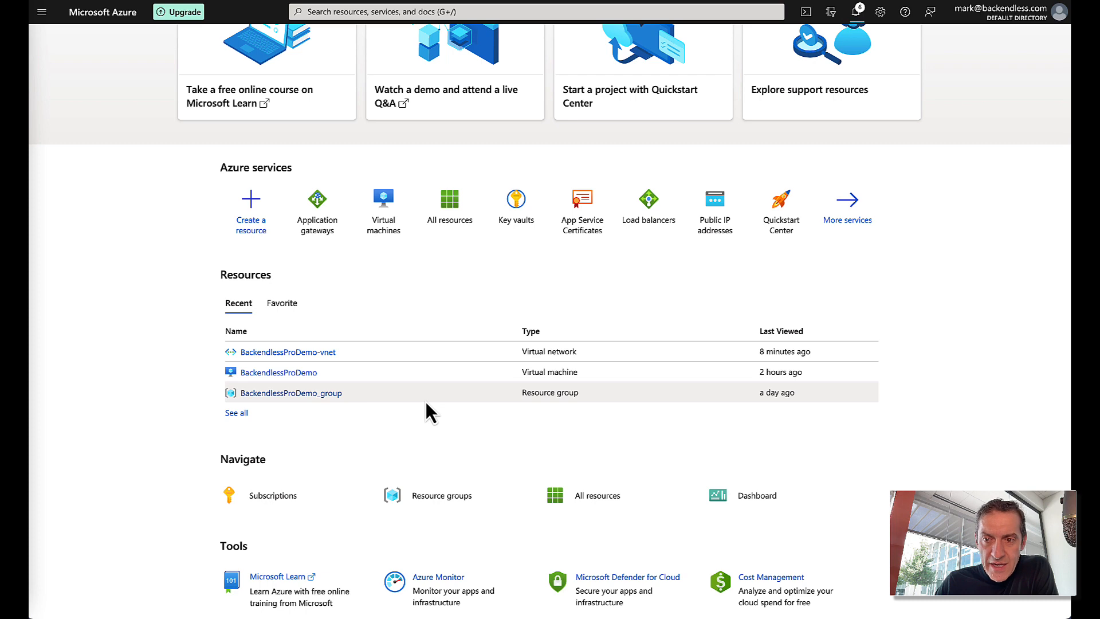
{"action": "scroll", "coordinate": [426, 402], "scroll_direction": "up", "scroll_amount": 2}
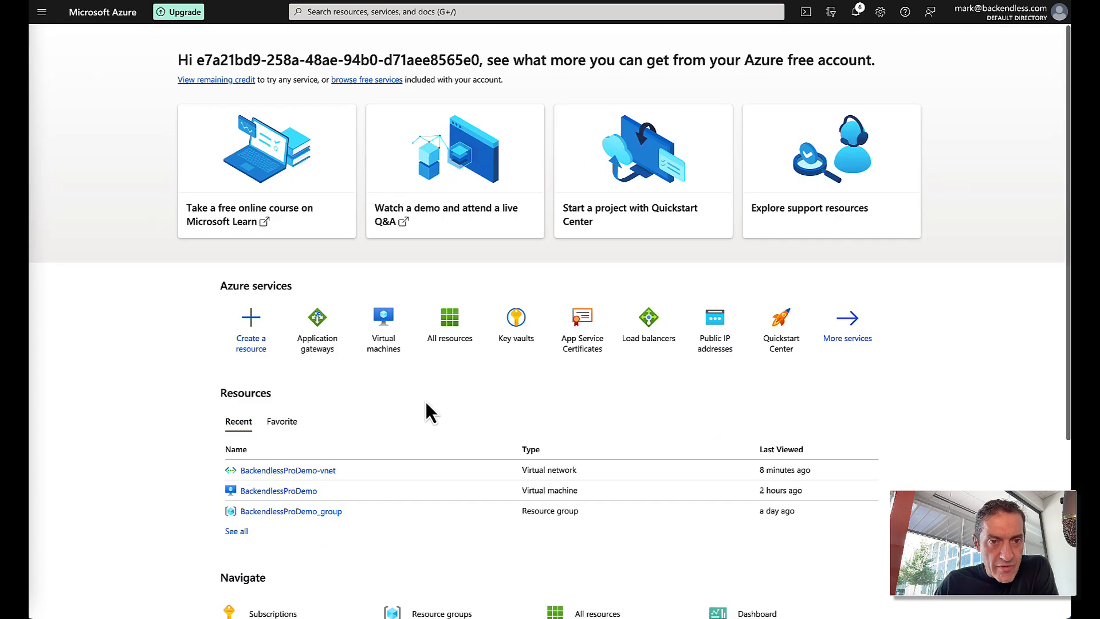
{"action": "left_click", "coordinate": [461, 331]}
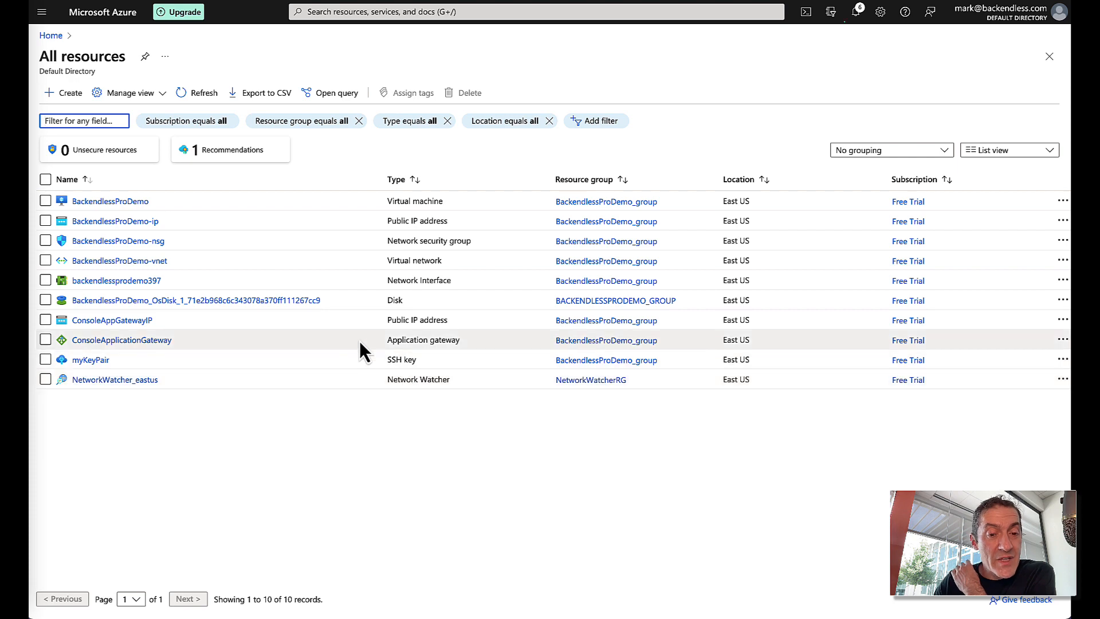
{"action": "left_click", "coordinate": [140, 342]}
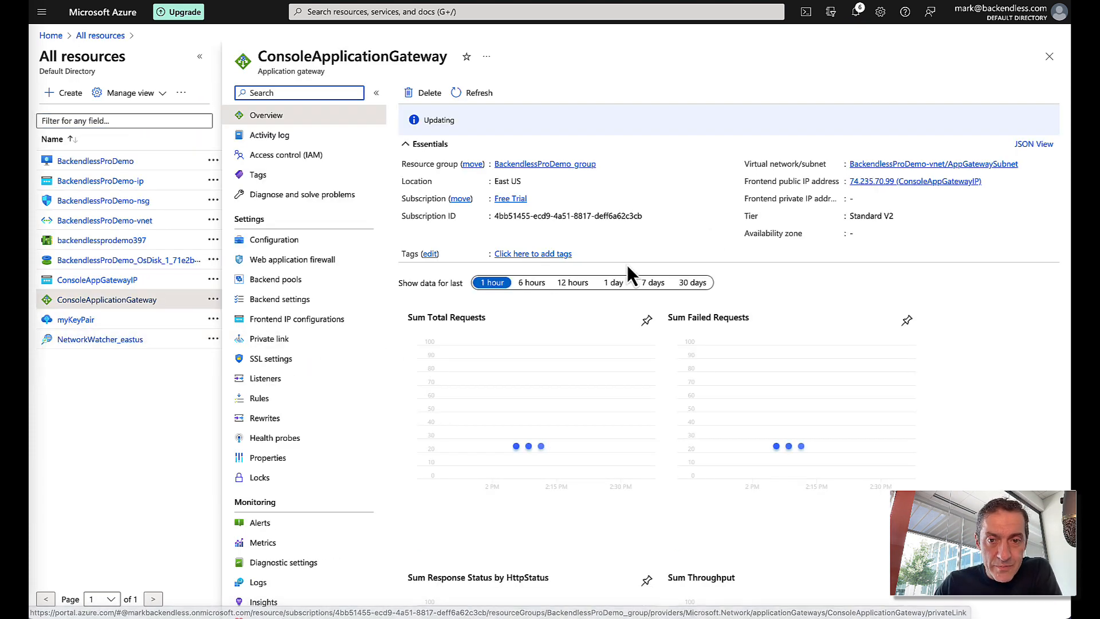
{"action": "scroll", "coordinate": [668, 284], "scroll_direction": "down", "scroll_amount": 8}
{"action": "scroll", "coordinate": [668, 284], "scroll_direction": "up", "scroll_amount": 8}
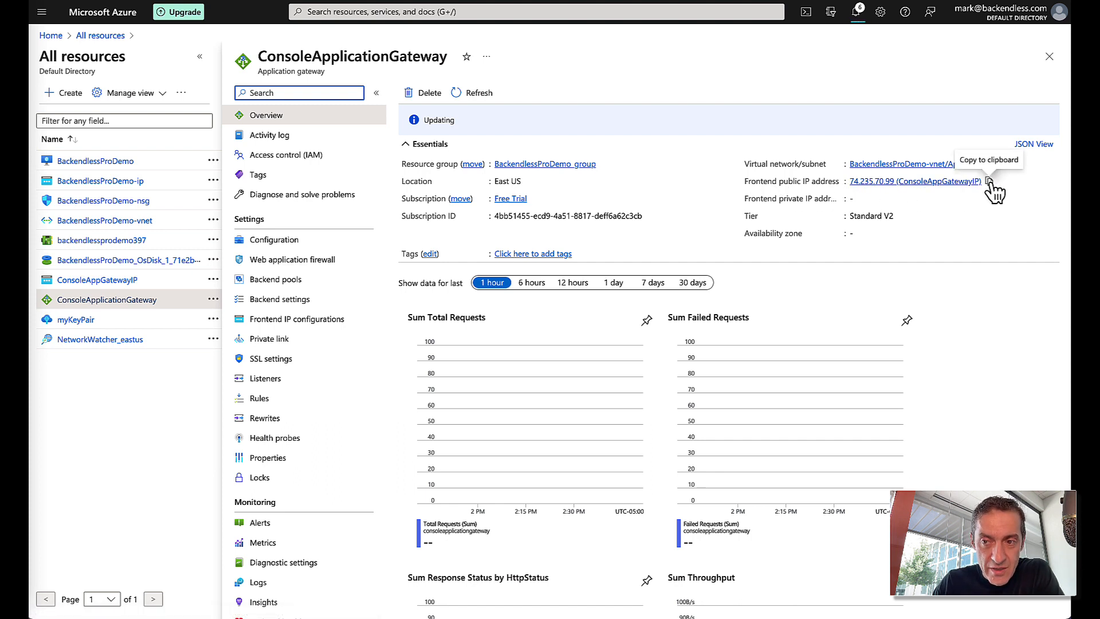
{"action": "left_click", "coordinate": [990, 183]}
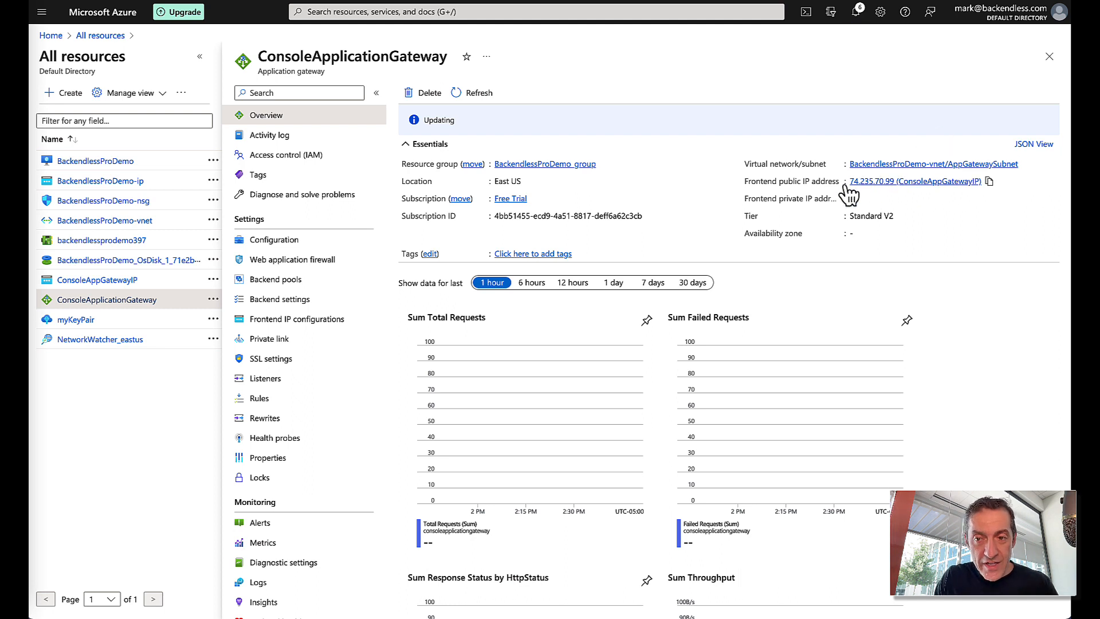
{"action": "left_click", "coordinate": [942, 0]}
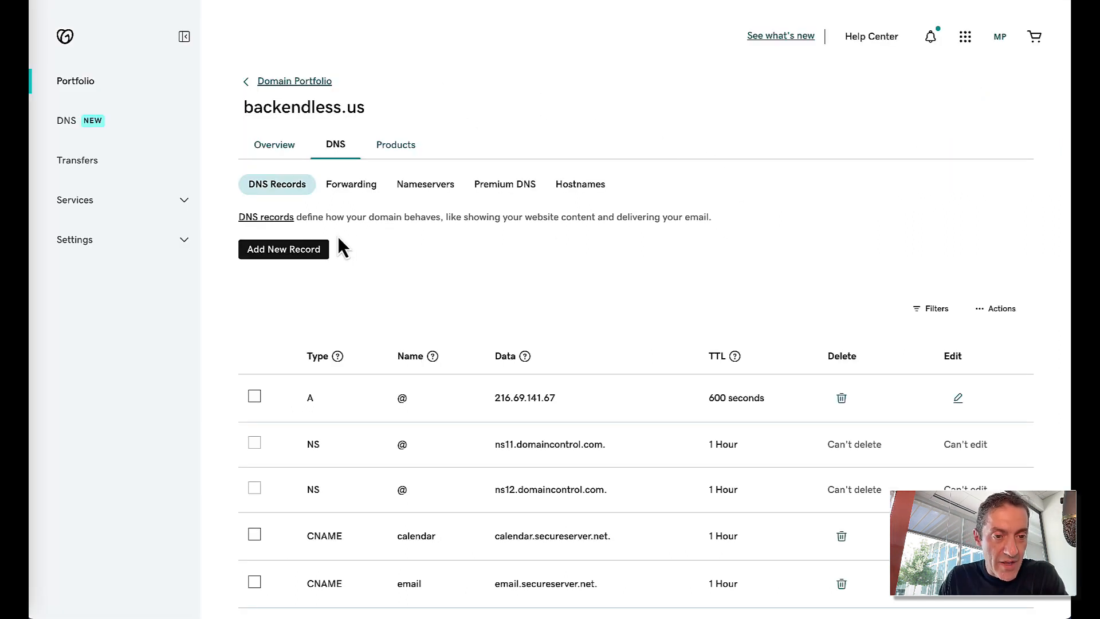
- Add A record console pointing to 74.235.70.99 with a 1/2 Hour TTL
{"action": "left_click", "coordinate": [279, 252]}
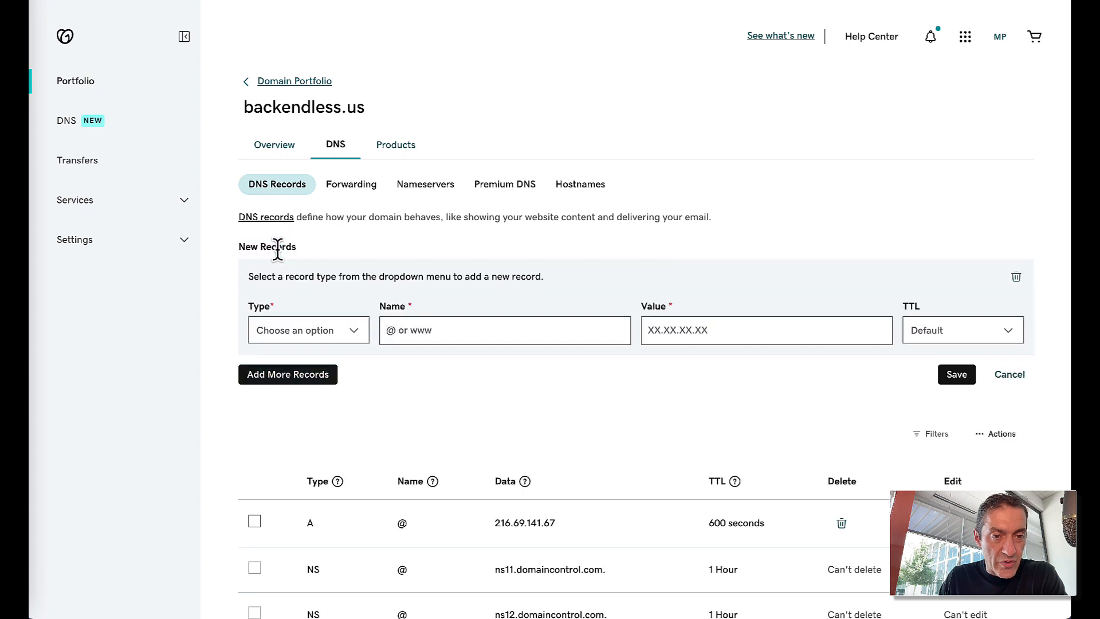
{"action": "left_click", "coordinate": [325, 335]}
{"action": "left_click", "coordinate": [309, 355]}
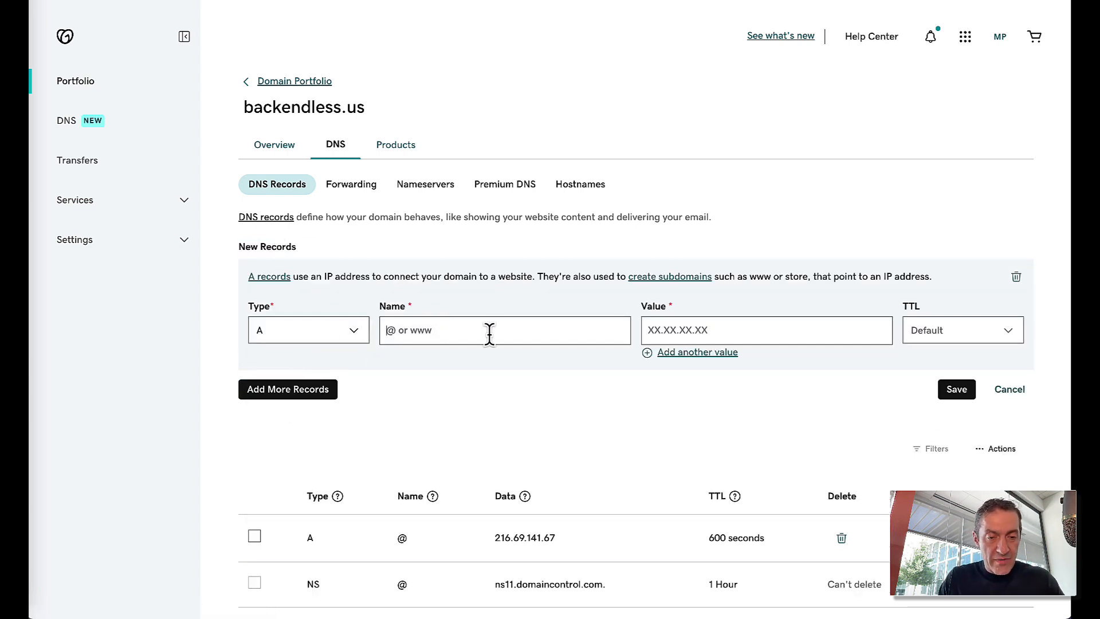
{"action": "type", "text": "console"}
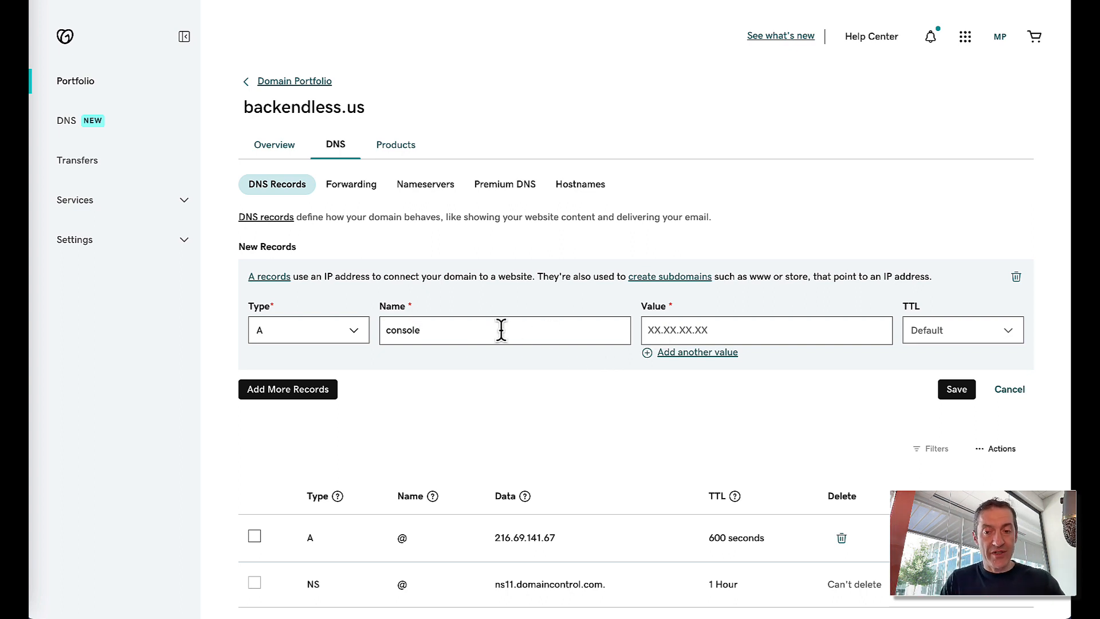
{"action": "left_click", "coordinate": [702, 329]}
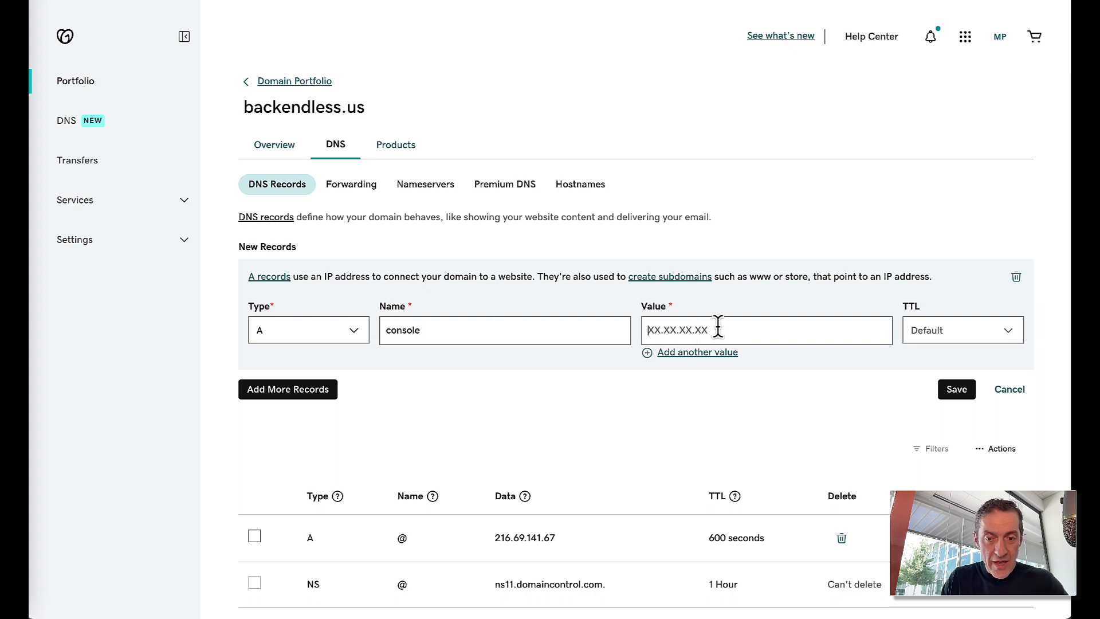
{"action": "key", "text": "ctrl+v"}
{"action": "key", "text": "ctrl+shift+Left"}
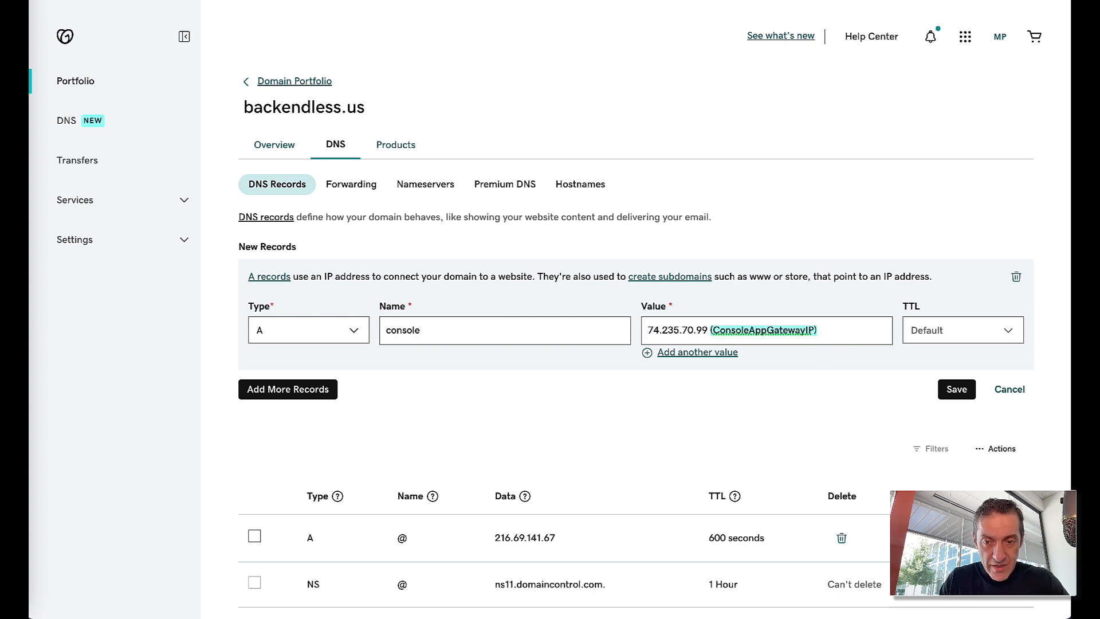
{"action": "key", "text": "BackSpace"}
{"action": "left_click", "coordinate": [965, 339]}
{"action": "left_click", "coordinate": [947, 351]}
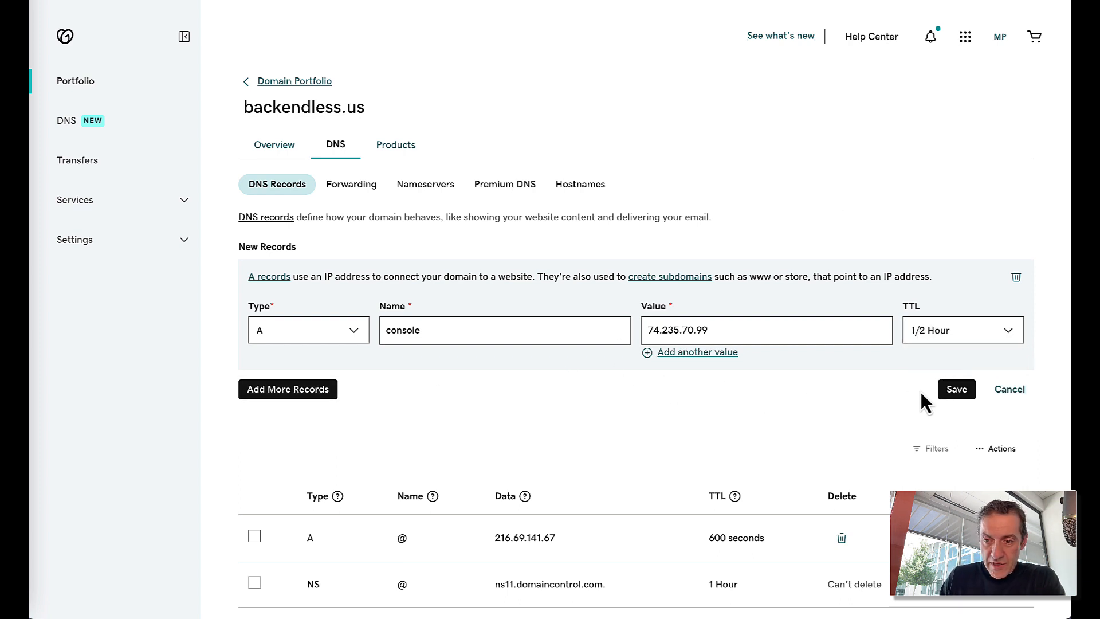
{"action": "left_click", "coordinate": [955, 395]}
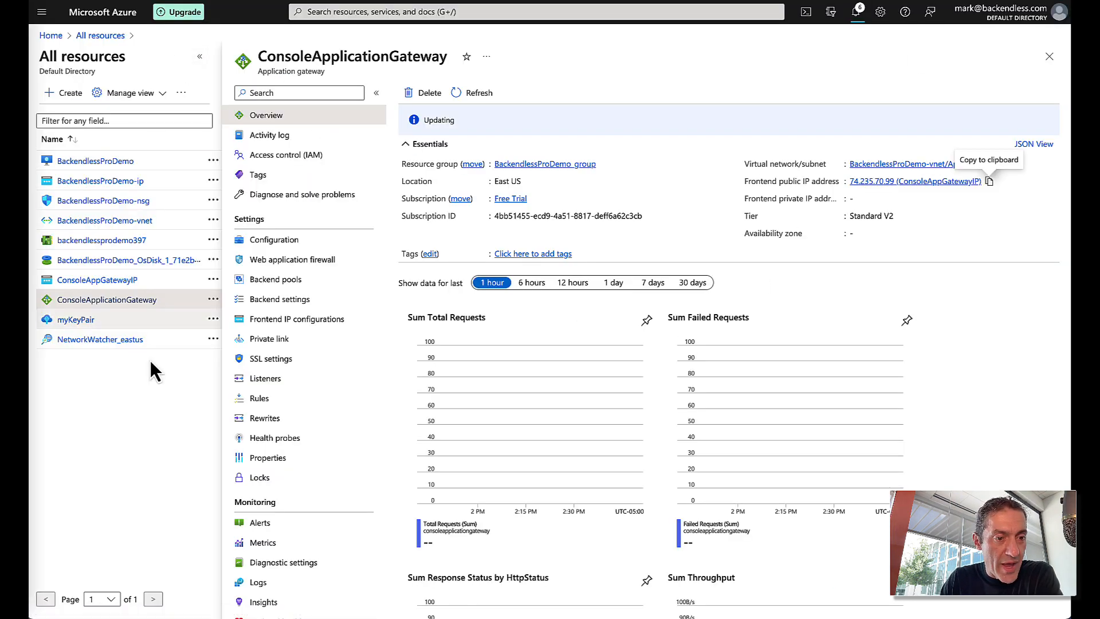
- Refresh All resources, sort by type, and check deployment notifications
{"action": "left_click", "coordinate": [100, 35]}
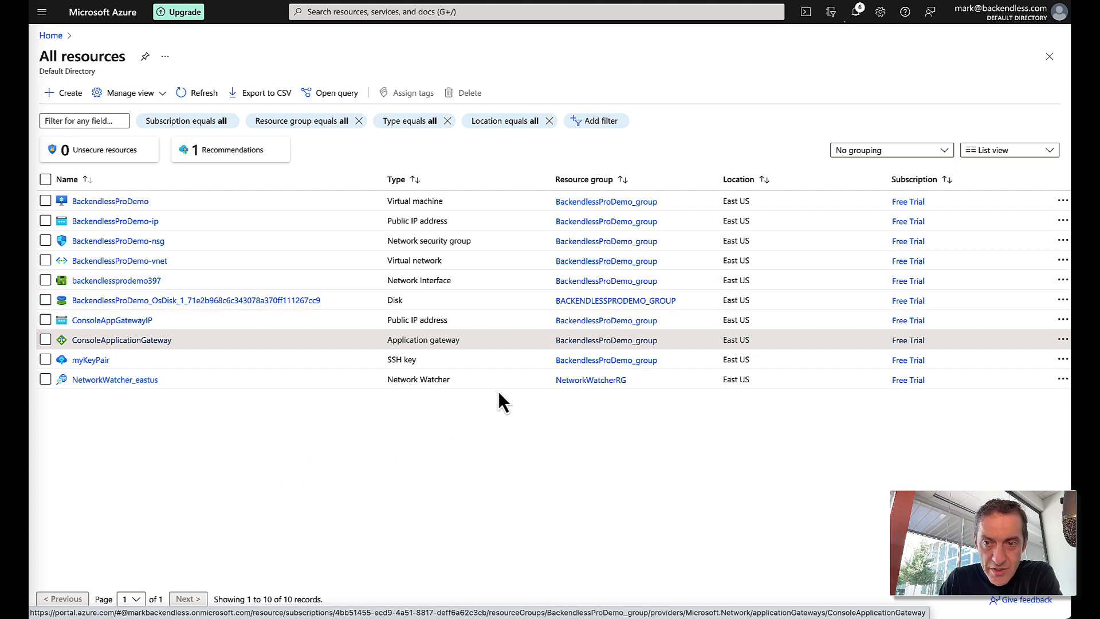
{"action": "left_click", "coordinate": [203, 94]}
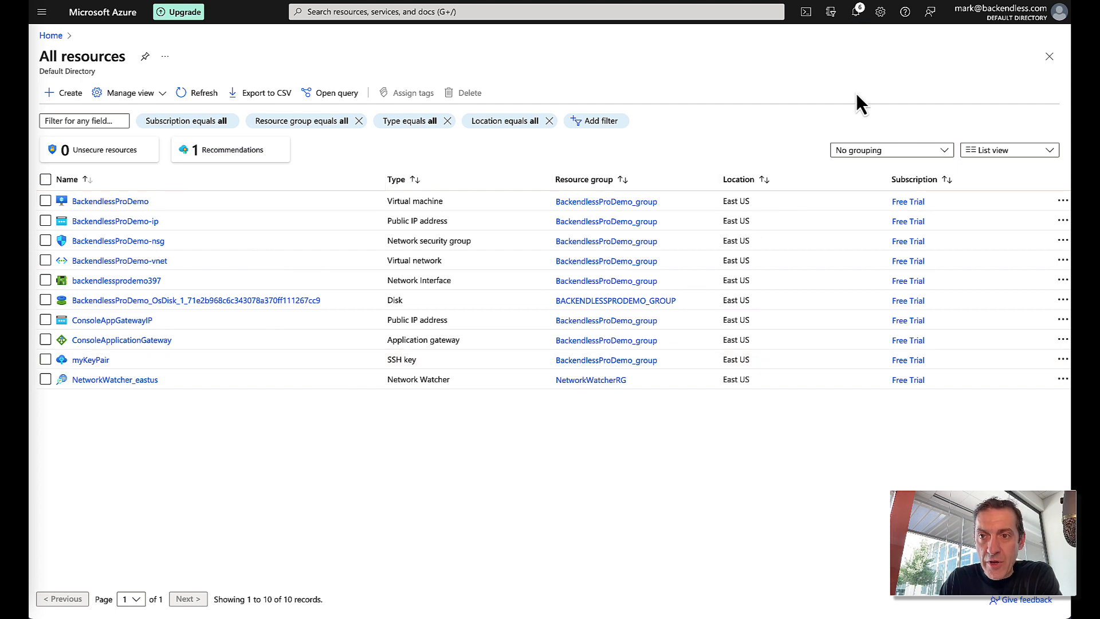
{"action": "left_click", "coordinate": [857, 23]}
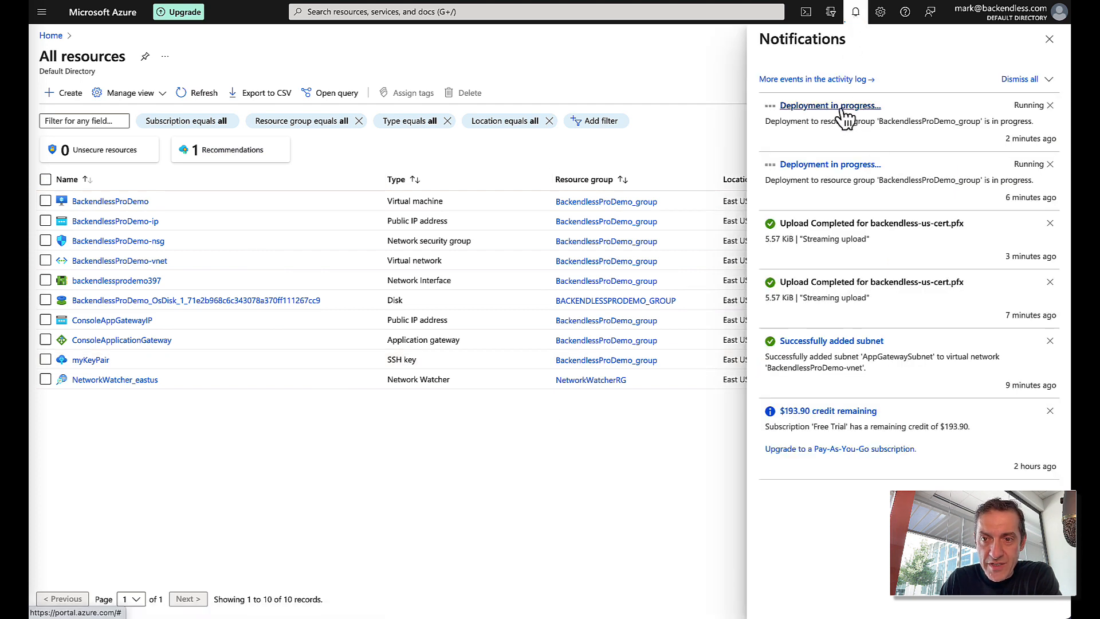
{"action": "left_click", "coordinate": [855, 13]}
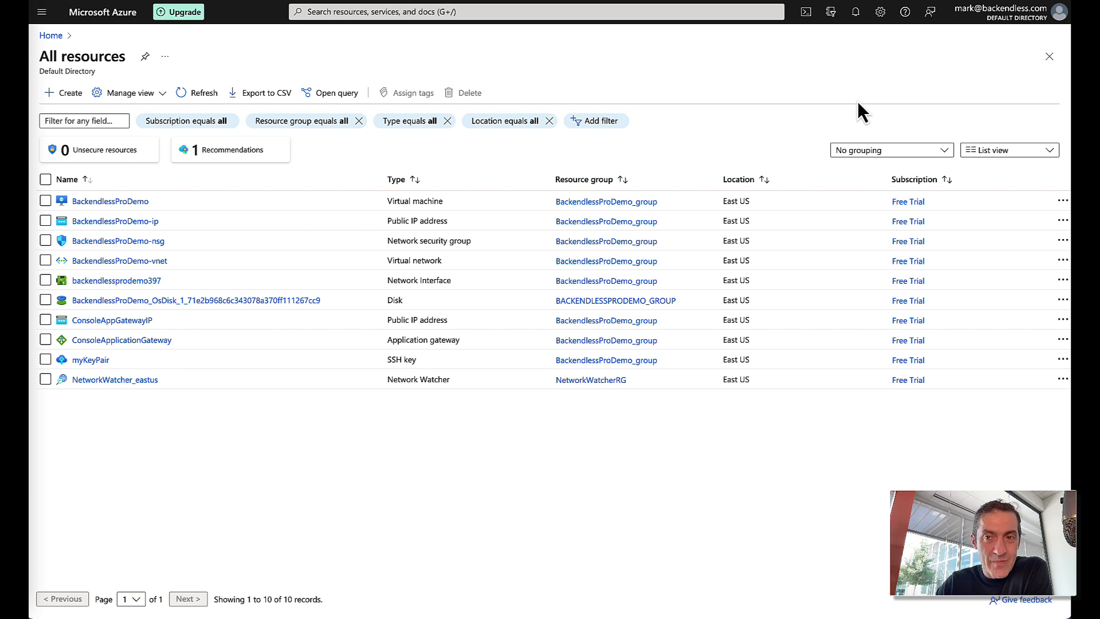
{"action": "left_click", "coordinate": [381, 179]}
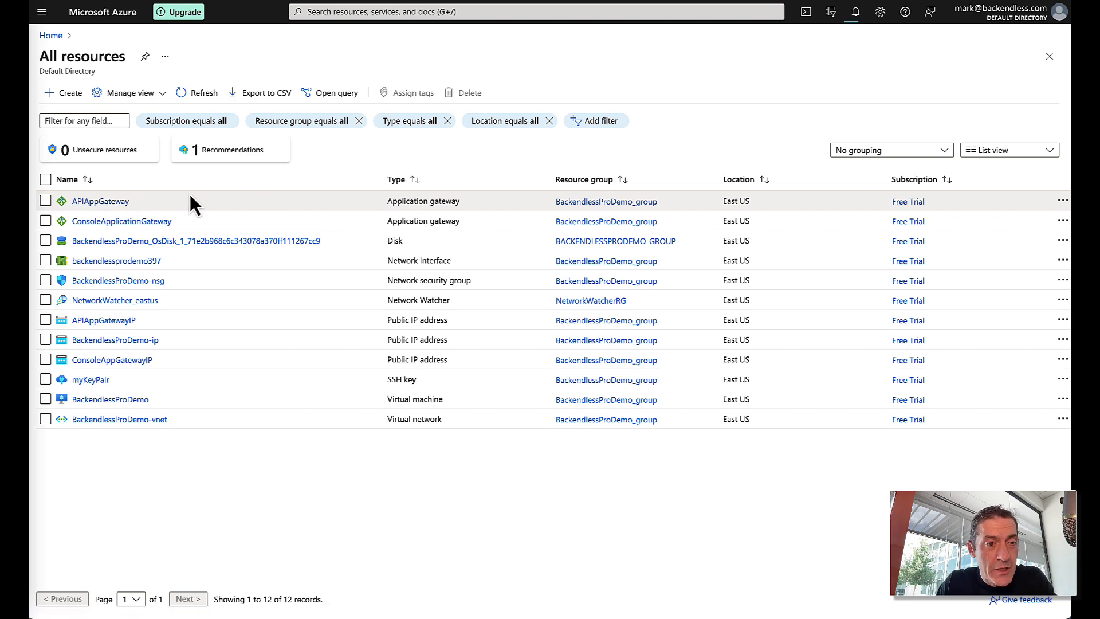
{"action": "left_click", "coordinate": [856, 13]}
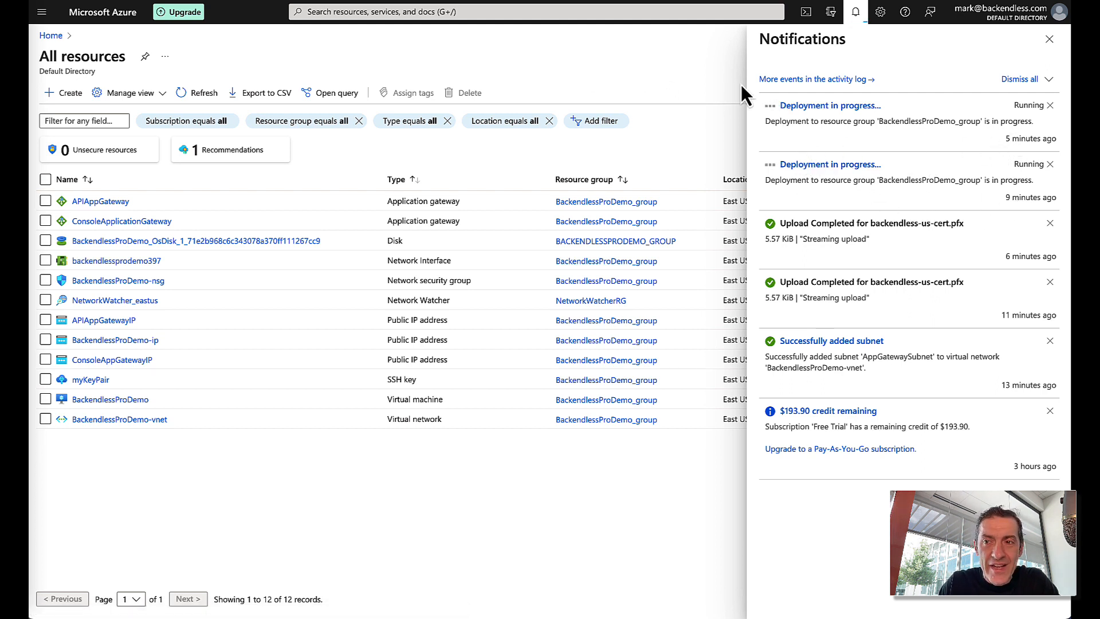
{"action": "left_click", "coordinate": [1049, 39]}
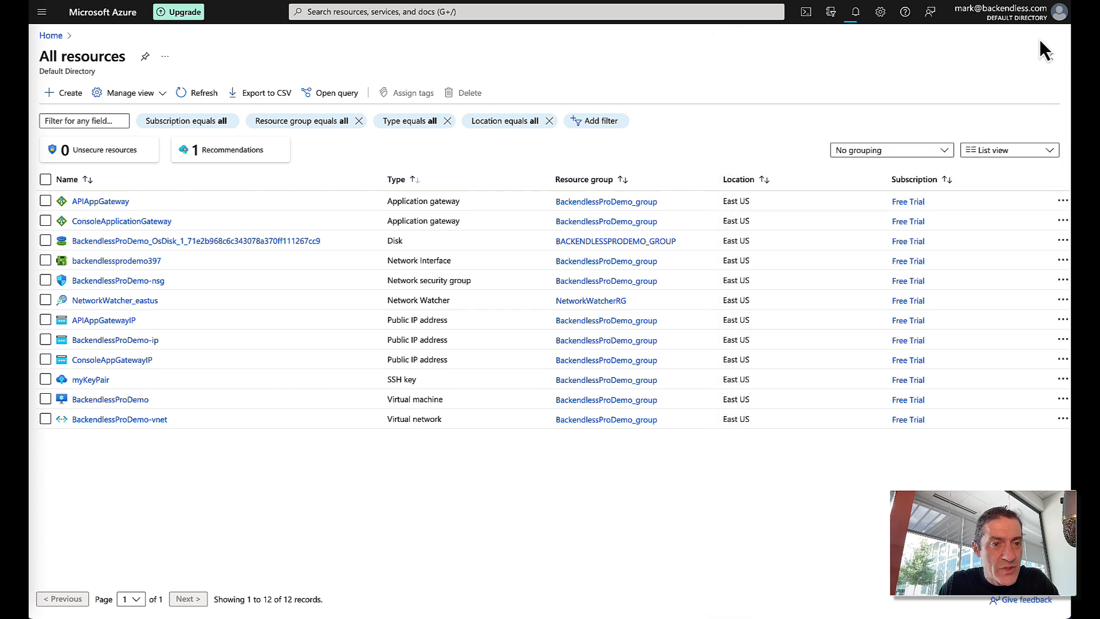
- Open APIAppGateway's overview and copy its frontend IP 172.190.33.52
{"action": "left_click", "coordinate": [89, 204]}
{"action": "left_click", "coordinate": [89, 202]}
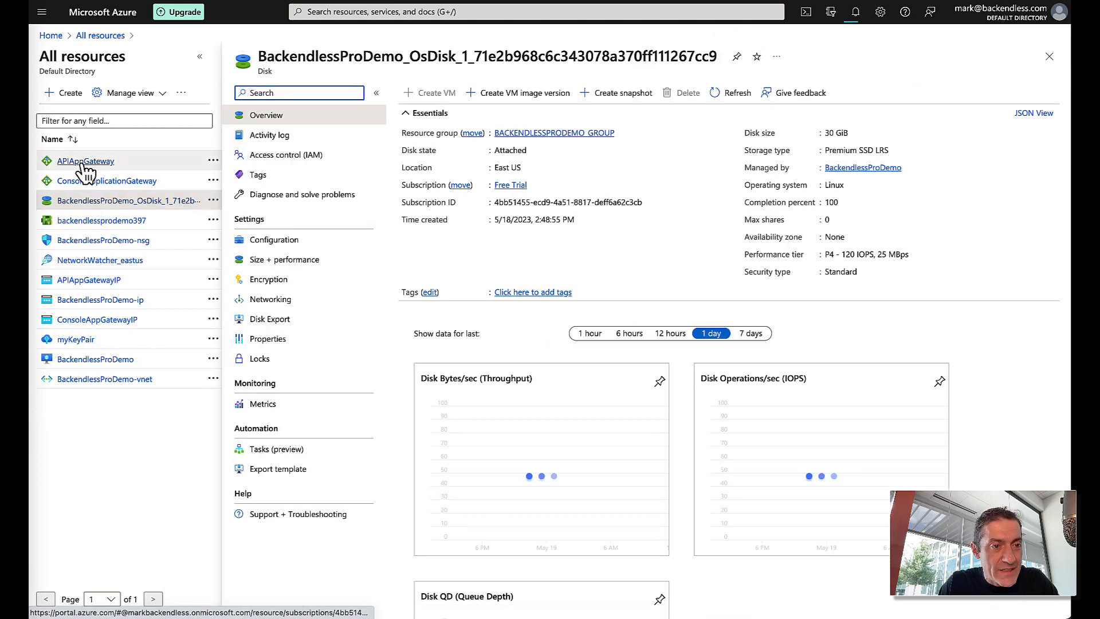
{"action": "left_click", "coordinate": [101, 163]}
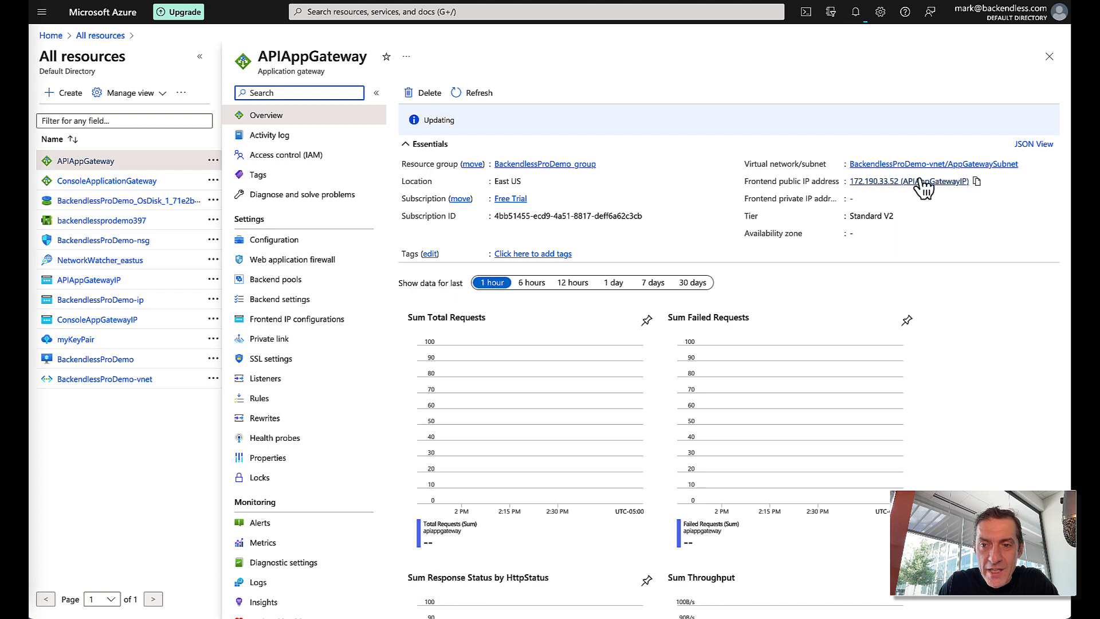
{"action": "left_click", "coordinate": [977, 182]}
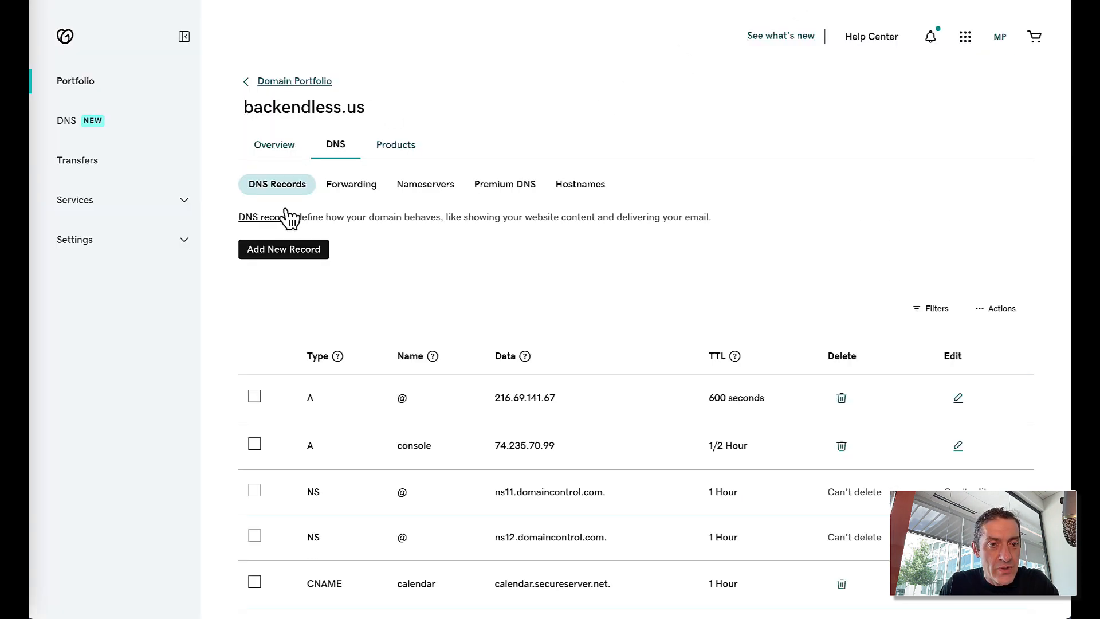
- Add A record api pointing to 172.190.33.52 with a 1/2 Hour TTL
{"action": "left_click", "coordinate": [314, 250]}
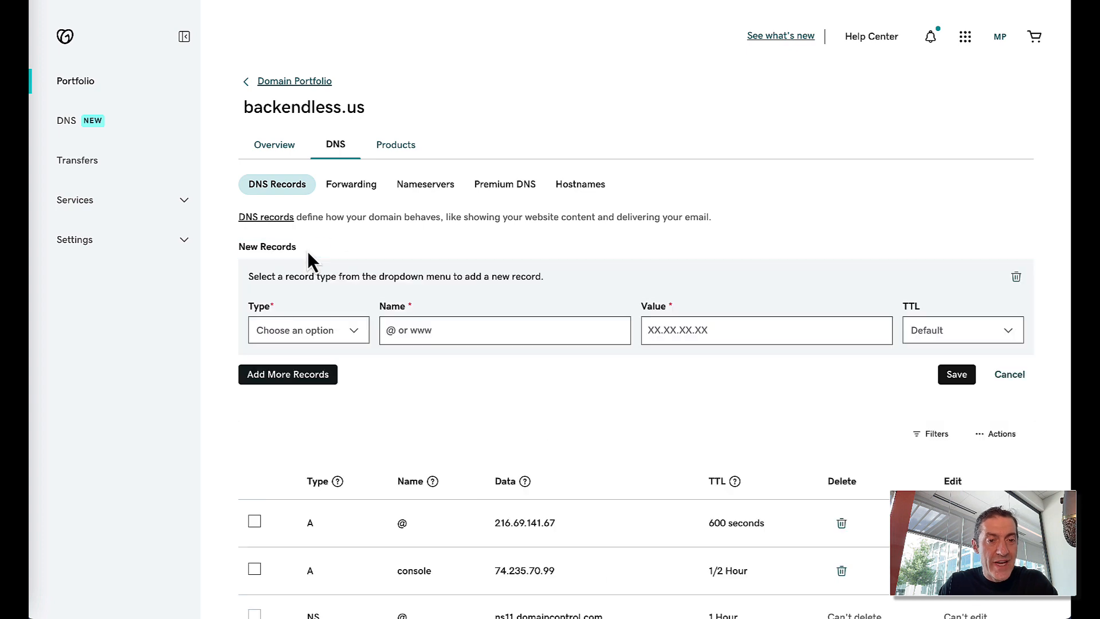
{"action": "left_click", "coordinate": [320, 338]}
{"action": "left_click", "coordinate": [291, 357]}
{"action": "left_click", "coordinate": [424, 332]}
{"action": "type", "text": "api"}
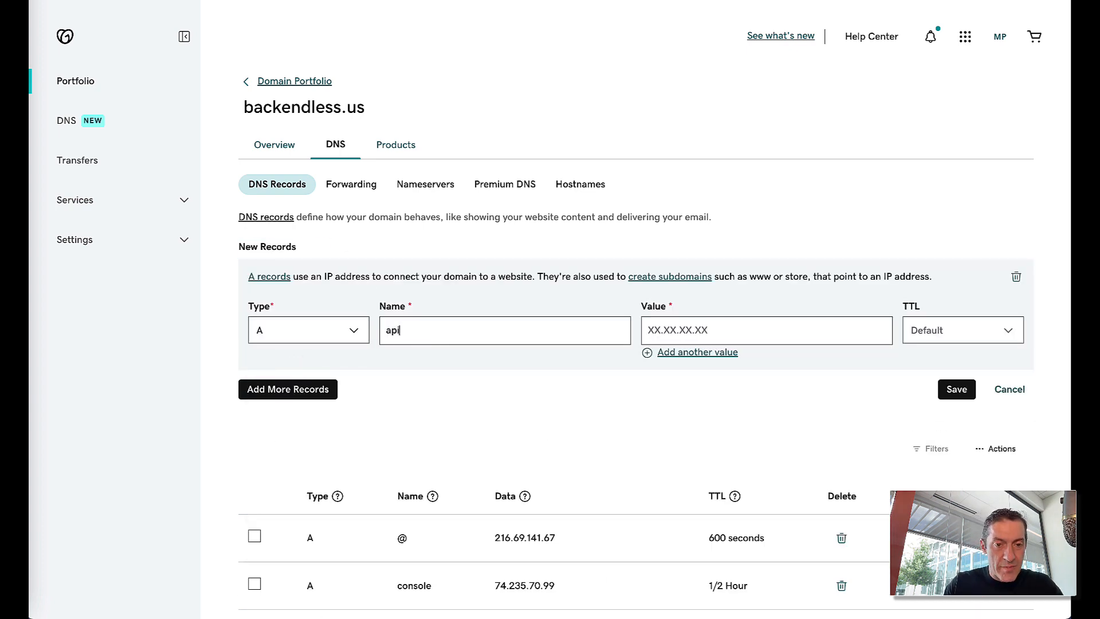
{"action": "left_click", "coordinate": [649, 330]}
{"action": "key", "text": "ctrl+v"}
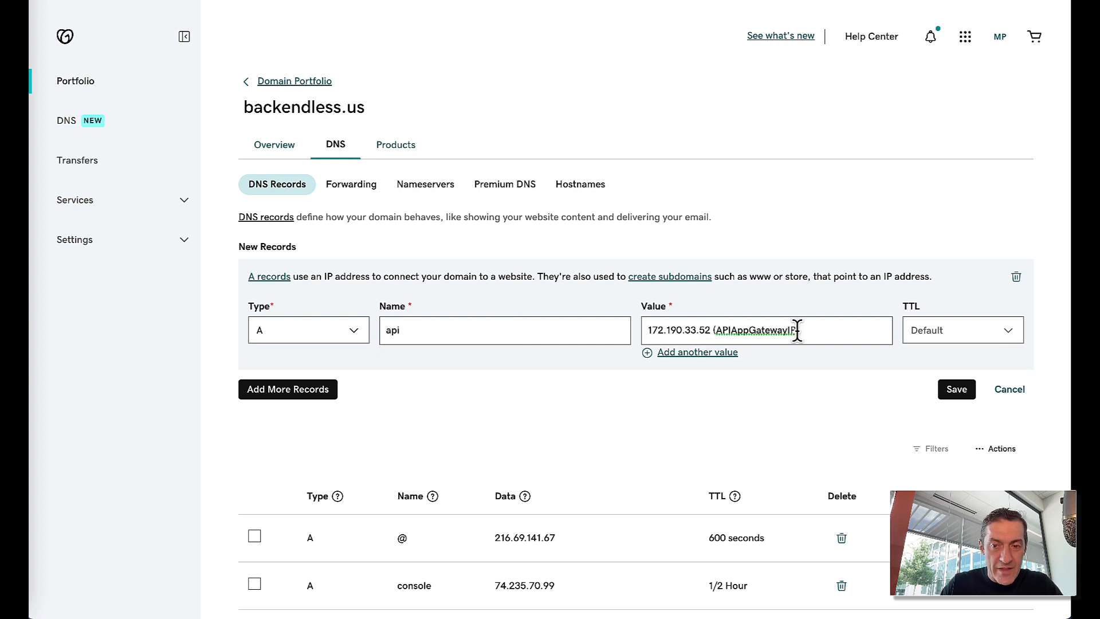
{"action": "key", "text": "alt+shift+Left"}
{"action": "key", "text": "shift+Left"}
{"action": "key", "text": "BackSpace"}
{"action": "key", "text": "BackSpace"}
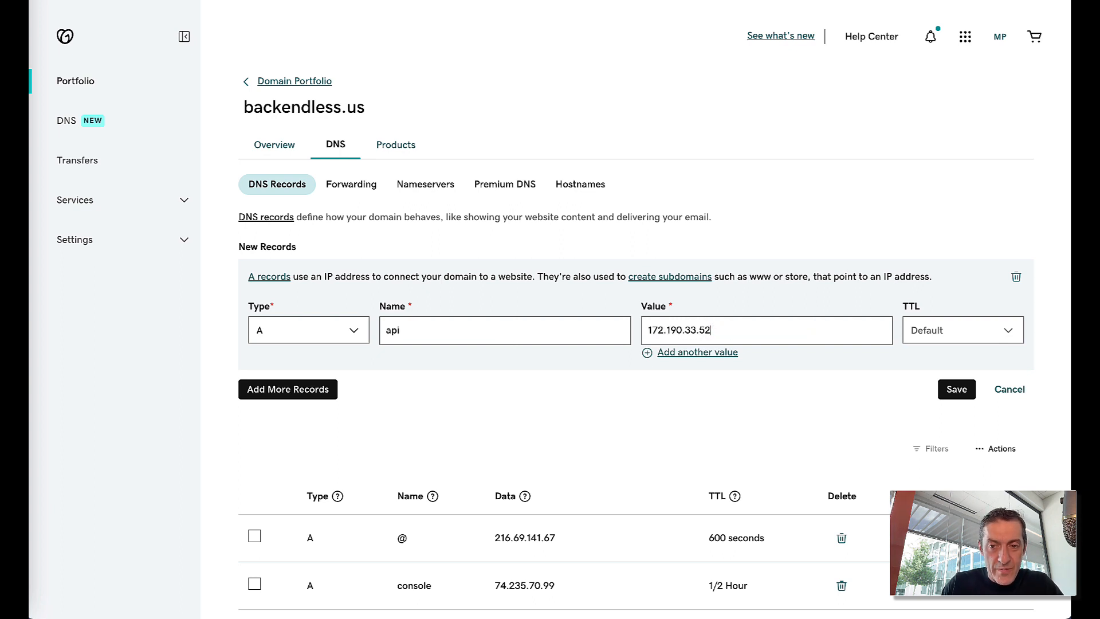
{"action": "left_click", "coordinate": [940, 340]}
{"action": "left_click", "coordinate": [943, 357]}
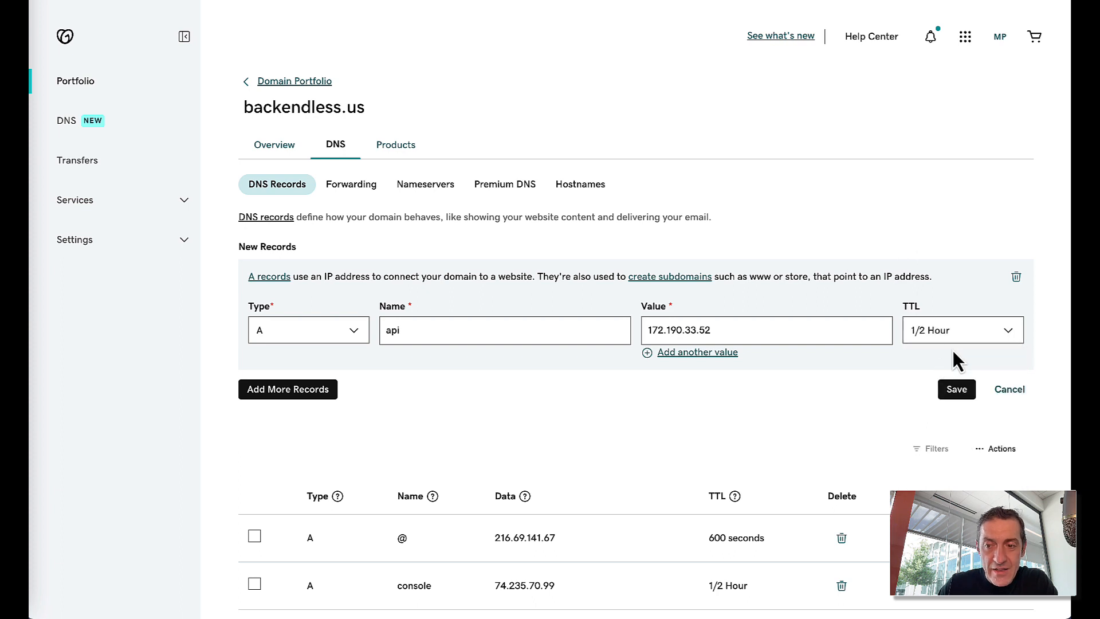
{"action": "left_click", "coordinate": [962, 392]}
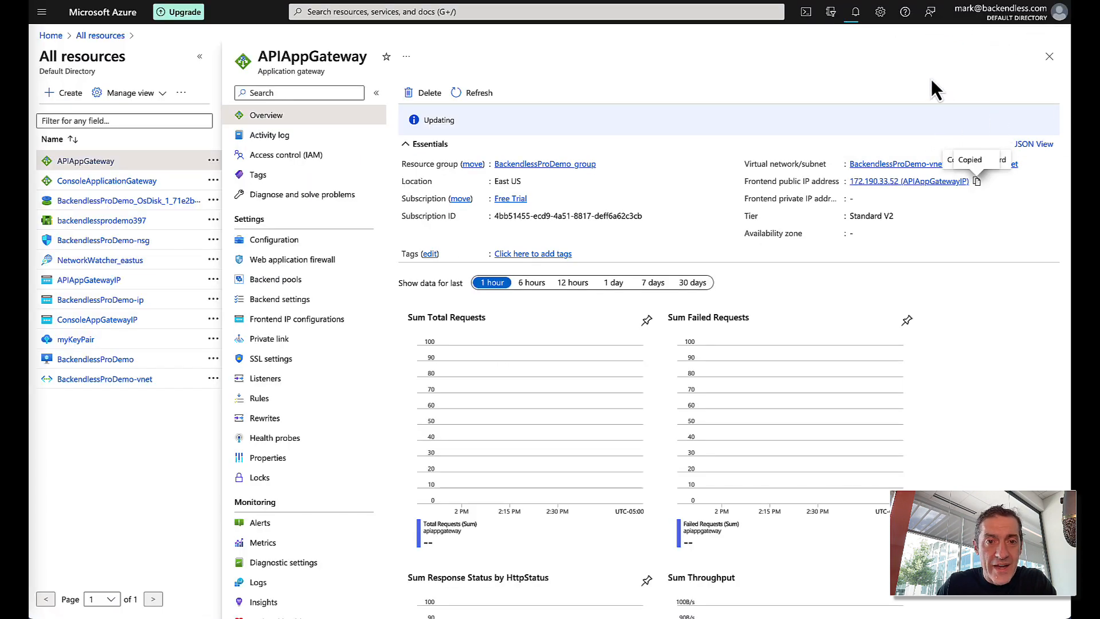
- Confirm in Notifications that the application gateway deployment succeeded
{"action": "left_click", "coordinate": [101, 35]}
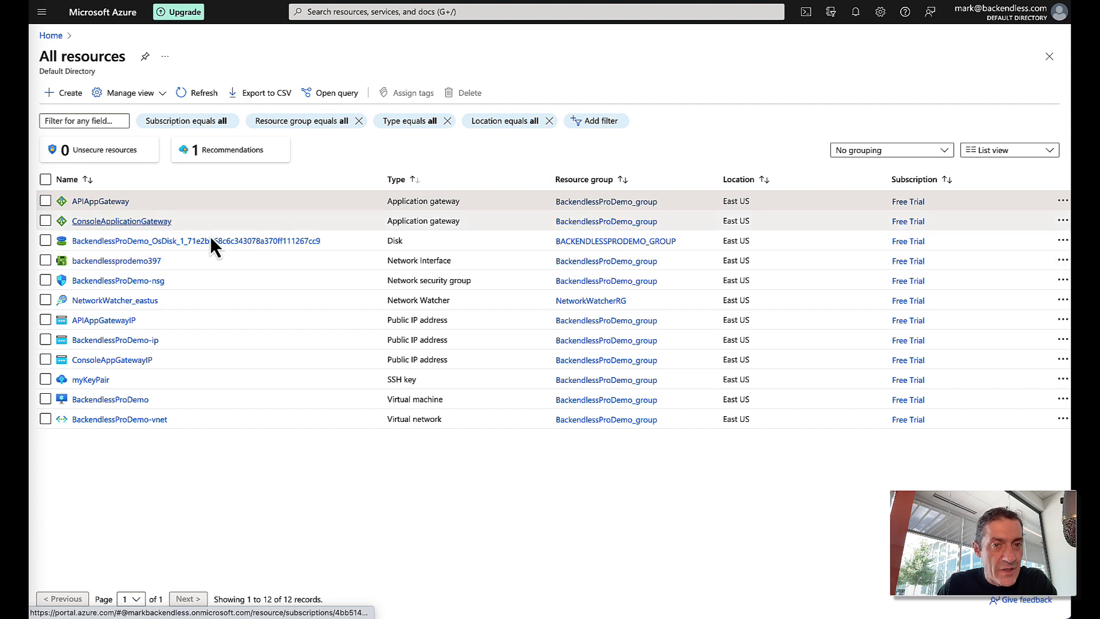
{"action": "left_click", "coordinate": [855, 12]}
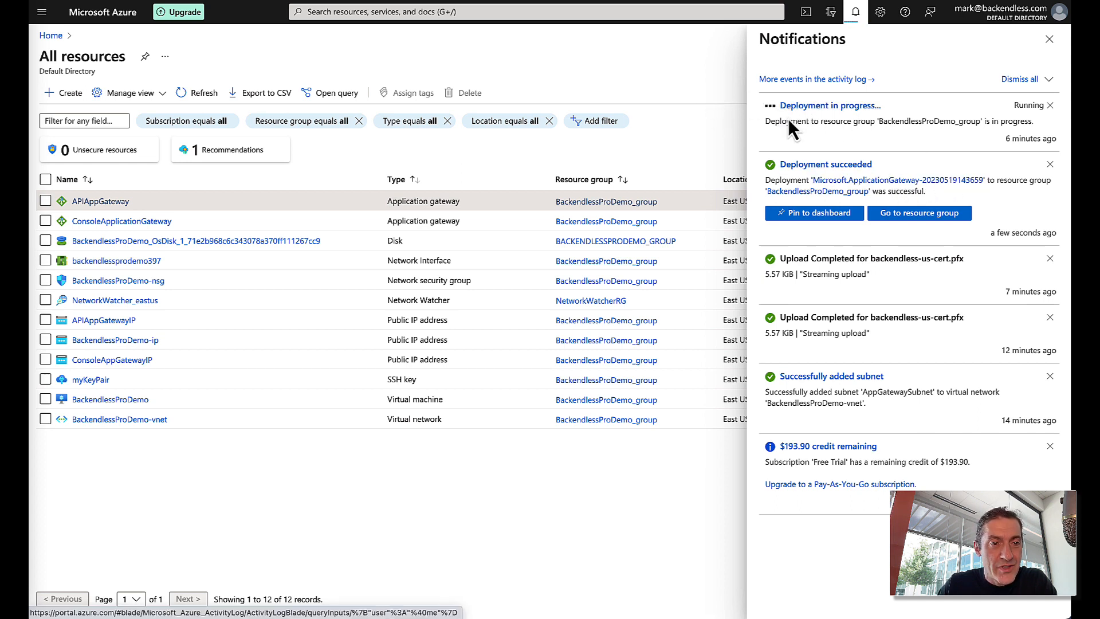
{"action": "left_click", "coordinate": [1054, 46]}
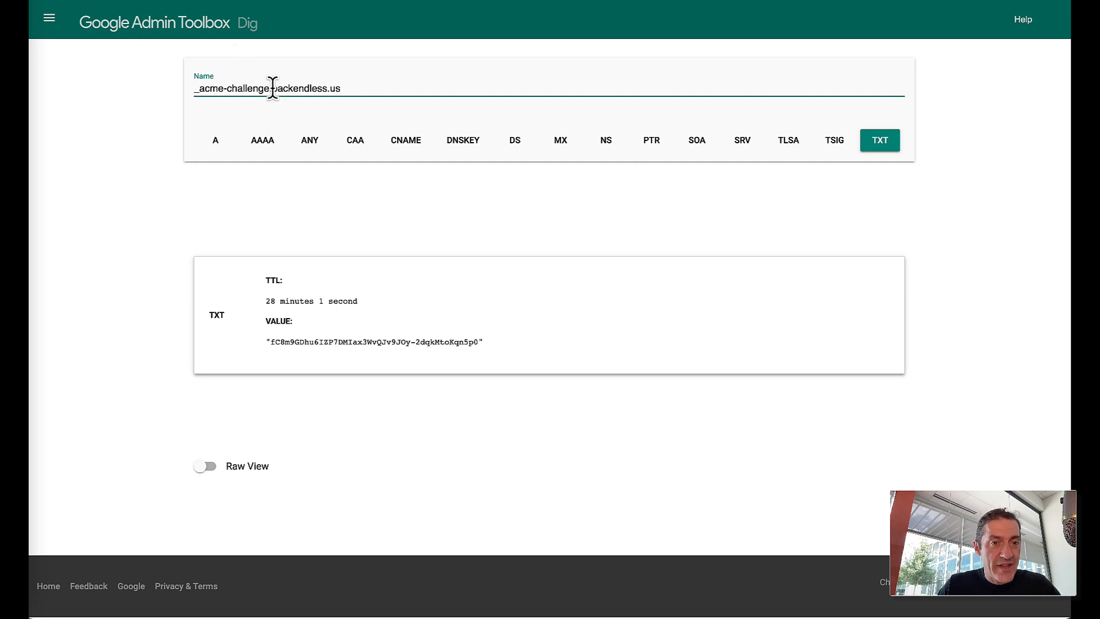
- Look up console.backendless.us's A record (74.235.70.99), then switch the query to api.backendless.us
{"action": "left_click_drag", "start_coordinate": [271, 90], "coordinate": [166, 92]}
{"action": "type", "text": "a"}
{"action": "key", "text": "BackSpace"}
{"action": "type", "text": "console"}
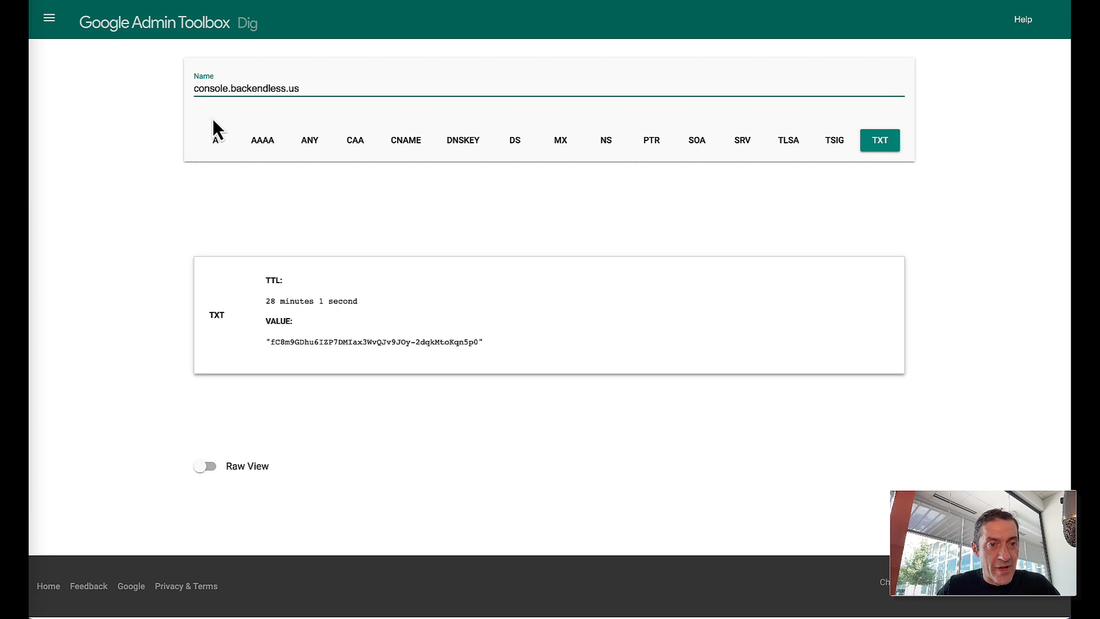
{"action": "left_click", "coordinate": [222, 147]}
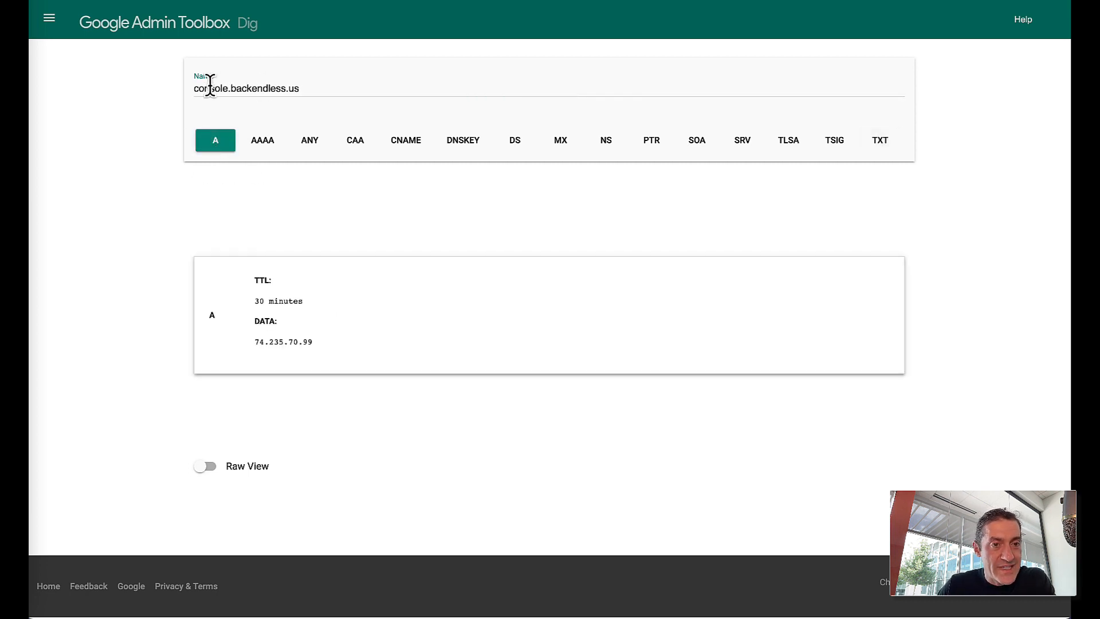
{"action": "left_click_drag", "start_coordinate": [224, 89], "coordinate": [176, 90]}
{"action": "type", "text": "api"}
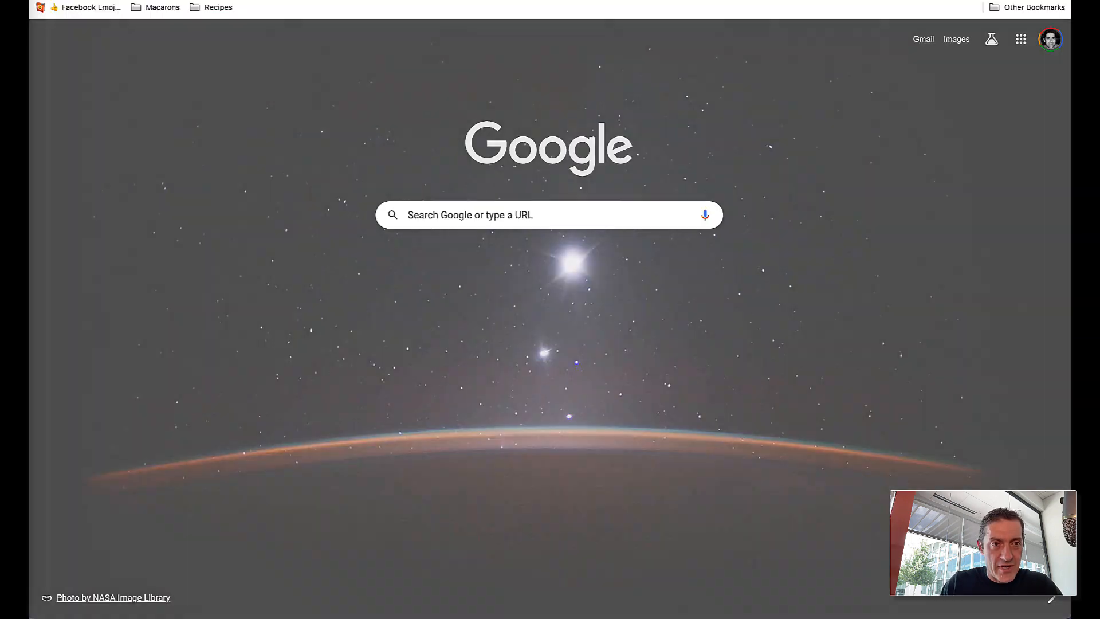
- Load console.backendless.us in the browser and resize the browser window
{"action": "type", "text": "consol"}
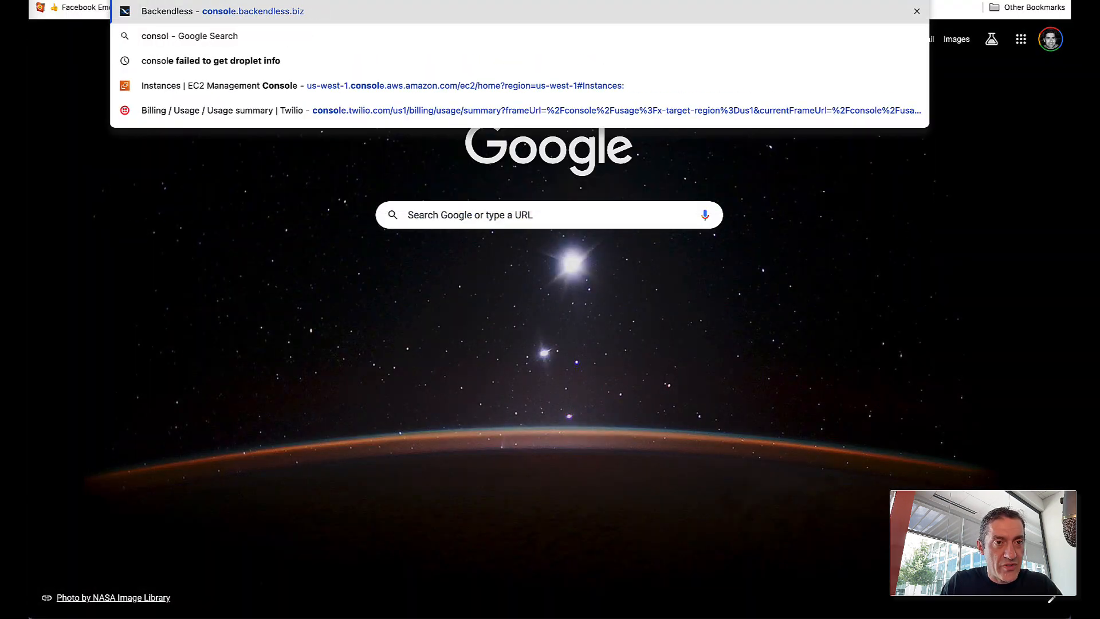
{"action": "key", "text": "Right"}
{"action": "key", "text": "BackSpace"}
{"action": "key", "text": "BackSpace"}
{"action": "key", "text": "BackSpace"}
{"action": "type", "text": "us"}
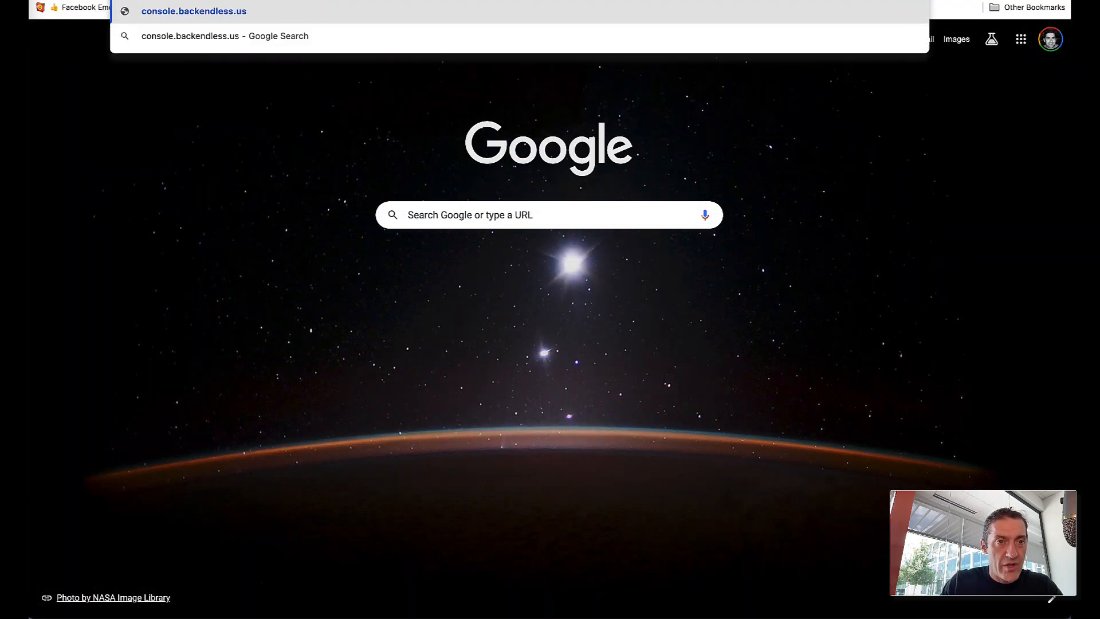
{"action": "key", "text": "Return"}
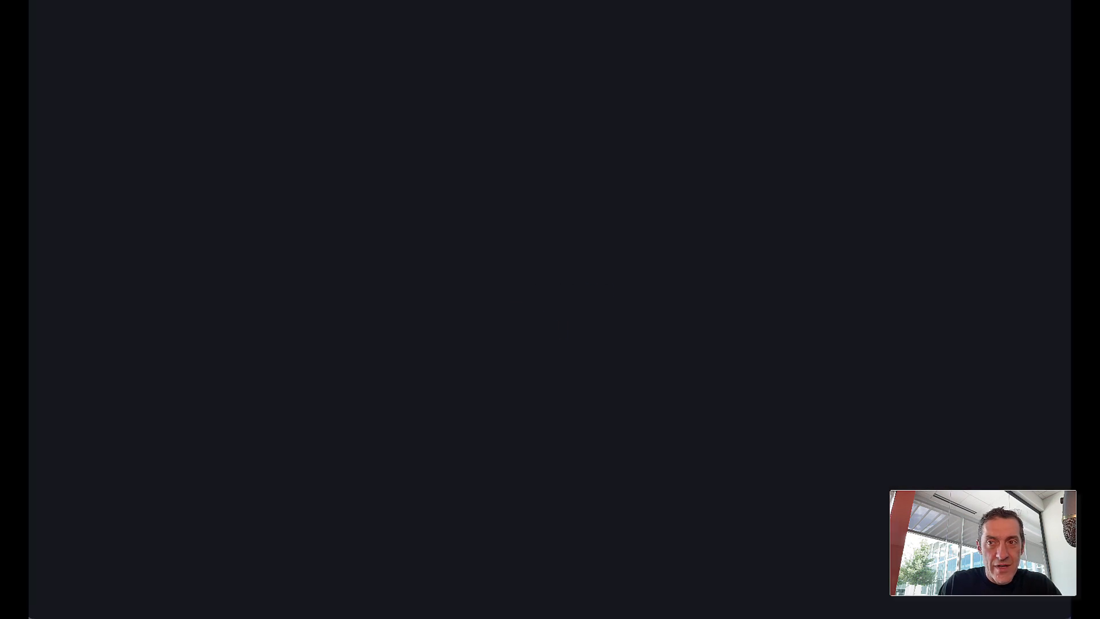
{"action": "left_click_drag", "start_coordinate": [326, 16], "coordinate": [341, 24]}
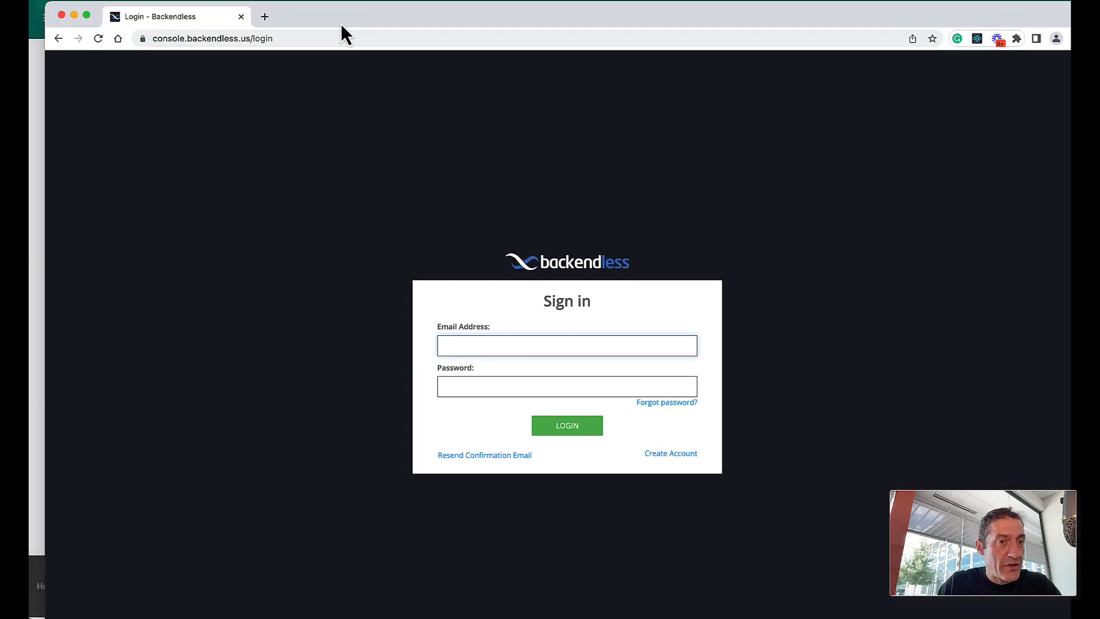
{"action": "left_click_drag", "start_coordinate": [49, 4], "coordinate": [105, 38]}
{"action": "left_click_drag", "start_coordinate": [380, 49], "coordinate": [319, 10]}
{"action": "left_click_drag", "start_coordinate": [398, 11], "coordinate": [435, 8]}
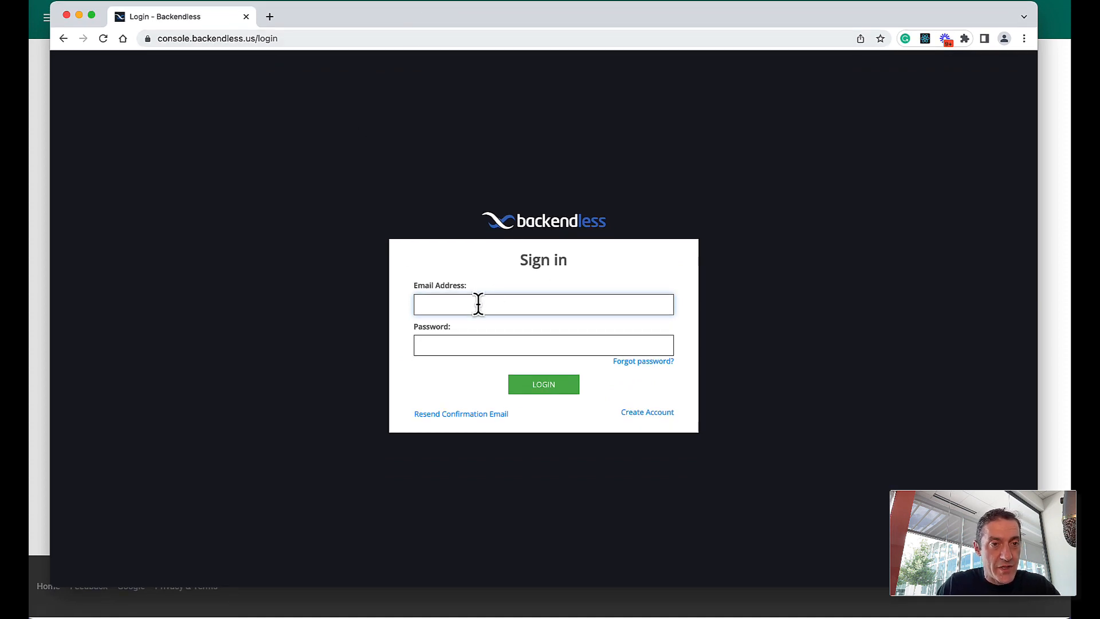
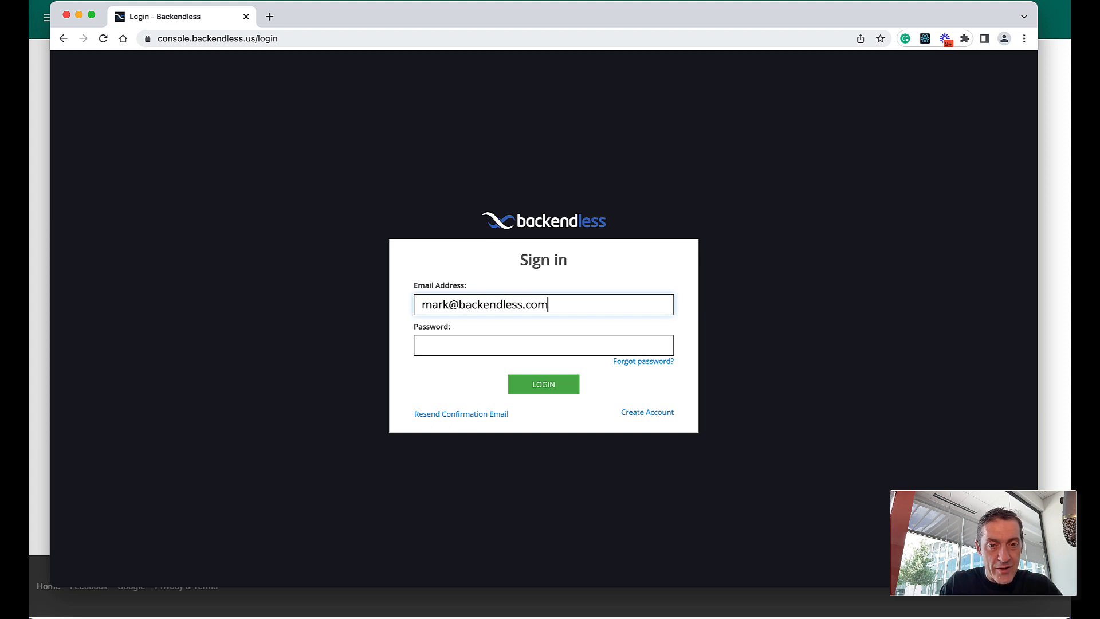
- Sign in to Backendless Console with the account username and password, declining to save the password
{"action": "key", "text": "Tab"}
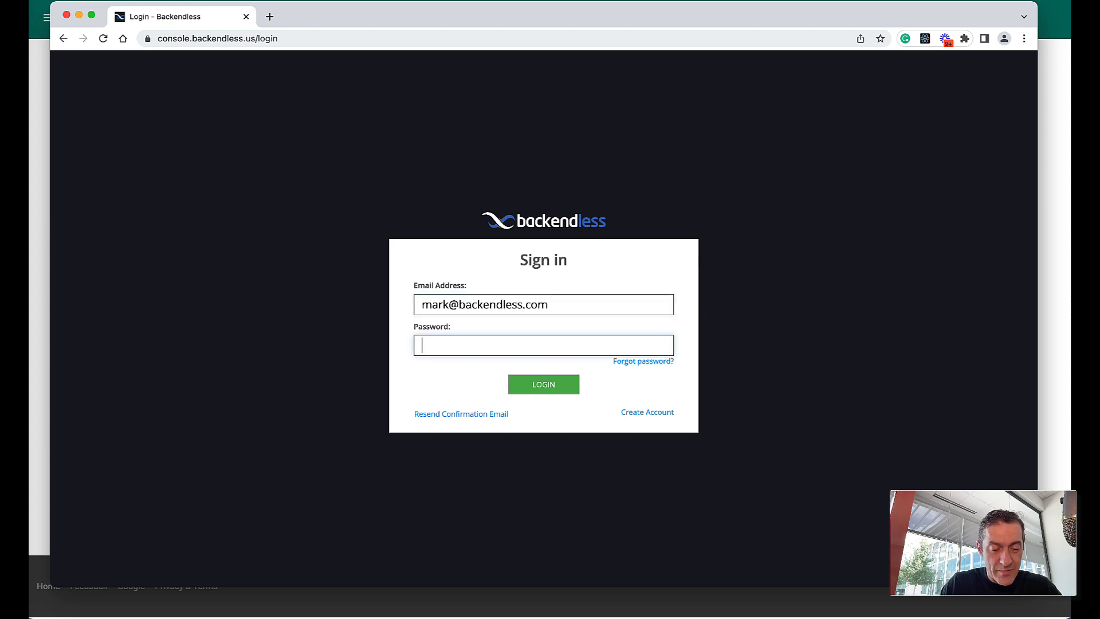
{"action": "key", "text": "Return"}
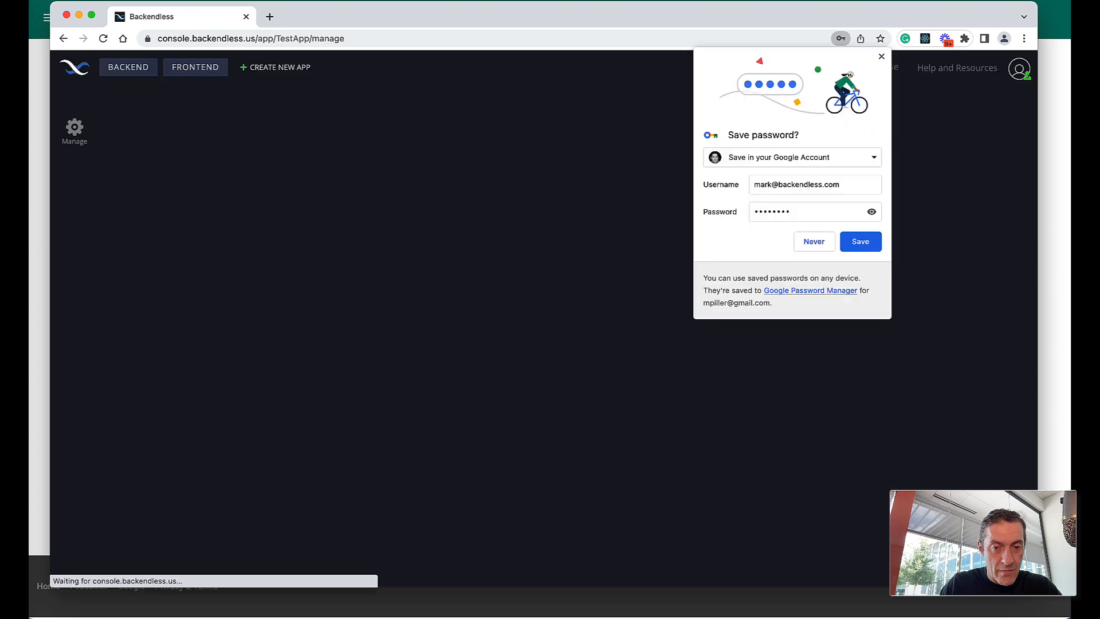
{"action": "left_click", "coordinate": [881, 57]}
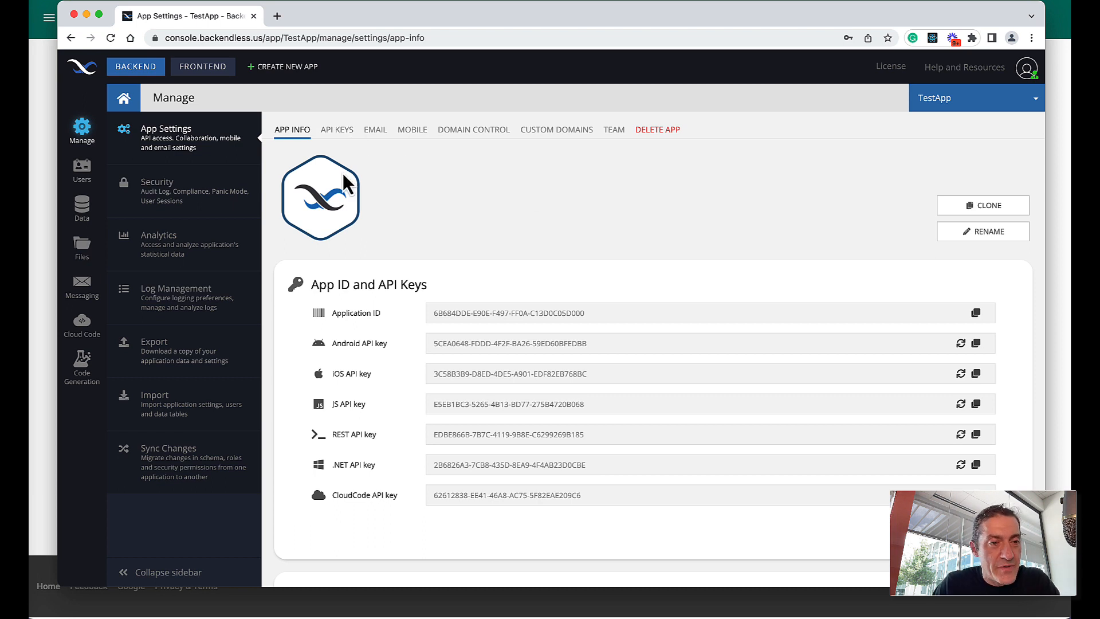
- Open the Person table's REST Console and reveal its full request URL on 20.124.246.10:32300
{"action": "left_click", "coordinate": [85, 204]}
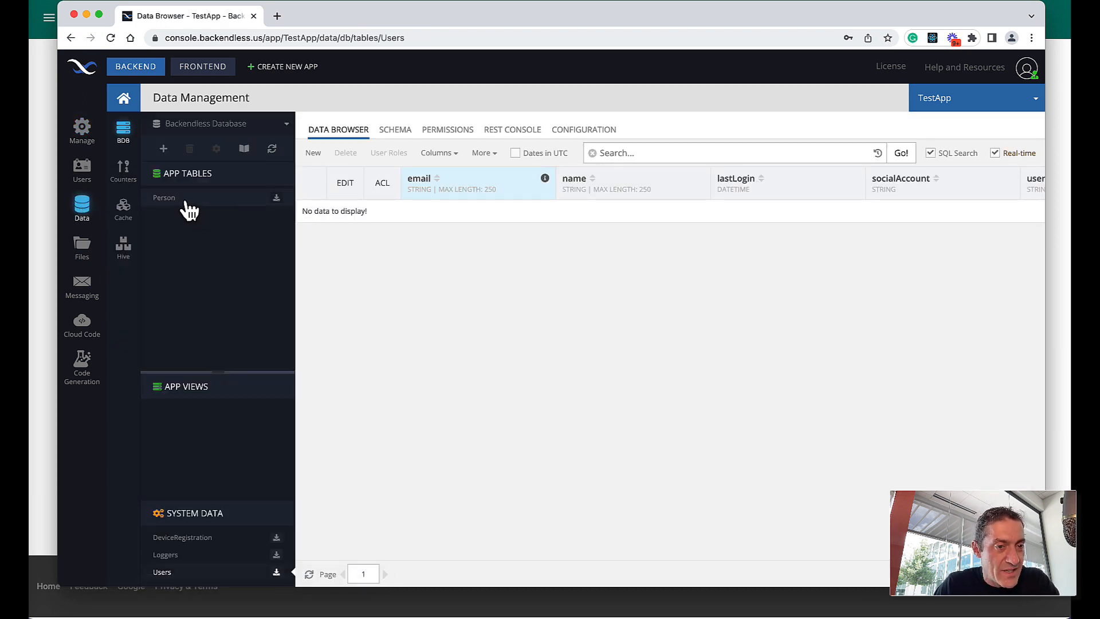
{"action": "left_click", "coordinate": [187, 201]}
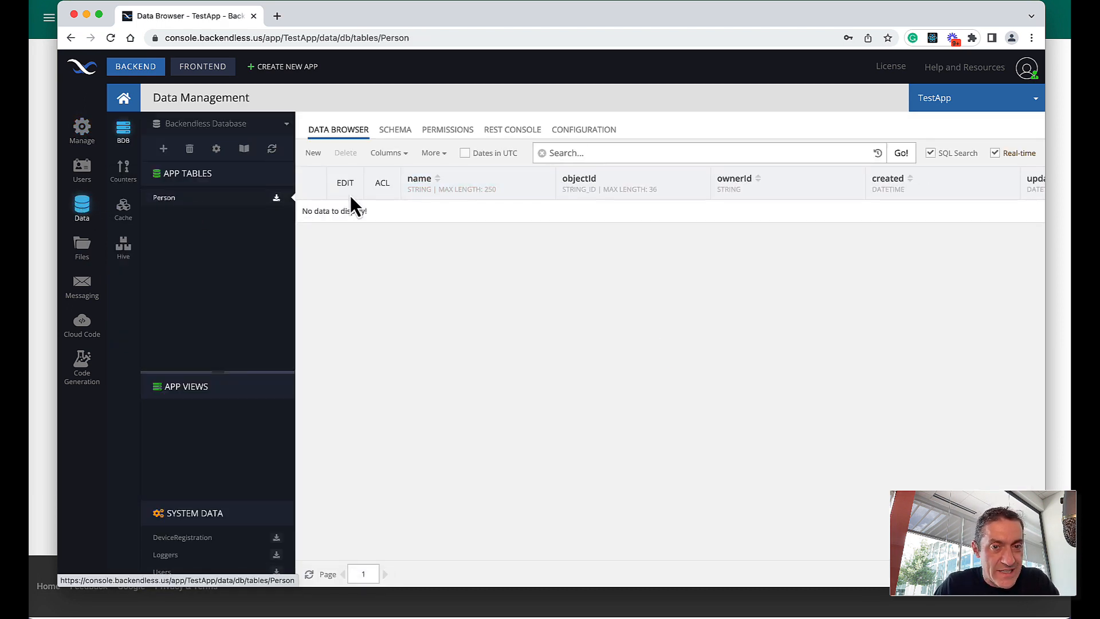
{"action": "left_click", "coordinate": [519, 130]}
{"action": "left_click", "coordinate": [989, 179]}
{"action": "left_click_drag", "start_coordinate": [544, 179], "coordinate": [879, 178]}
{"action": "left_click", "coordinate": [905, 177]}
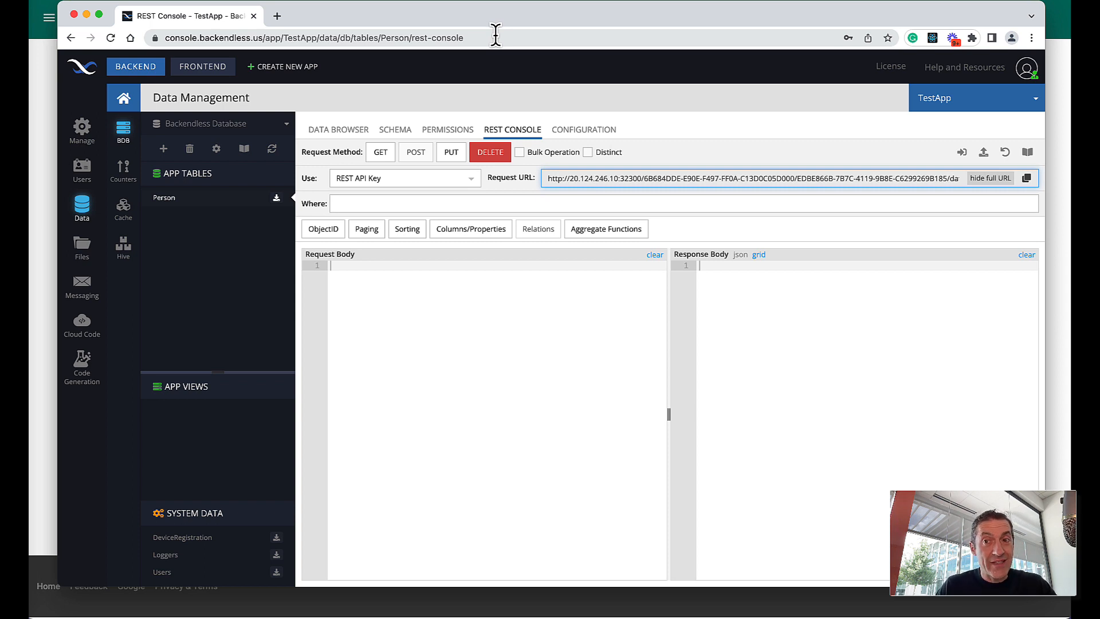
{"action": "left_click_drag", "start_coordinate": [195, 17], "coordinate": [839, 15]}
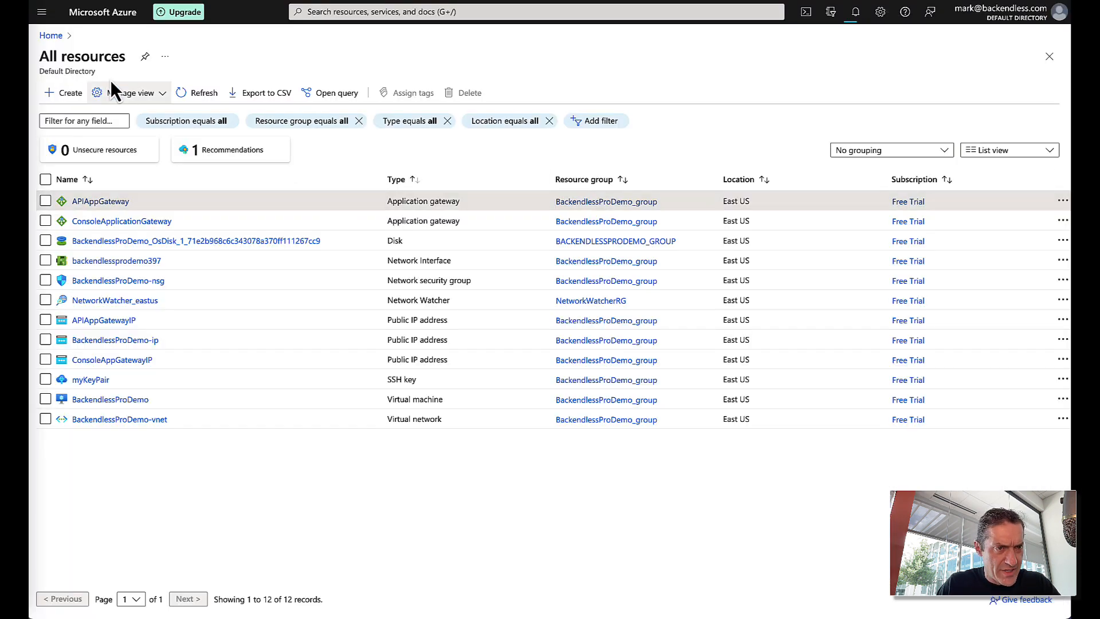
- Copy BackendlessProDemo's public IP 20.124.246.10 from All resources and paste it into a new tab
{"action": "left_click", "coordinate": [58, 38]}
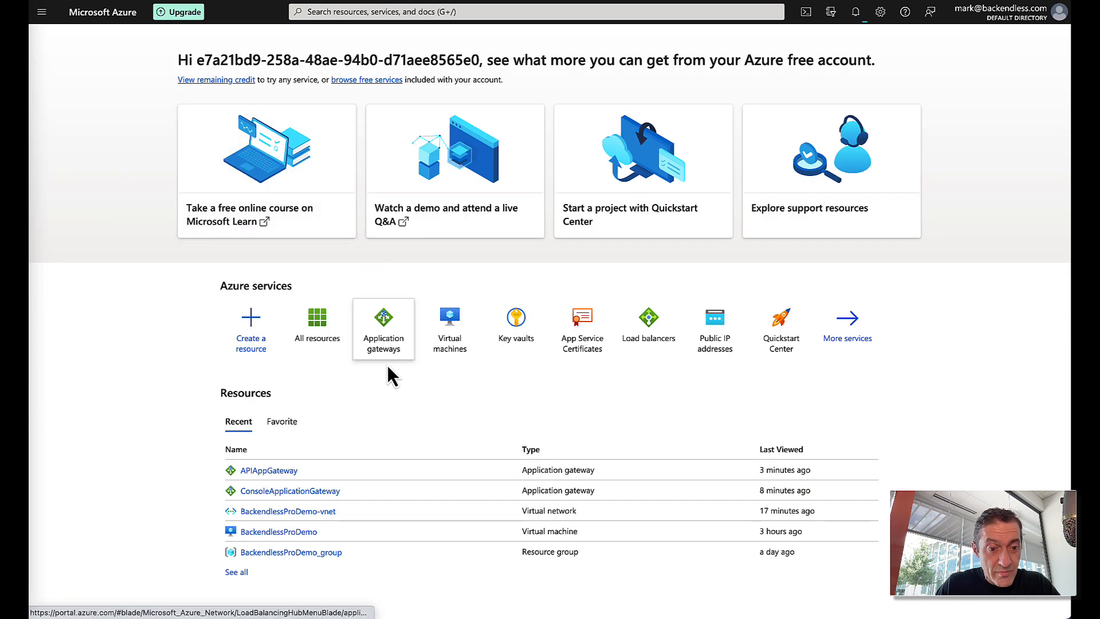
{"action": "left_click", "coordinate": [322, 332]}
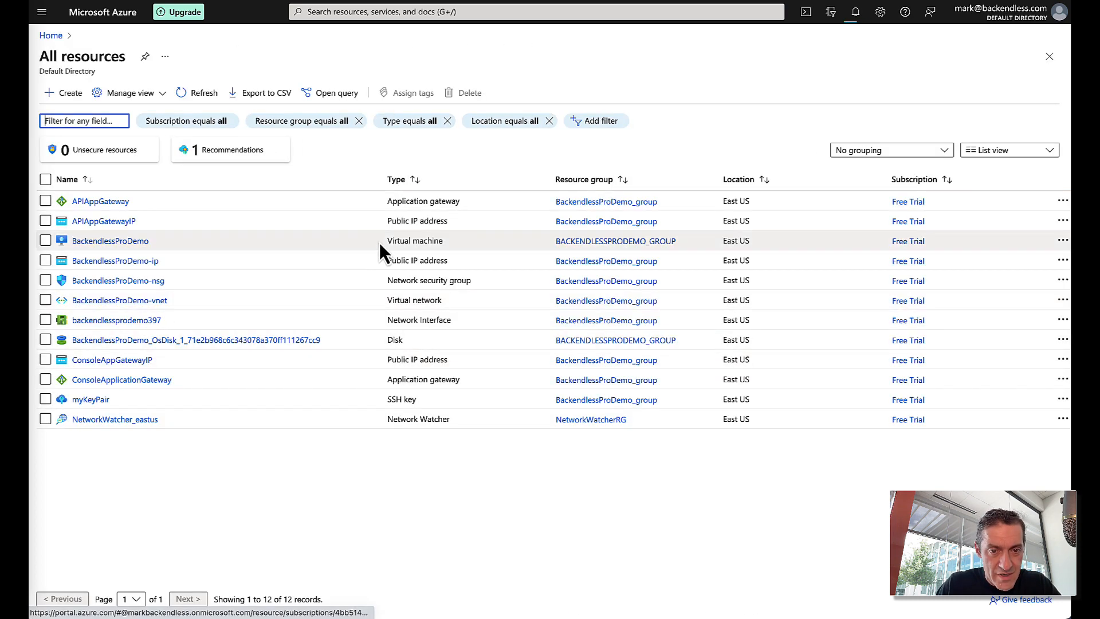
{"action": "left_click", "coordinate": [115, 243]}
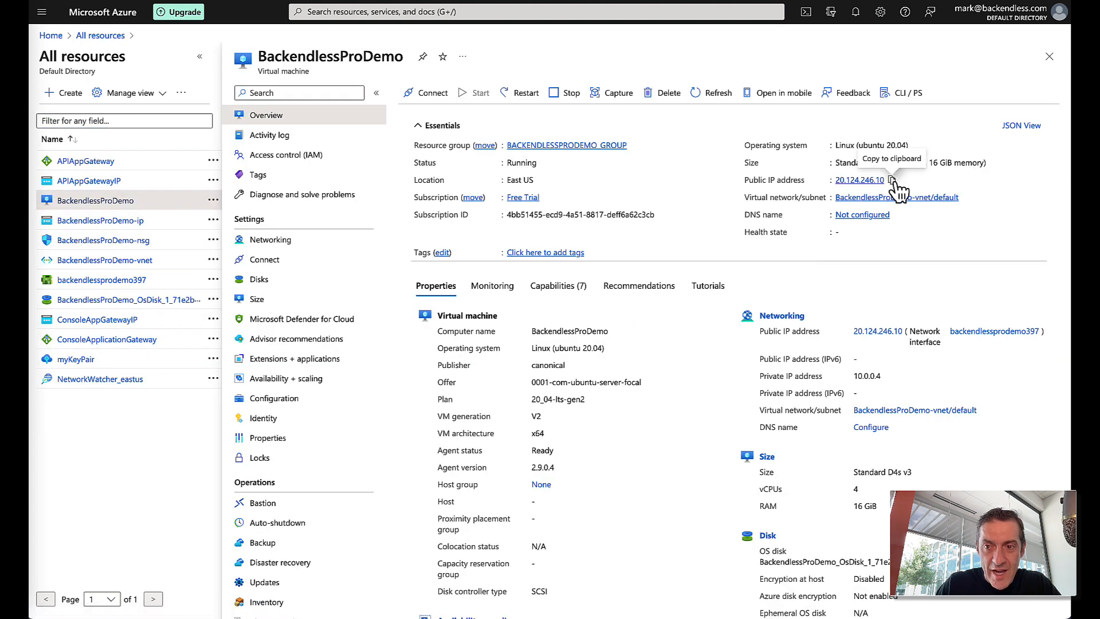
{"action": "left_click", "coordinate": [891, 180]}
{"action": "key", "text": "ctrl+t"}
{"action": "key", "text": "ctrl+v"}
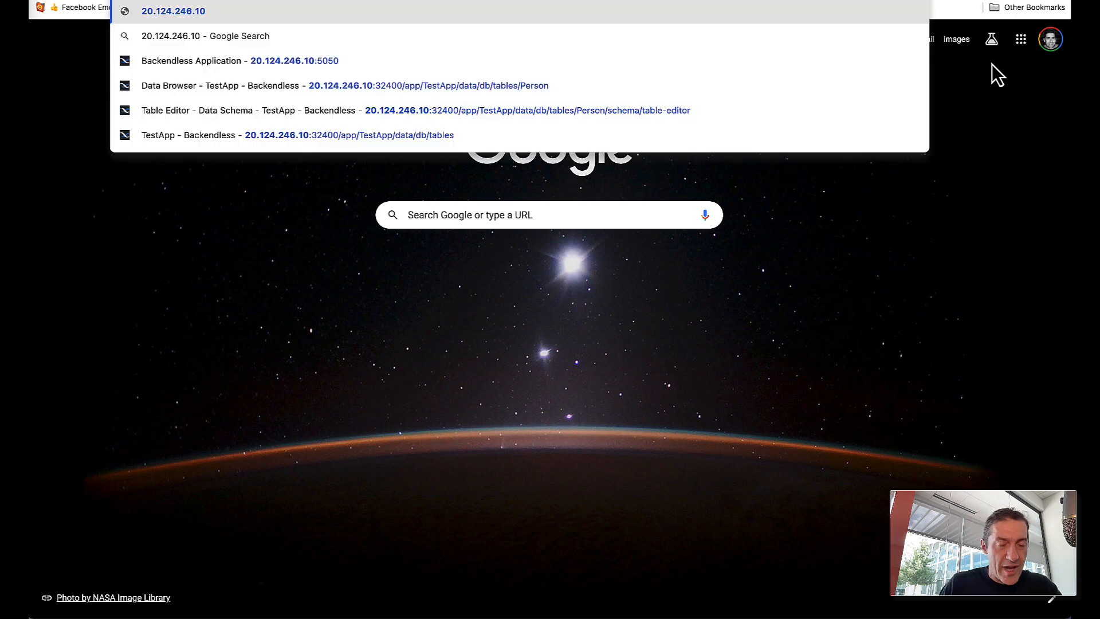
{"action": "type", "text": ":5050"}
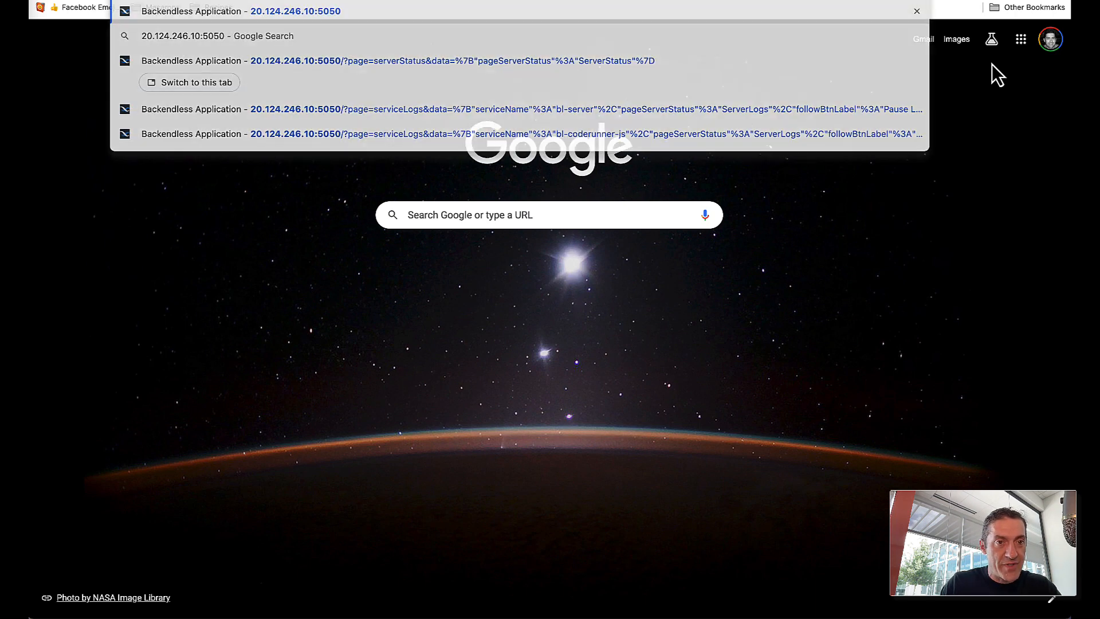
{"action": "key", "text": "Return"}
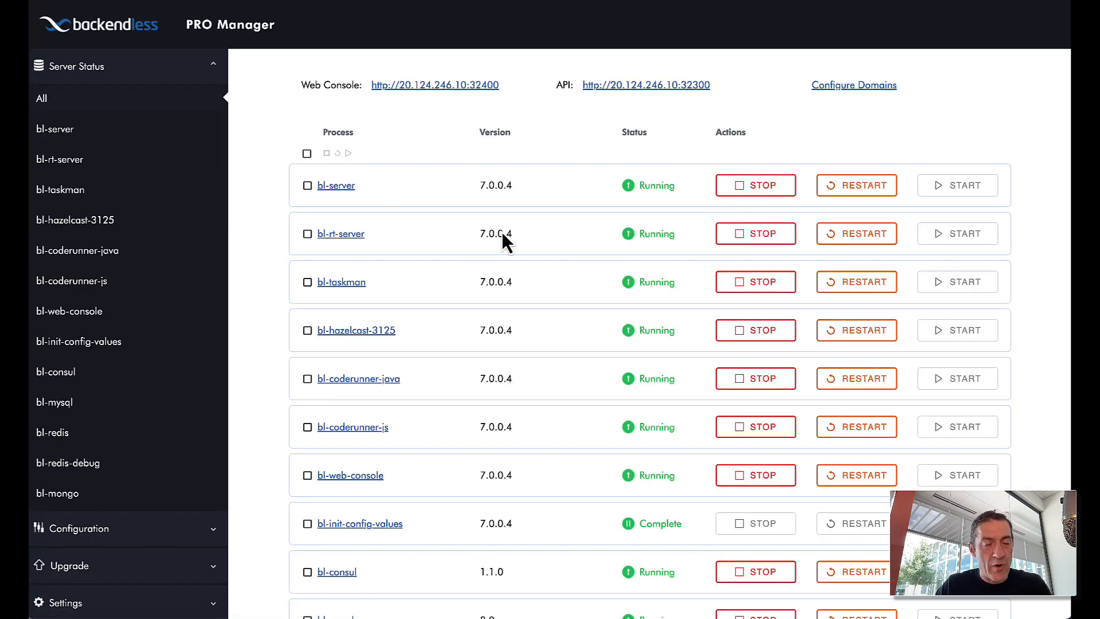
{"action": "left_click", "coordinate": [92, 527]}
{"action": "left_click", "coordinate": [60, 143]}
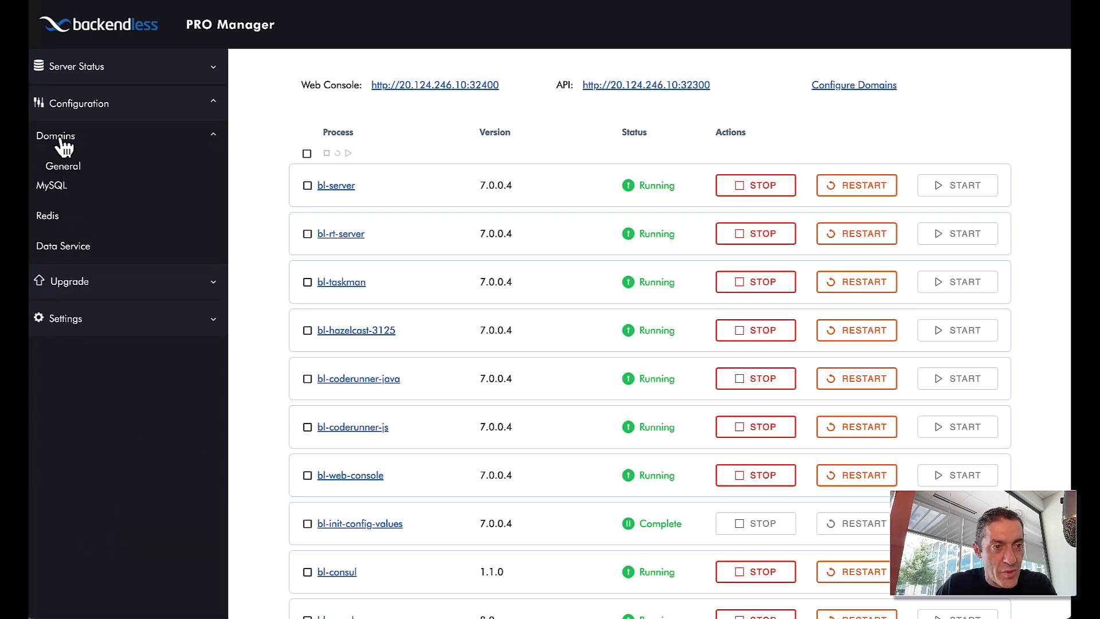
{"action": "left_click", "coordinate": [66, 169]}
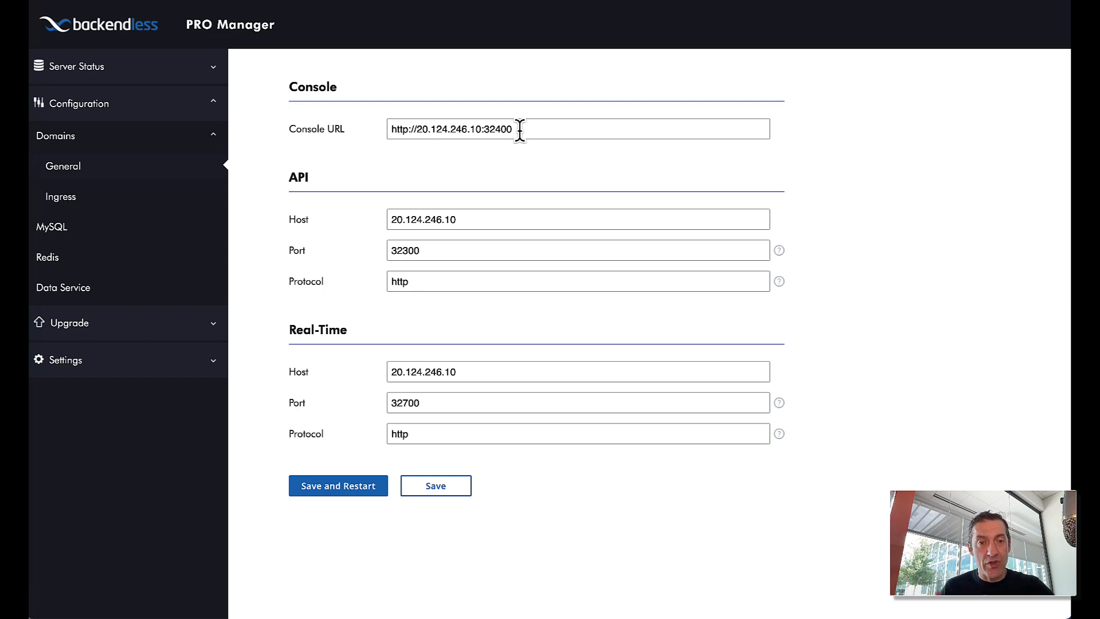
{"action": "left_click_drag", "start_coordinate": [552, 131], "coordinate": [421, 129]}
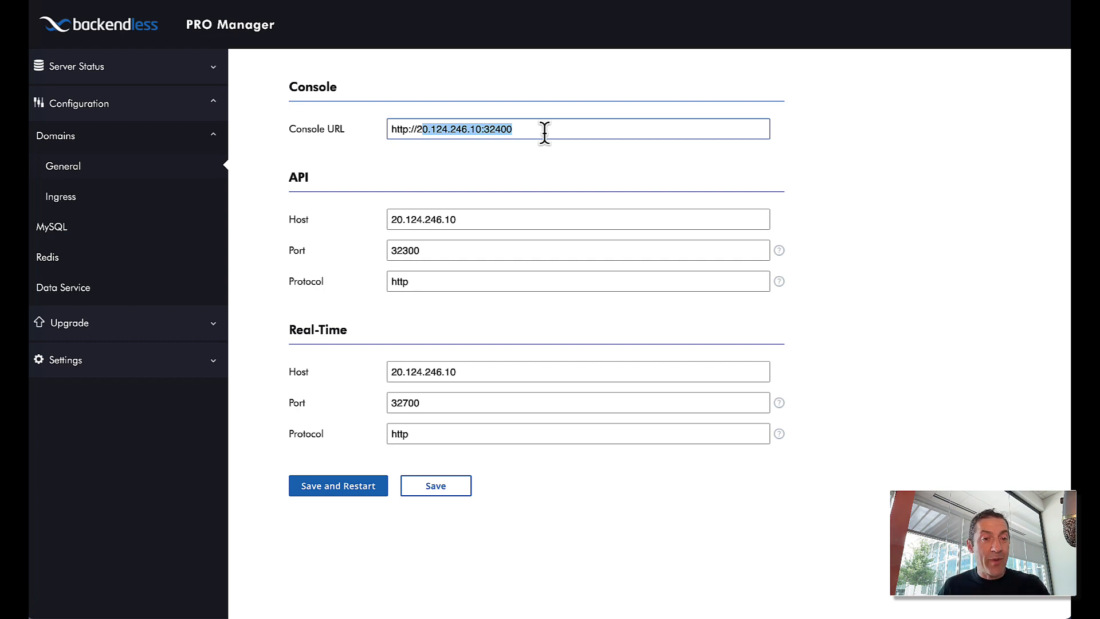
{"action": "key", "text": "BackSpace"}
{"action": "key", "text": "BackSpace"}
{"action": "key", "text": "BackSpace"}
{"action": "key", "text": "BackSpace"}
{"action": "key", "text": "BackSpace"}
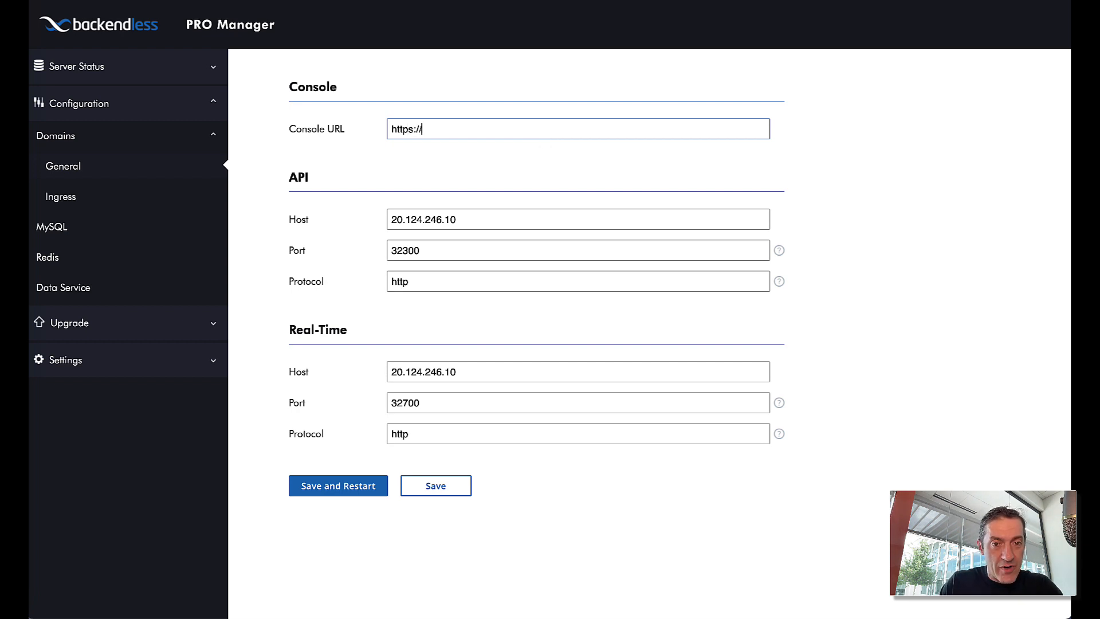
{"action": "type", "text": "s://console."}
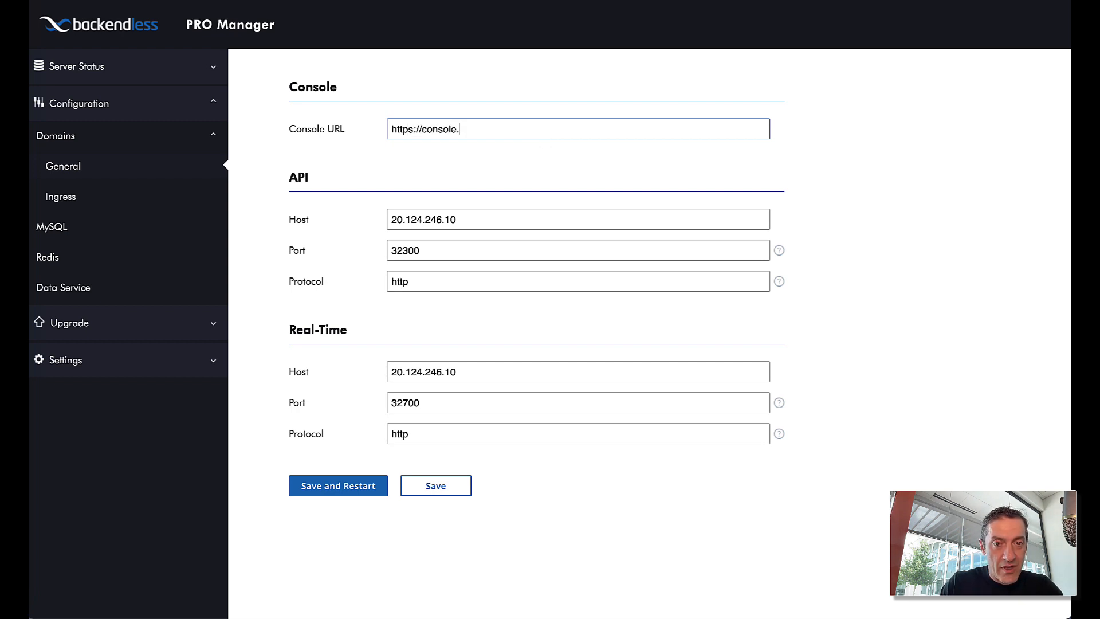
{"action": "type", "text": "backendless.us"}
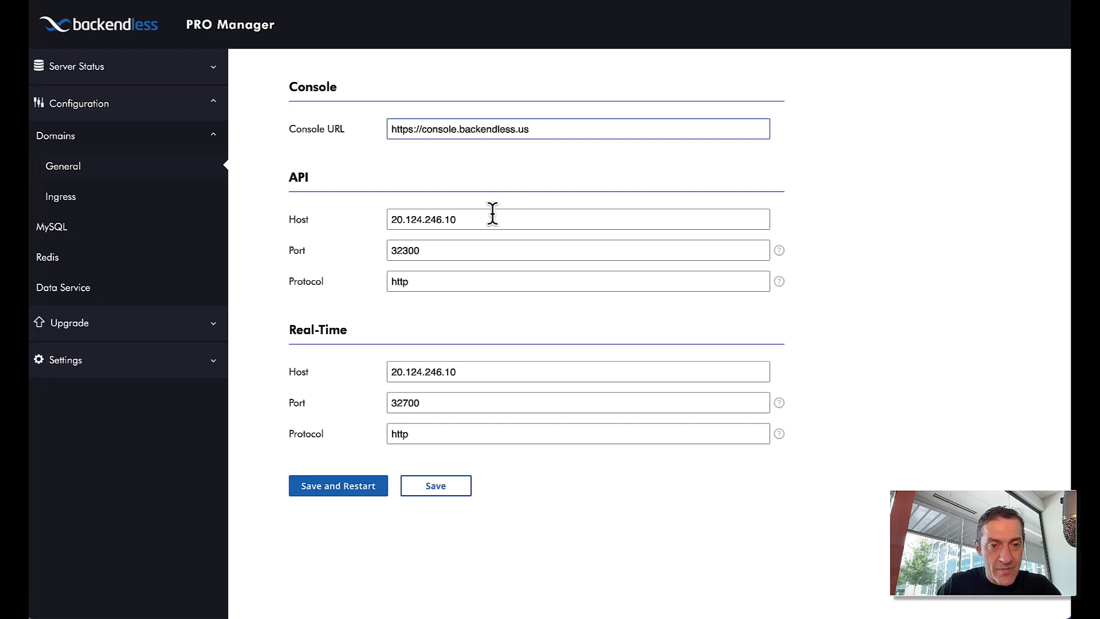
- Set API host api.backendless.us, port 443, protocol https, then save and restart
{"action": "left_click_drag", "start_coordinate": [493, 214], "coordinate": [369, 218]}
{"action": "type", "text": "api.backendless.us"}
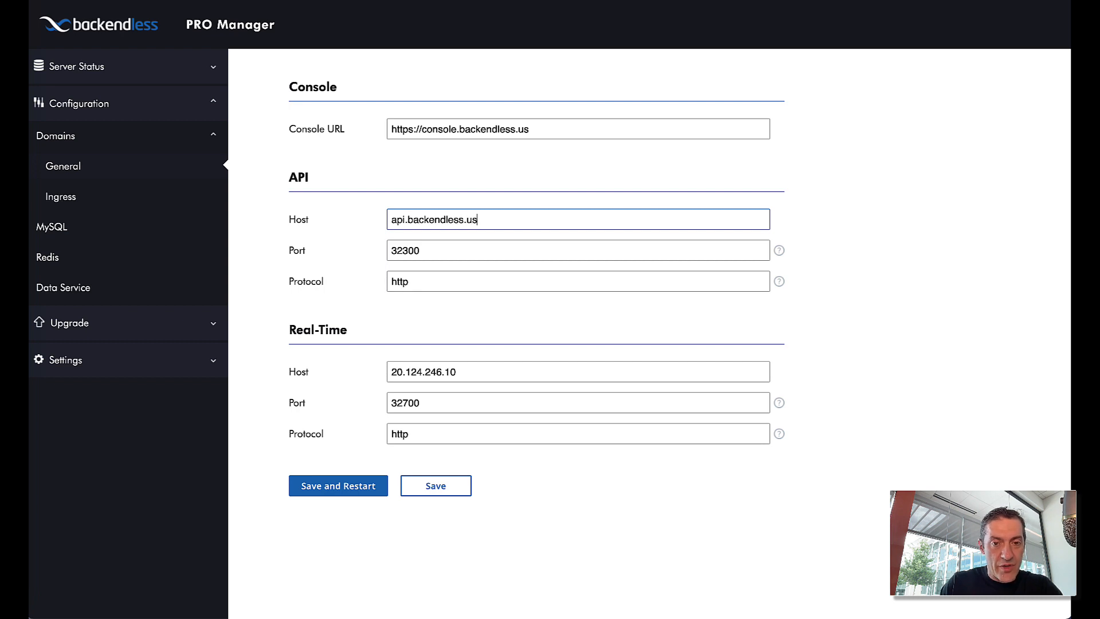
{"action": "left_click_drag", "start_coordinate": [454, 251], "coordinate": [340, 250]}
{"action": "type", "text": "443"}
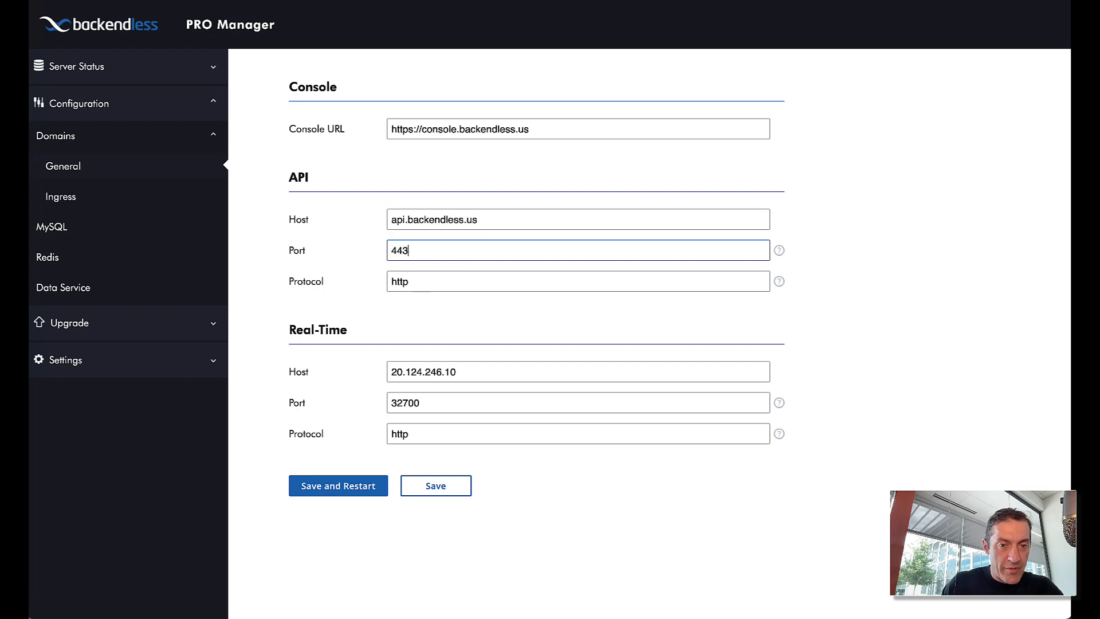
{"action": "key", "text": "Tab"}
{"action": "key", "text": "Right"}
{"action": "type", "text": "3"}
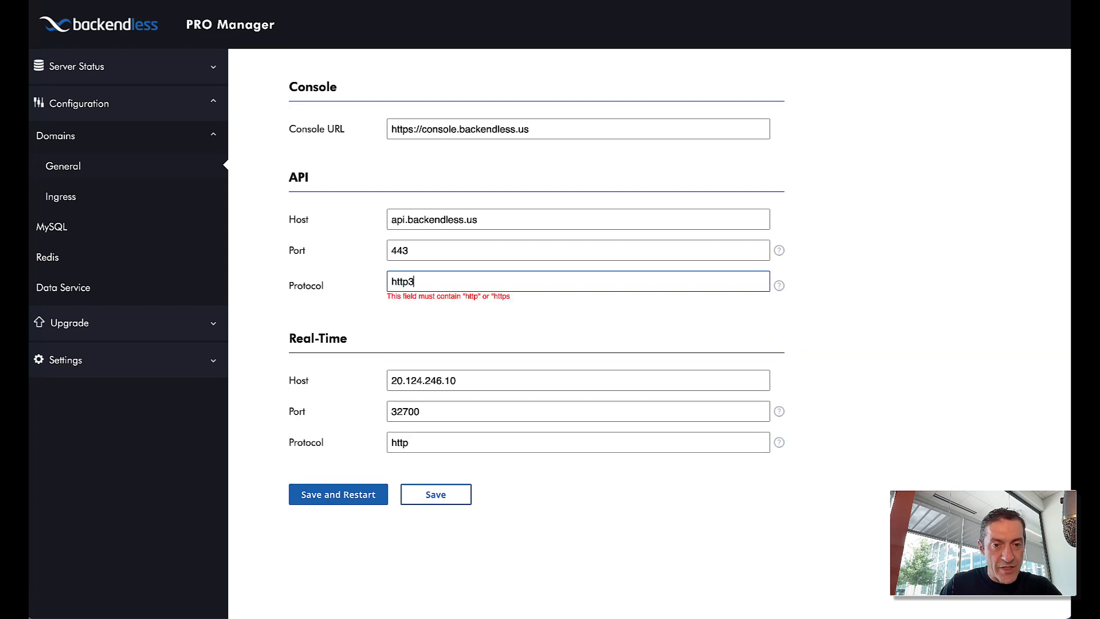
{"action": "key", "text": "BackSpace"}
{"action": "type", "text": "s"}
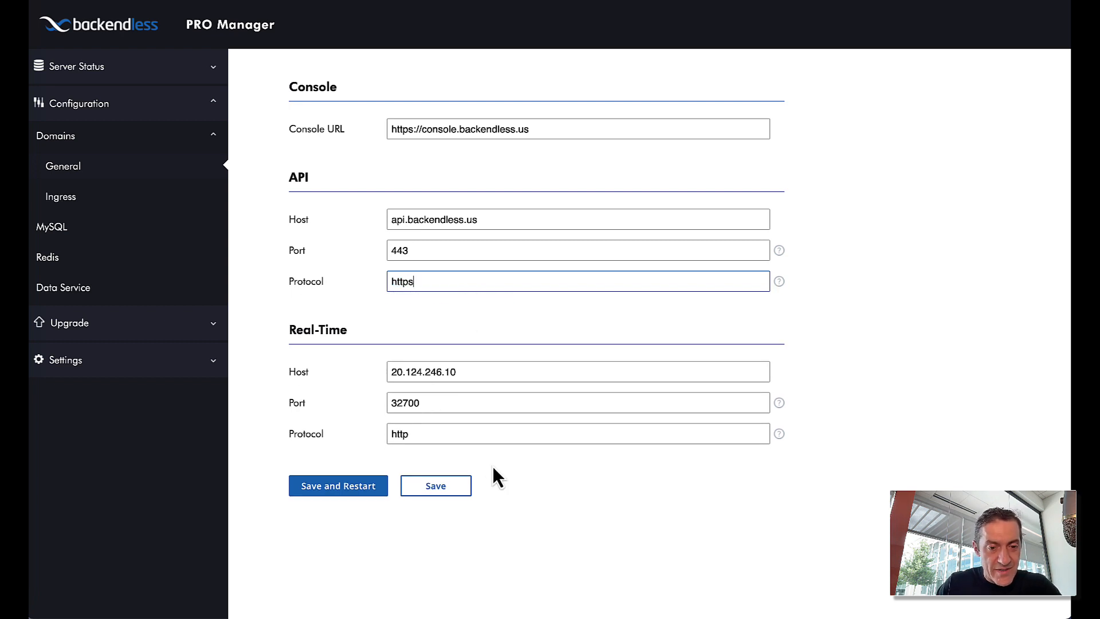
{"action": "left_click", "coordinate": [348, 491]}
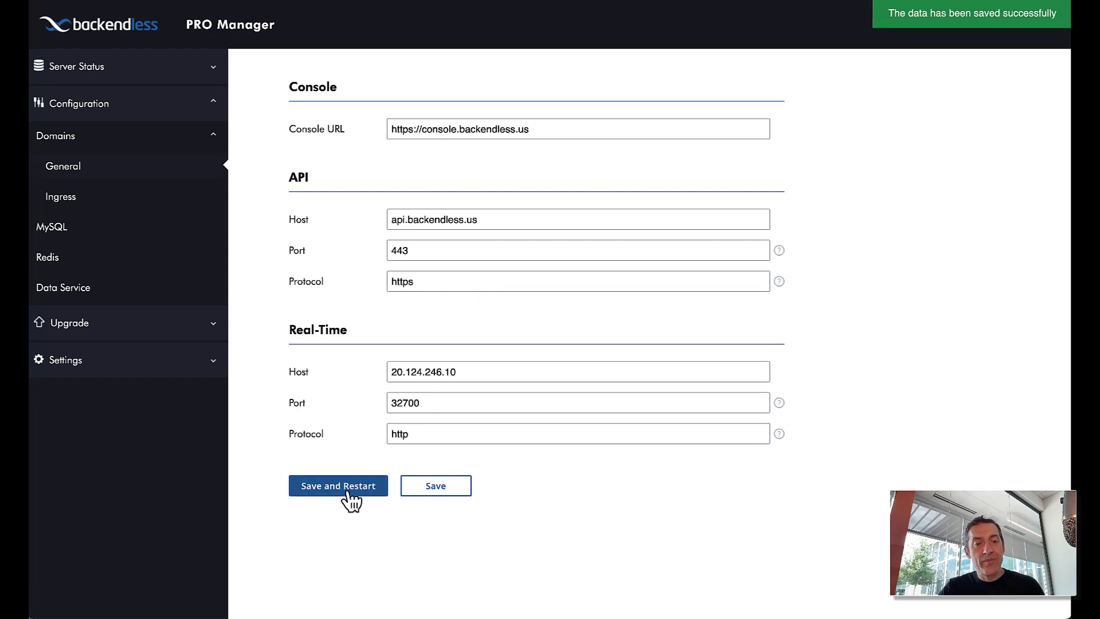
{"action": "left_click", "coordinate": [120, 76]}
- Show all processes running with Web Console and API on the new backendless.us domains
{"action": "left_click", "coordinate": [48, 100]}
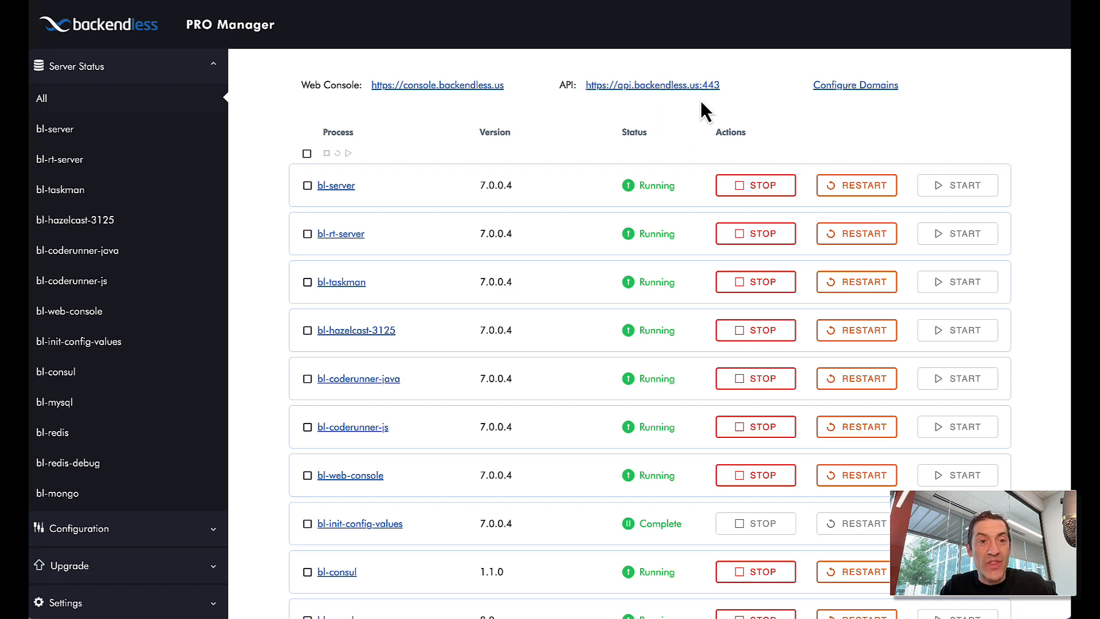
- Return to the Backendless Console tab and open the Person table's REST Console
{"action": "key", "text": "super+t"}
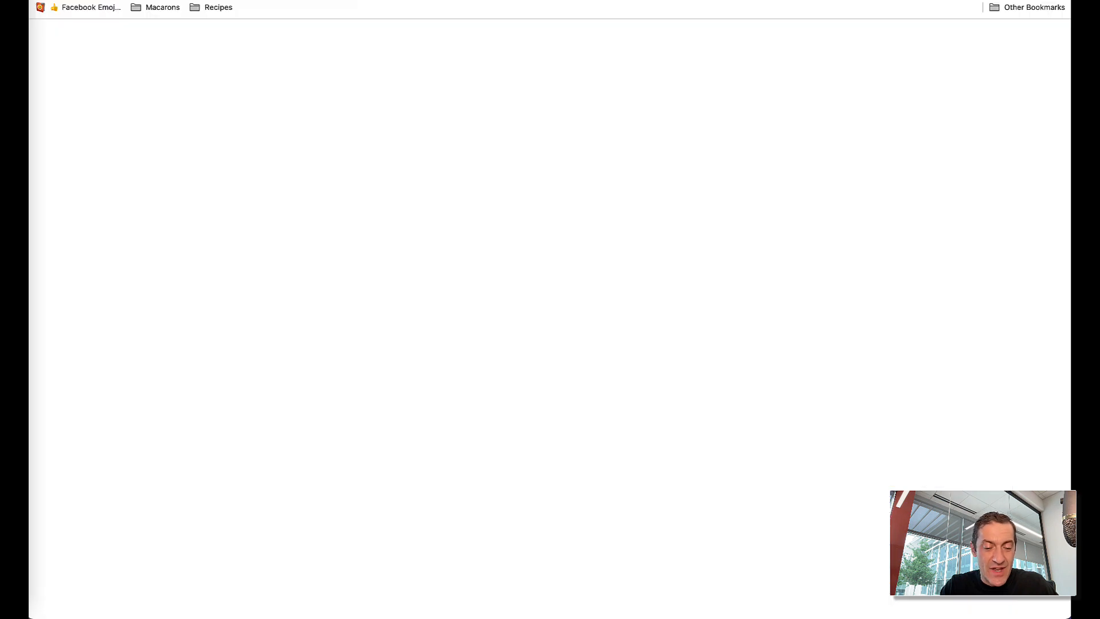
{"action": "type", "text": "console"}
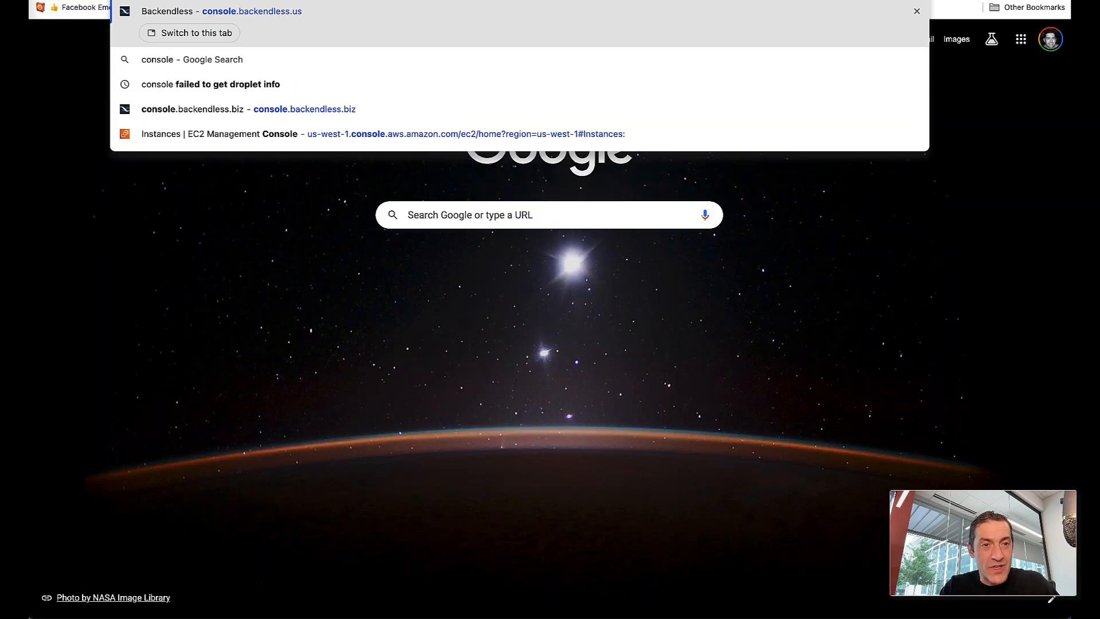
{"action": "key", "text": "Return"}
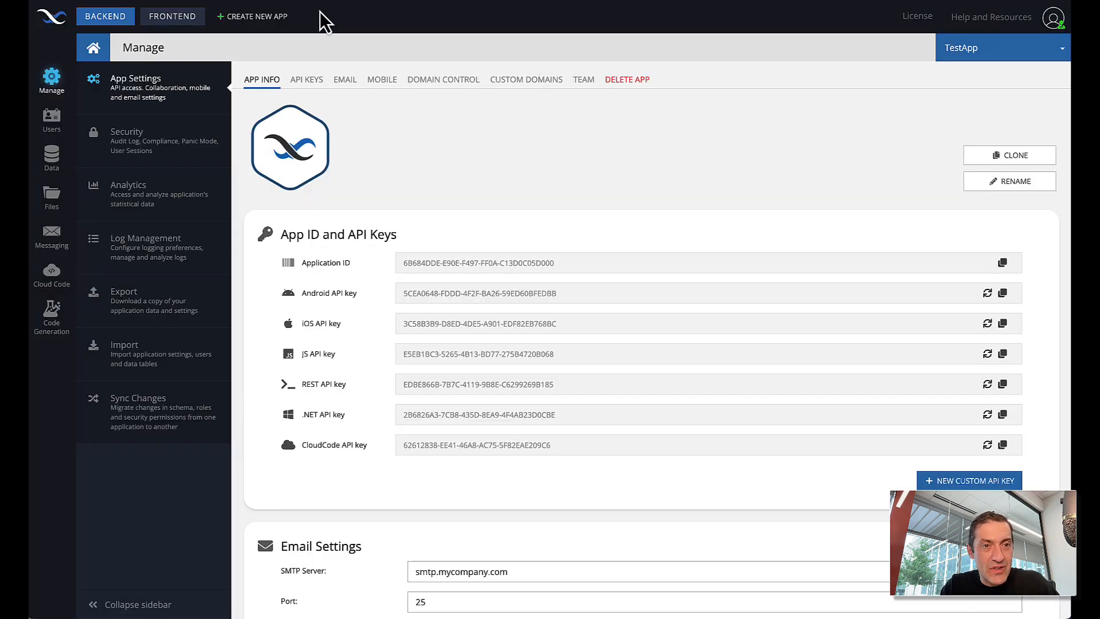
{"action": "mouse_move", "coordinate": [747, 16]}
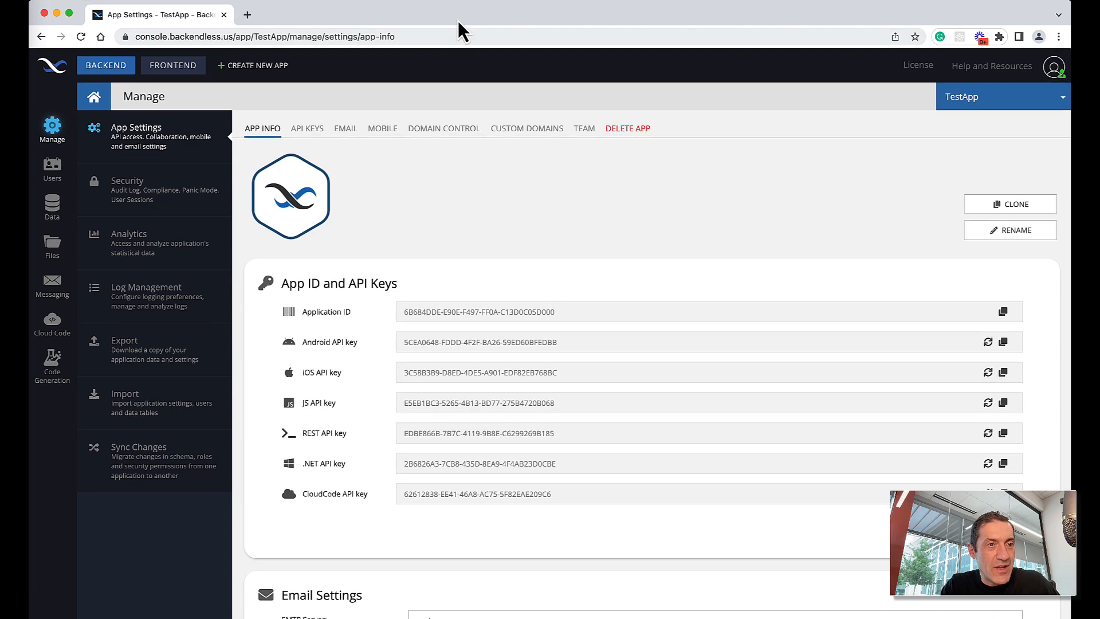
{"action": "left_click", "coordinate": [58, 206]}
{"action": "left_click", "coordinate": [165, 197]}
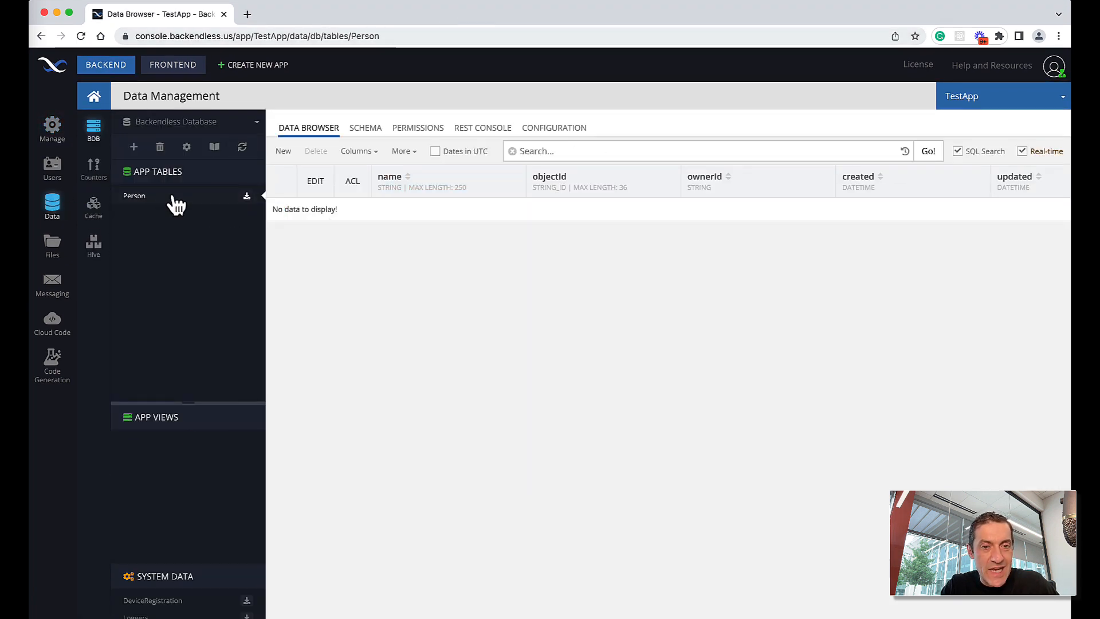
{"action": "left_click", "coordinate": [480, 131]}
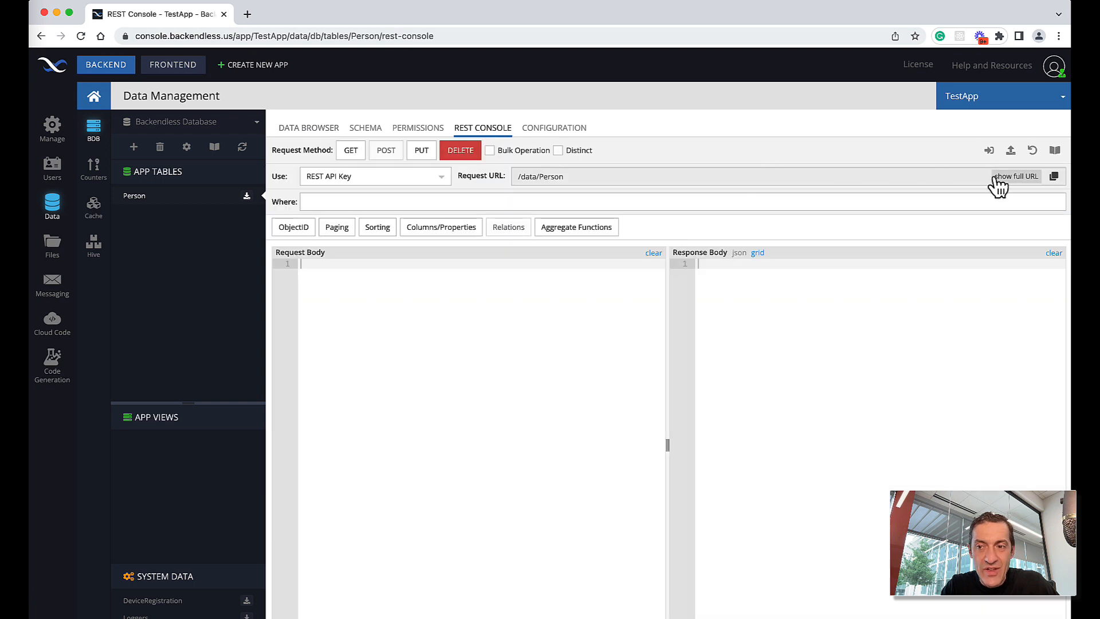
- Confirm the full URL uses api.backendless.us and run a GET returning the Person records
{"action": "left_click", "coordinate": [1015, 177]}
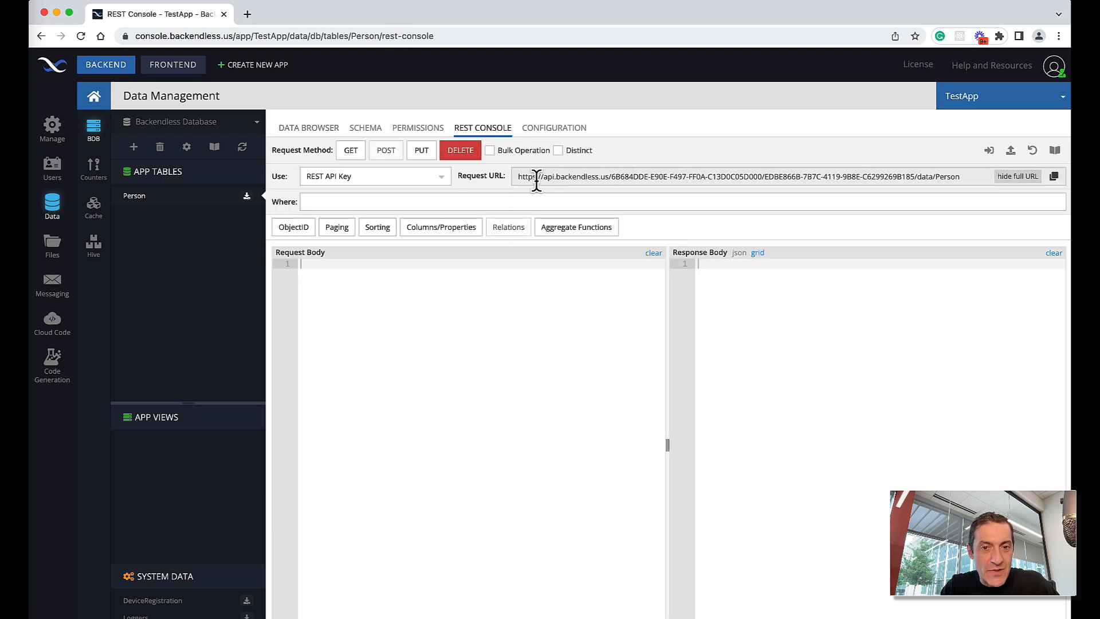
{"action": "left_click_drag", "start_coordinate": [514, 178], "coordinate": [612, 179]}
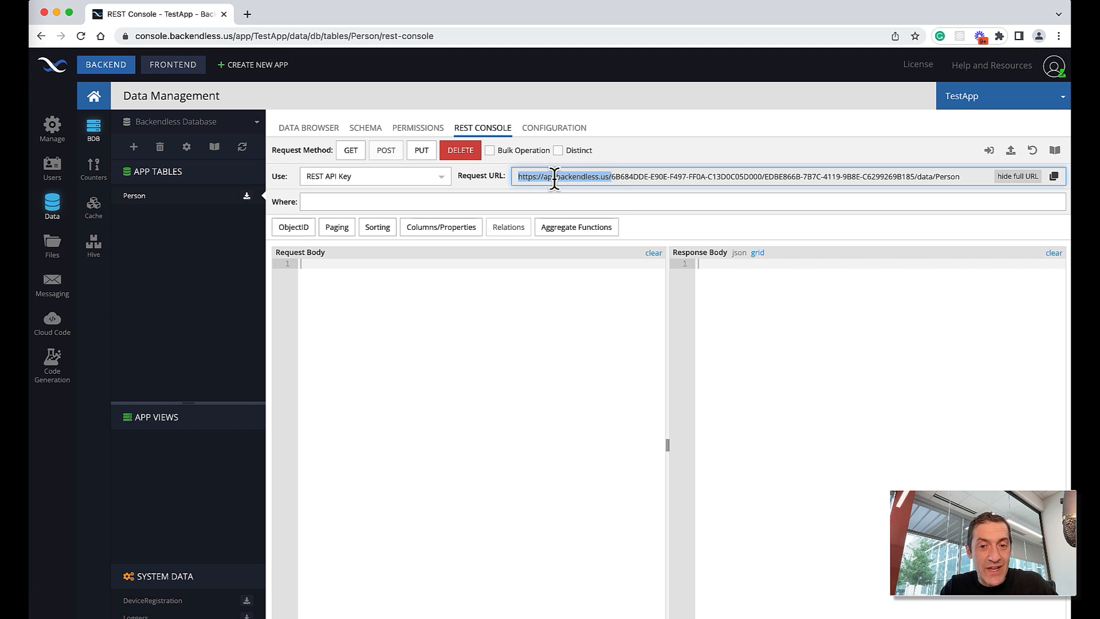
{"action": "left_click", "coordinate": [645, 140]}
{"action": "left_click", "coordinate": [352, 151]}
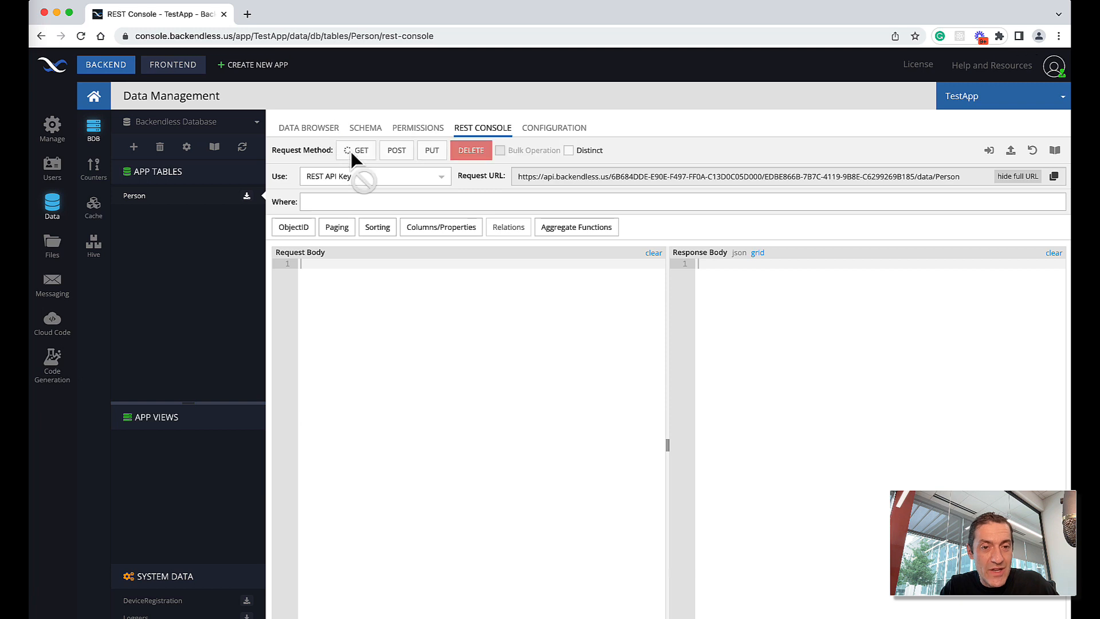
{"action": "left_click_drag", "start_coordinate": [669, 353], "coordinate": [620, 352]}
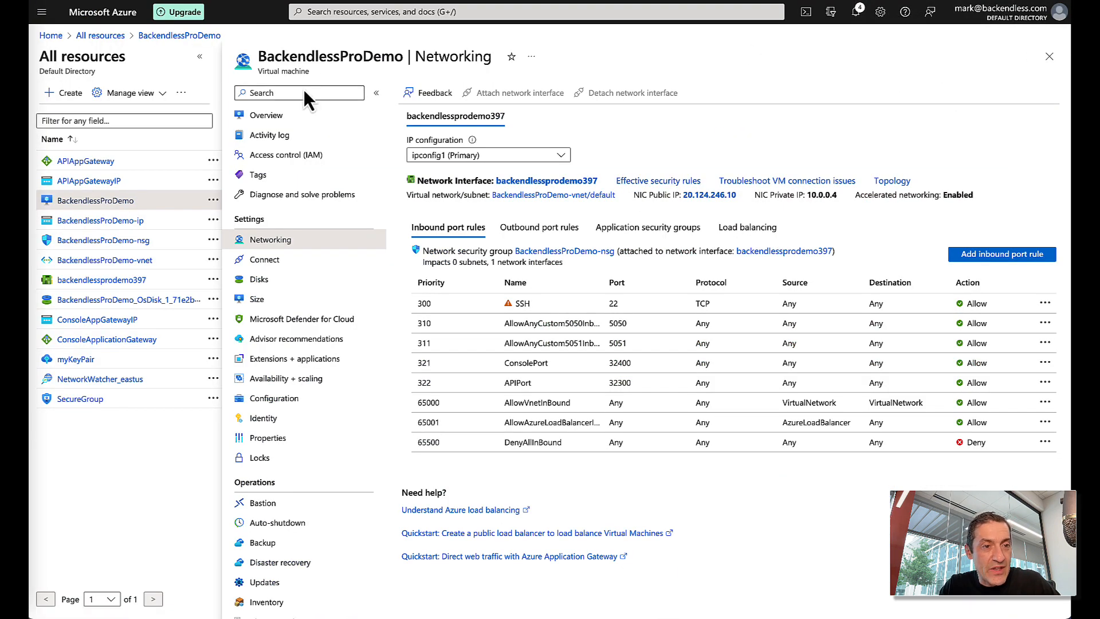
- Review the BackendlessProDemo VM's inbound port rules, then go back to its overview
{"action": "left_click", "coordinate": [99, 35]}
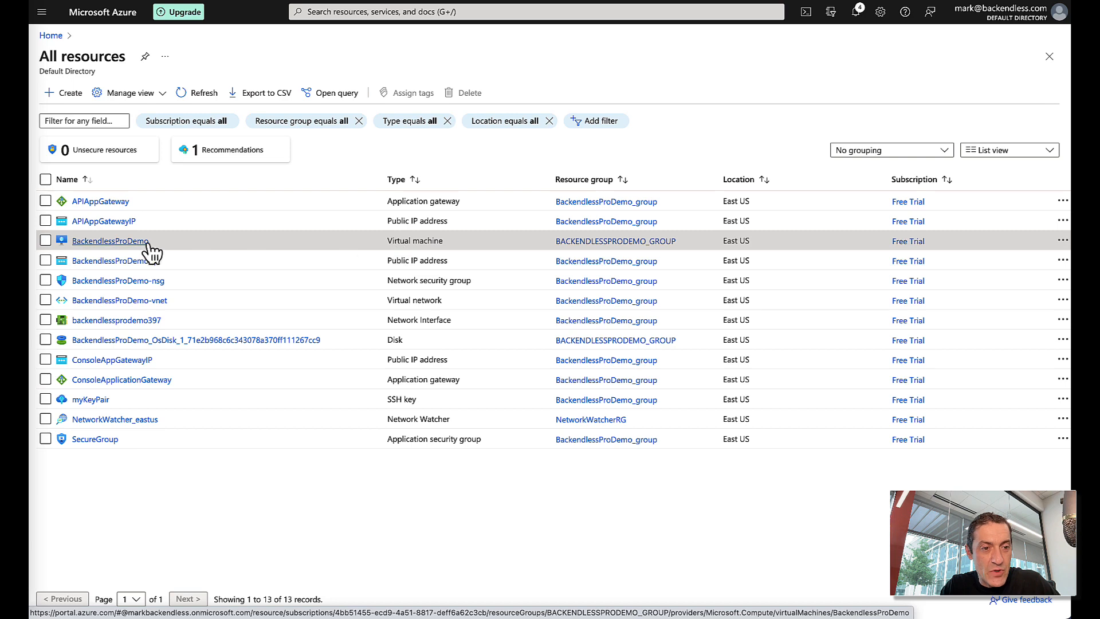
{"action": "left_click", "coordinate": [129, 241]}
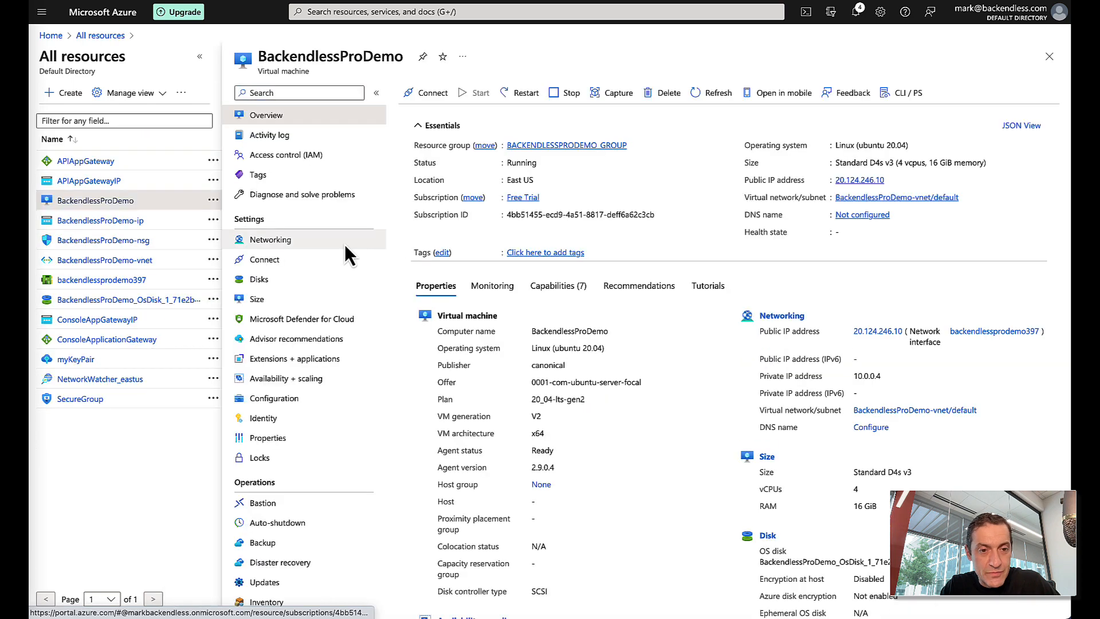
{"action": "left_click", "coordinate": [273, 243]}
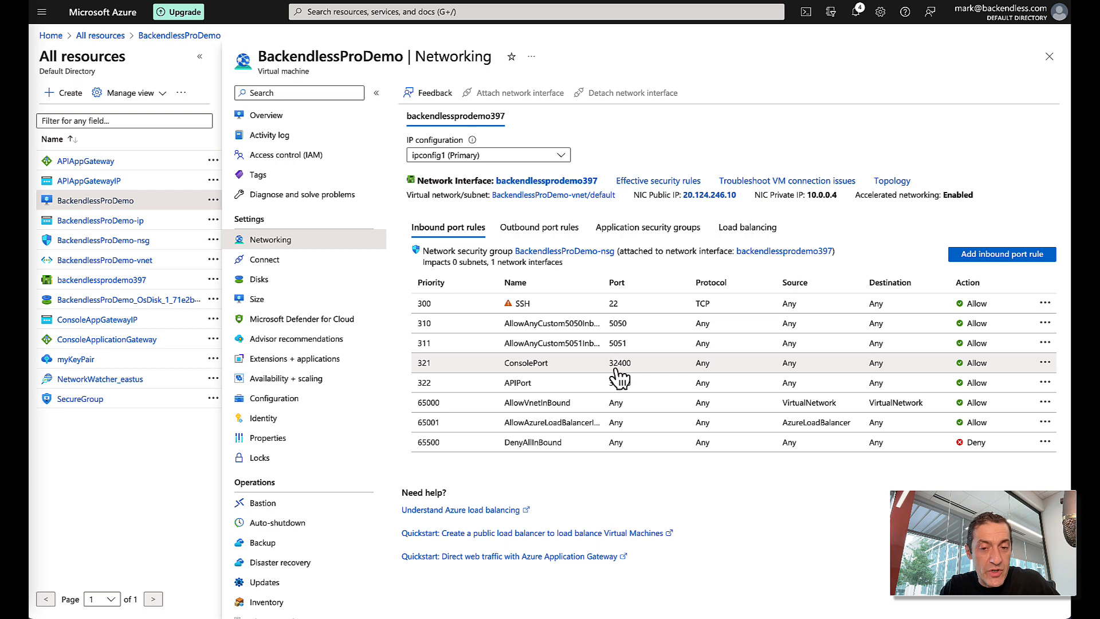
{"action": "left_click", "coordinate": [285, 119]}
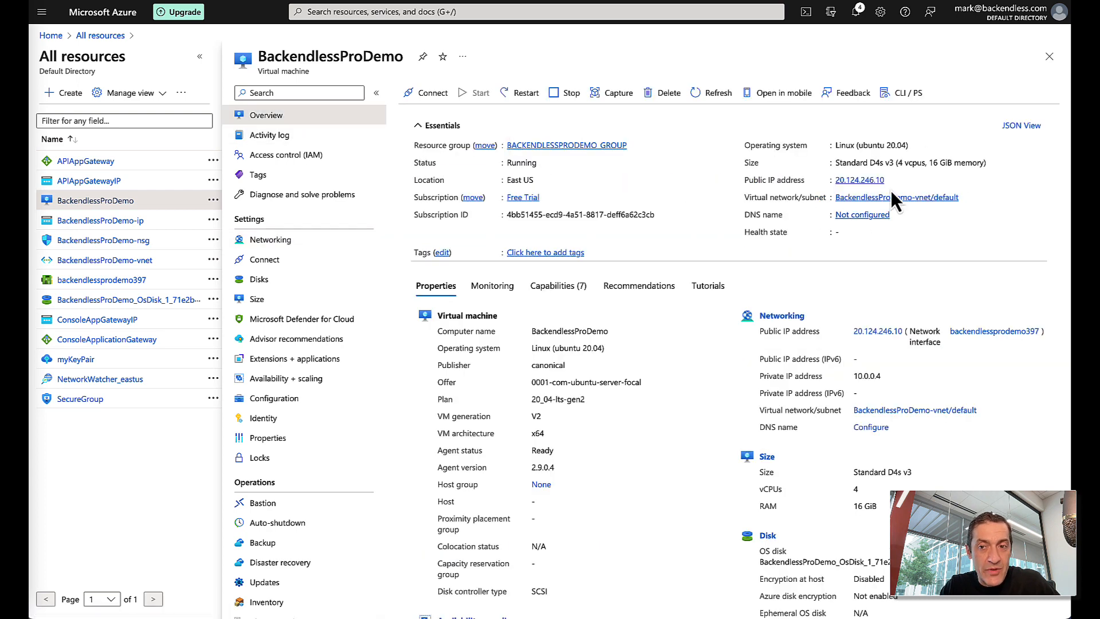
- Verify the console loads directly at 20.124.246.10:32400 in a new tab, then close it
{"action": "left_click", "coordinate": [892, 181]}
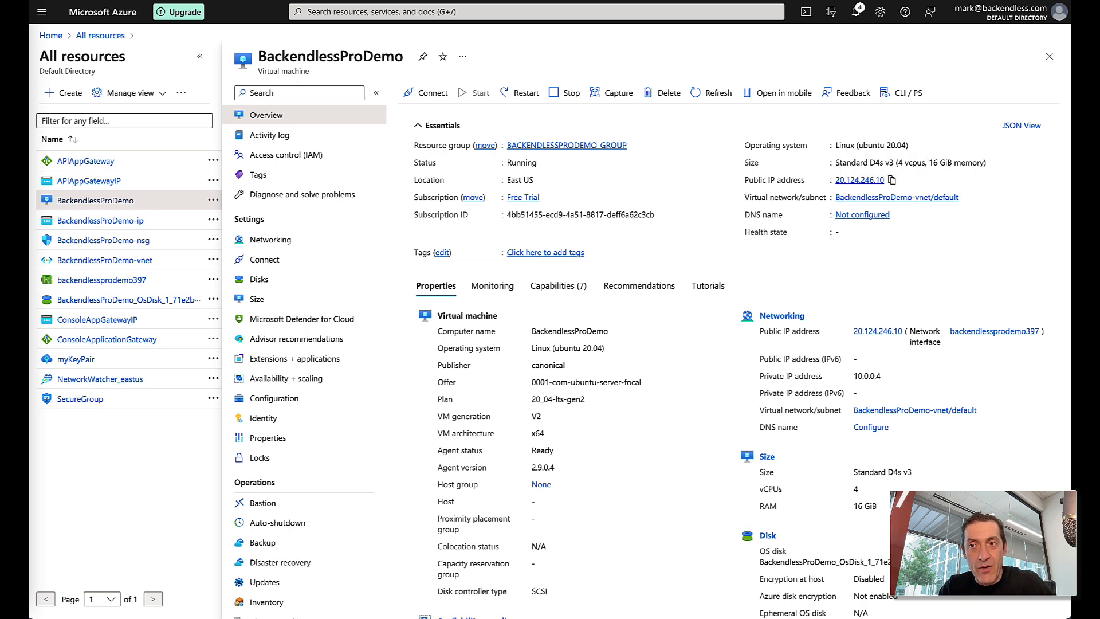
{"action": "key", "text": "ctrl+t"}
{"action": "key", "text": "ctrl+v"}
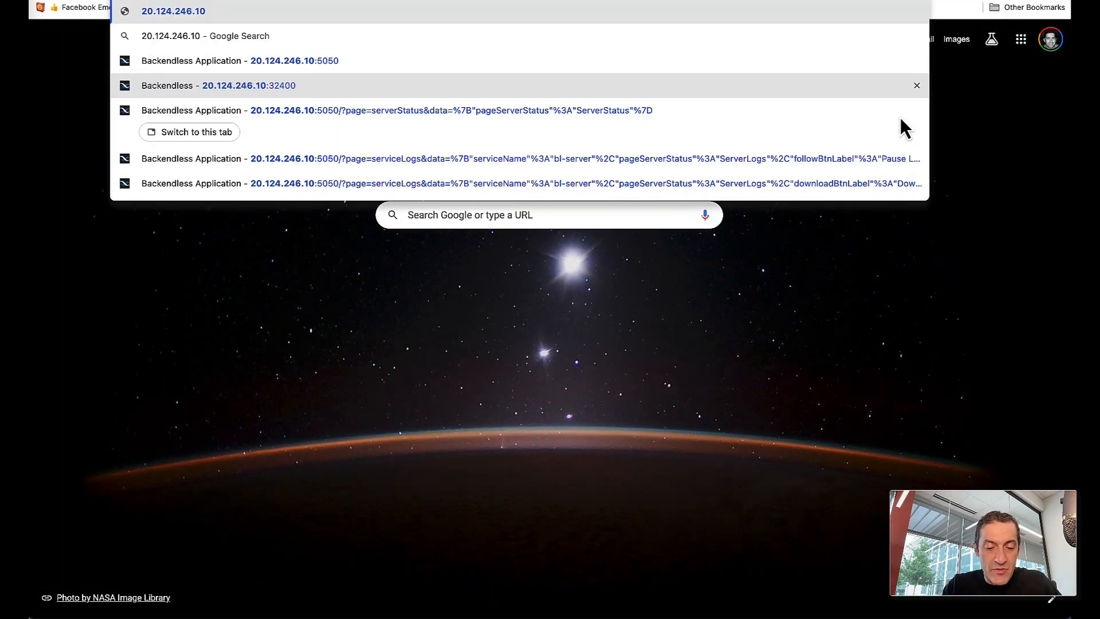
{"action": "type", "text": ":32400"}
{"action": "key", "text": "Return"}
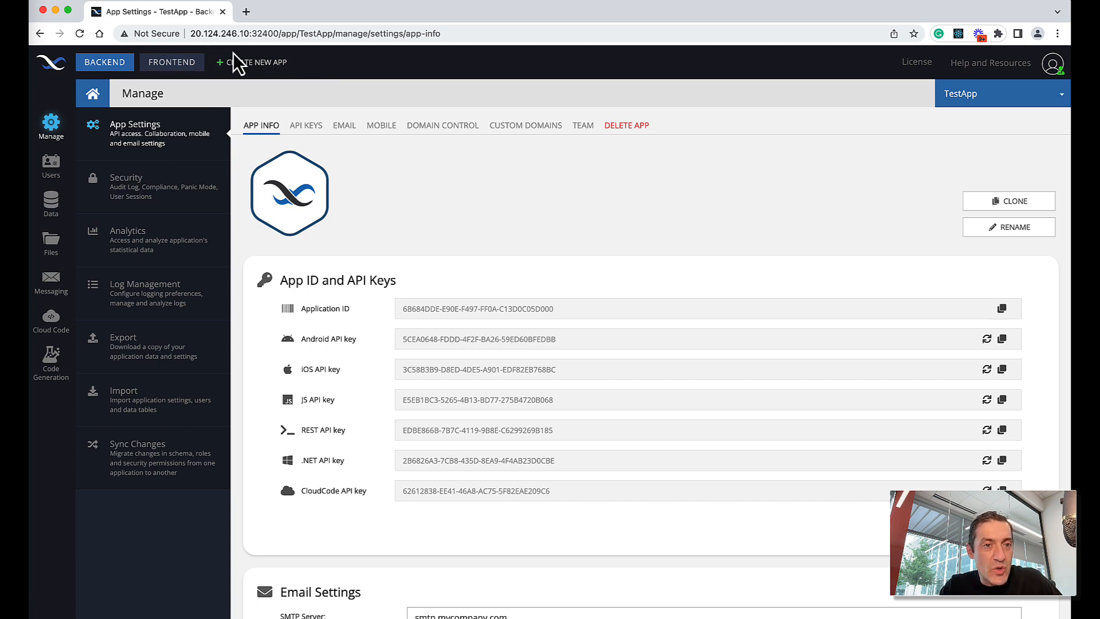
{"action": "left_click", "coordinate": [44, 12]}
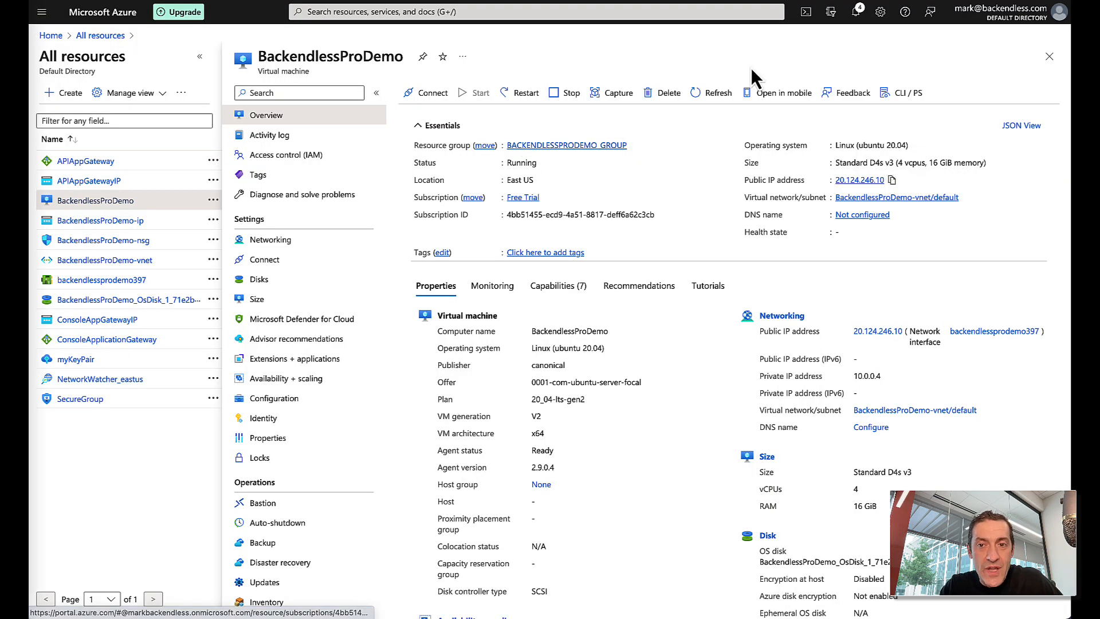
- Change the ConsolePort rule's source from Any to the VirtualNetwork service tag and save
{"action": "left_click", "coordinate": [287, 243]}
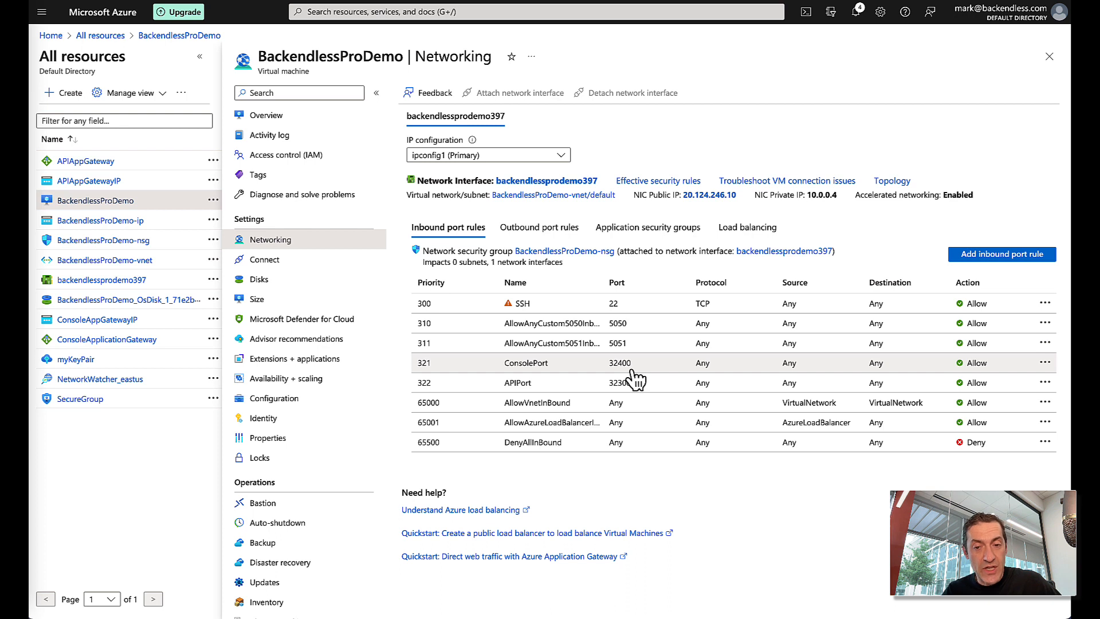
{"action": "left_click", "coordinate": [556, 374]}
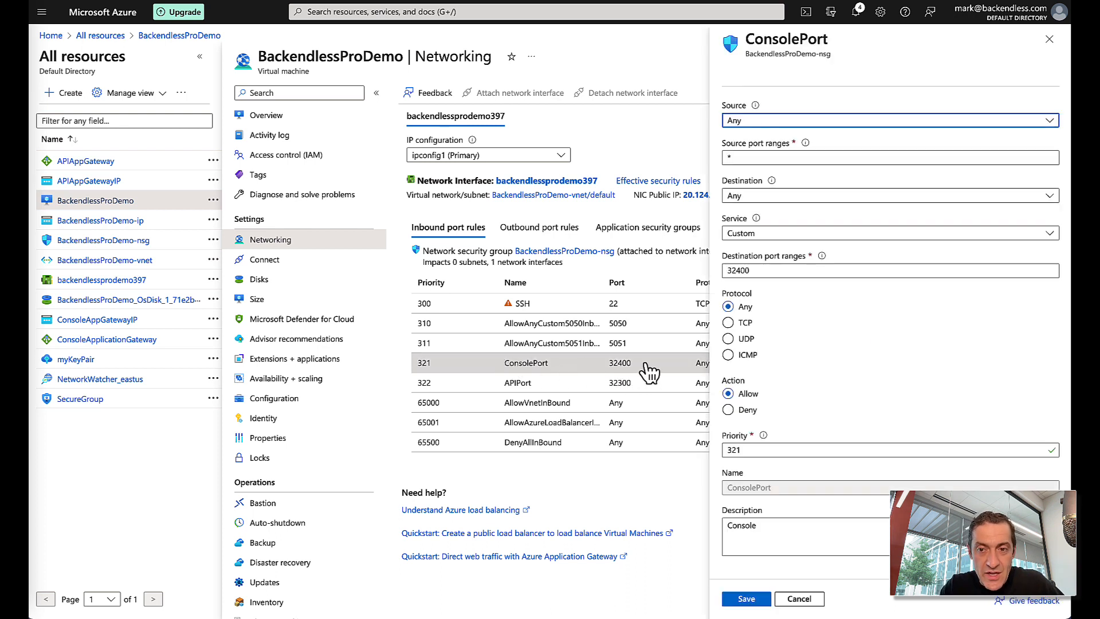
{"action": "left_click", "coordinate": [783, 124]}
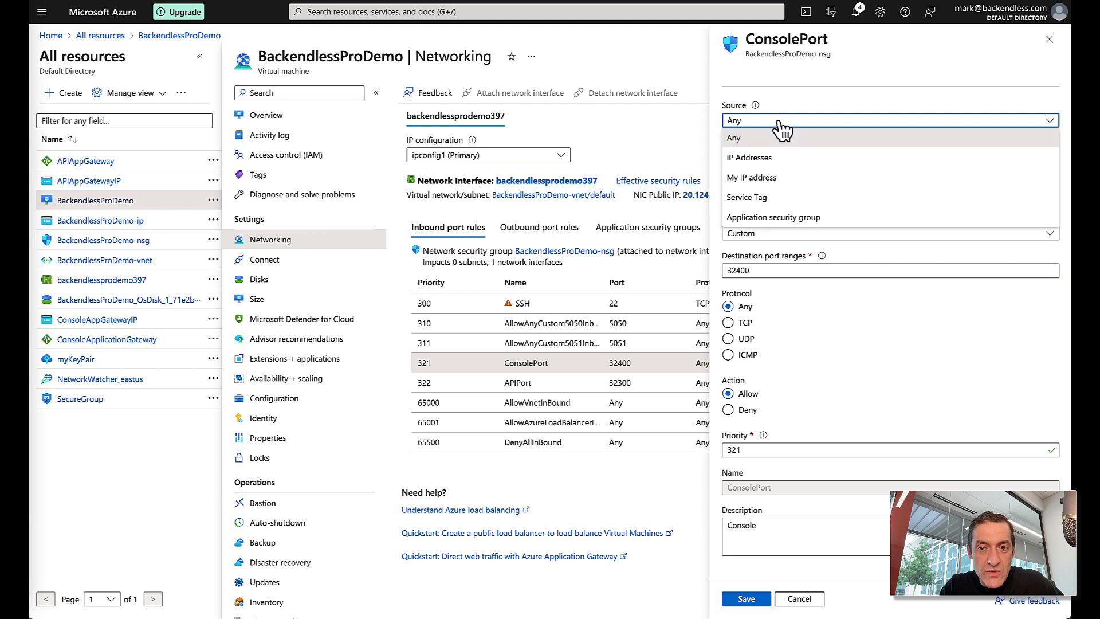
{"action": "left_click", "coordinate": [764, 204]}
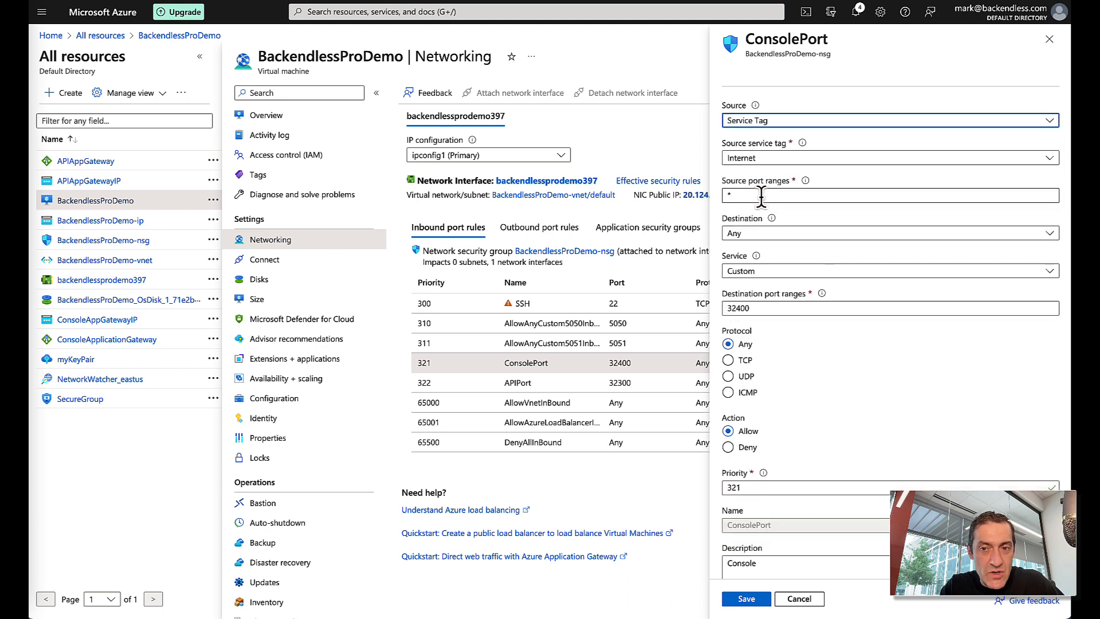
{"action": "left_click", "coordinate": [782, 164]}
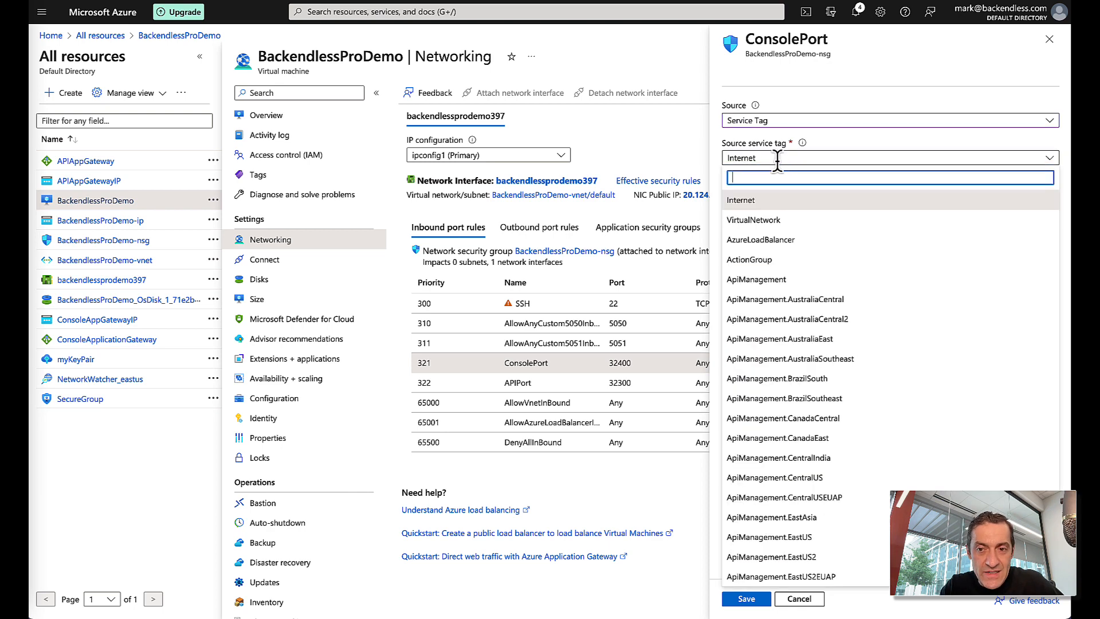
{"action": "left_click", "coordinate": [768, 220]}
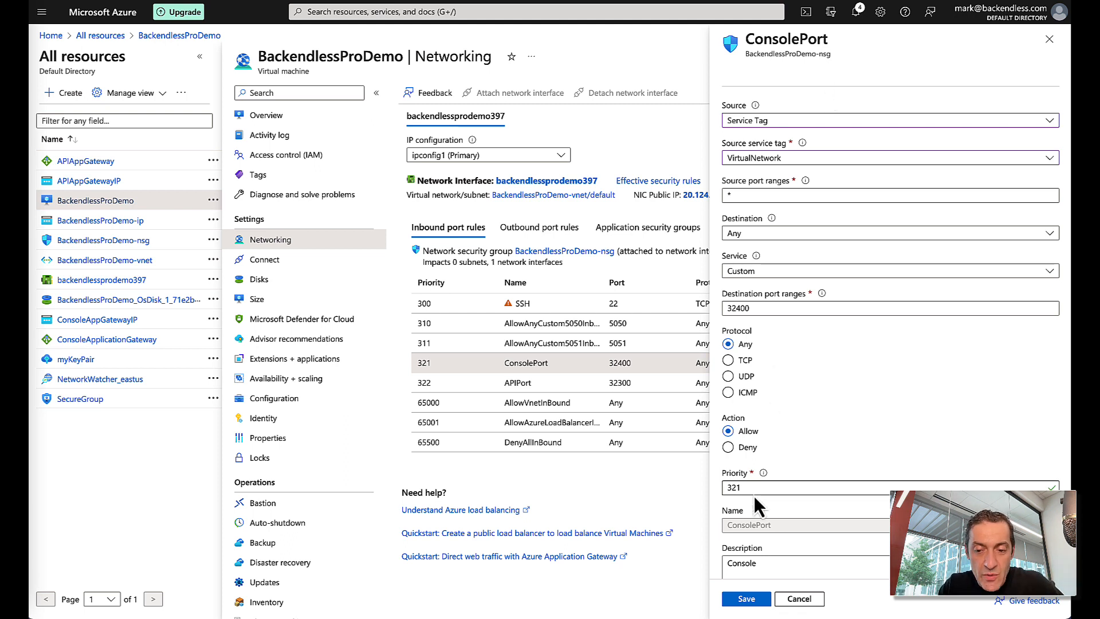
{"action": "left_click", "coordinate": [748, 599]}
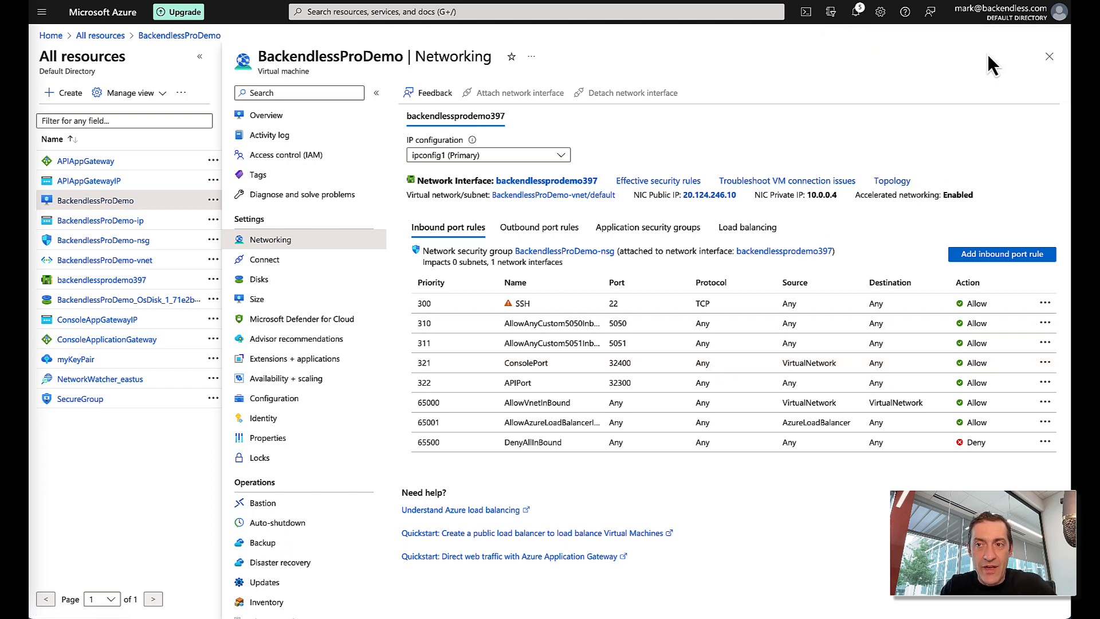
{"action": "key", "text": "super+t"}
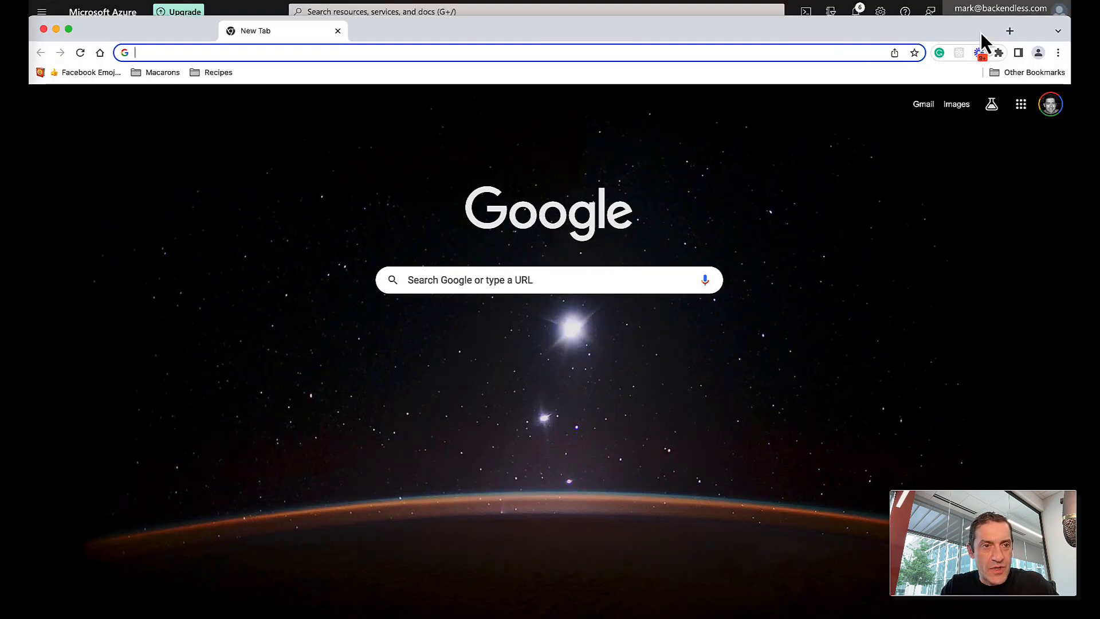
{"action": "key", "text": "super+v"}
{"action": "type", "text": ":"}
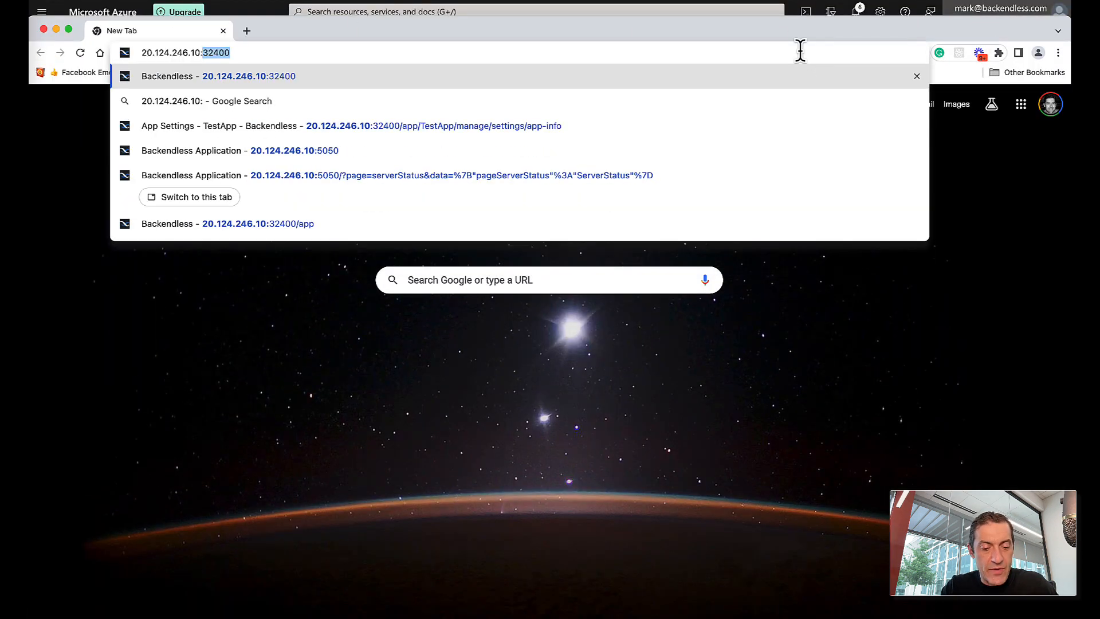
{"action": "type", "text": "32400"}
{"action": "key", "text": "Return"}
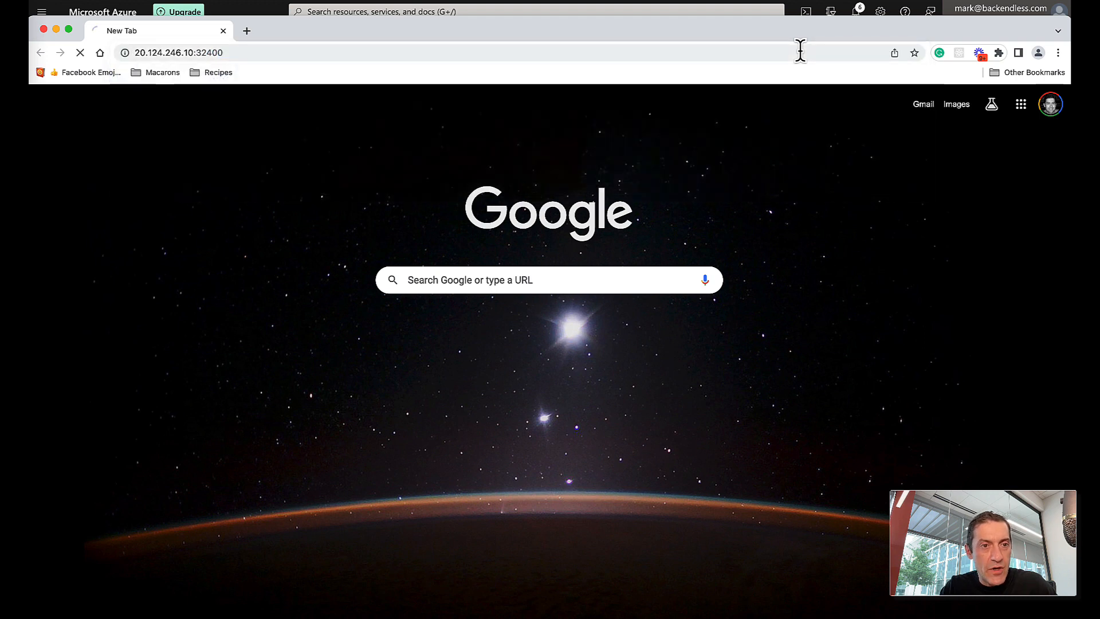
{"action": "left_click_drag", "start_coordinate": [536, 36], "coordinate": [561, 37]}
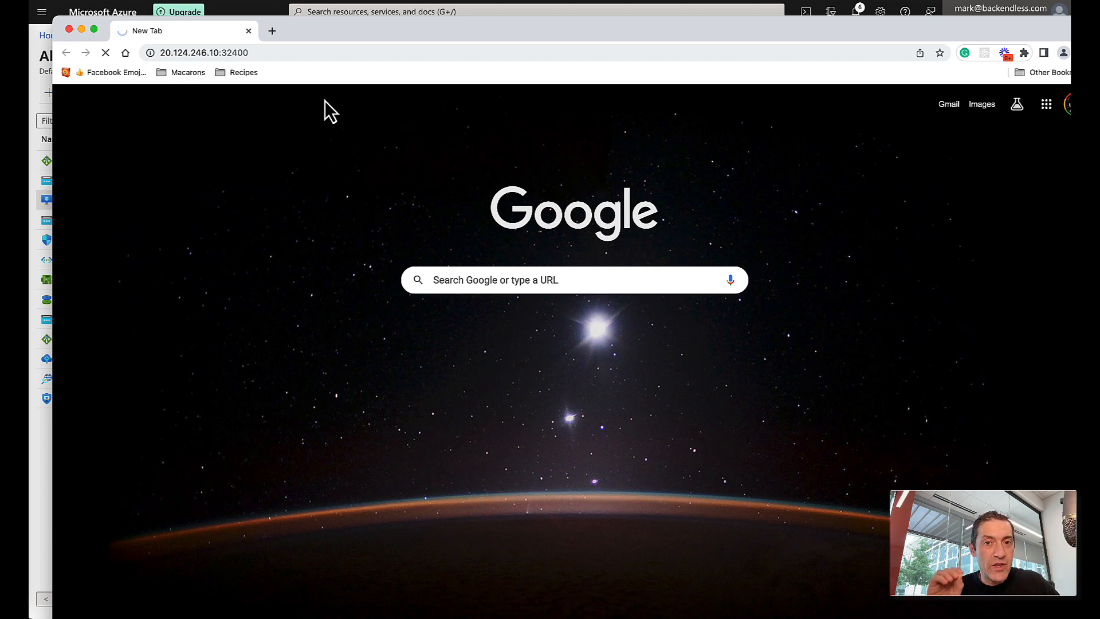
{"action": "key", "text": "super+r"}
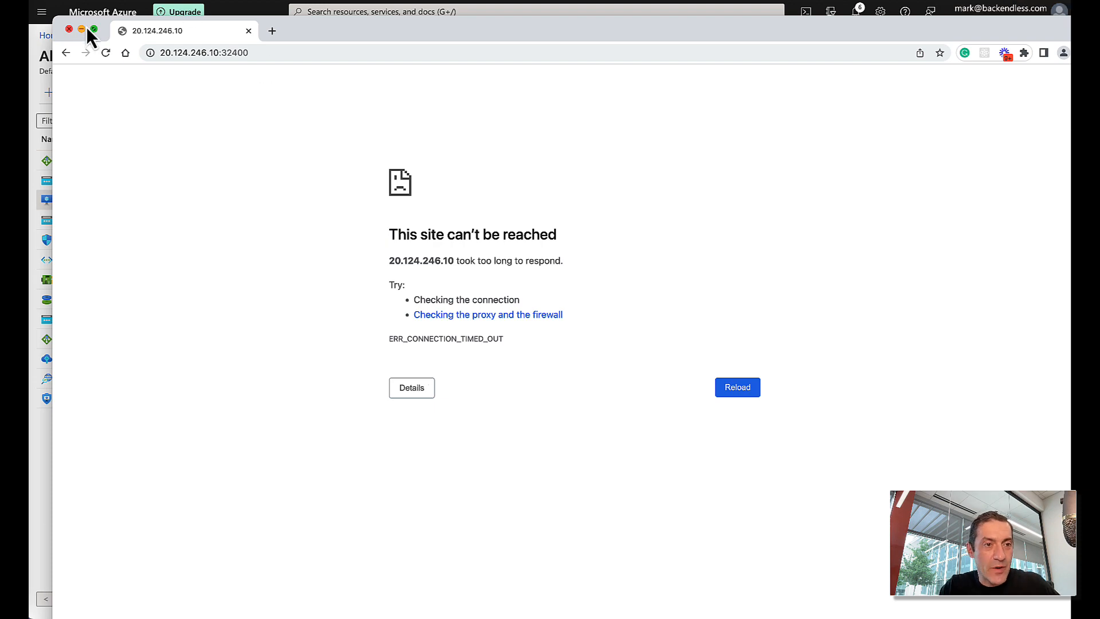
{"action": "left_click", "coordinate": [69, 29]}
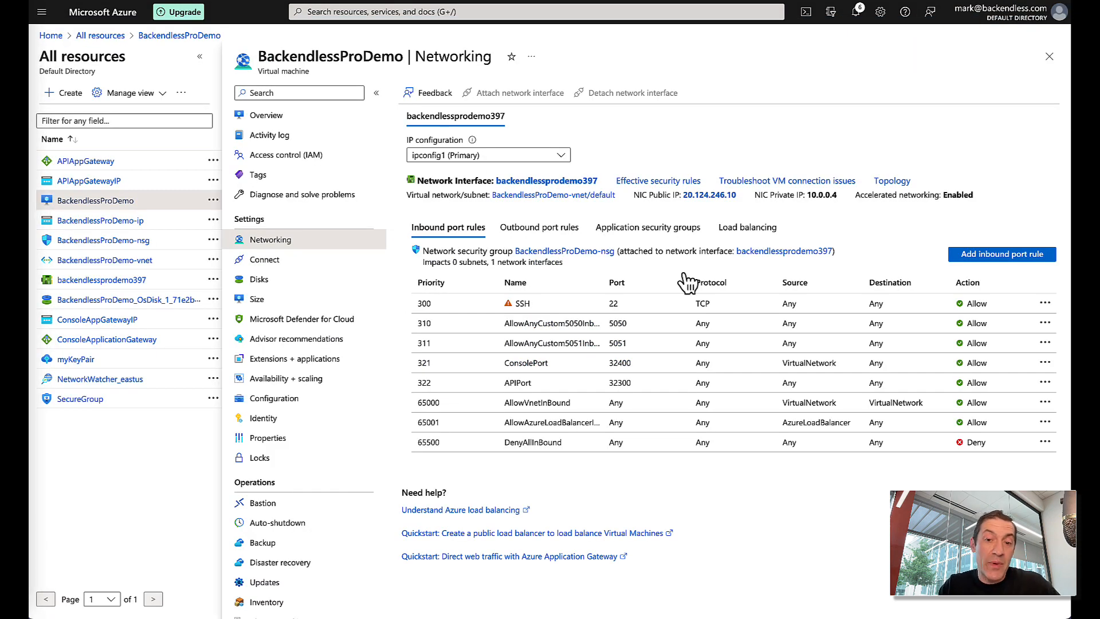